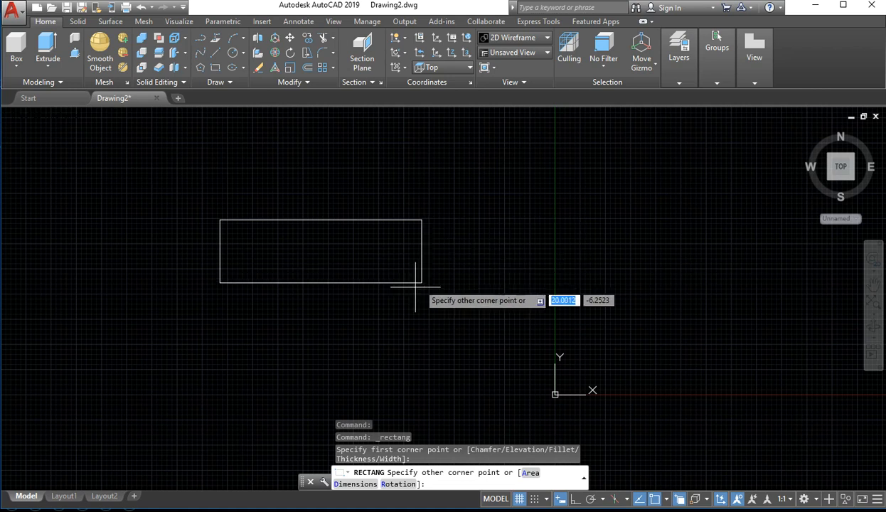
Complete the rectangle on the negative X side of the Y axis by placing its opposite corner
left_click(346, 307)
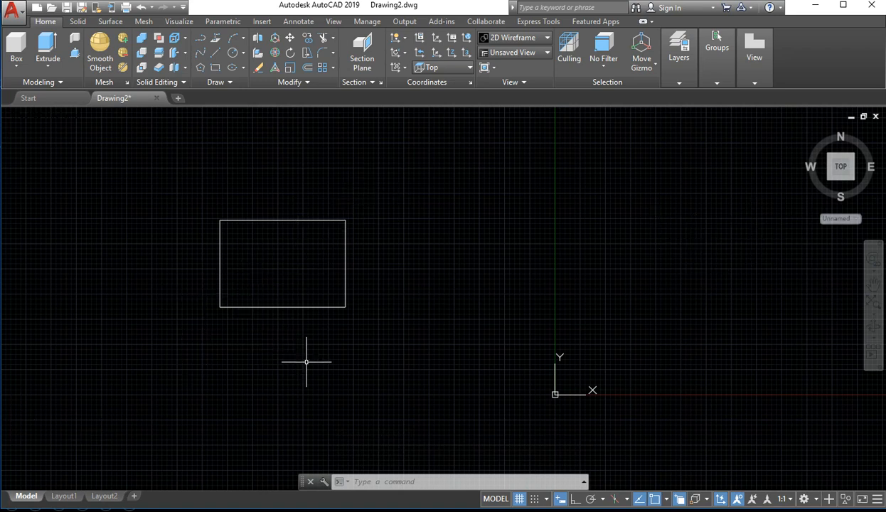
type("m")
key("Return")
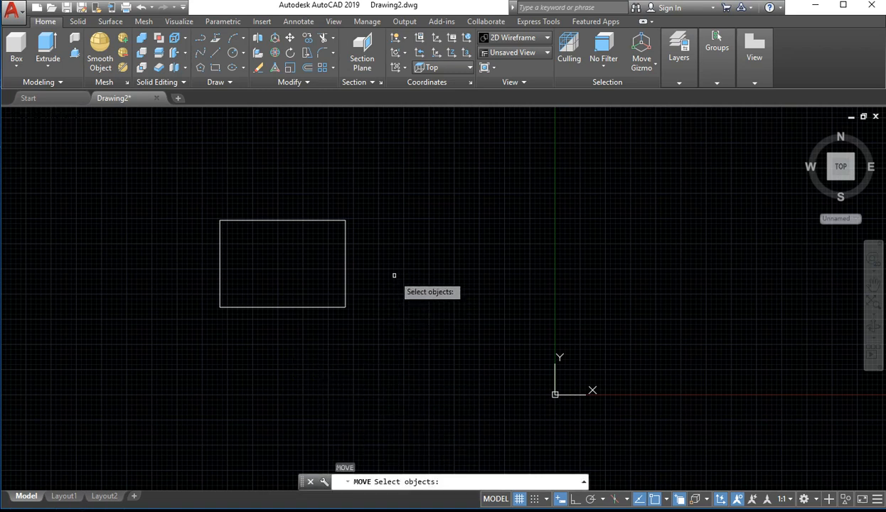
left_click(345, 229)
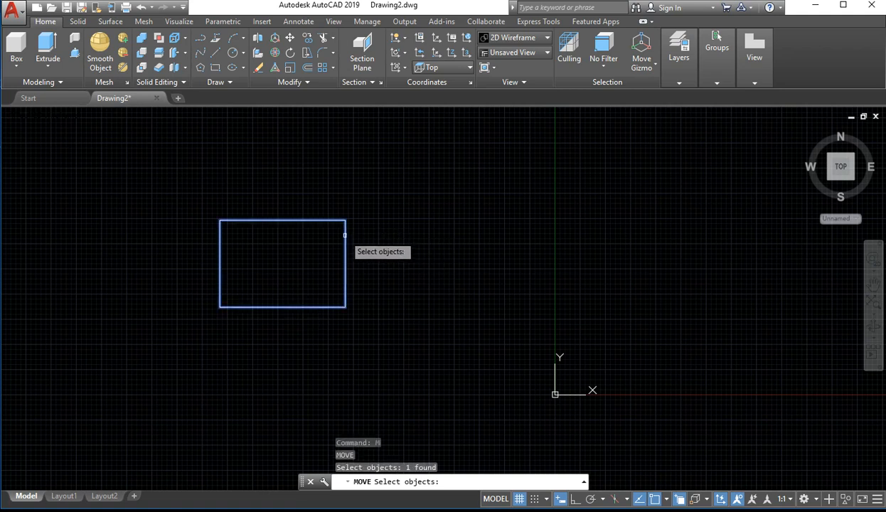
left_click(346, 235)
left_click(629, 238)
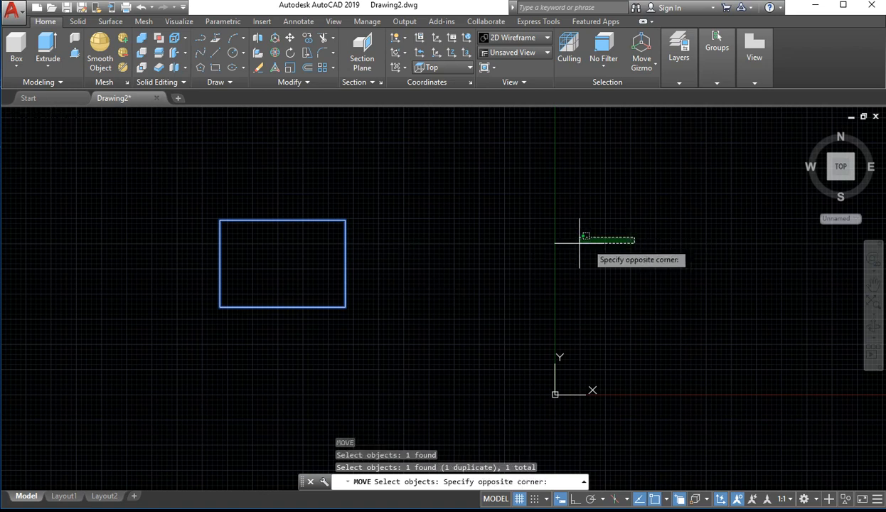
left_click(431, 263)
left_click_drag(363, 203, 273, 358)
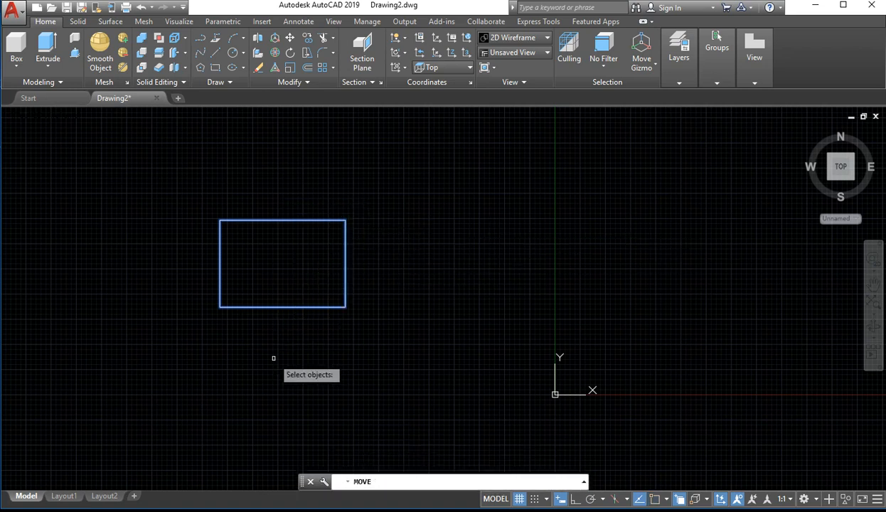
key("Escape")
key("Escape")
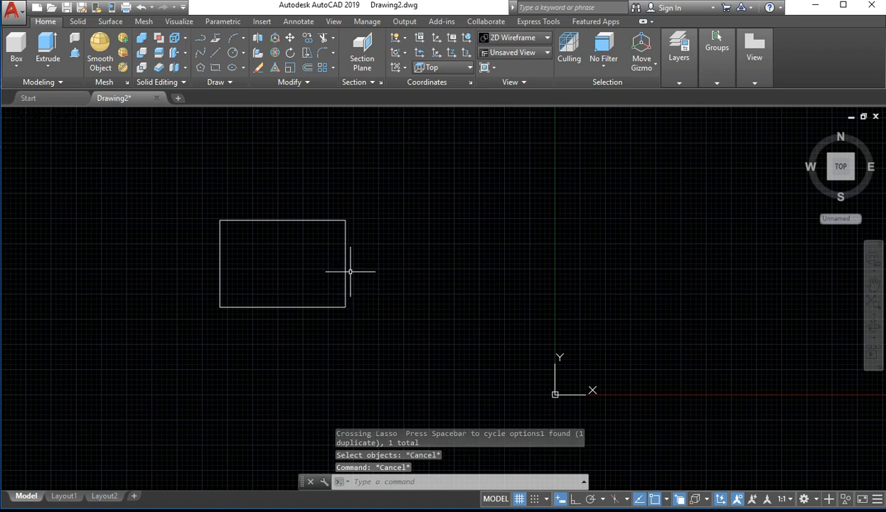
left_click(347, 266)
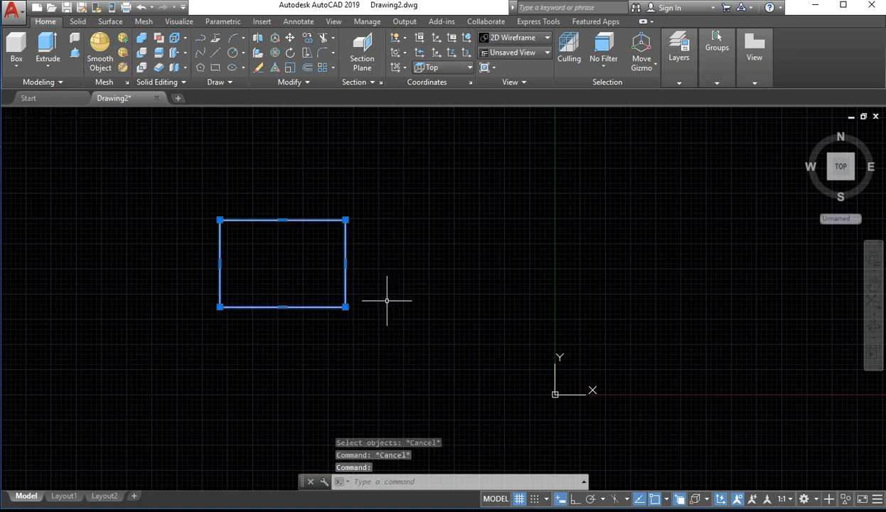
key("Escape")
Move the rectangle across the Y axis to the positive X side, using its upper-right corner as base point
type("m")
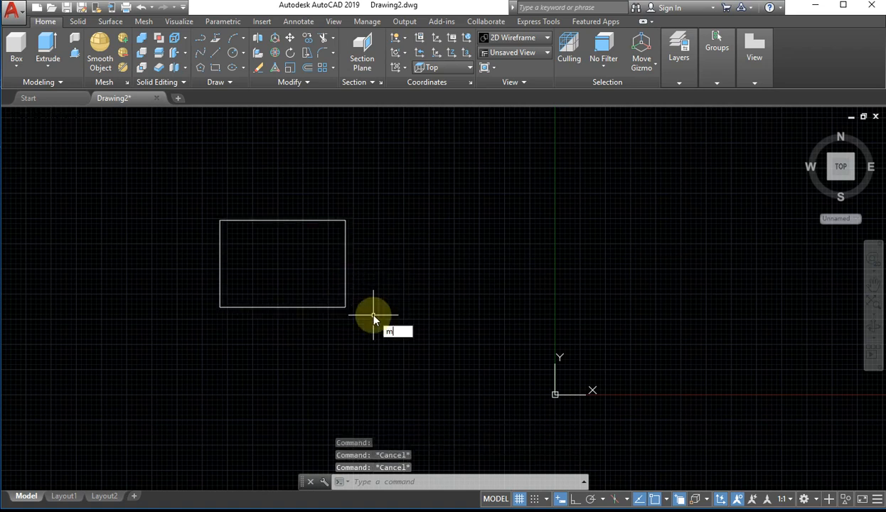
key("Return")
left_click(345, 230)
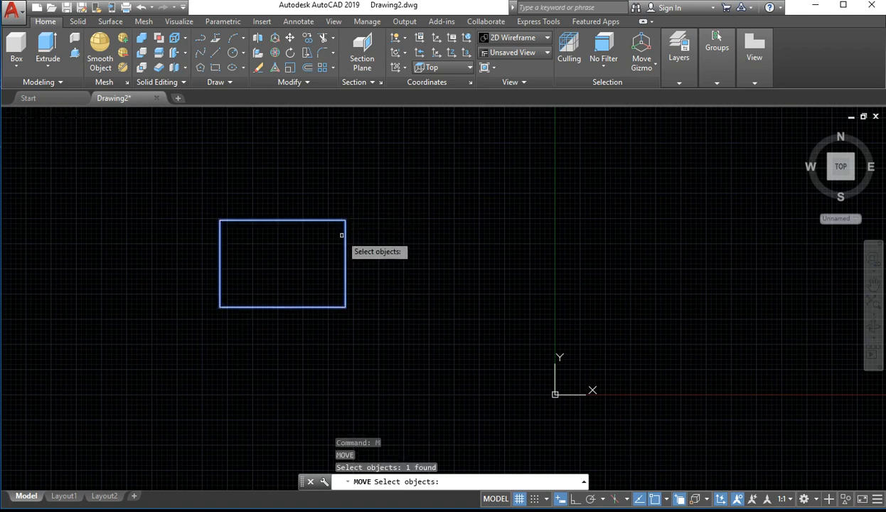
key("Return")
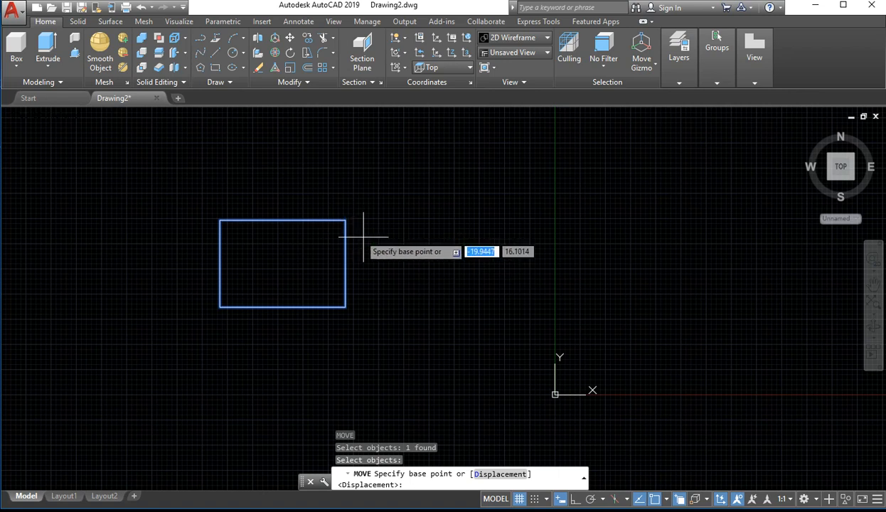
left_click(343, 219)
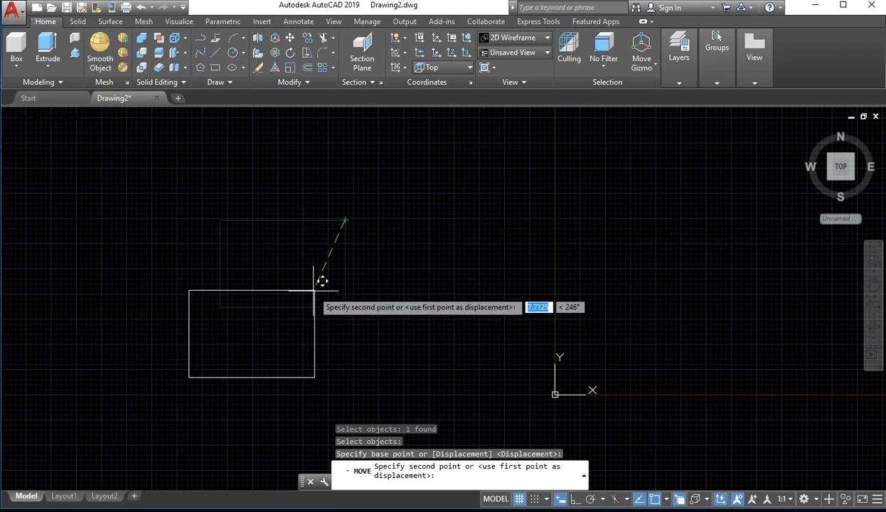
left_click(745, 255)
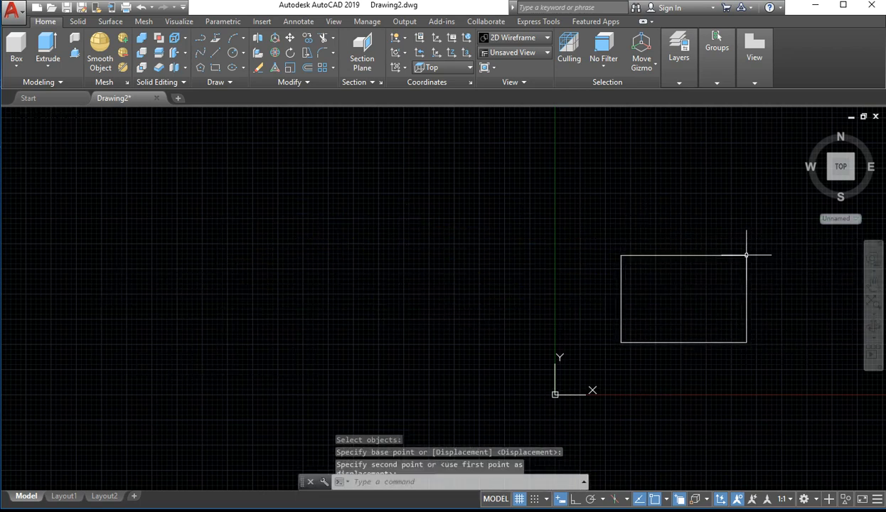
left_click(782, 245)
left_click(768, 265)
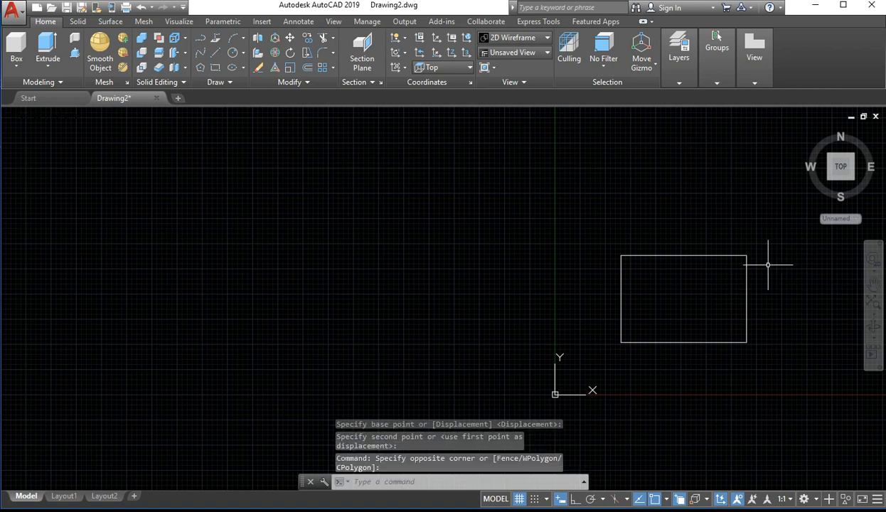
Move the rectangle back to the negative X side of the Y axis, using a base point inside it
type("M")
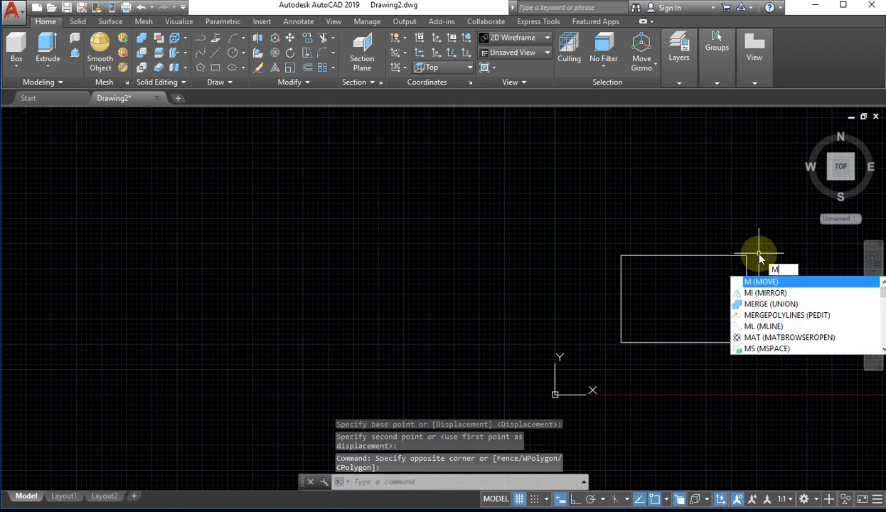
key("Return")
left_click(745, 255)
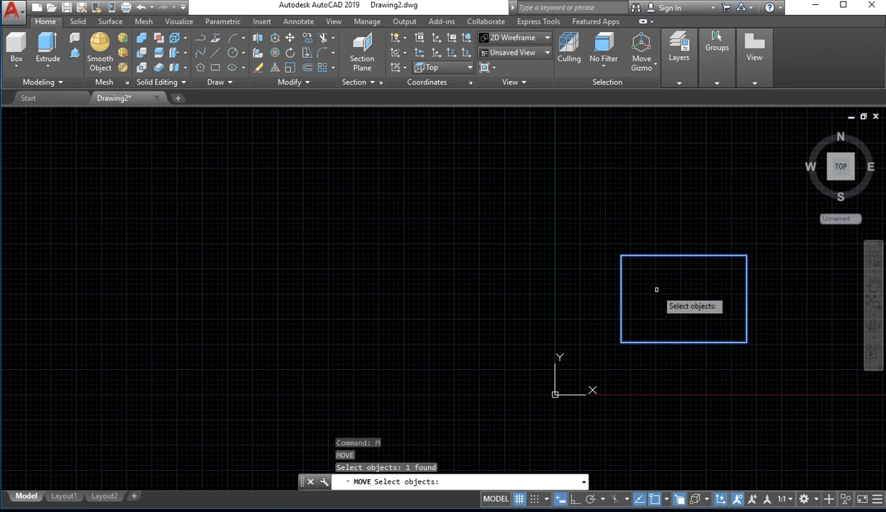
key("Return")
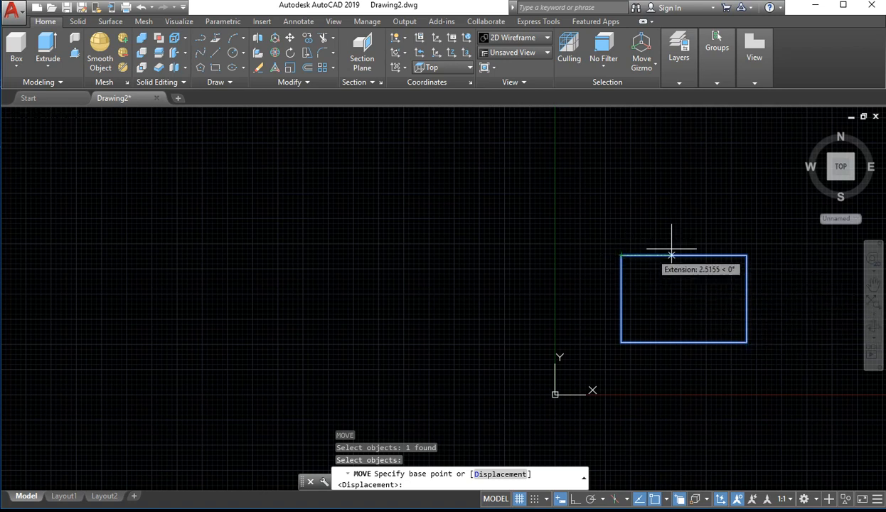
left_click(681, 292)
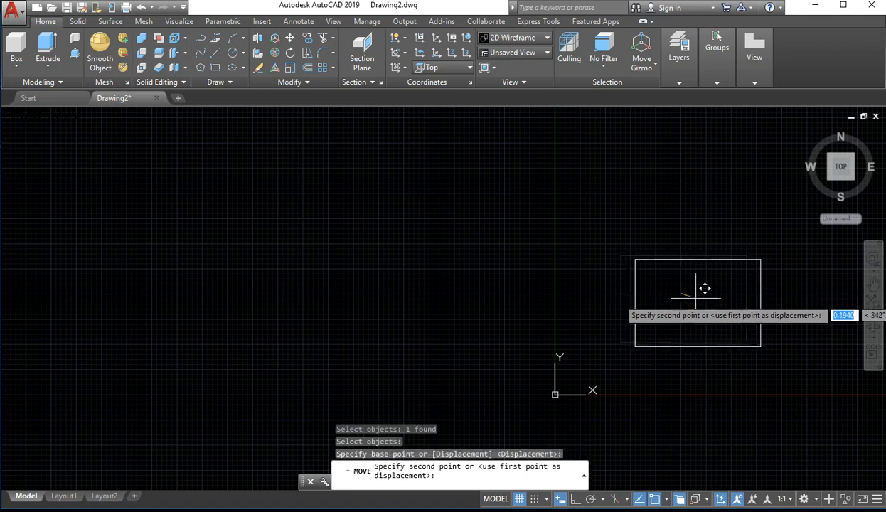
left_click(260, 278)
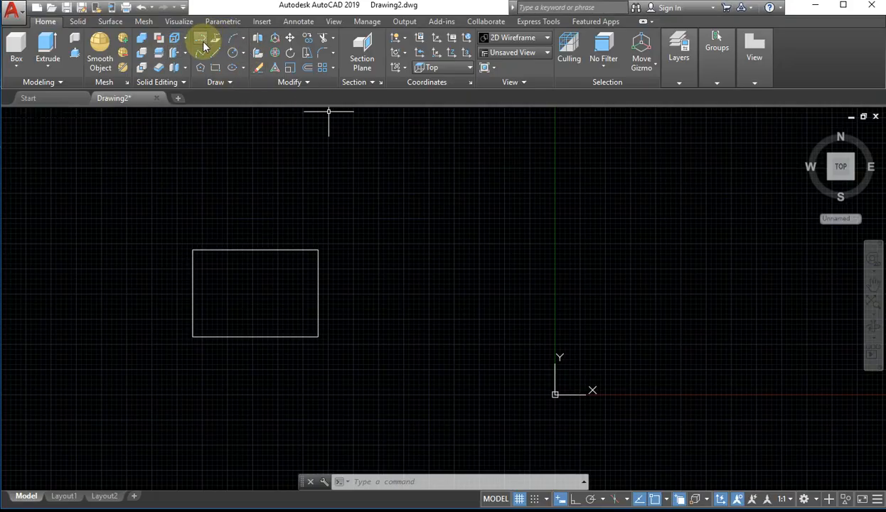
left_click(202, 53)
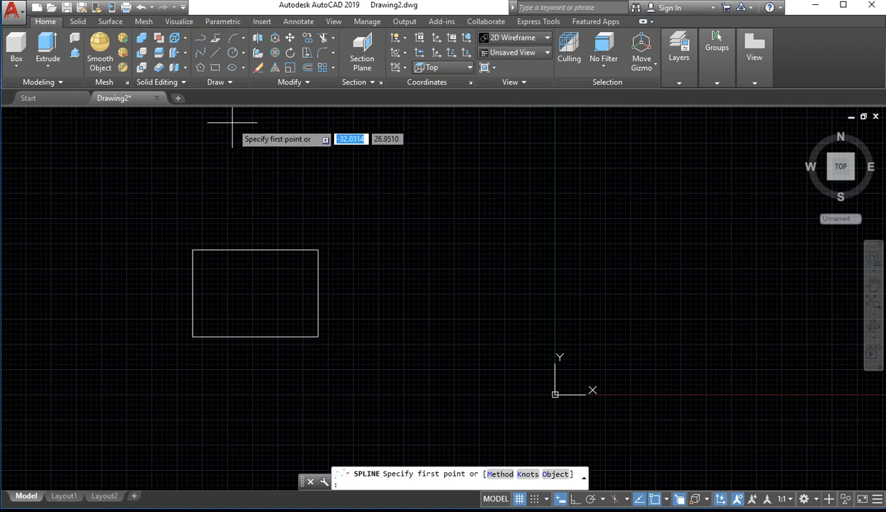
key("Escape")
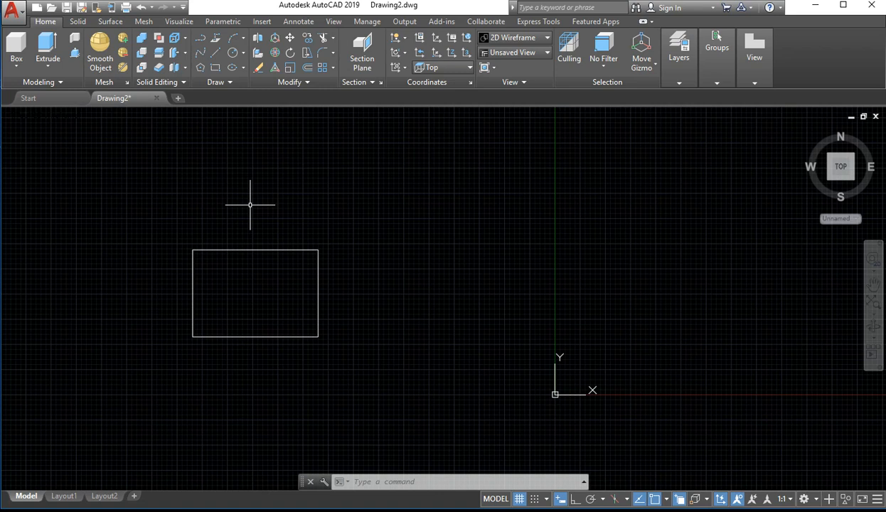
type("pe")
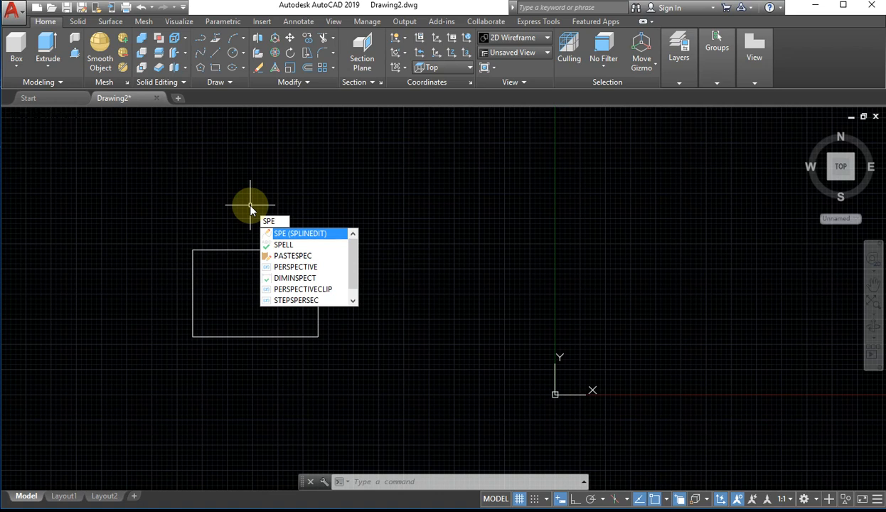
key("Return")
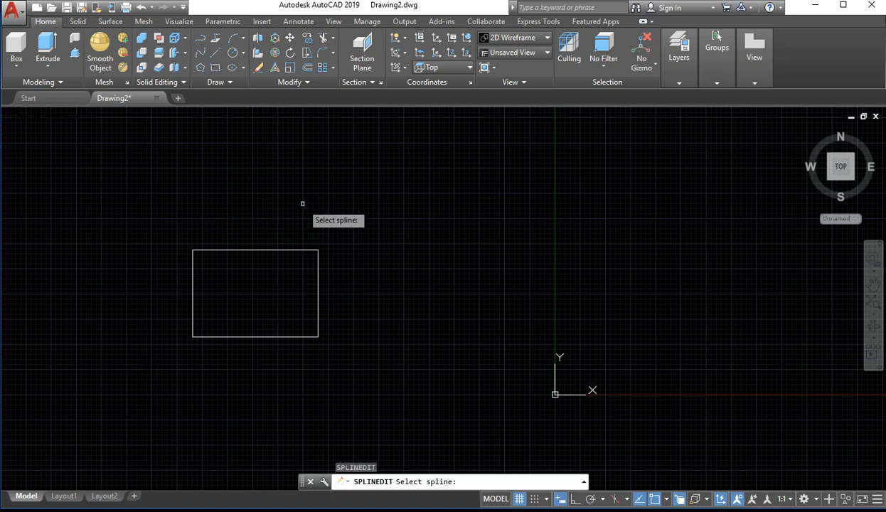
left_click(293, 245)
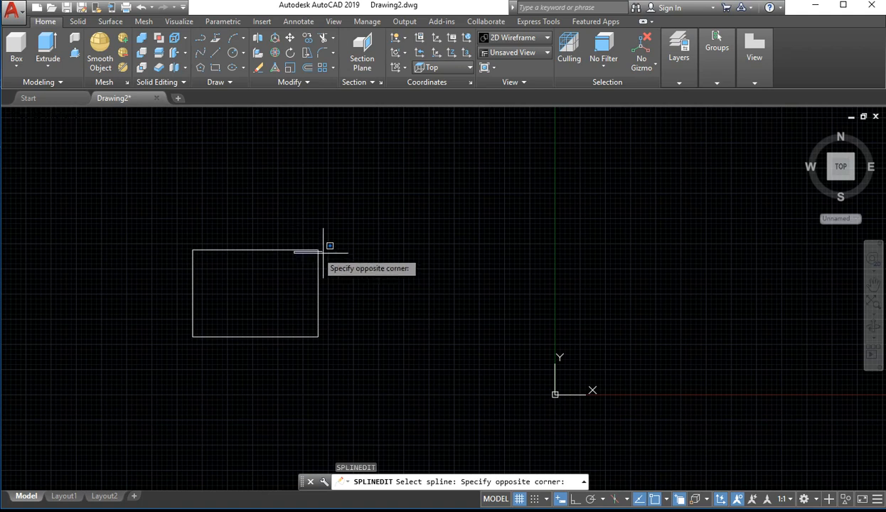
left_click(329, 306)
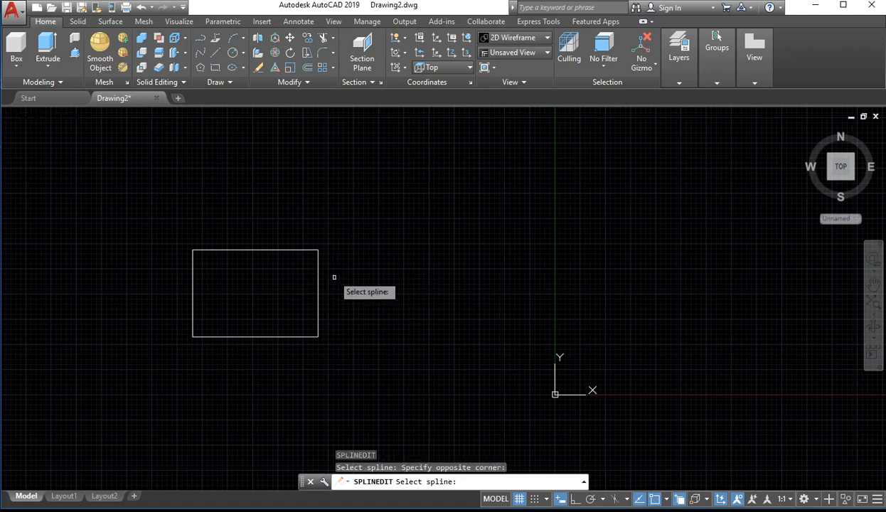
Draw an open freeform spline that waves from above the rectangle across the Y axis and loops back over itself
left_click(201, 53)
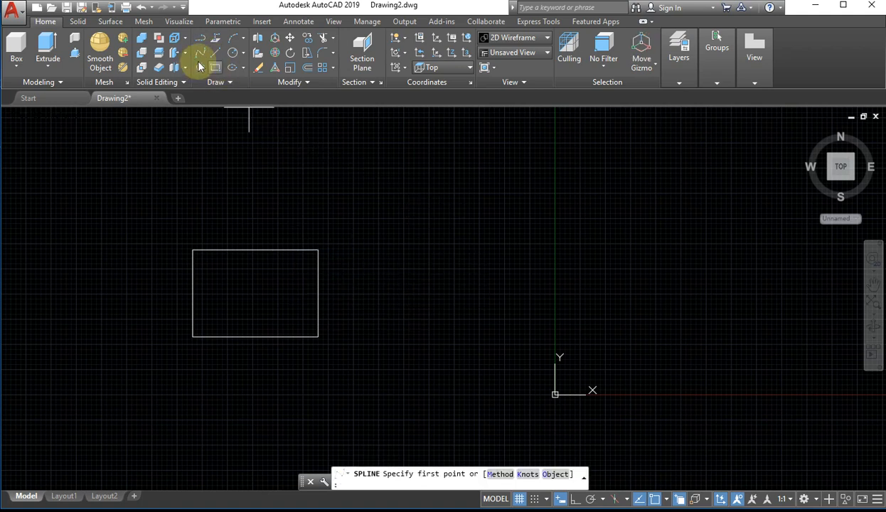
left_click(290, 210)
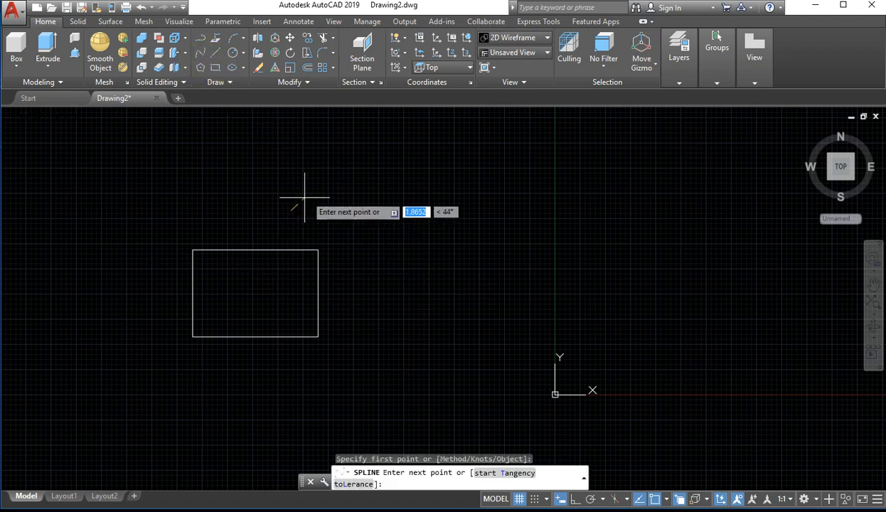
left_click(379, 158)
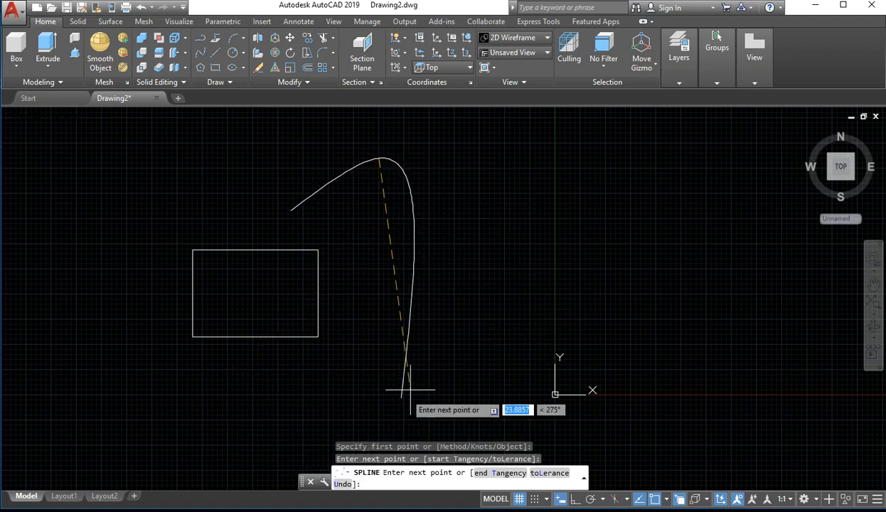
left_click(392, 290)
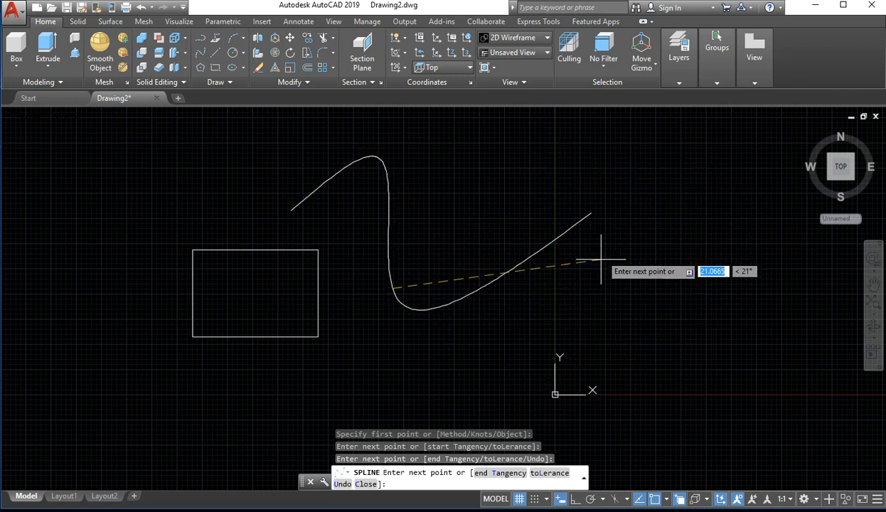
left_click(510, 217)
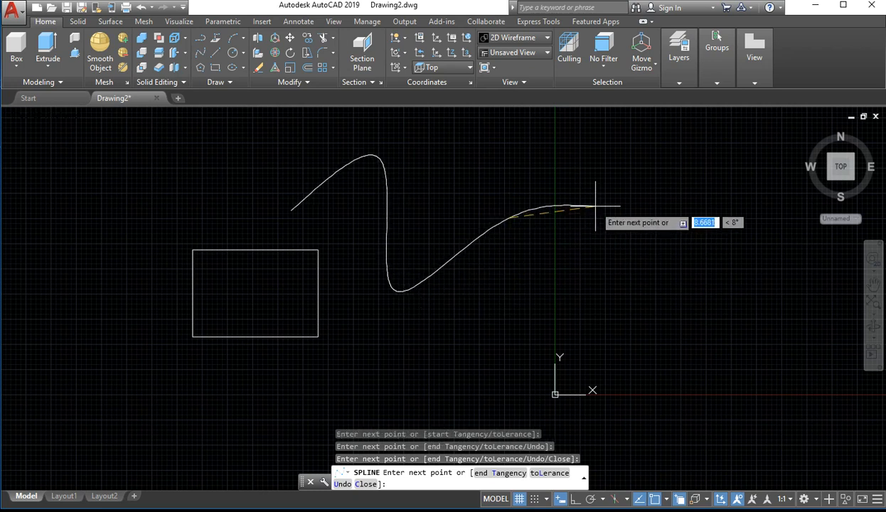
left_click(502, 313)
left_click(708, 244)
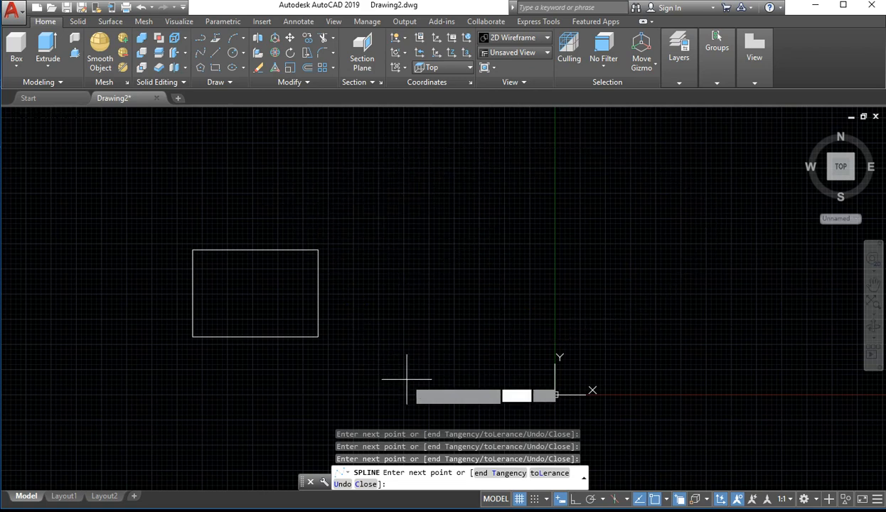
left_click(409, 217)
key("Return")
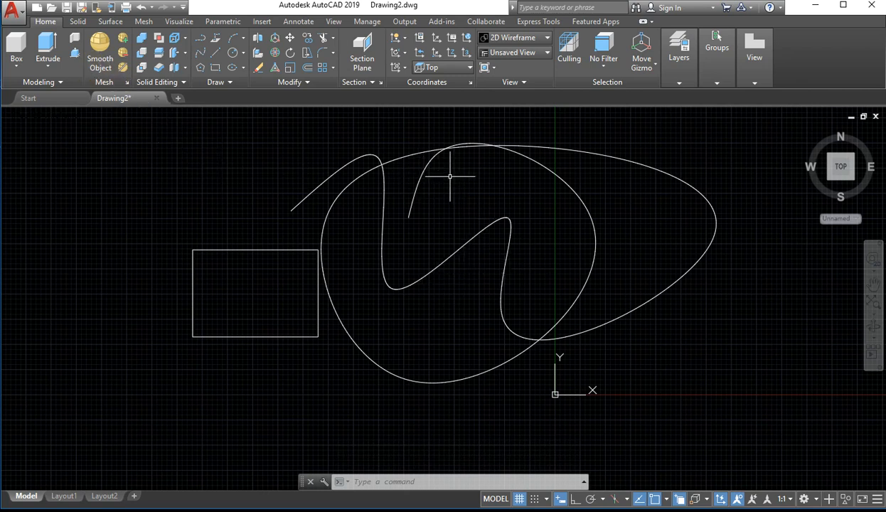
Delete the spline and the rectangle
left_click_drag(449, 176, 411, 205)
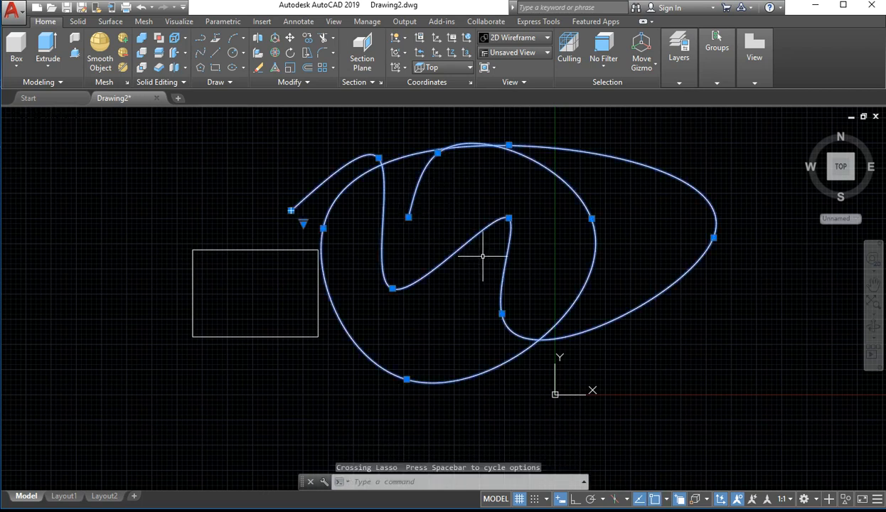
left_click(402, 144)
left_click(313, 280)
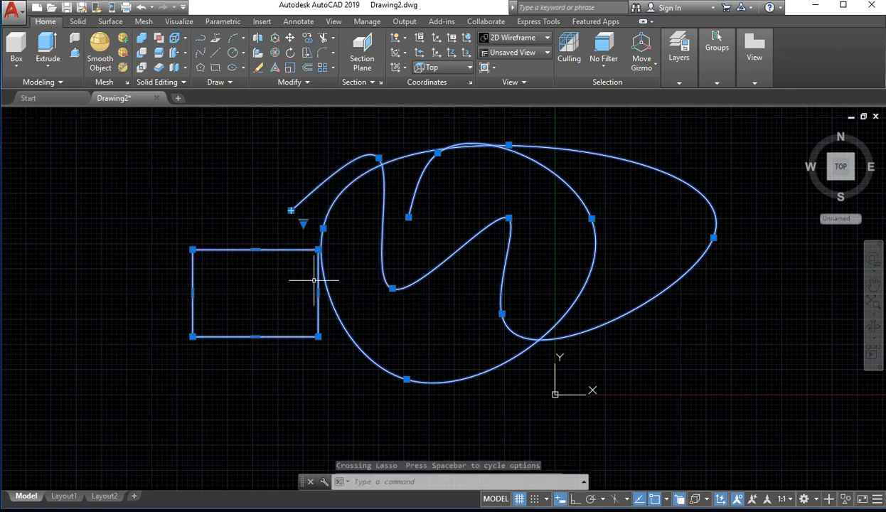
key("Delete")
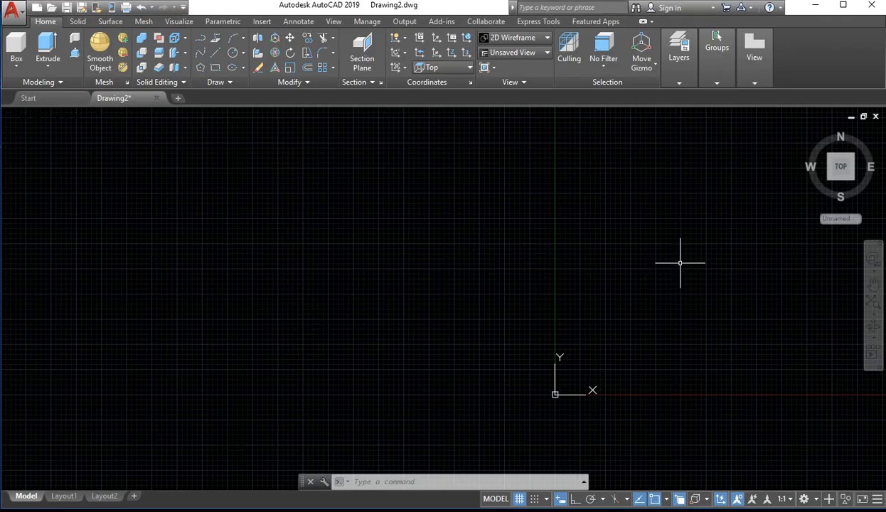
Draw a circle in the upper part of the view, on the positive X side of the Y axis
mouse_move(591, 280)
middle_mouse_down()
mouse_move(194, 357)
mouse_move(156, 295)
mouse_move(122, 287)
middle_mouse_up()
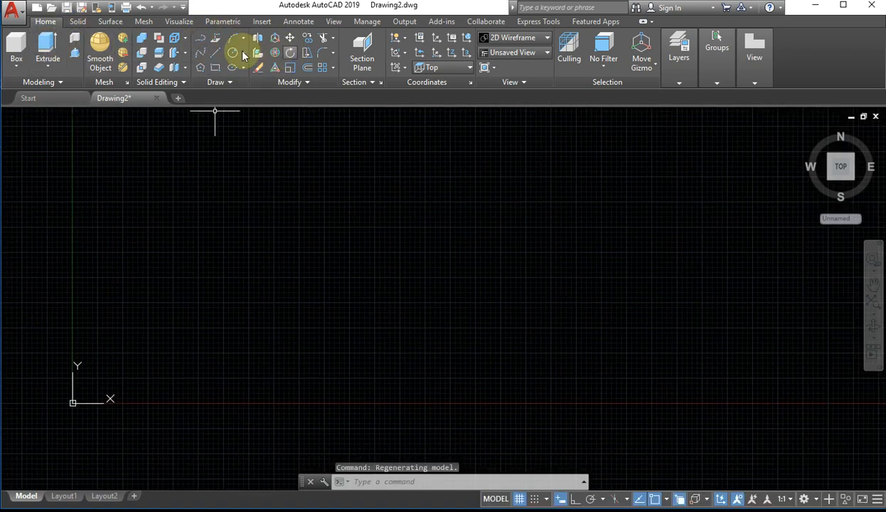
left_click(206, 171)
left_click(241, 190)
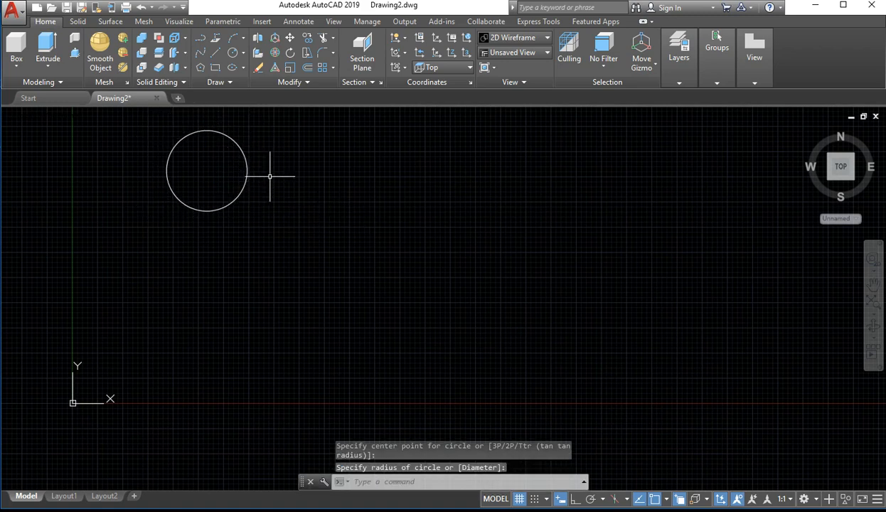
Copy the circle to the clipboard
scroll(271, 185, "up", 3)
scroll(271, 206, "down", 2)
middle_click_drag(229, 232, 283, 283)
scroll(390, 288, "down", 2)
middle_click_drag(390, 288, 278, 295)
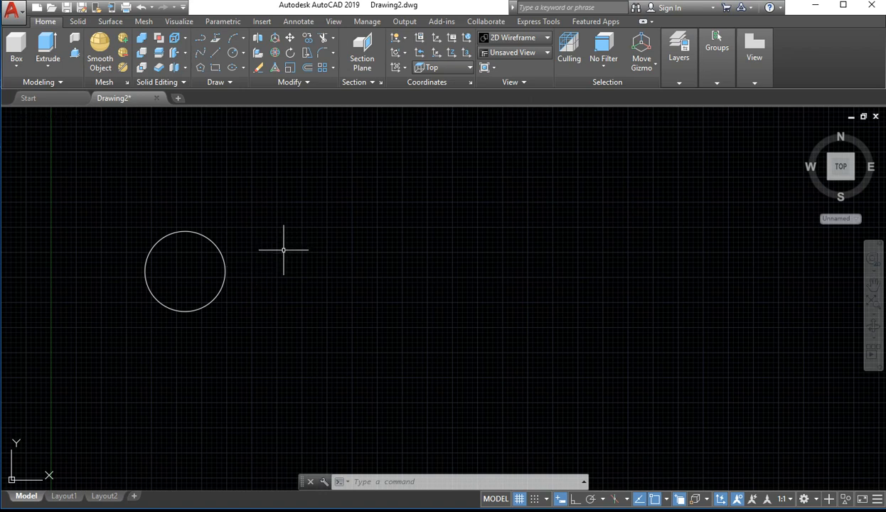
key("ctrl+c")
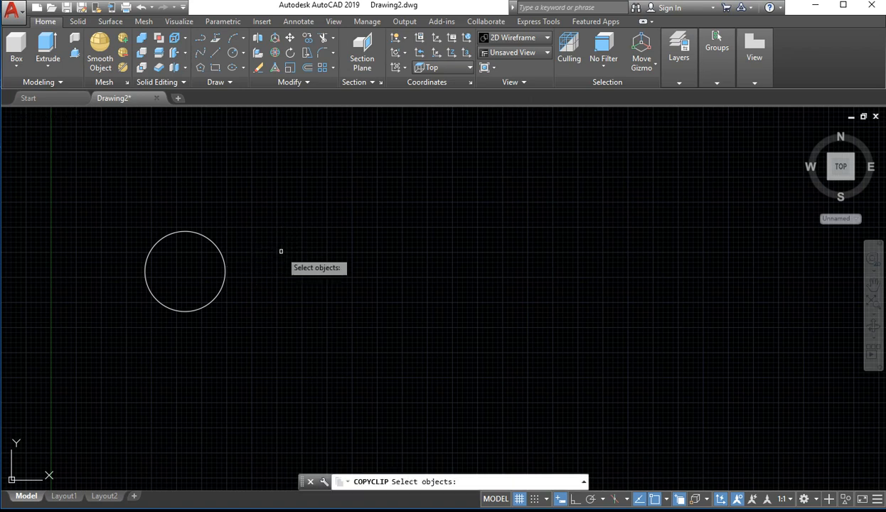
left_click(221, 257)
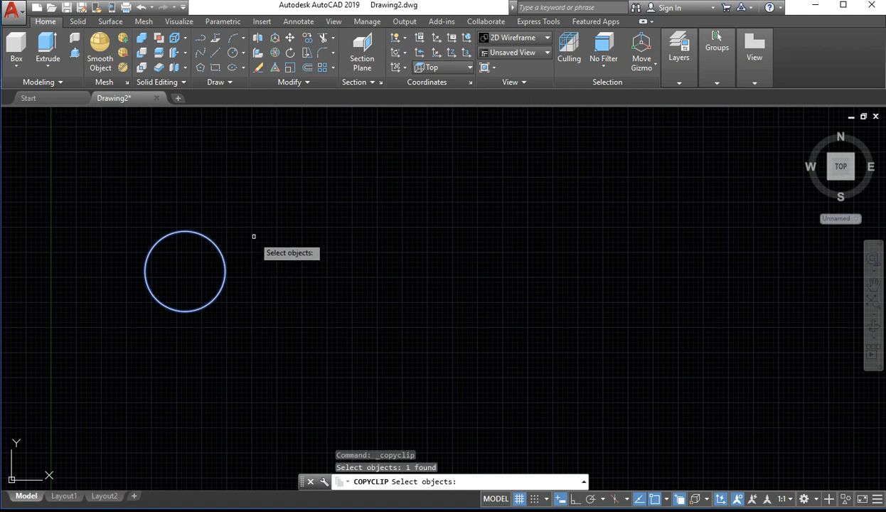
key("Return")
left_click(324, 212)
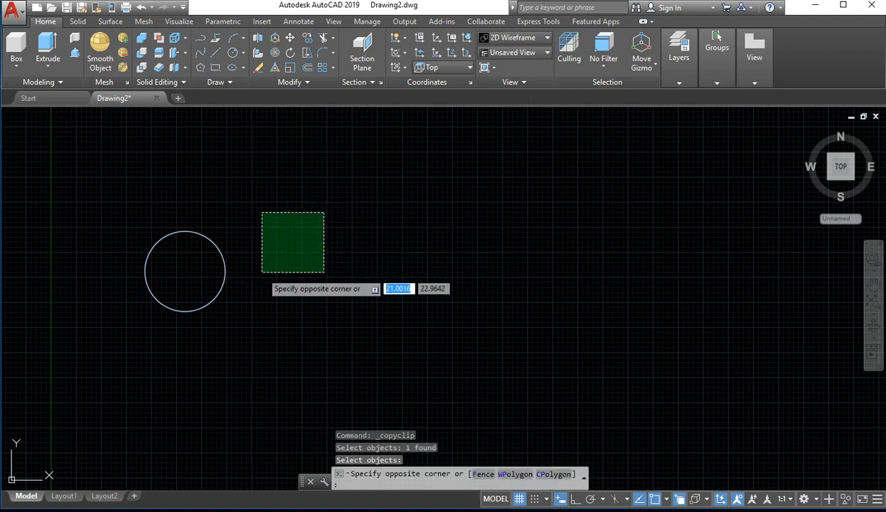
left_click(262, 273)
key("ctrl+c")
left_click(293, 269)
left_click(306, 244)
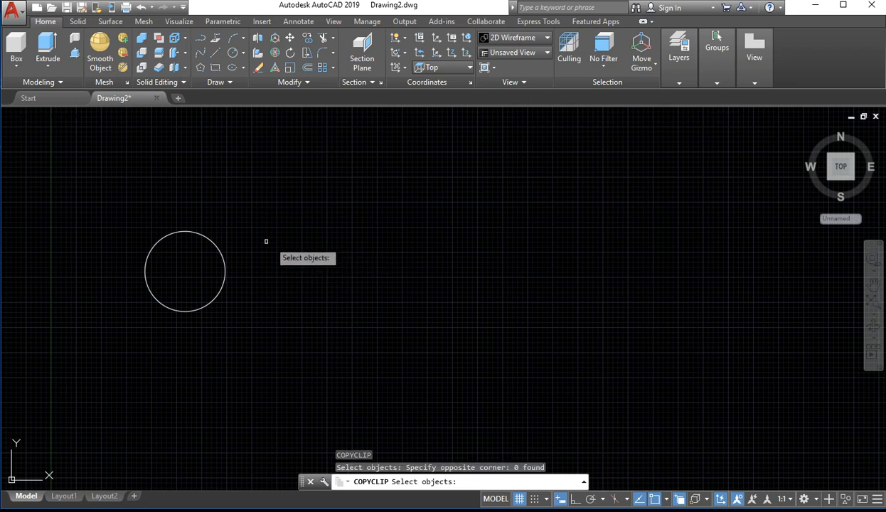
left_click_drag(258, 240, 135, 319)
left_click(156, 309)
left_click(289, 252)
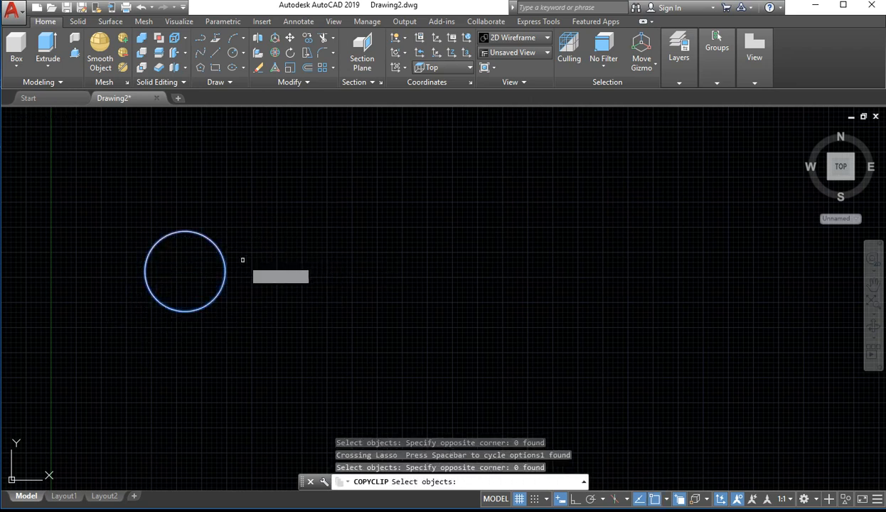
key("Escape")
Copy the circle to the clipboard again, starting the copy command before choosing the circle
key("ctrl+c")
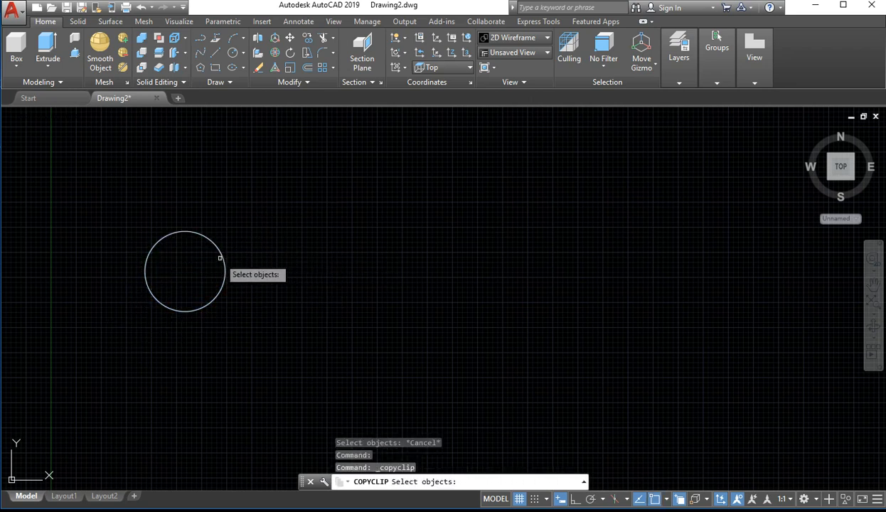
left_click(221, 256)
key("Return")
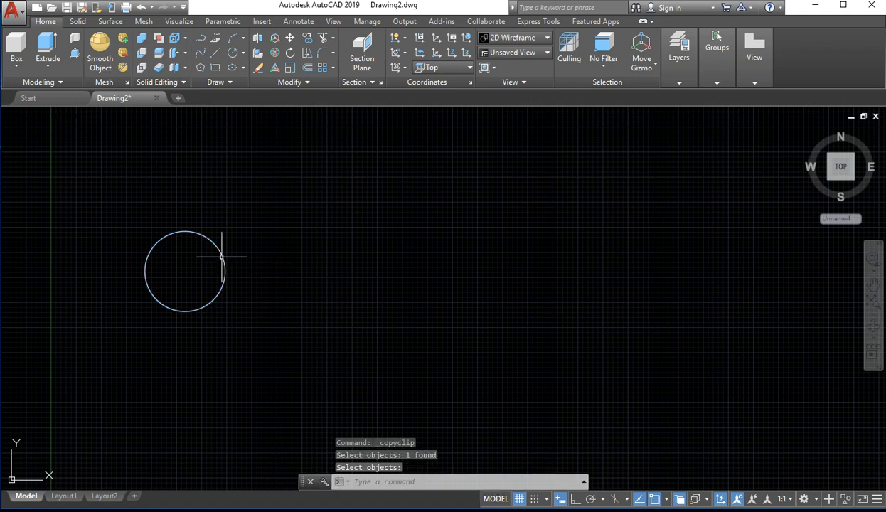
left_click_drag(281, 251, 404, 265)
left_click(357, 260)
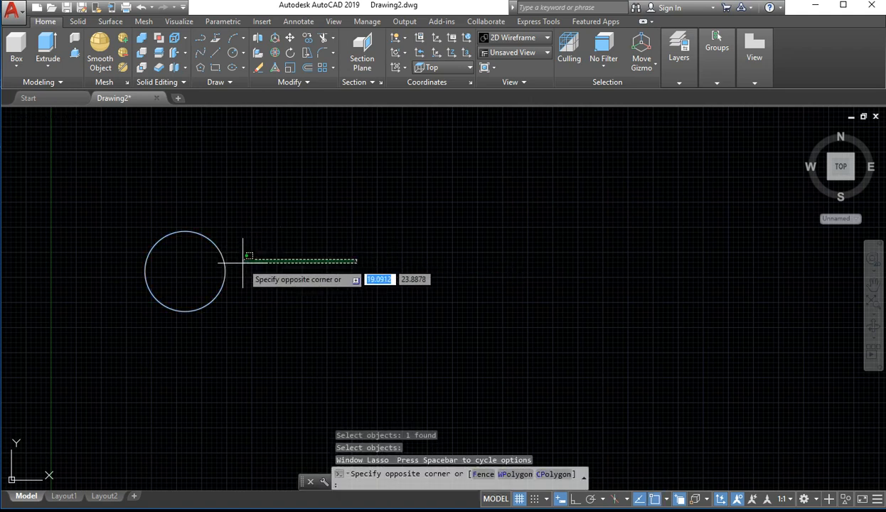
left_click(264, 257)
Select the circle with a crossing lasso and copy the preselected circle to the clipboard
left_click_drag(253, 257, 198, 305)
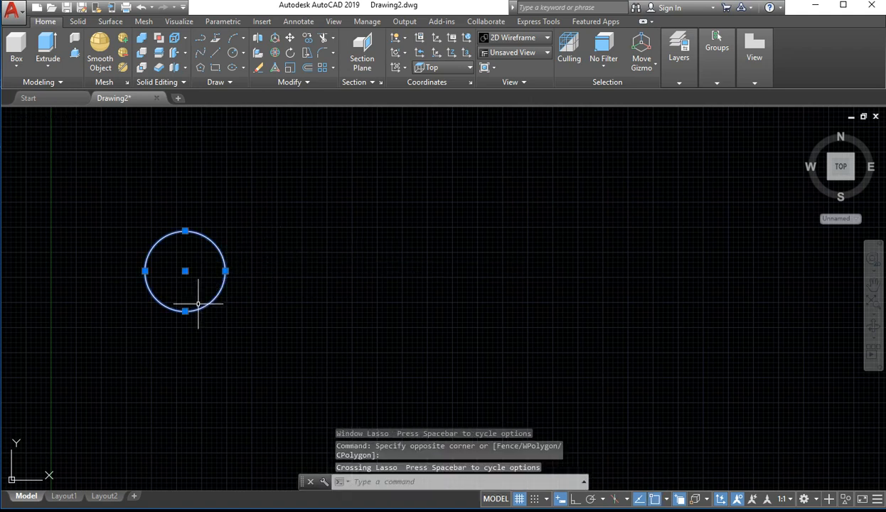
key("ctrl+c")
left_click(226, 265)
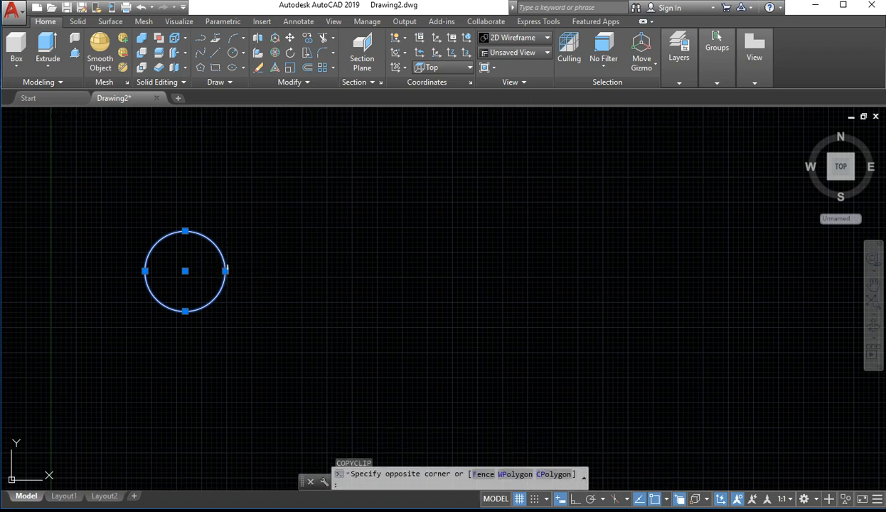
left_click(212, 287)
Enlarge the circle by stretching its right quadrant grip, then undo the stretch and clear the selection
left_click(225, 271)
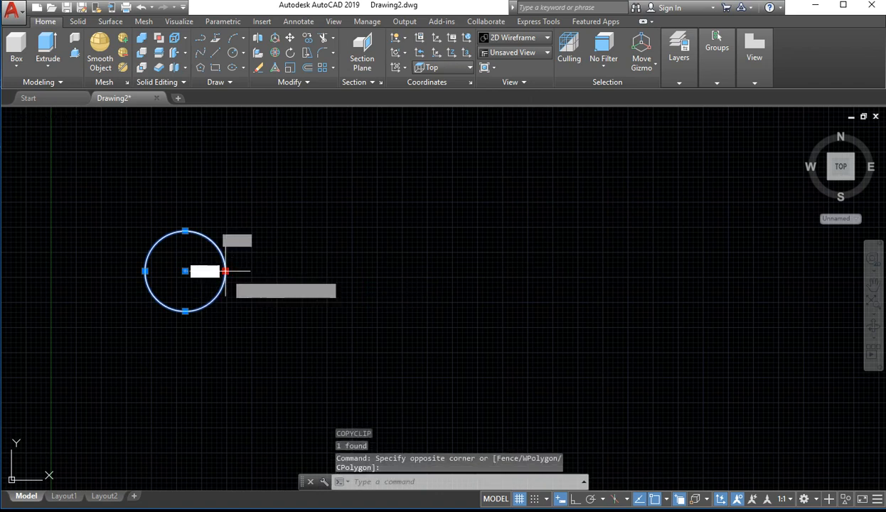
left_click(328, 279)
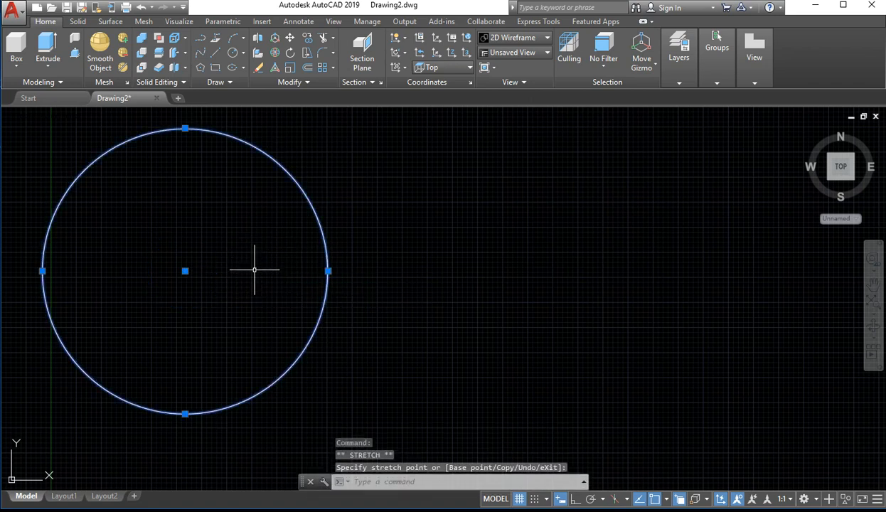
key("ctrl+z")
left_click(291, 236)
left_click(141, 326)
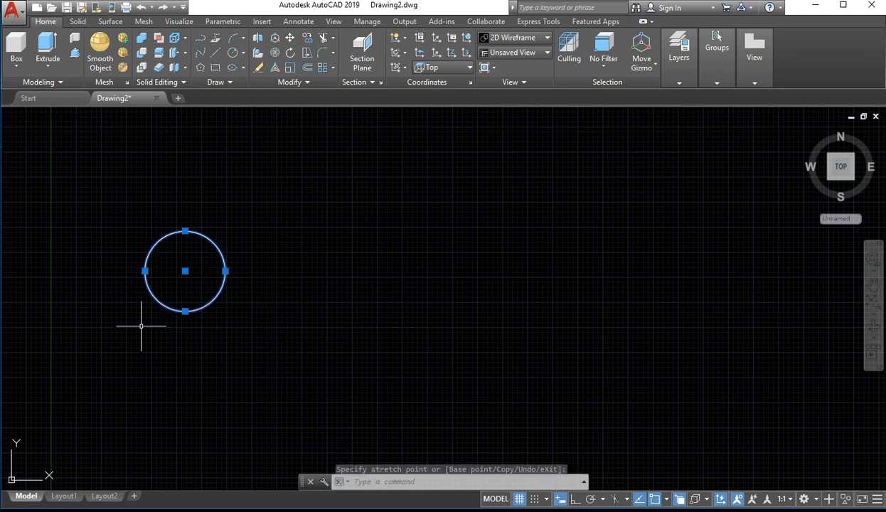
key("Escape")
key("Escape")
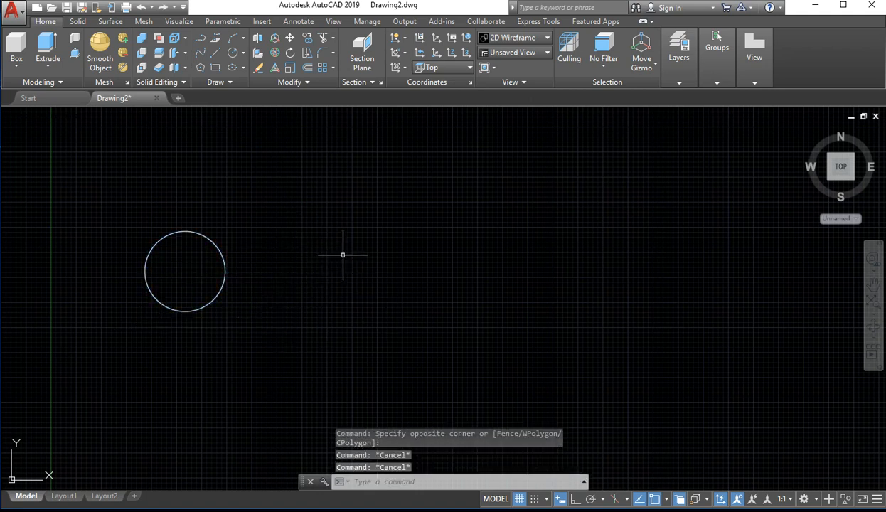
Copy the circle to the clipboard with the COPYCLIP command, choosing the circle when objects are requested
key("ctrl+c")
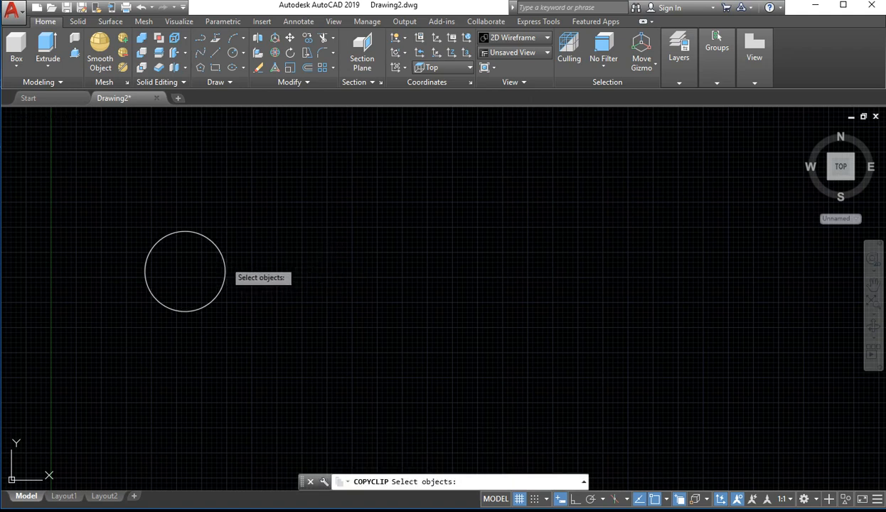
left_click(225, 262)
left_click(225, 265)
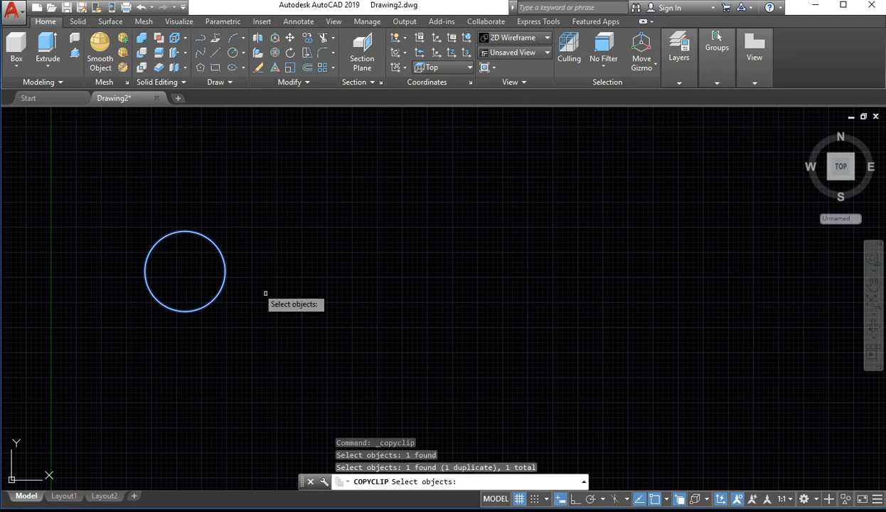
key("Return")
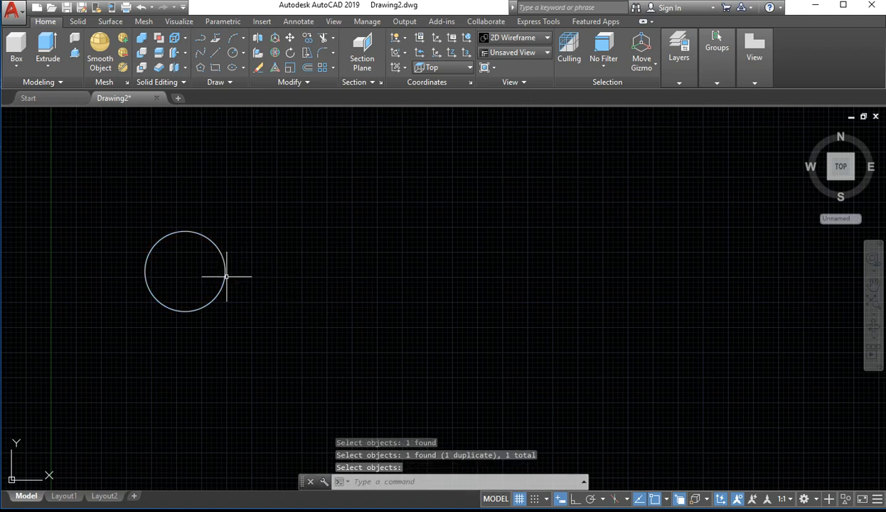
Paste three copies of the circle: one up and to its right, one farther right, and one just below that
left_click(349, 262)
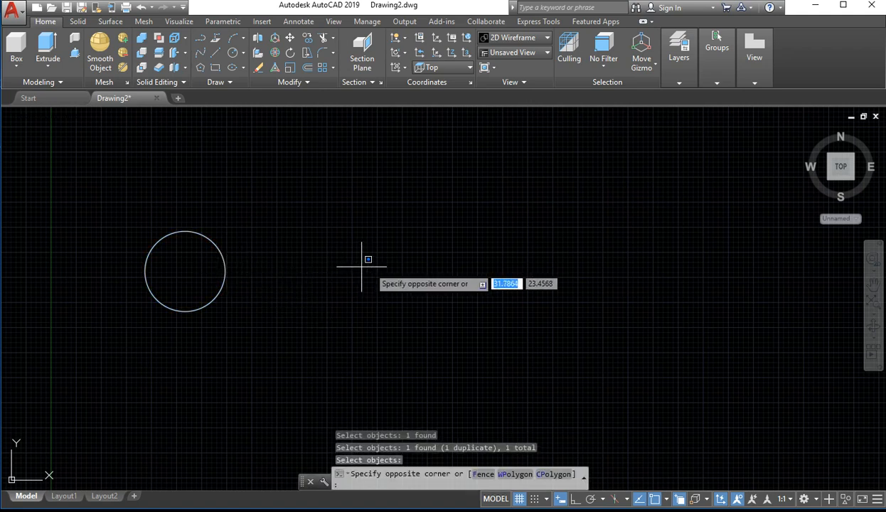
key("ctrl+v")
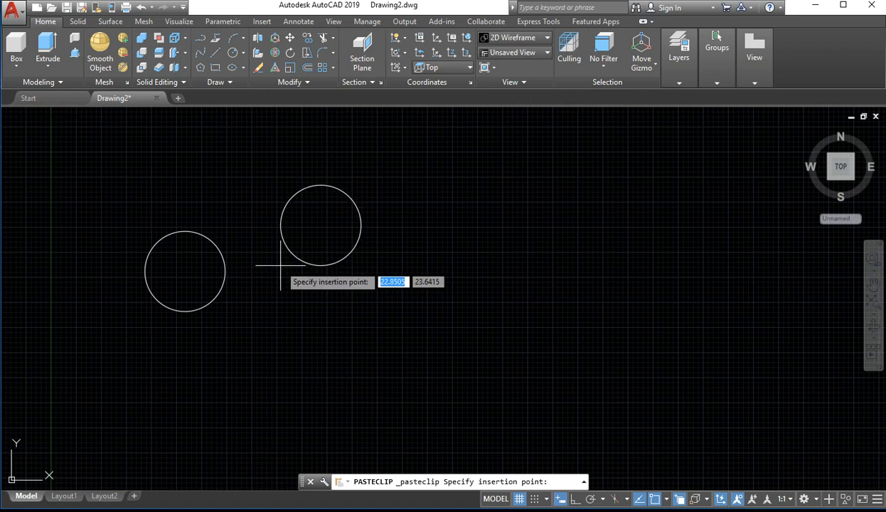
left_click(298, 266)
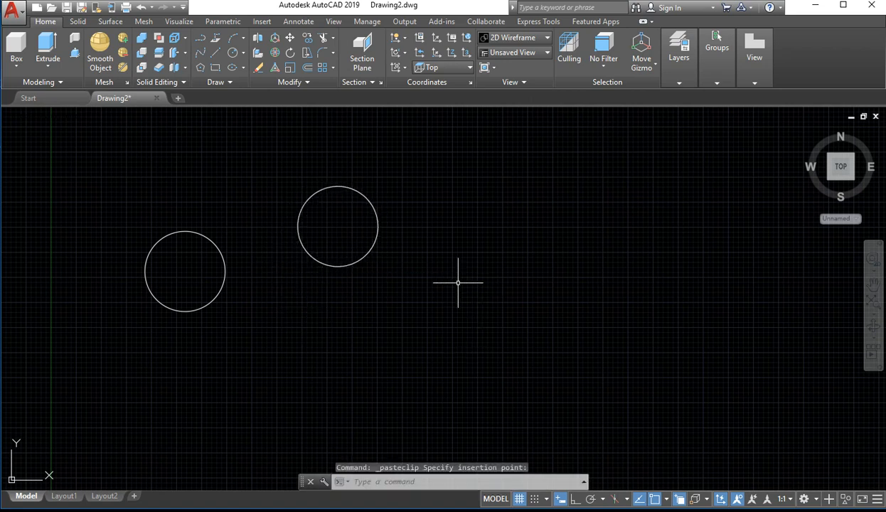
key("ctrl+v")
left_click(426, 294)
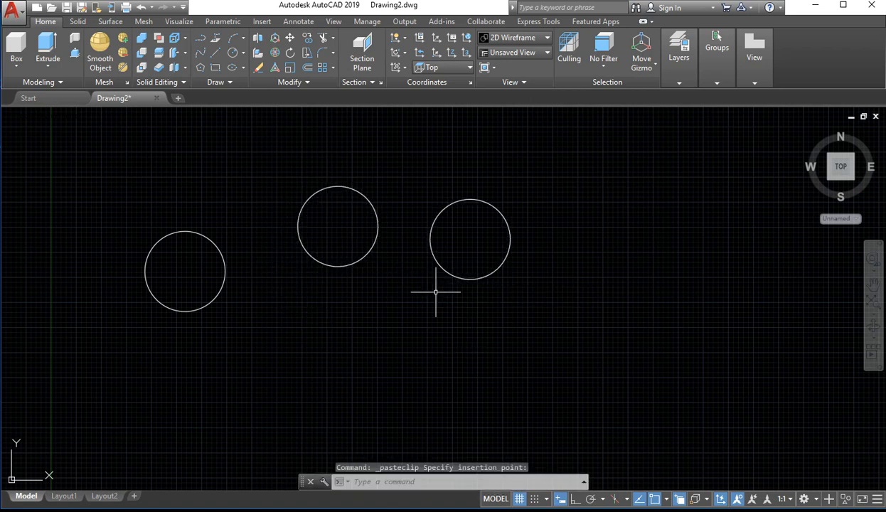
key("ctrl+v")
left_click(394, 359)
Copy the lowest pasted circle and paste a duplicate between it and the original circle
key("ctrl+c")
left_click(319, 360)
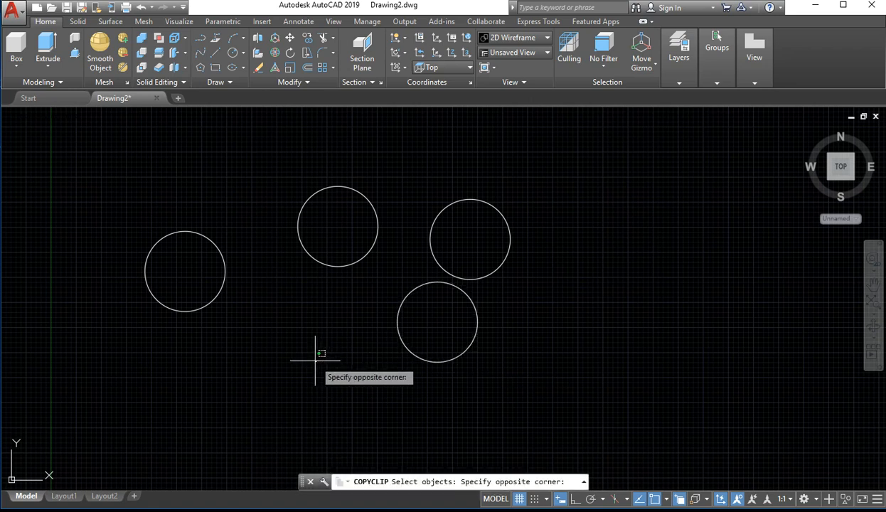
left_click(322, 357)
left_click(437, 320)
left_click(316, 361)
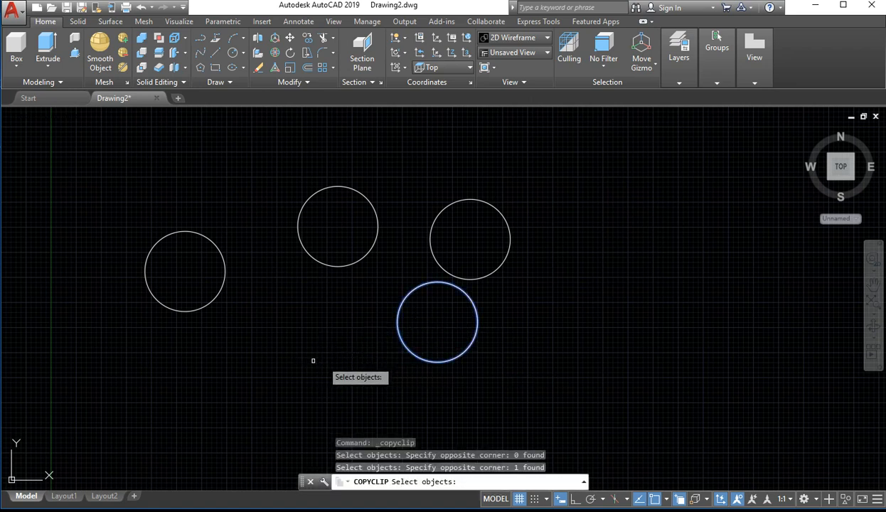
key("Return")
key("ctrl+v")
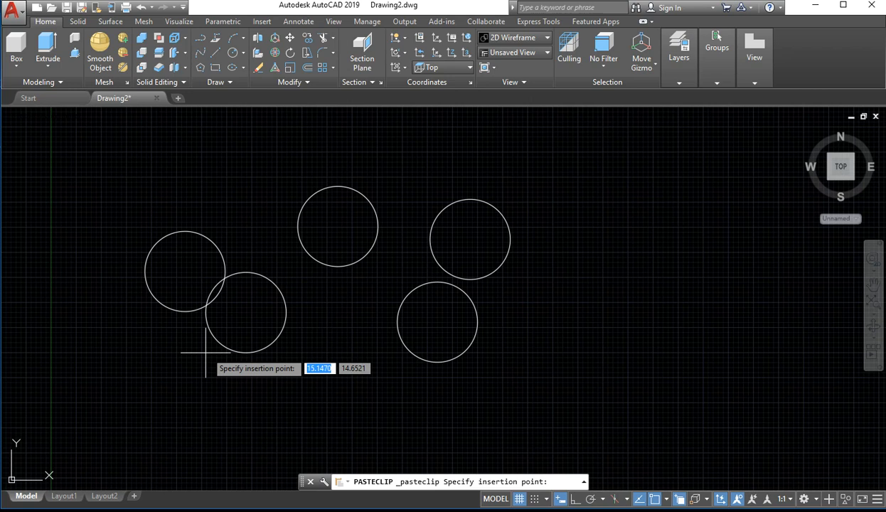
left_click(257, 351)
Cut the newest circle and paste it back slightly lower and farther right
left_click(371, 300)
left_click(288, 355)
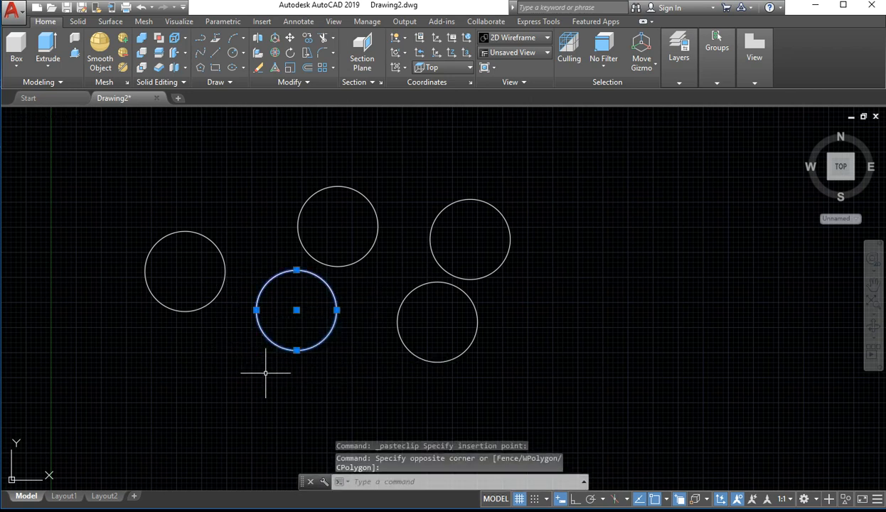
key("ctrl+x")
key("ctrl+v")
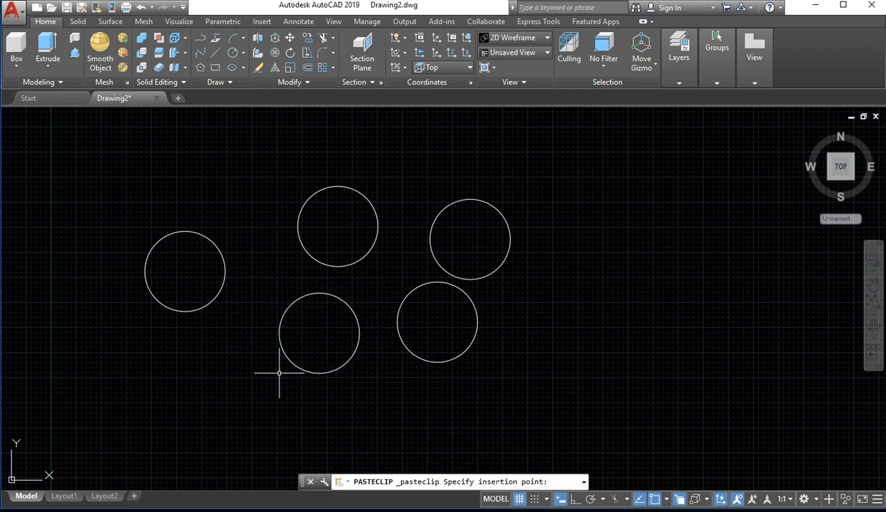
left_click(287, 376)
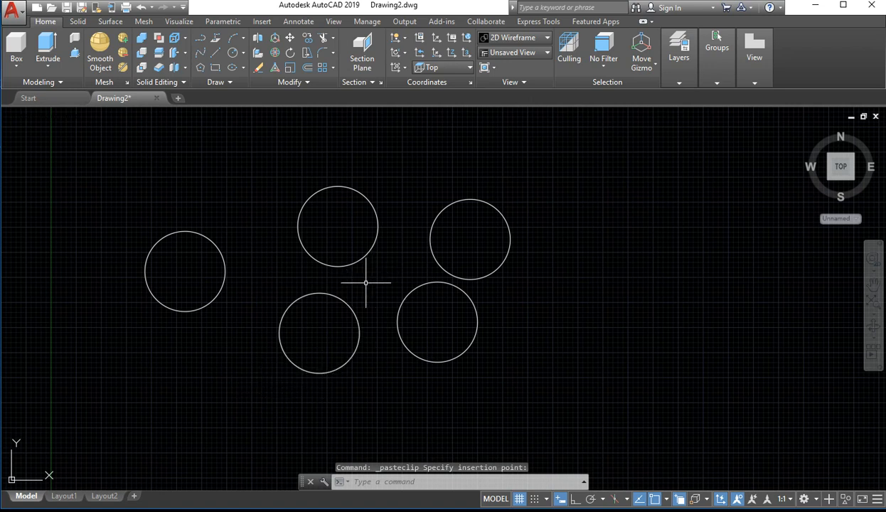
Cut the lower middle circle and paste it farther left, below and to the right of the original circle
left_click(364, 290)
left_click(270, 388)
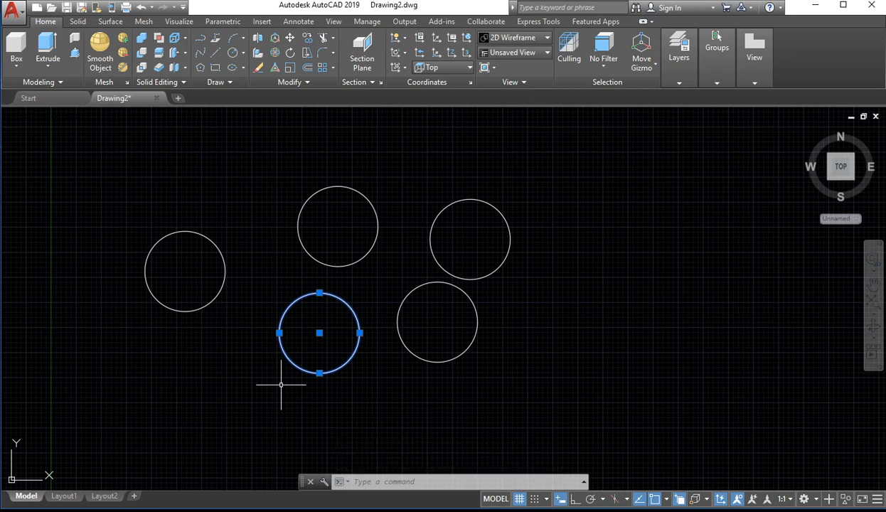
key("ctrl+x")
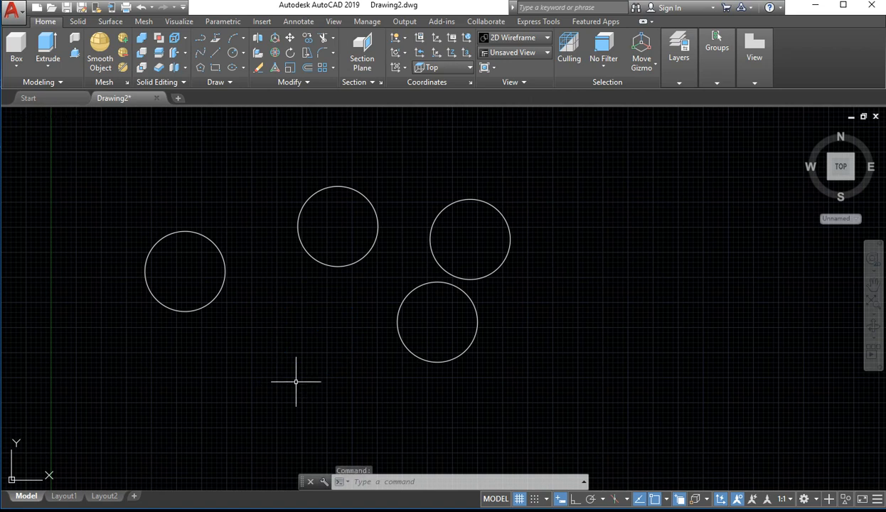
key("ctrl+v")
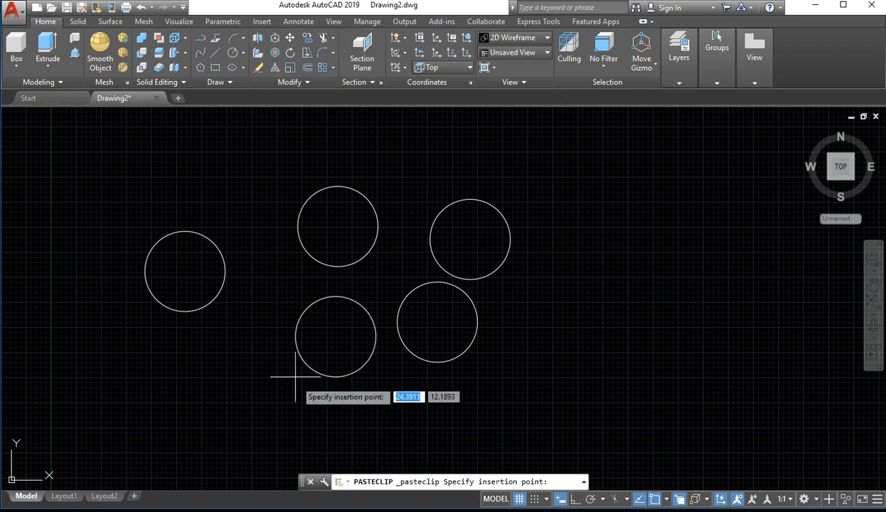
left_click(250, 377)
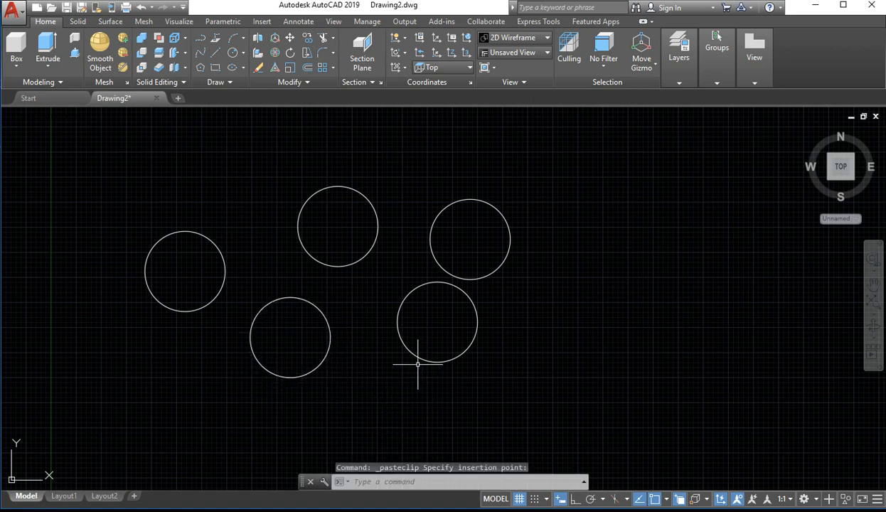
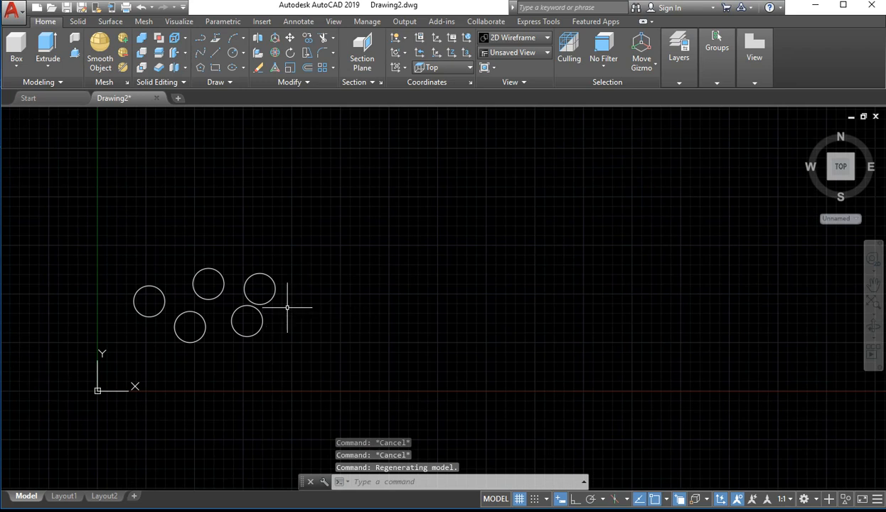
Draw a large circle above and to the right of the five small circles
key("Escape")
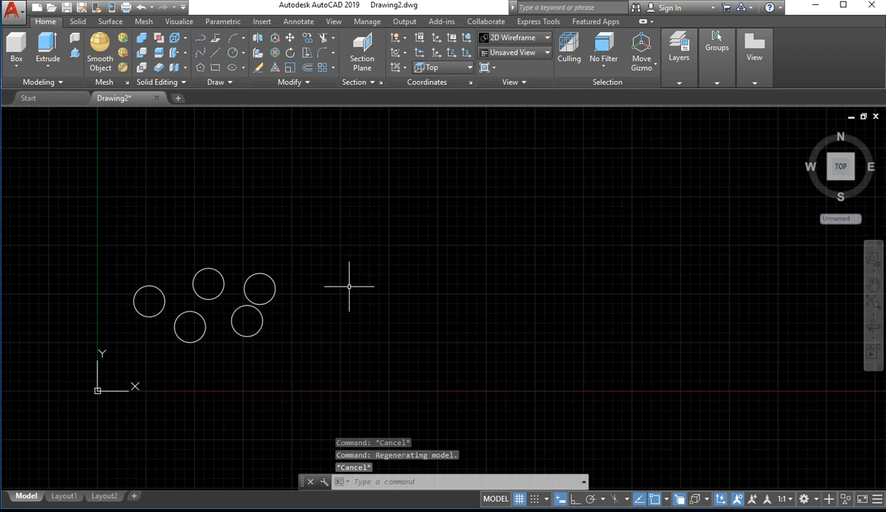
type("c")
key("Return")
left_click(366, 173)
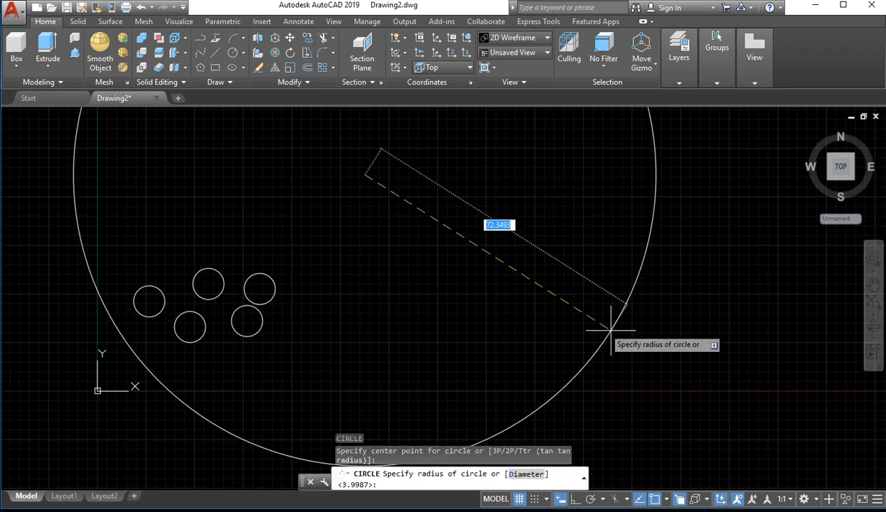
left_click(469, 206)
Offset the large circle inward by 10 to create a smaller concentric circle
scroll(478, 219, "up", 6)
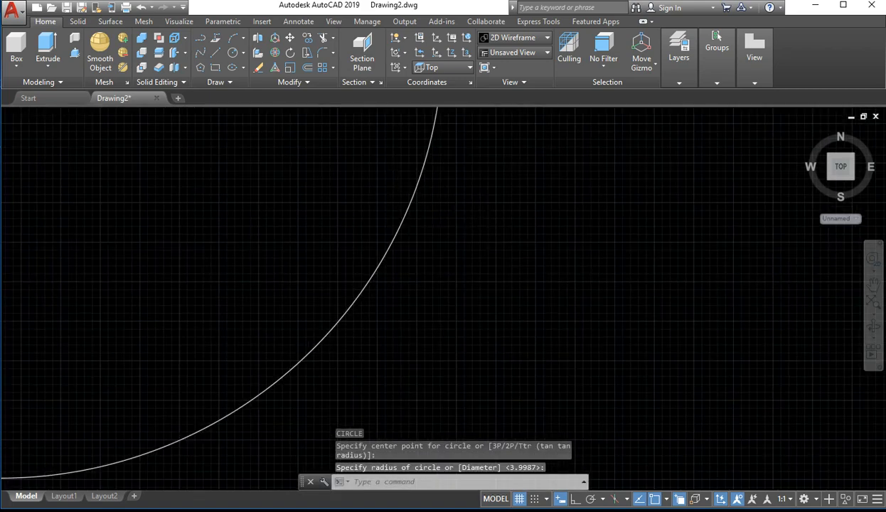
scroll(405, 216, "down", 6)
middle_click_drag(344, 211, 457, 457)
scroll(438, 359, "up", 2)
scroll(372, 251, "up", 1)
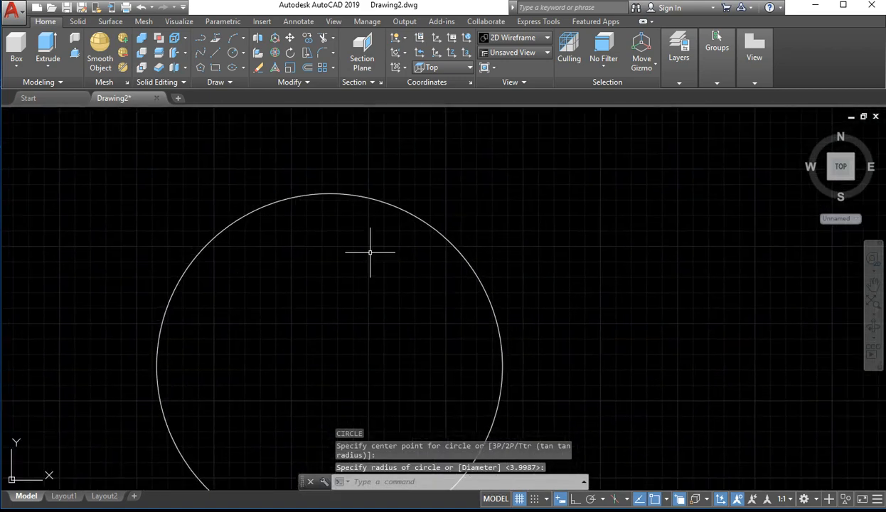
scroll(395, 223, "up", 1)
scroll(401, 233, "up", 2)
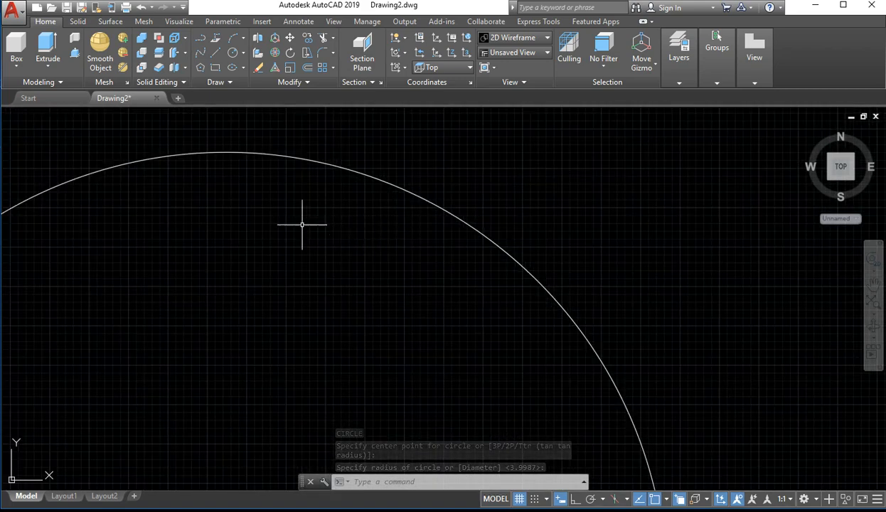
type("o")
key("Return")
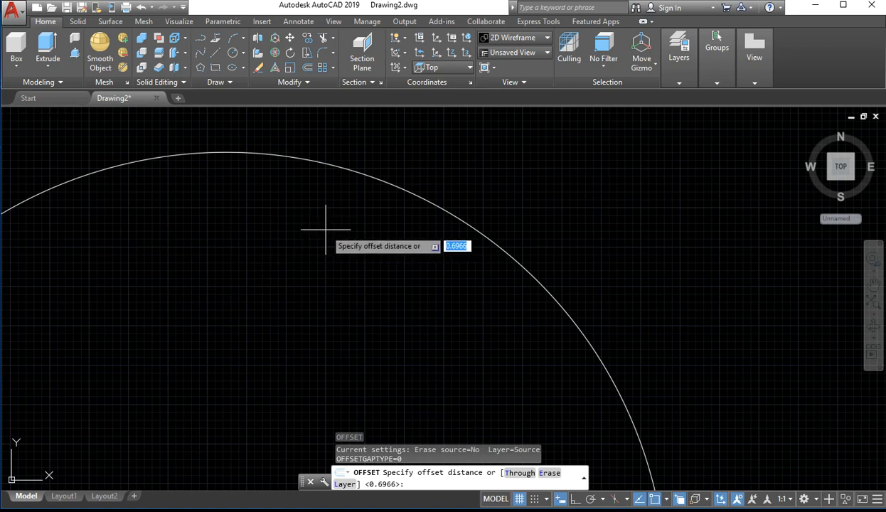
type("10")
key("Return")
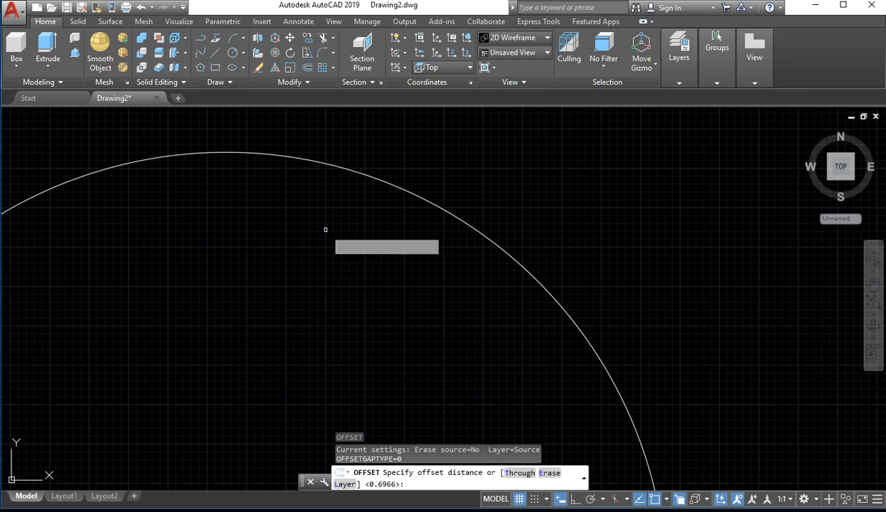
left_click(391, 185)
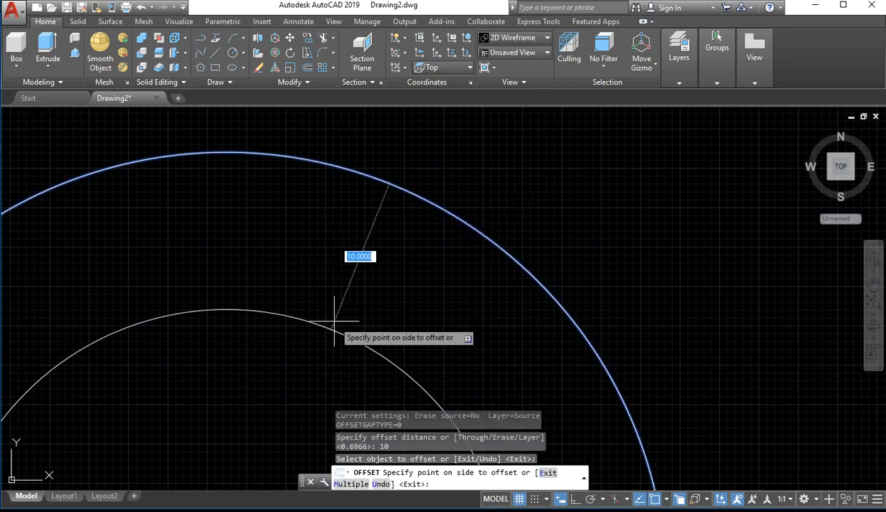
scroll(334, 324, "down", 5)
scroll(334, 328, "up", 4)
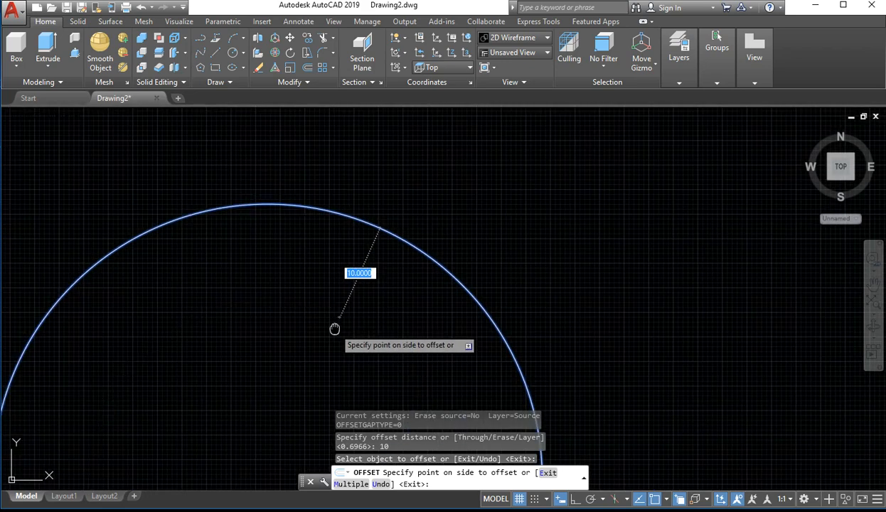
middle_click_drag(334, 329, 362, 210)
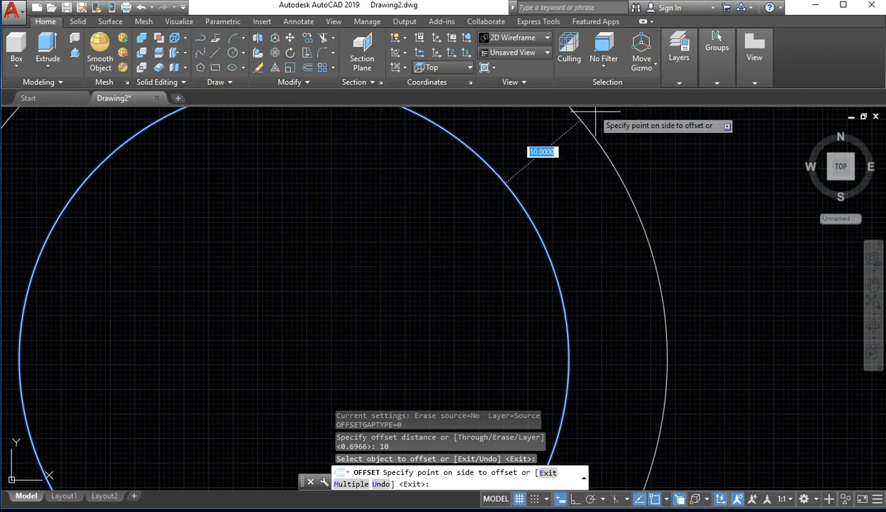
scroll(542, 169, "down", 6)
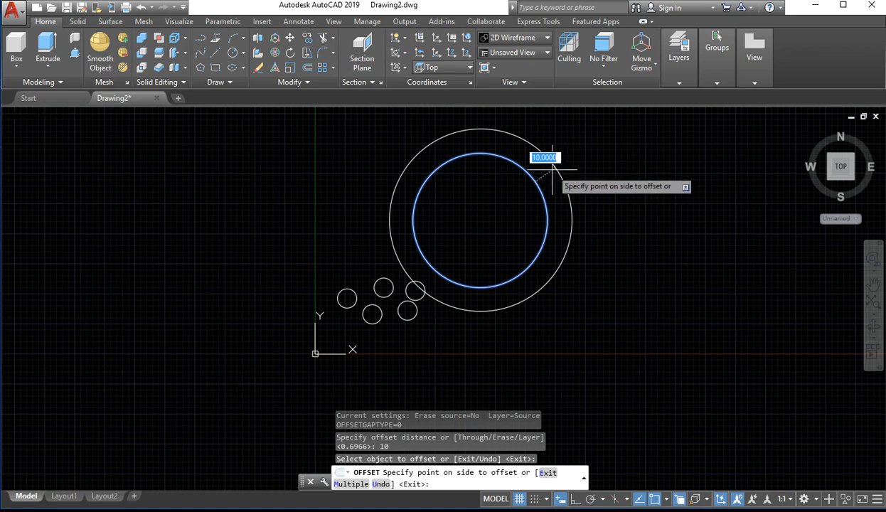
scroll(496, 188, "up", 4)
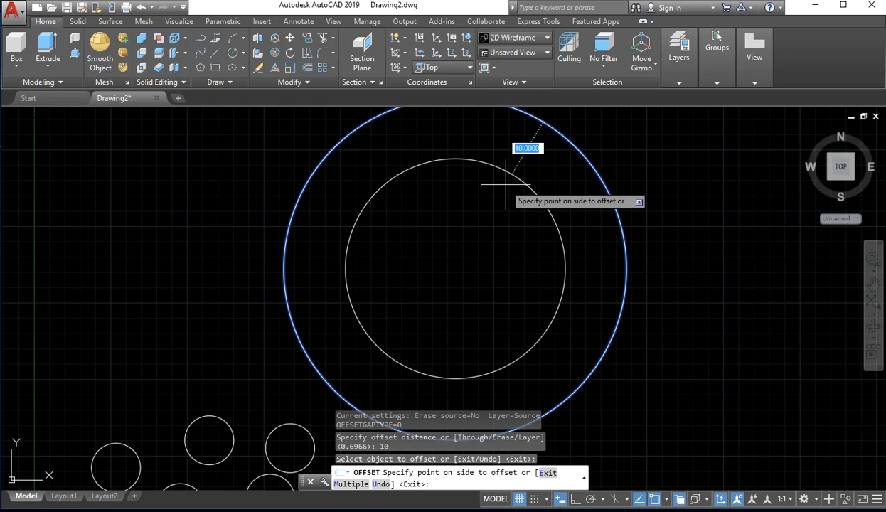
scroll(506, 185, "down", 2)
scroll(491, 181, "down", 2)
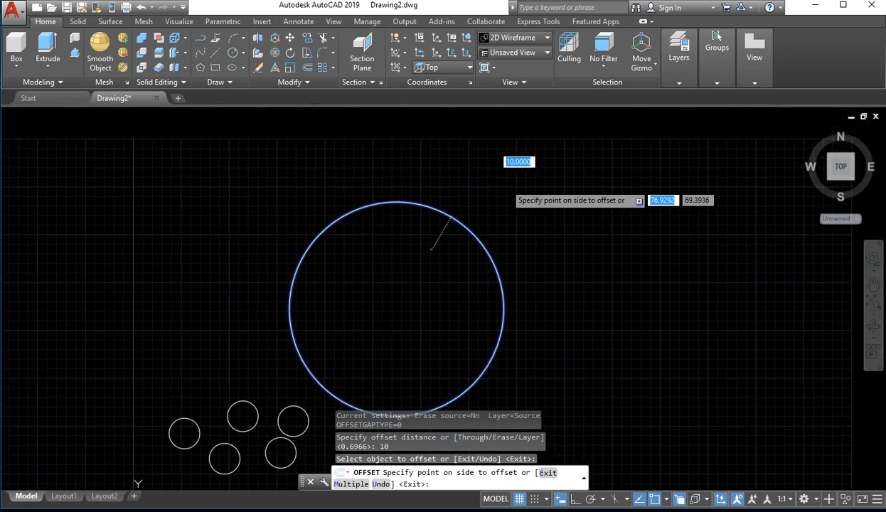
scroll(442, 234, "up", 1)
left_click(439, 235)
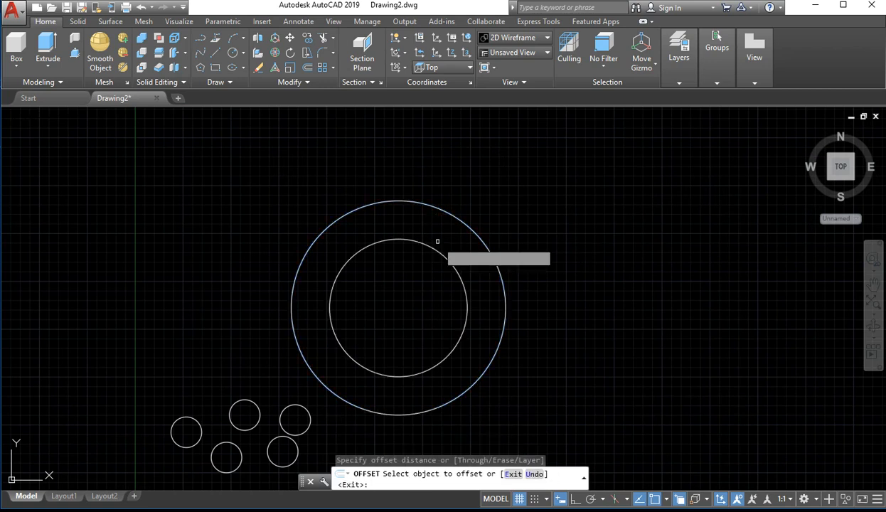
mouse_move(599, 286)
middle_mouse_down()
mouse_move(284, 398)
mouse_move(319, 363)
middle_mouse_up()
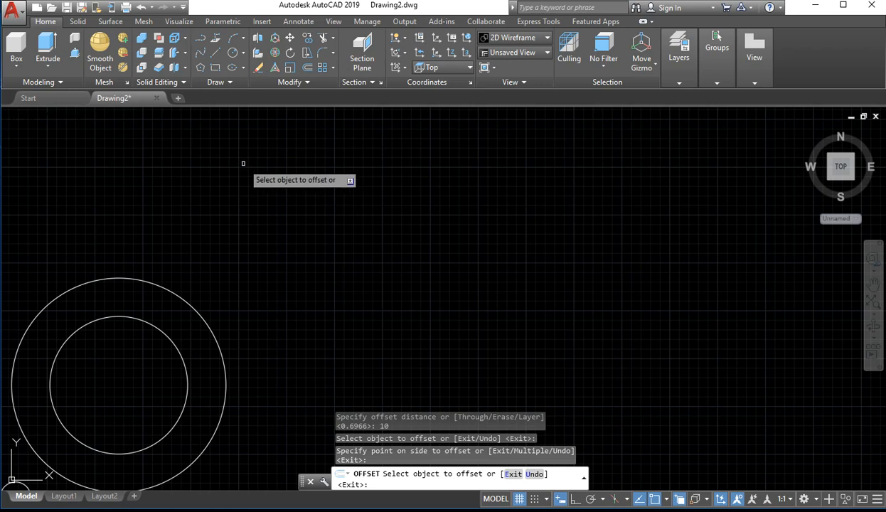
key("Escape")
Draw a rectangle about 81 wide and 31 high to the right of the concentric circles
left_click(213, 69)
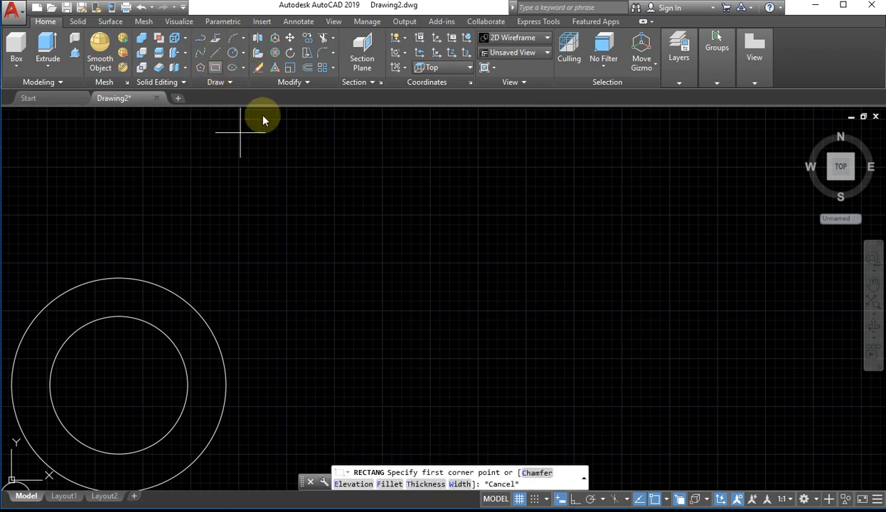
left_click(275, 227)
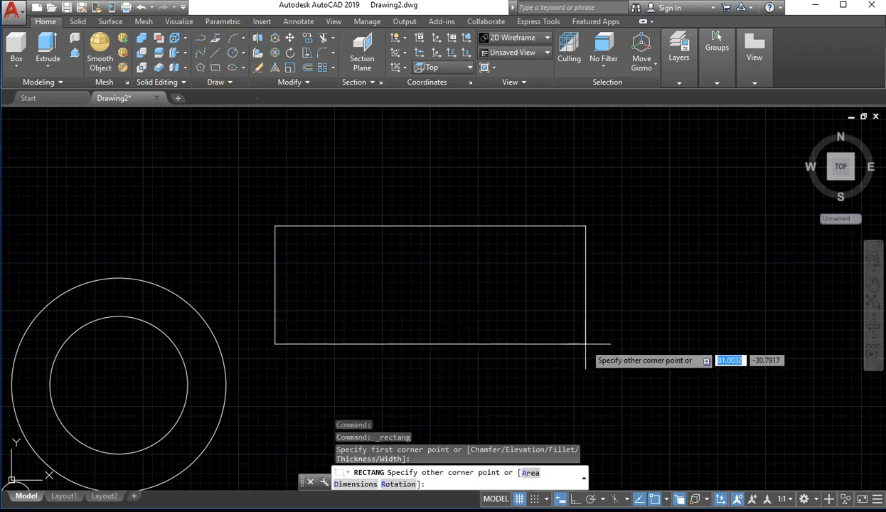
left_click(585, 344)
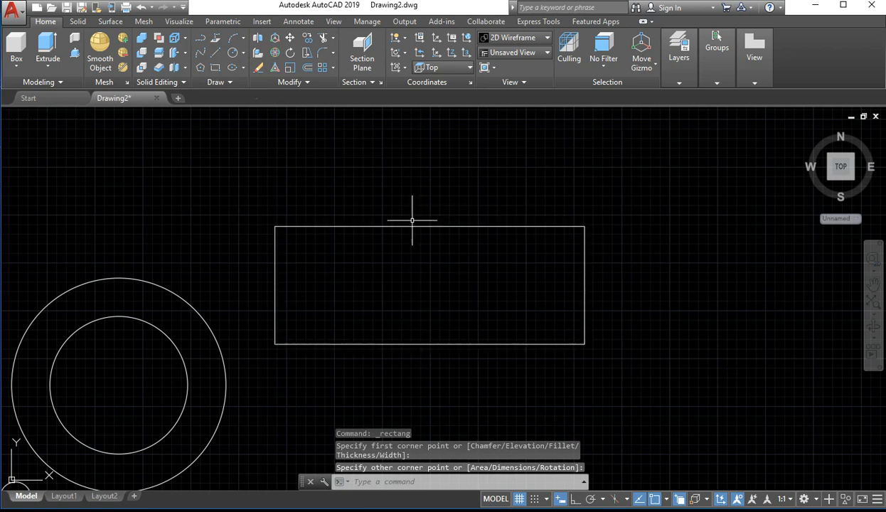
Offset the rectangle inward by a distance of 5
type("OP")
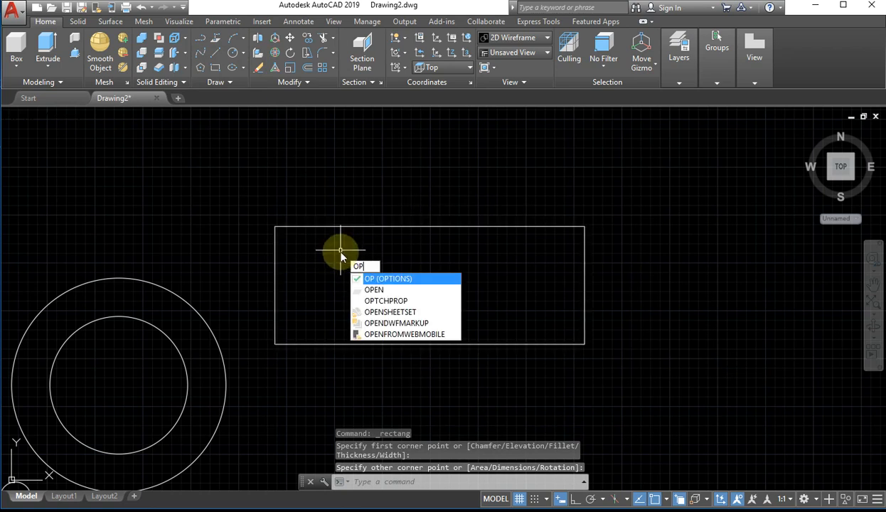
key("BackSpace")
key("Return")
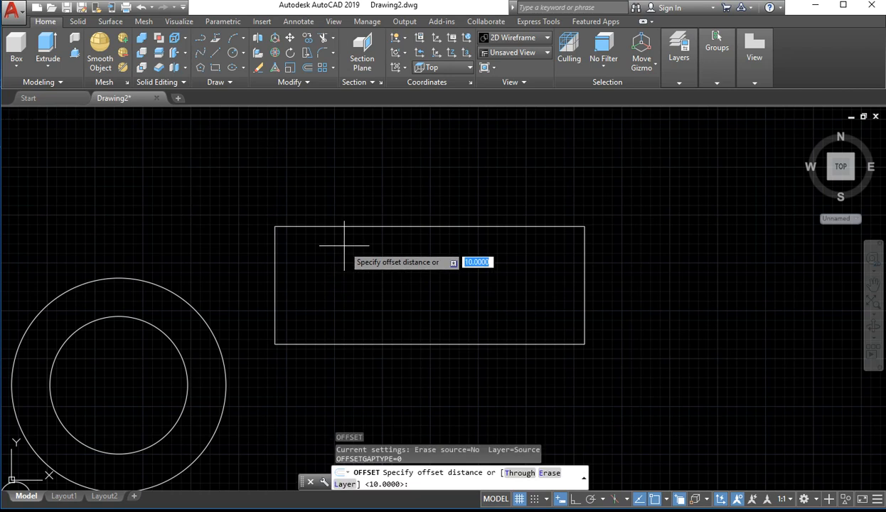
type("5")
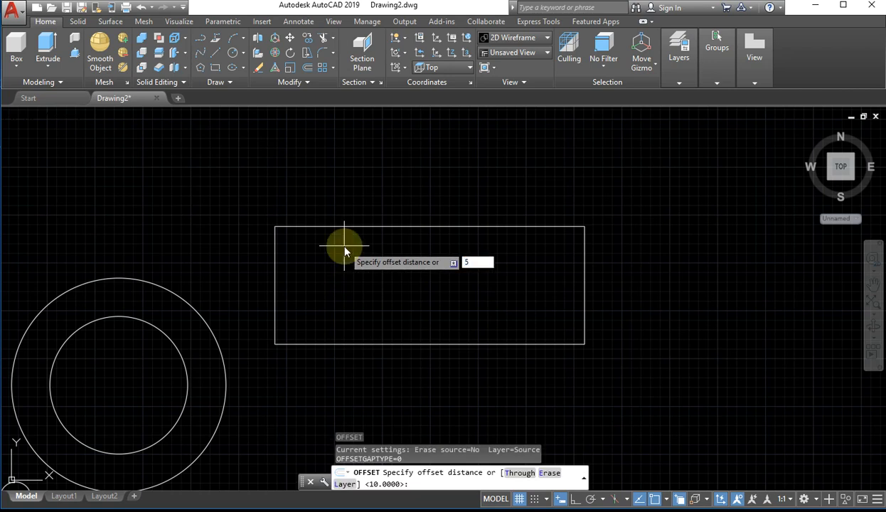
key("Return")
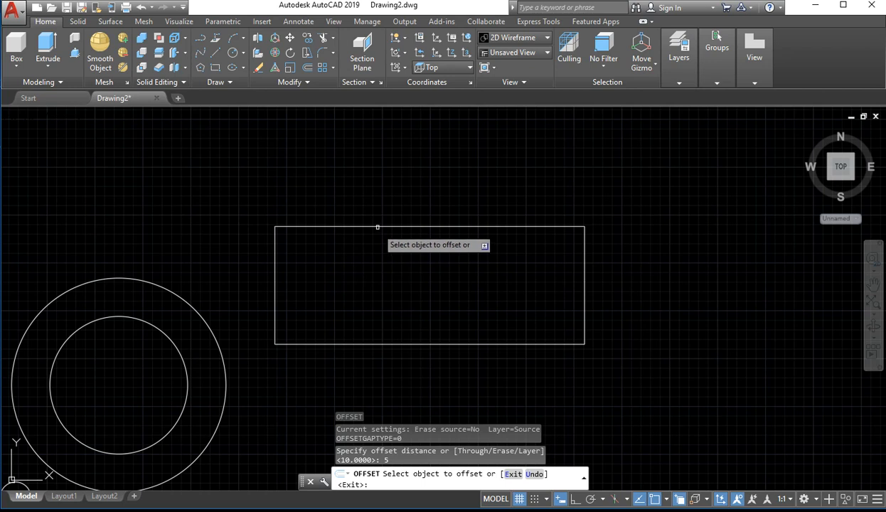
left_click(377, 227)
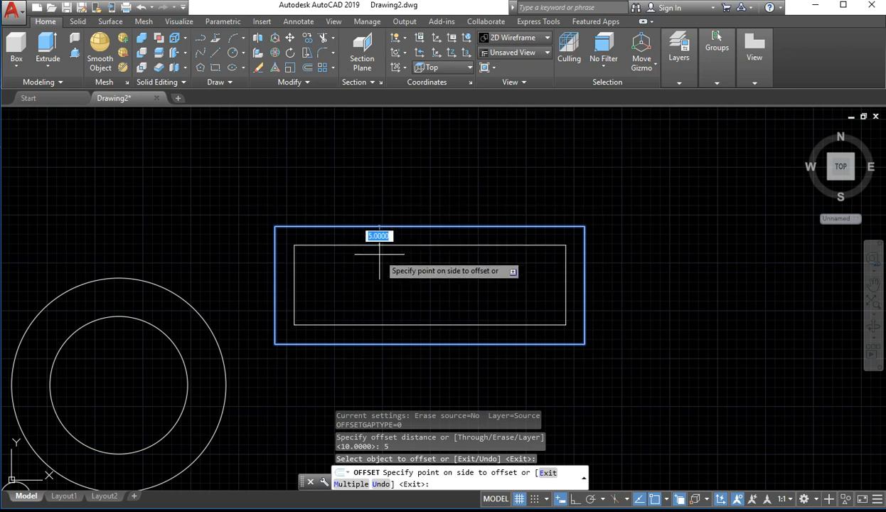
left_click(389, 252)
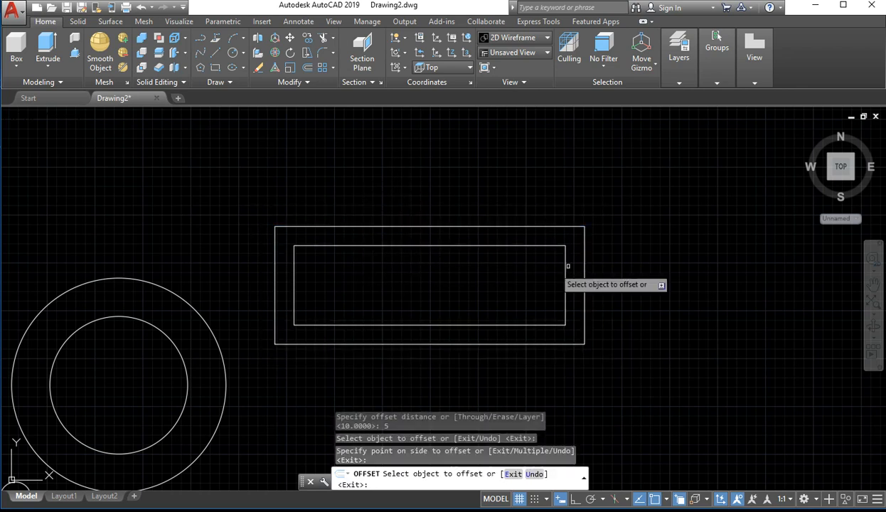
Add four rectangles outside the original one, offsetting each outermost rectangle outward by the same distance of 5
left_click(508, 226)
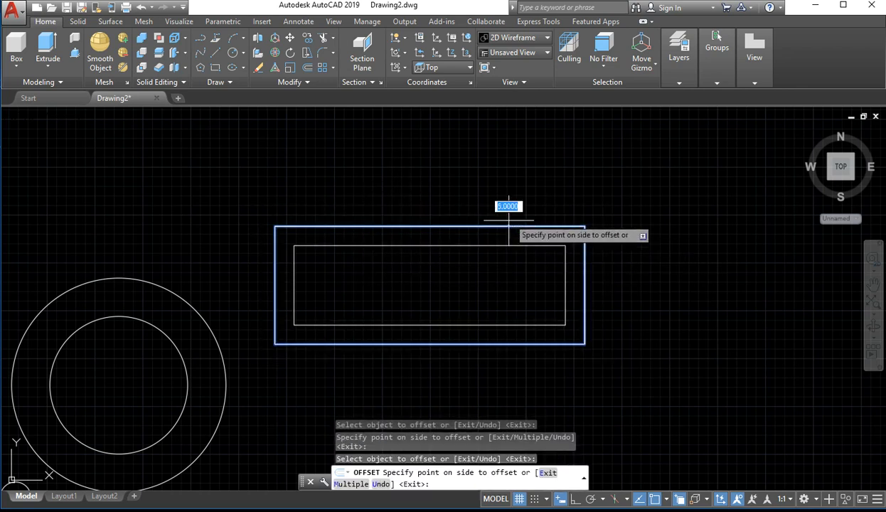
left_click(509, 189)
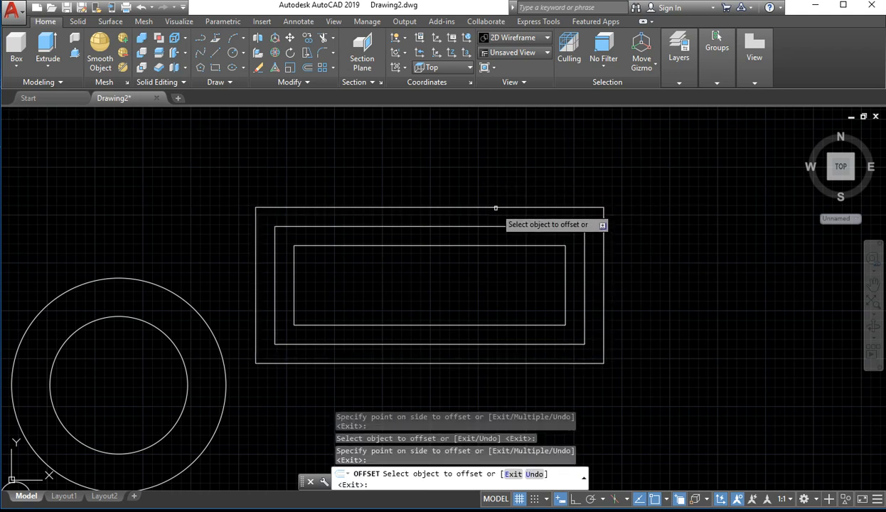
left_click(495, 207)
left_click(487, 184)
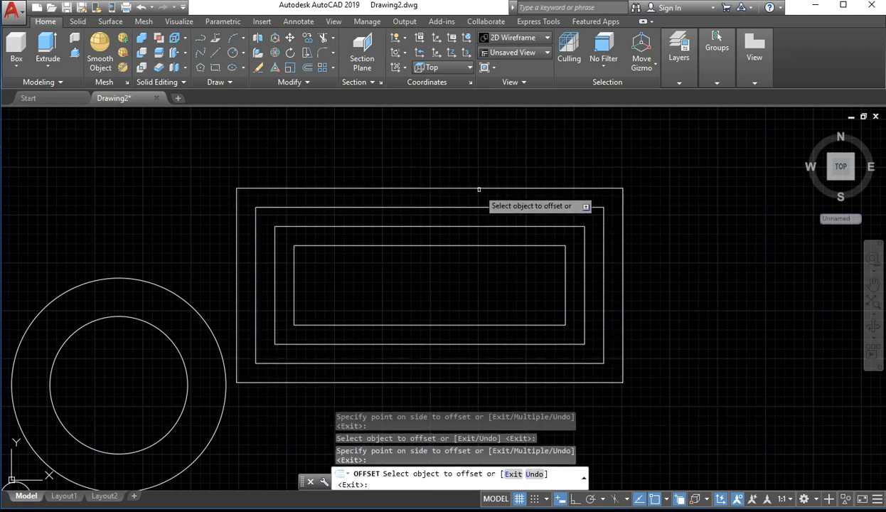
left_click(479, 186)
left_click(477, 188)
left_click(484, 160)
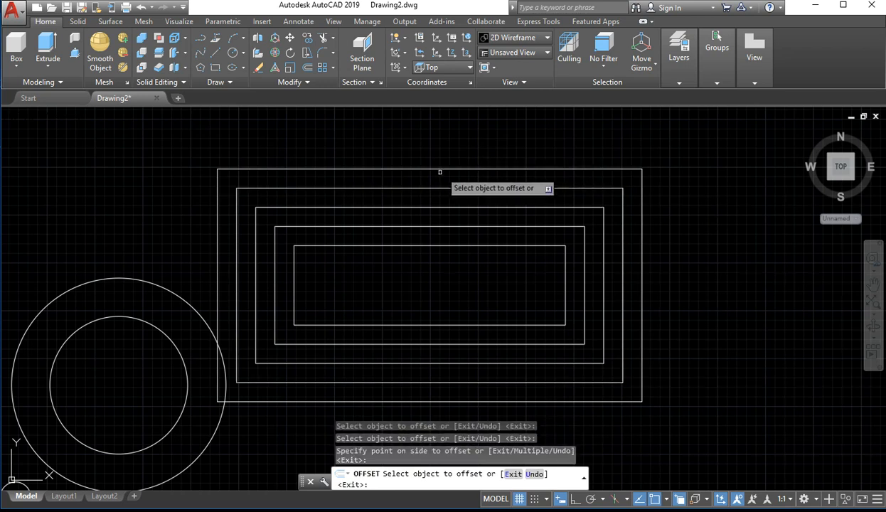
left_click(437, 169)
left_click(442, 144)
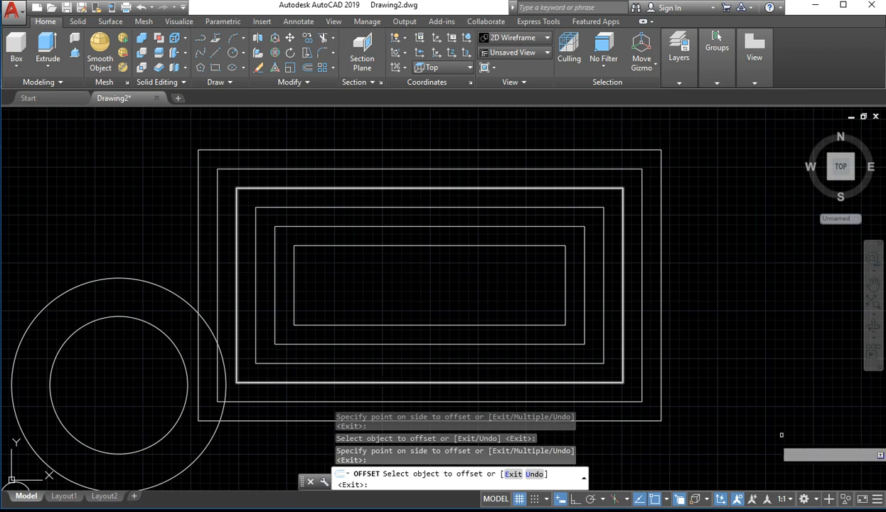
key("Escape")
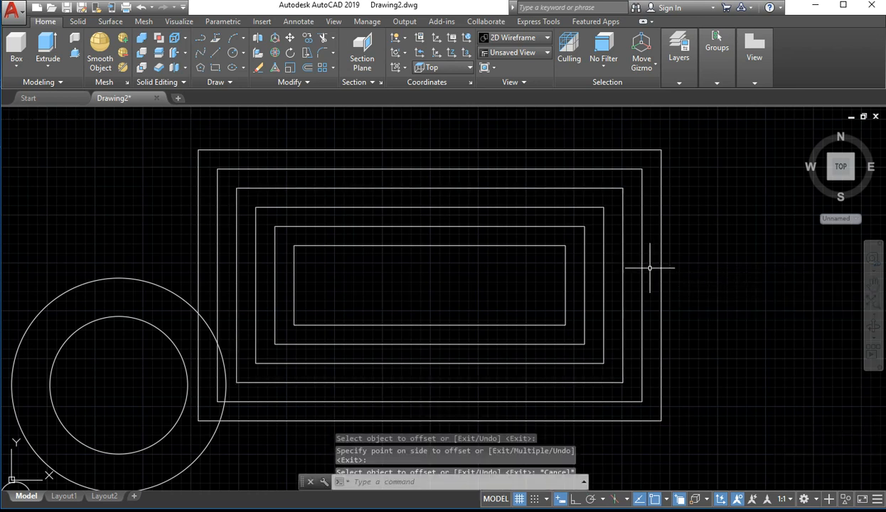
Delete all the nested rectangles together with the two concentric circles
left_click(738, 234)
left_click(111, 427)
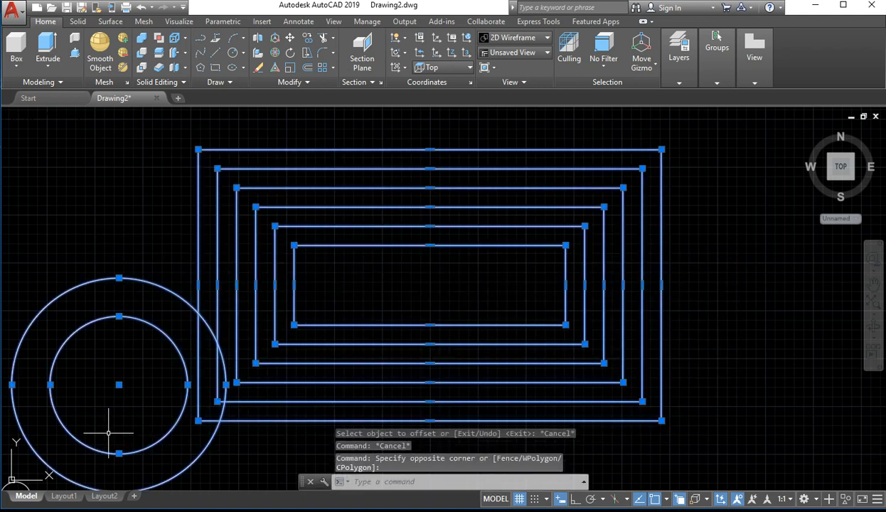
key("Delete")
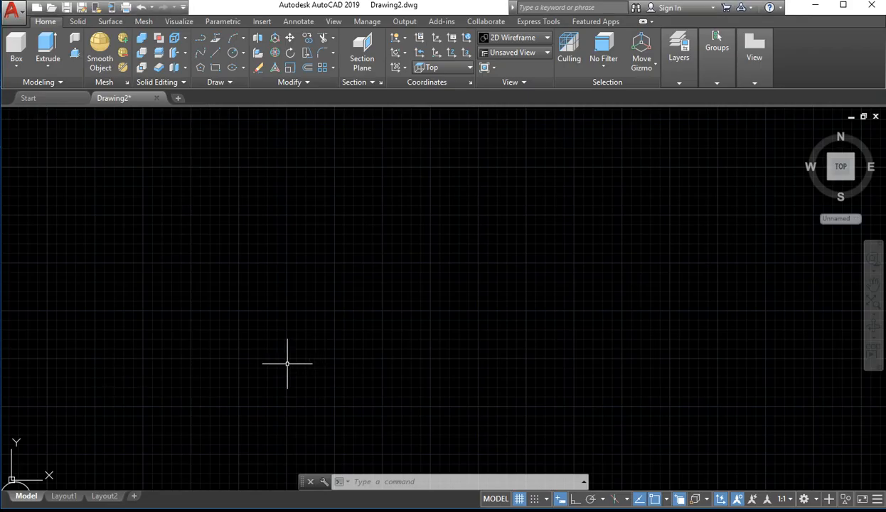
With Ortho mode on, draw a vertical line about 22 upward and a connected horizontal line extending rightward from its upper end
middle_click_drag(280, 264, 245, 316)
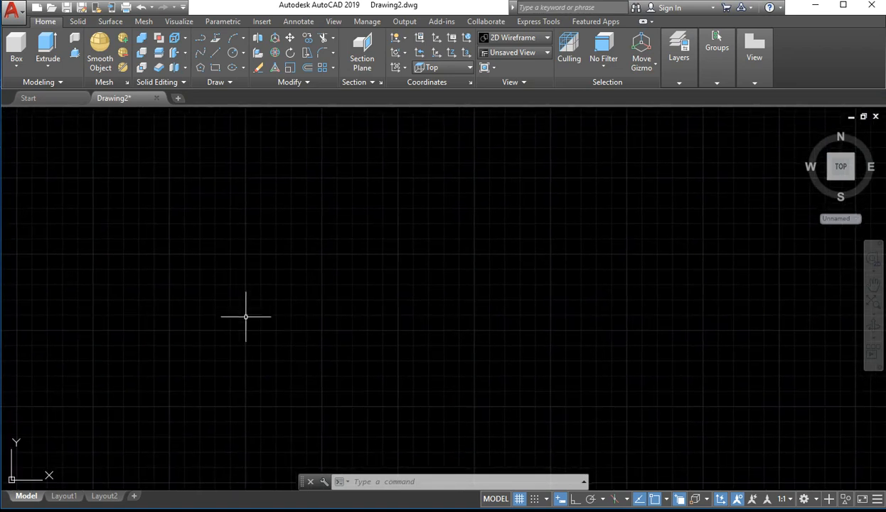
type("L")
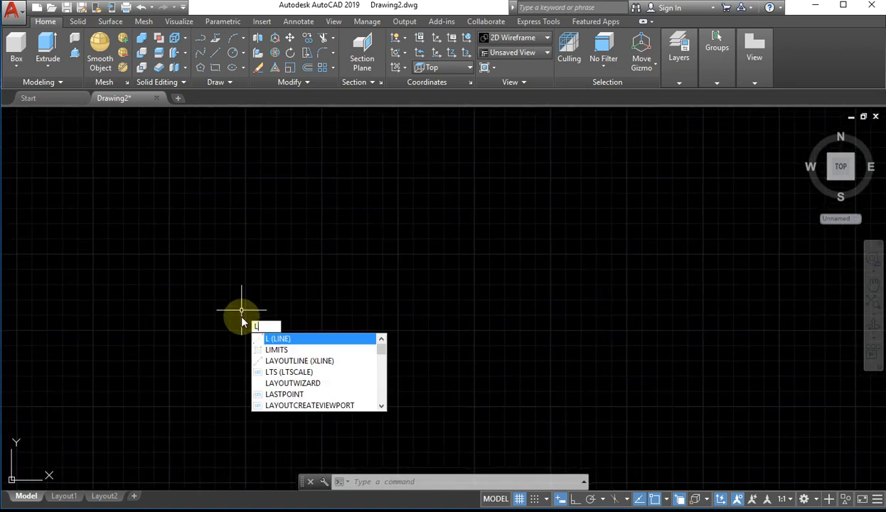
key("Return")
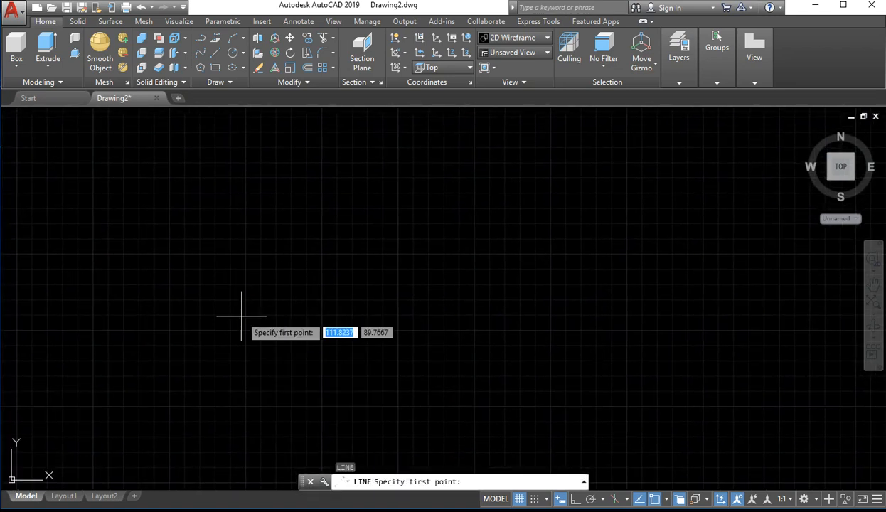
left_click(242, 314)
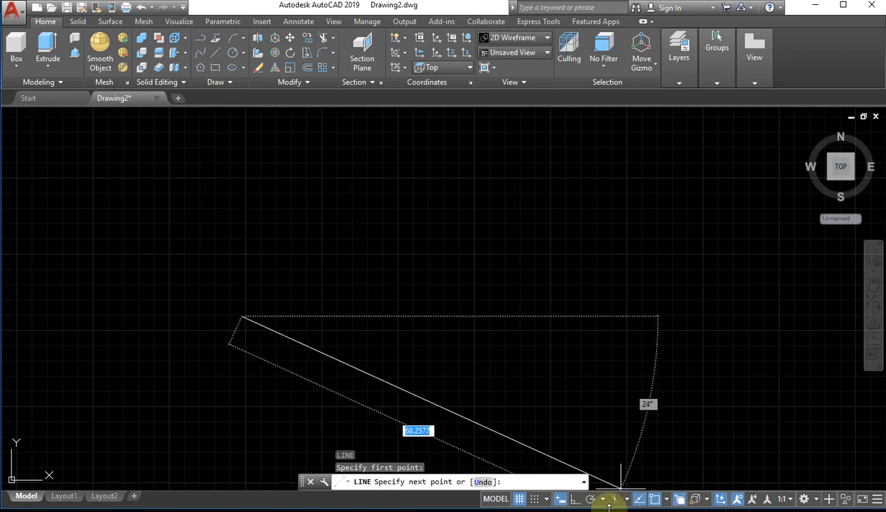
left_click(576, 499)
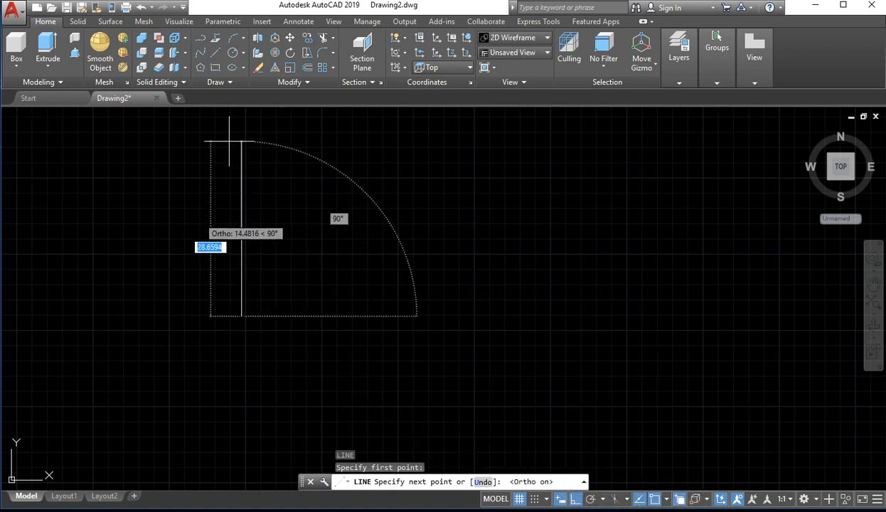
left_click(242, 180)
left_click(447, 183)
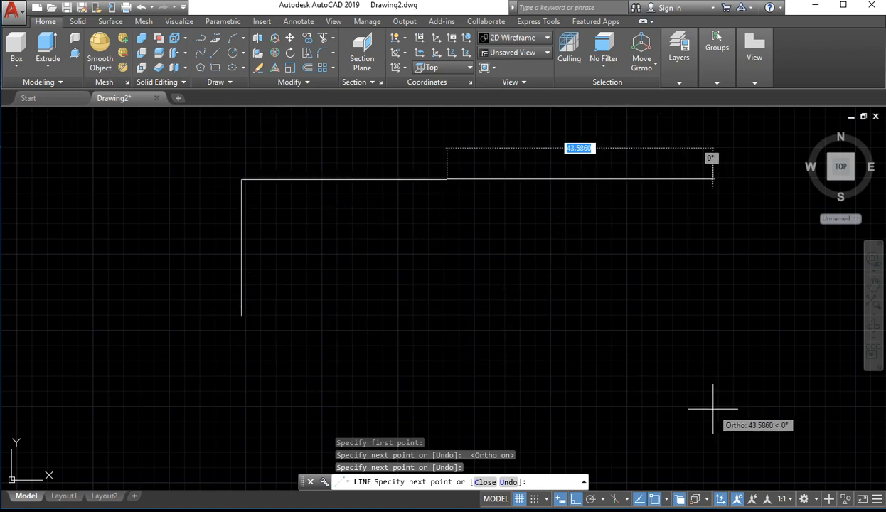
left_click(877, 500)
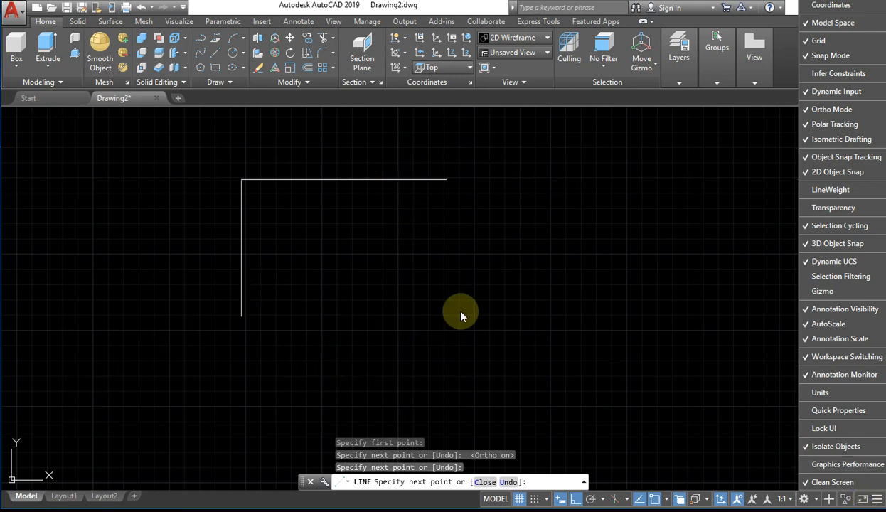
key("Escape")
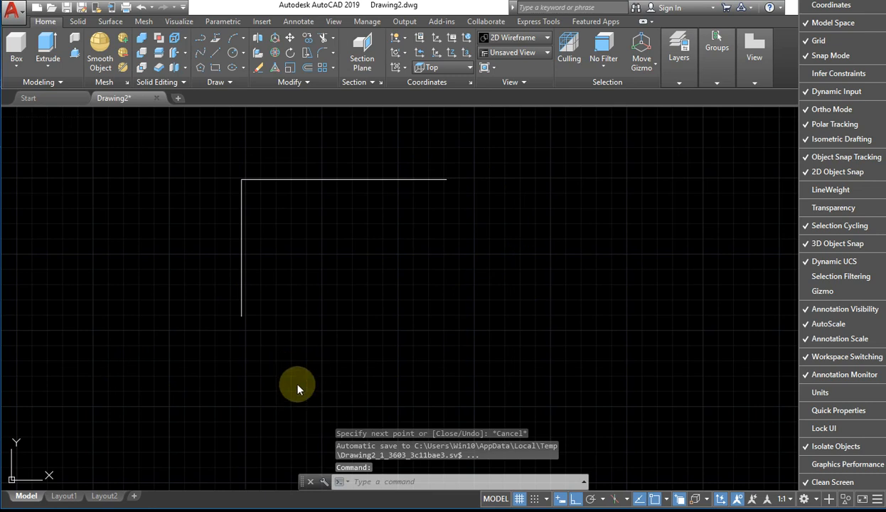
Close the outline with a line about 34 long from the vertical line's lower end and a line up to the upper line's free end
key("Return")
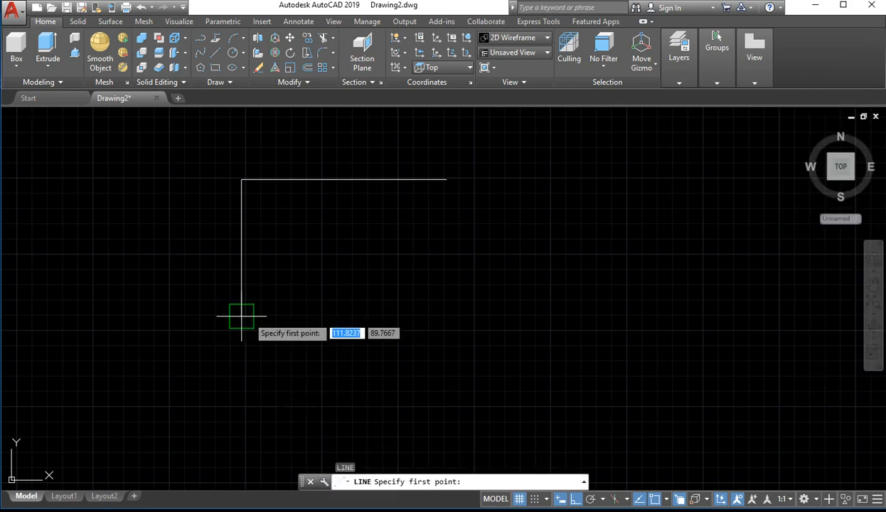
left_click(242, 316)
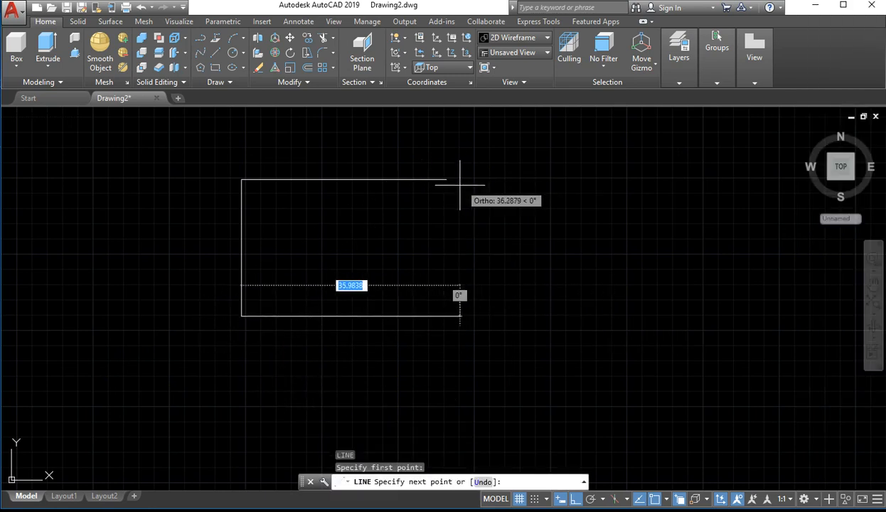
left_click(450, 319)
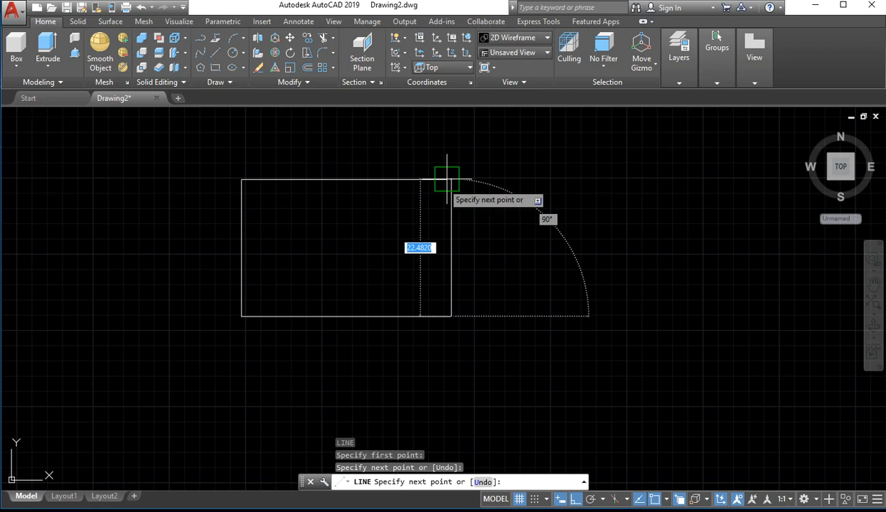
left_click(446, 179)
key("Escape")
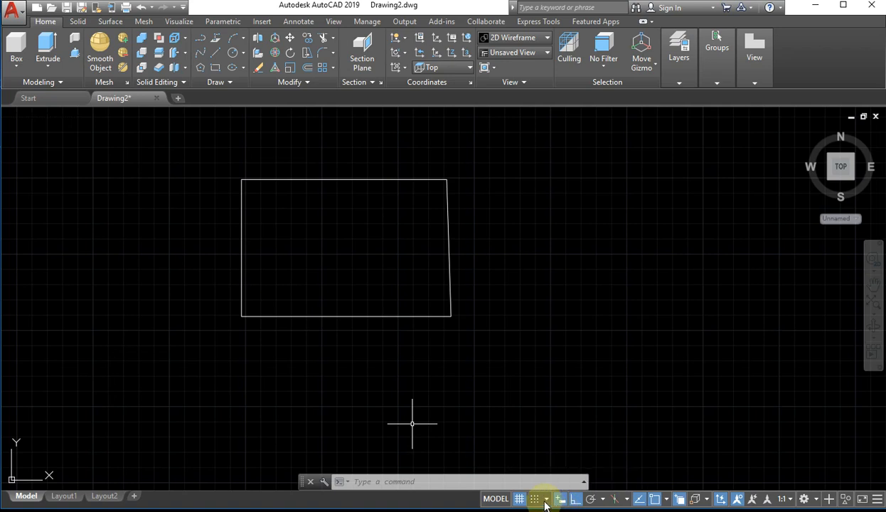
Examine the available polar tracking angles and object snap modes
left_click(602, 500)
left_click(667, 500)
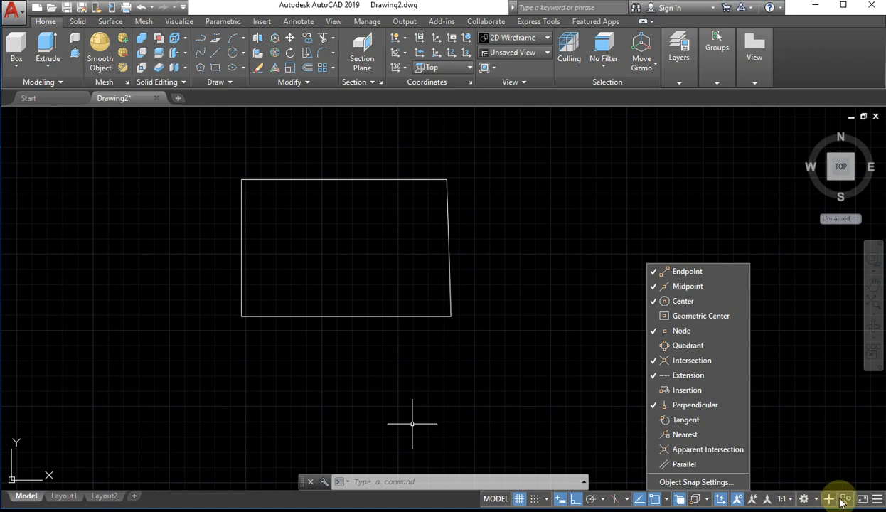
left_click(577, 328)
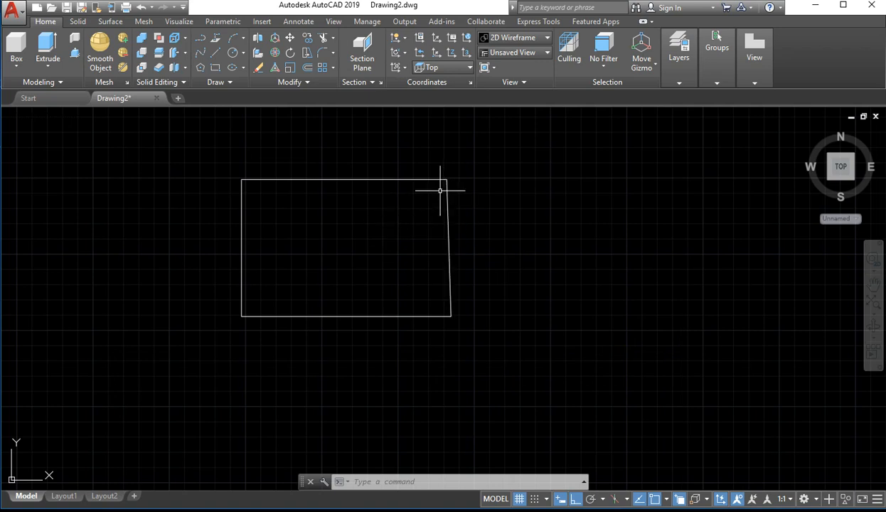
Select the quadrilateral's four sides individually with crossing windows and clear the selection
left_click(545, 156)
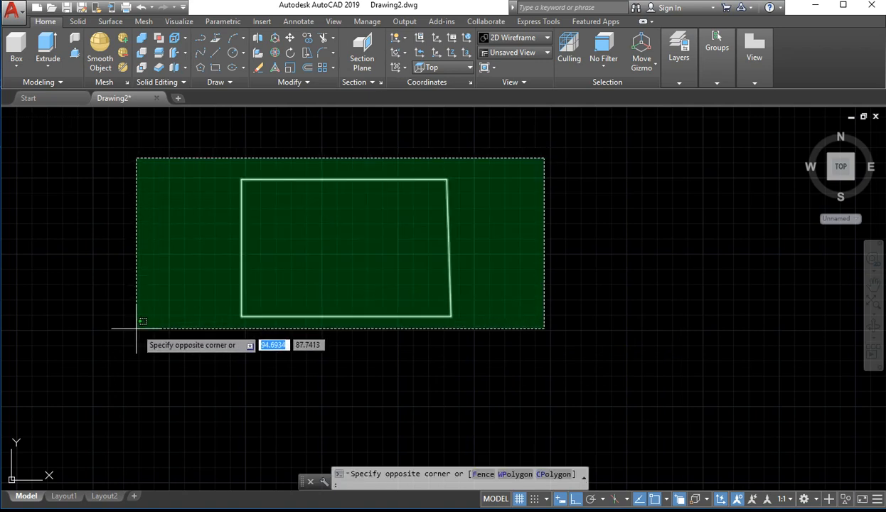
left_click(549, 251)
left_click(494, 255)
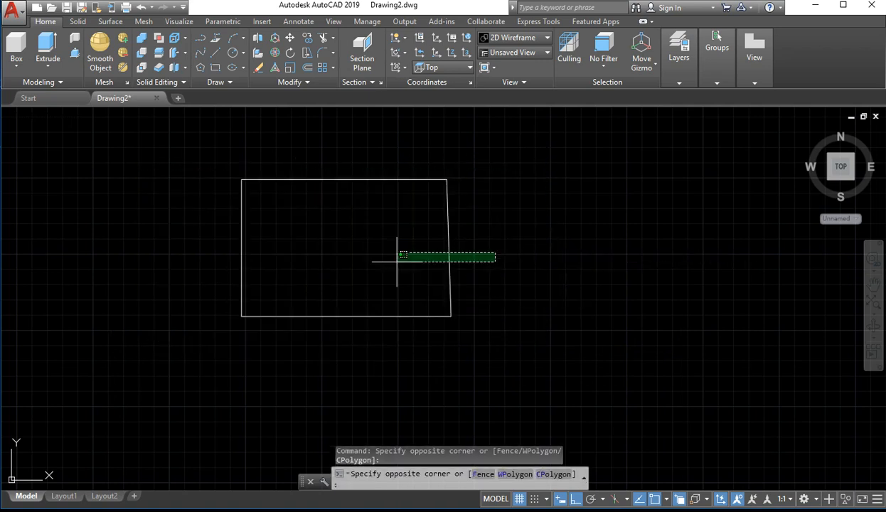
left_click(394, 259)
left_click(375, 139)
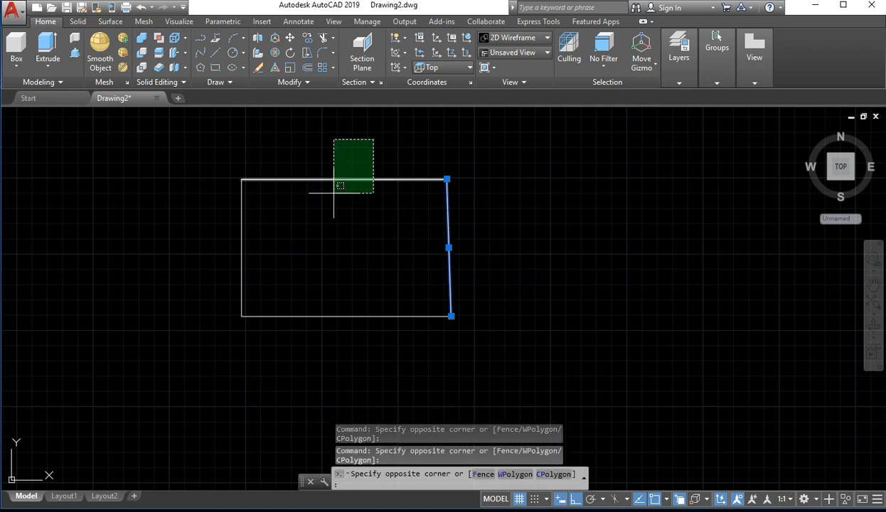
left_click(325, 198)
left_click(318, 257)
left_click(201, 273)
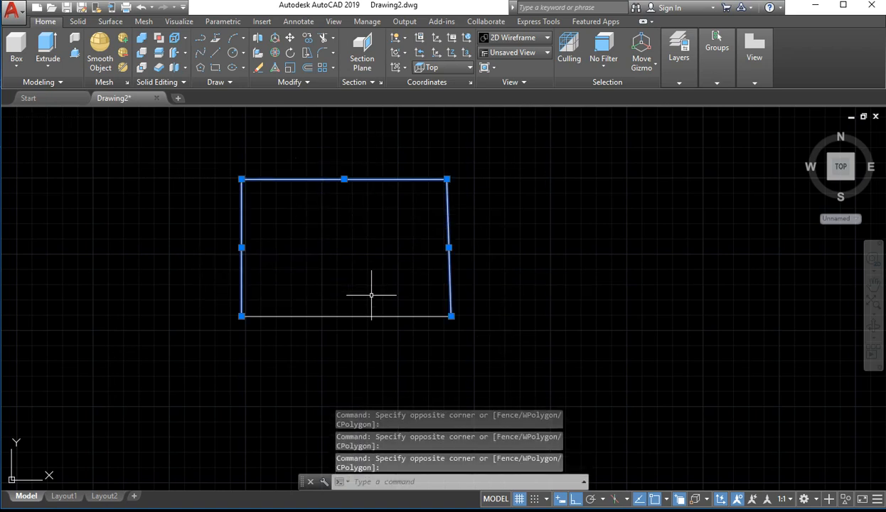
left_click(382, 297)
left_click(352, 334)
left_click(362, 258)
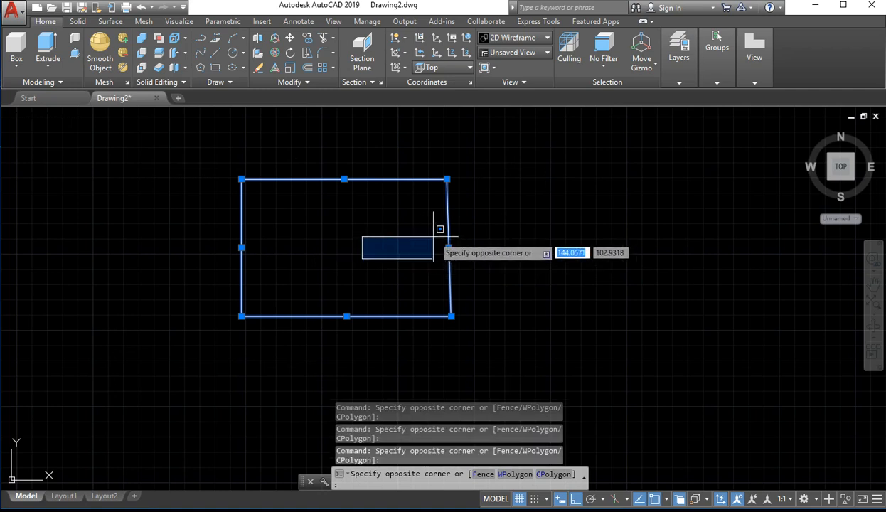
key("Escape")
key("Escape")
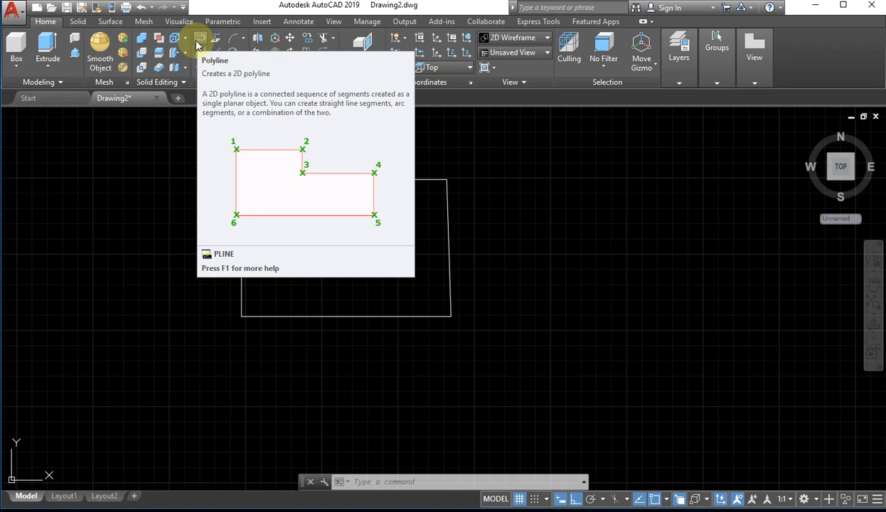
Draw a square below the quadrilateral as a single polyline with sides of 30
left_click(197, 41)
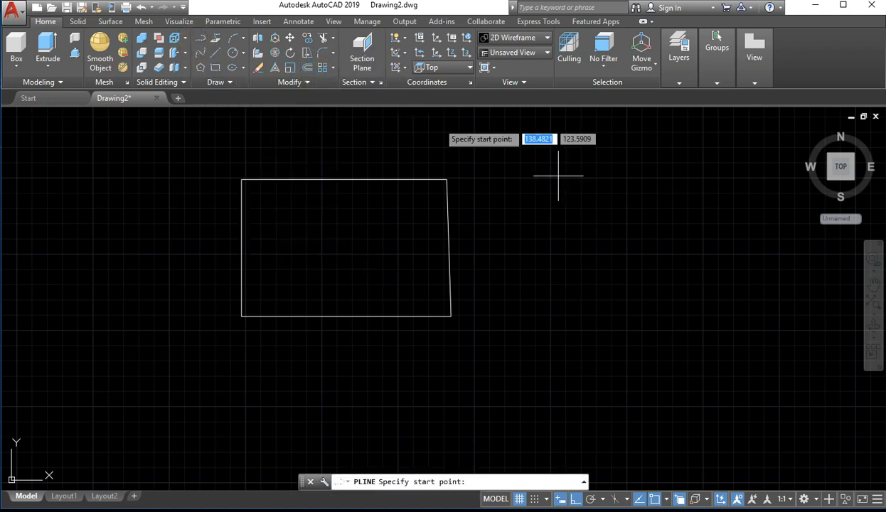
left_click(242, 367)
scroll(459, 359, "down", 5)
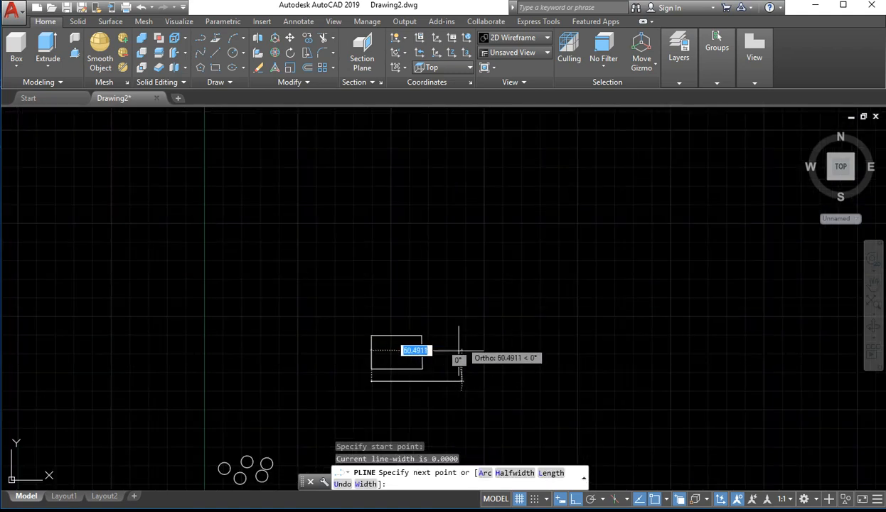
scroll(413, 409, "up", 8)
scroll(364, 256, "down", 3)
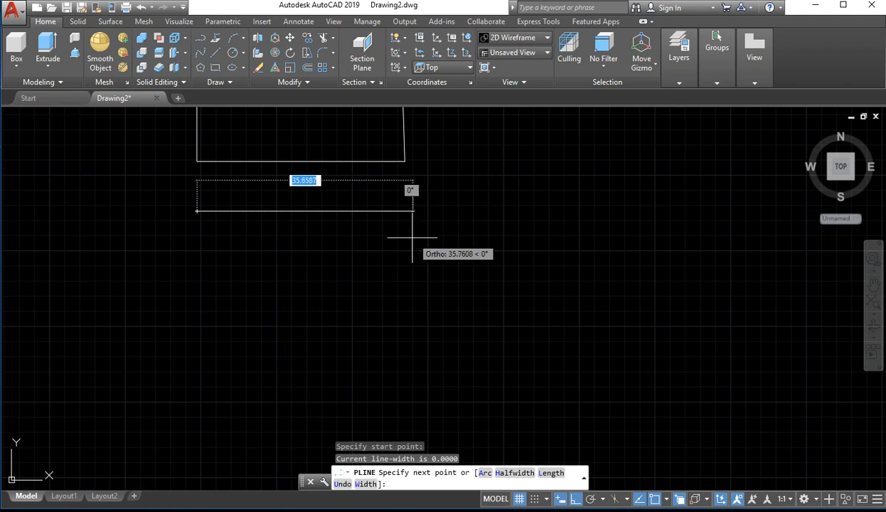
type("30")
key("Return")
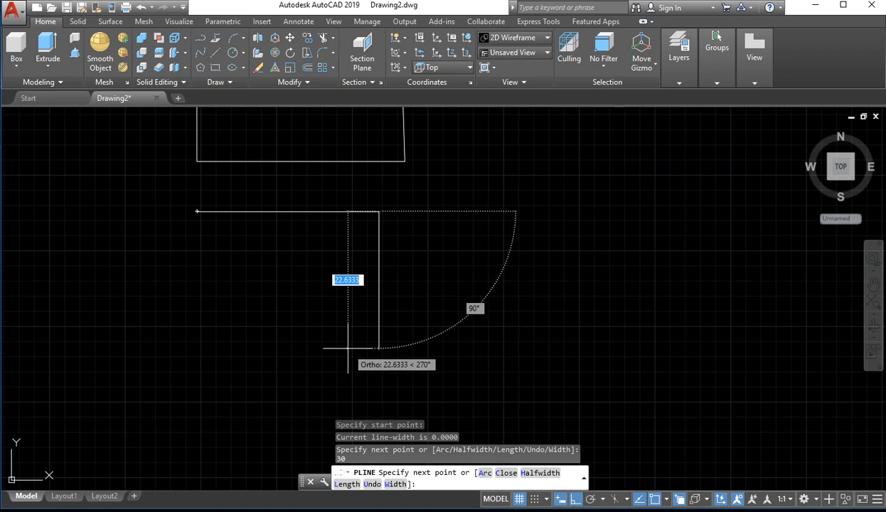
key("Return")
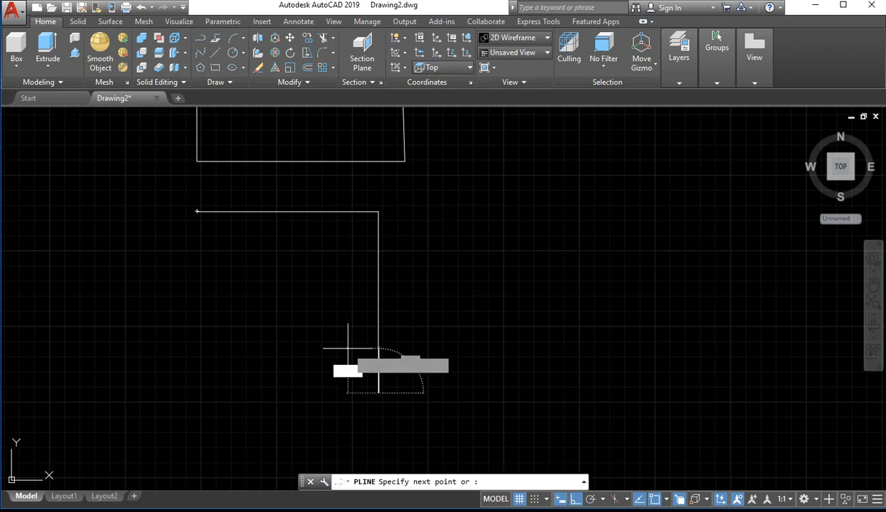
type("3")
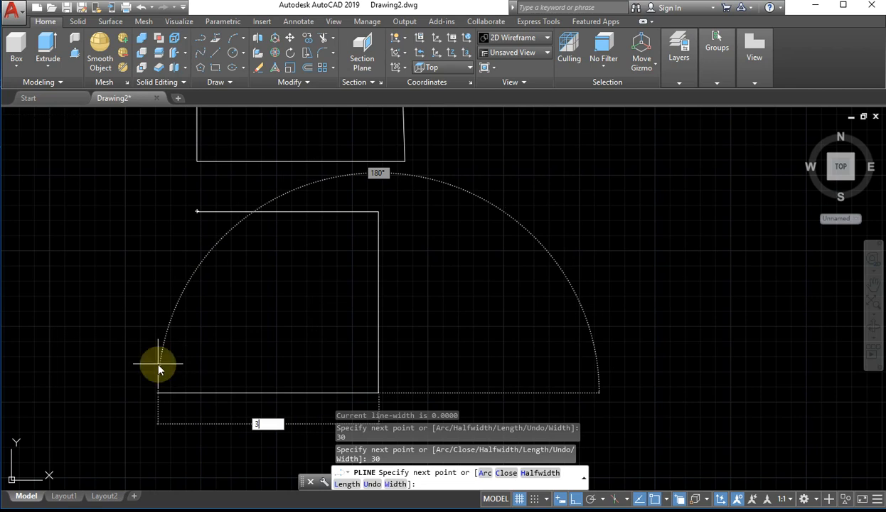
key("Return")
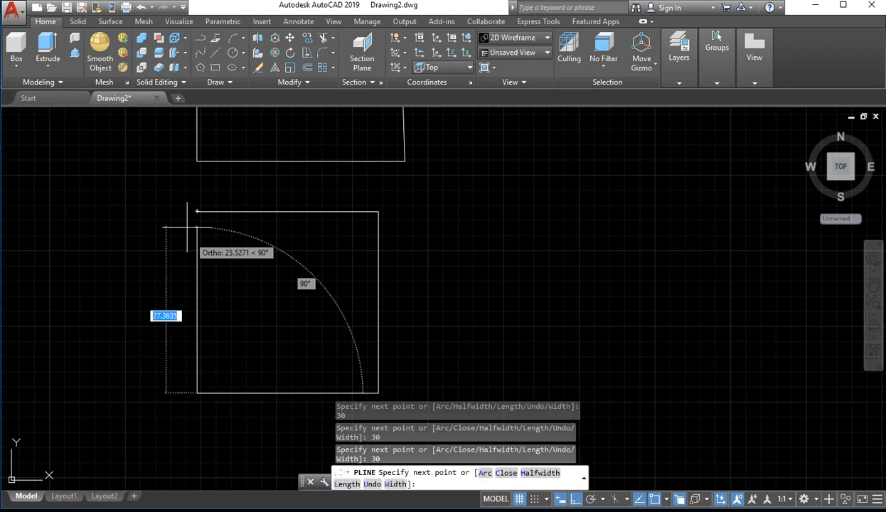
type("30")
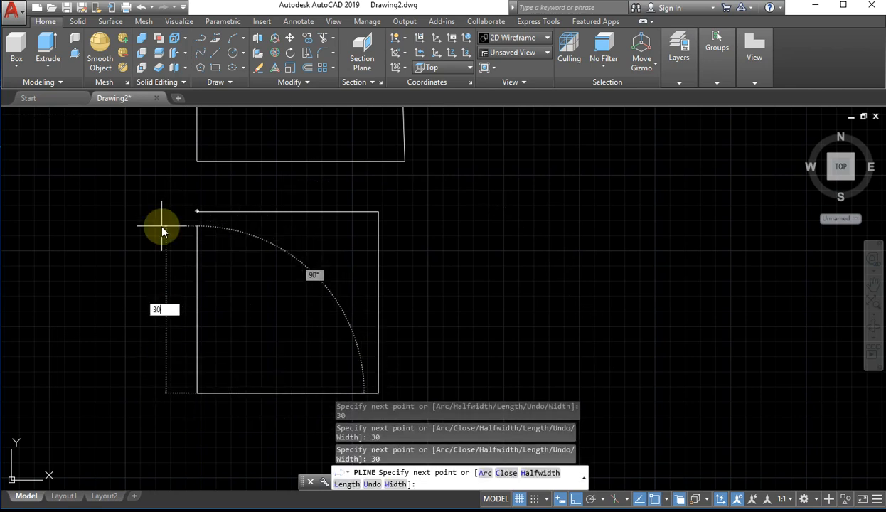
key("Return")
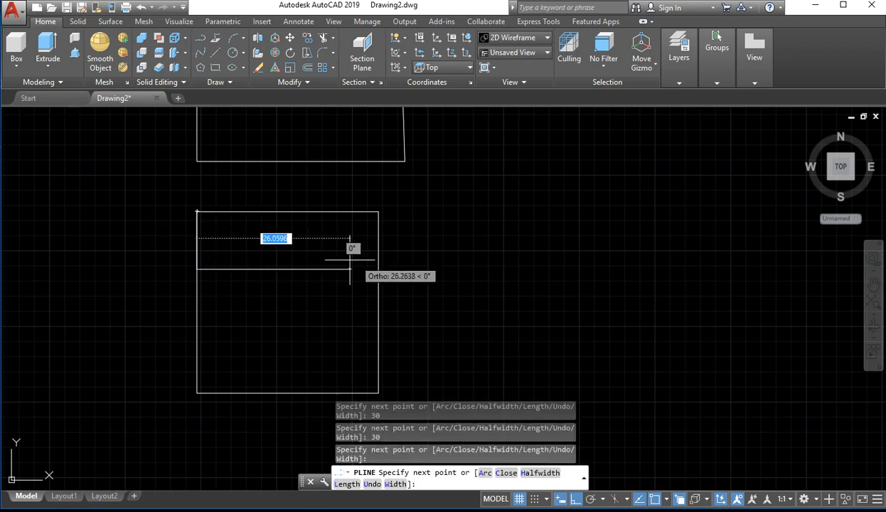
key("Escape")
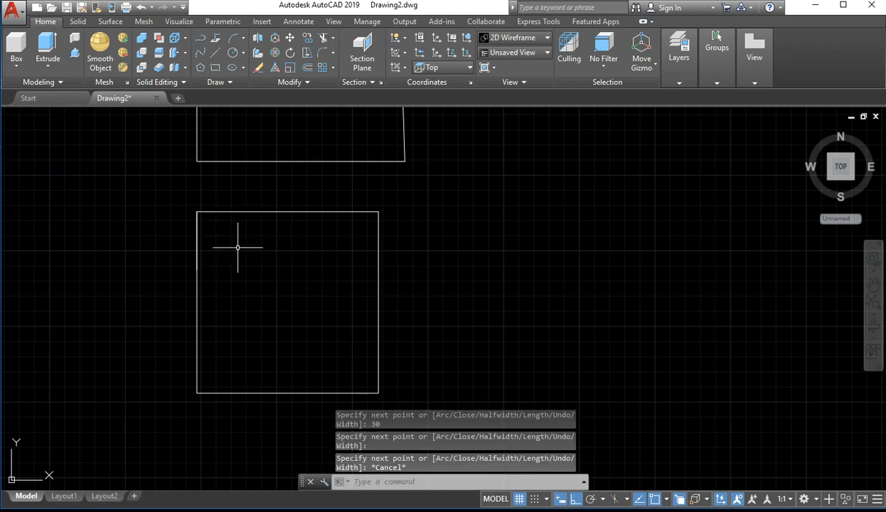
Undo the polyline square and try to redo it
key("ctrl+z")
scroll(360, 245, "up", 3)
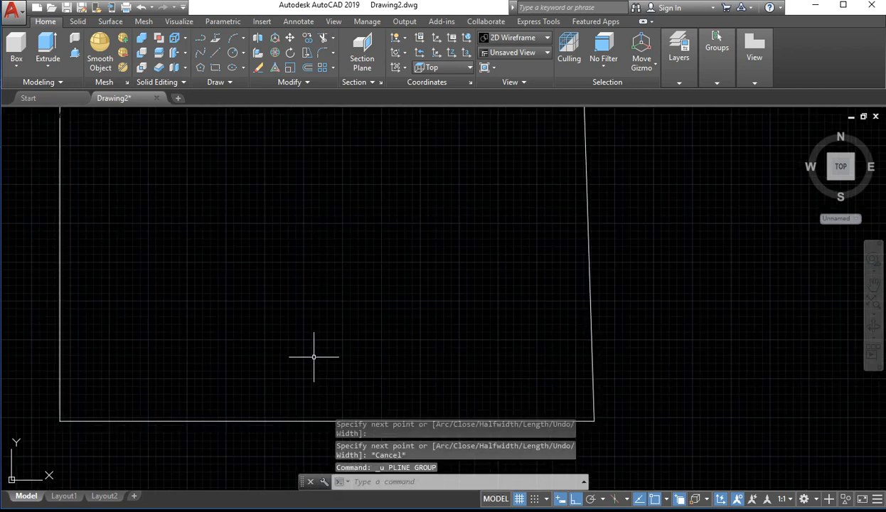
scroll(316, 365, "down", 6)
mouse_move(318, 359)
middle_mouse_down()
mouse_move(312, 217)
mouse_move(288, 223)
middle_mouse_up()
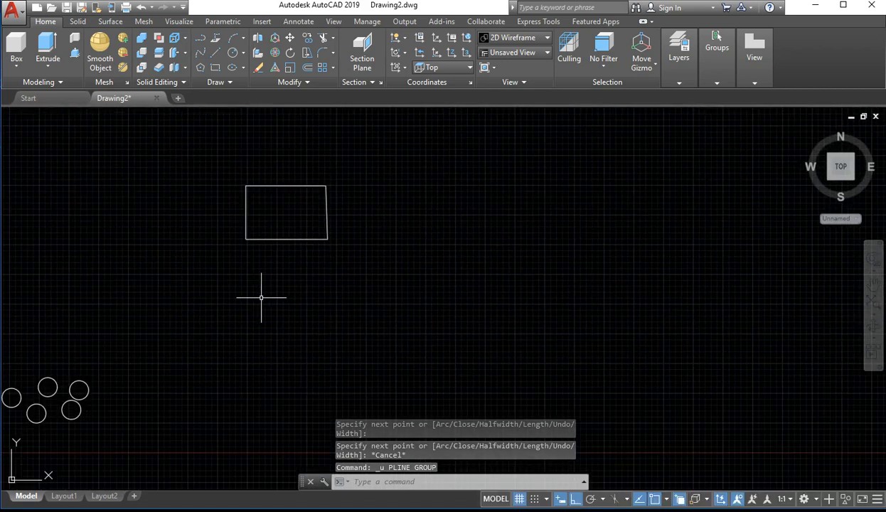
key("ctrl+y")
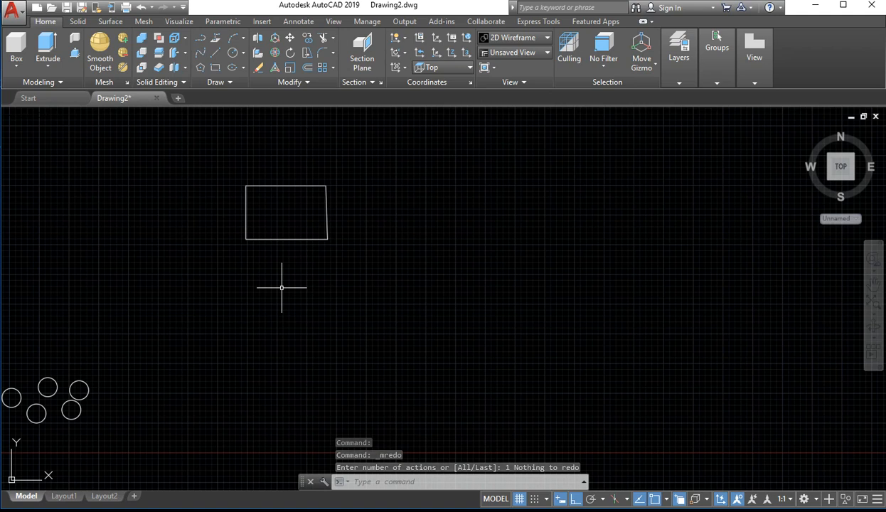
Draw a closed square polyline with sides of 30 just below the quadrilateral
type("pl")
key("Return")
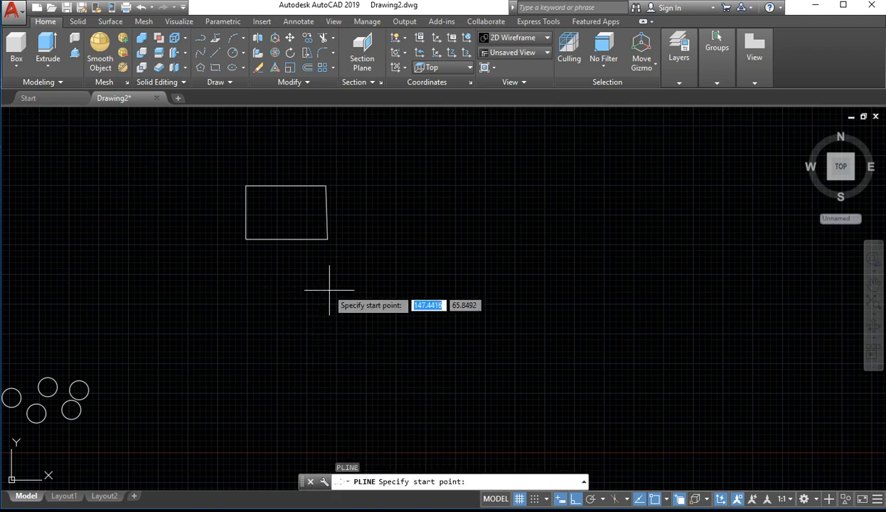
left_click(249, 272)
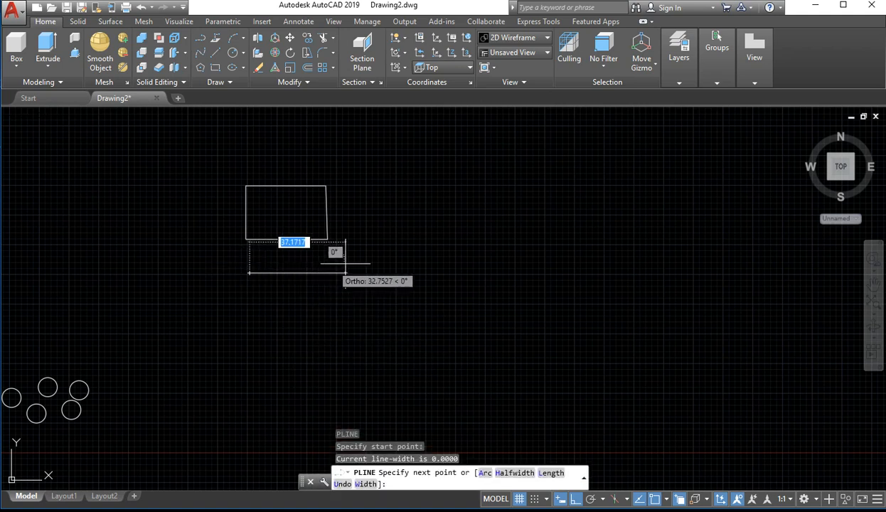
scroll(331, 270, "up", 4)
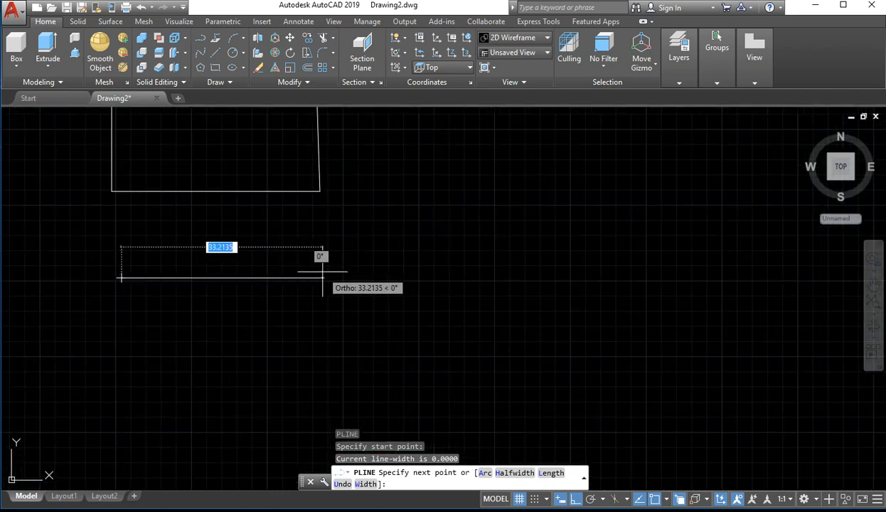
type("30")
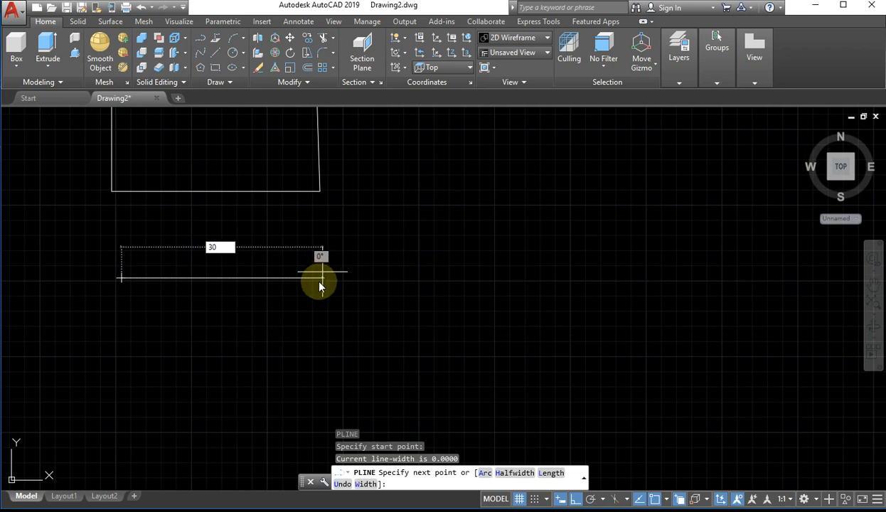
key("Return")
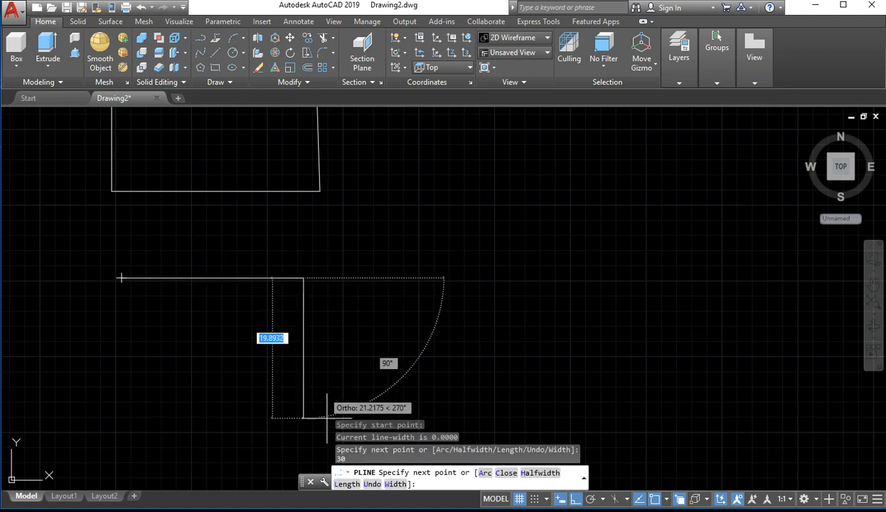
type("30")
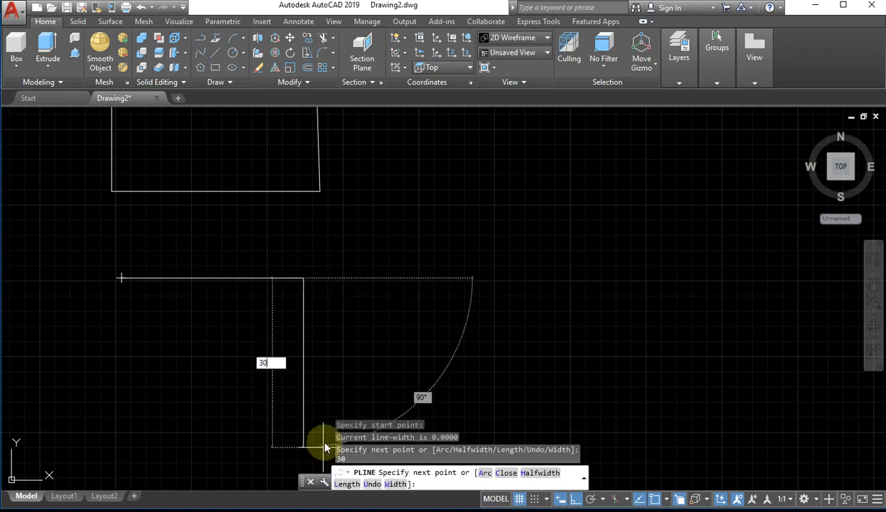
key("Return")
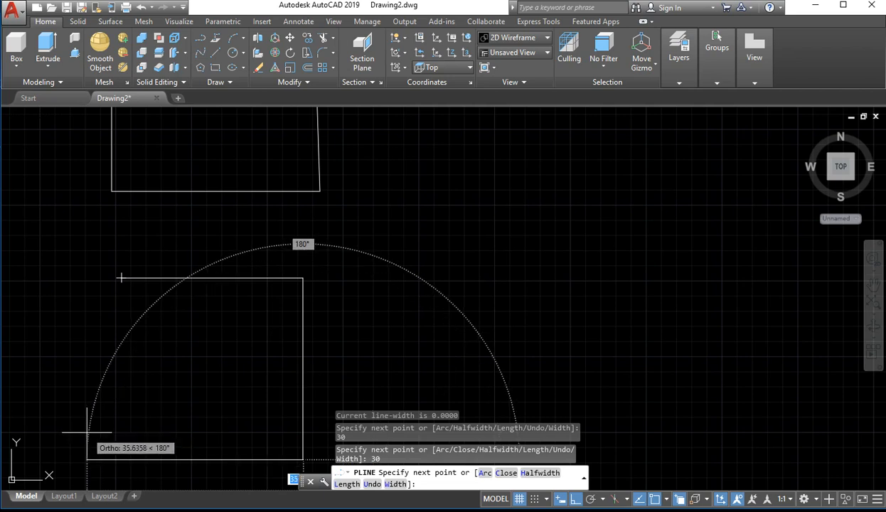
type("3")
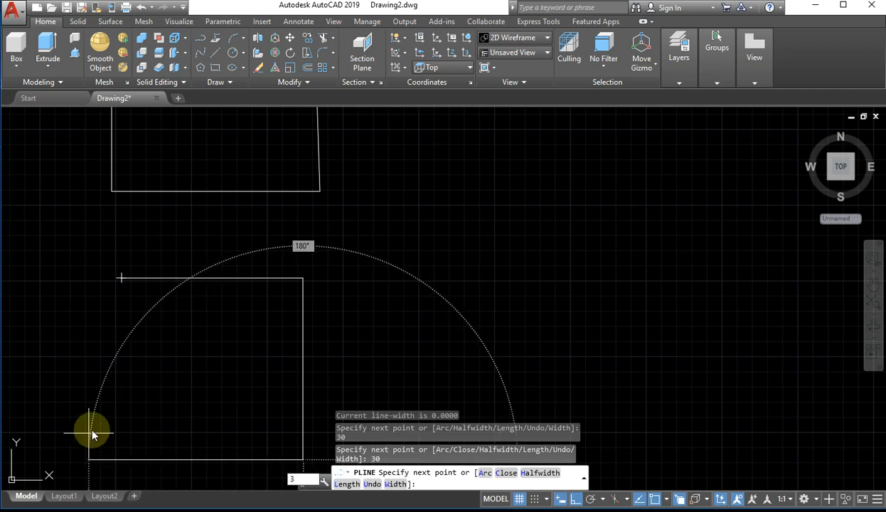
type("0")
key("Return")
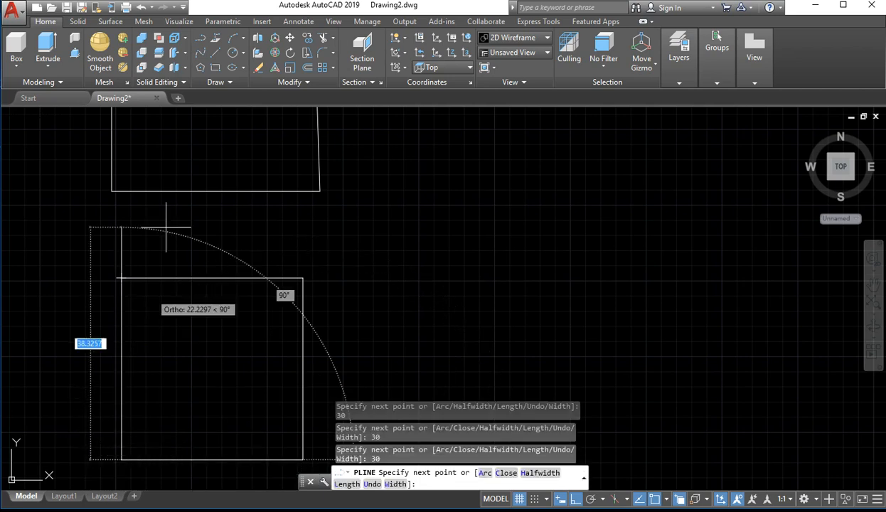
left_click(121, 278)
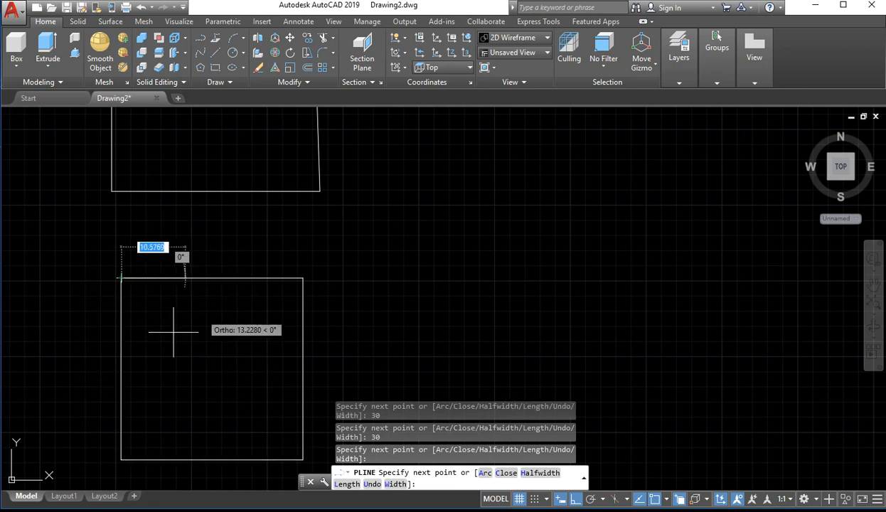
key("Return")
Select the polyline square with a crossing window over its right edge and clear the selection
scroll(253, 356, "down", 3)
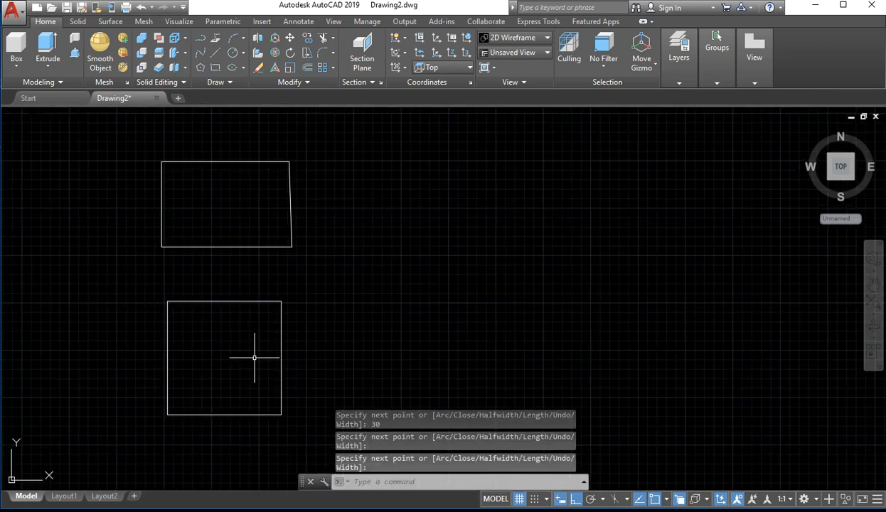
left_click(321, 305)
left_click(283, 330)
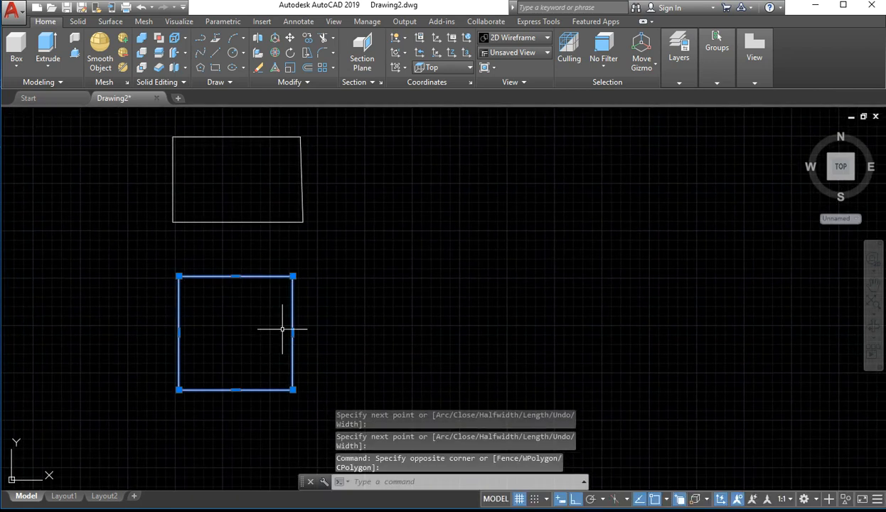
left_click(384, 313)
left_click(353, 270)
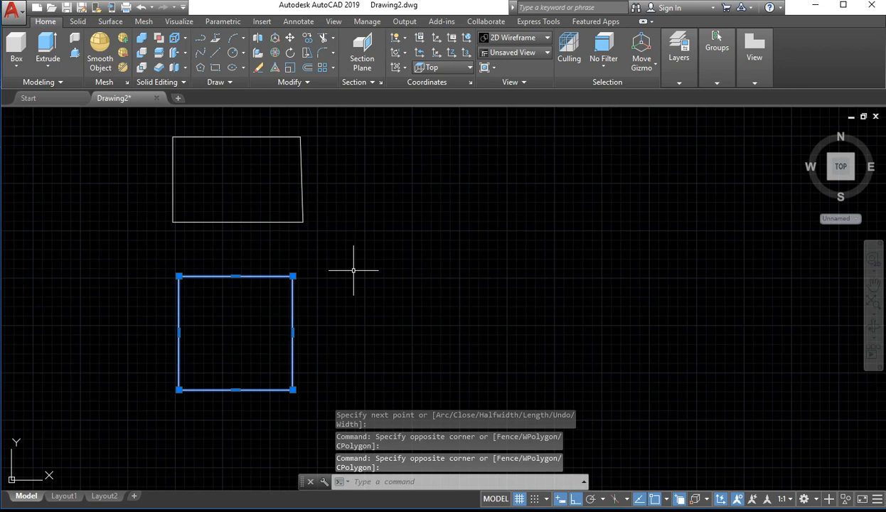
key("Escape")
Select the quadrilateral's right side together with the polyline square using crossing windows, and clear the selection
left_click_drag(366, 165, 273, 182)
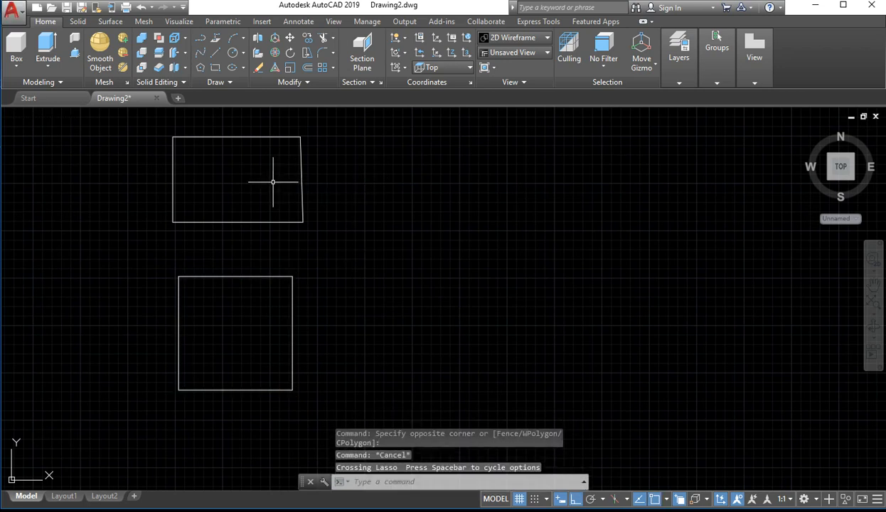
left_click(325, 181)
left_click(263, 174)
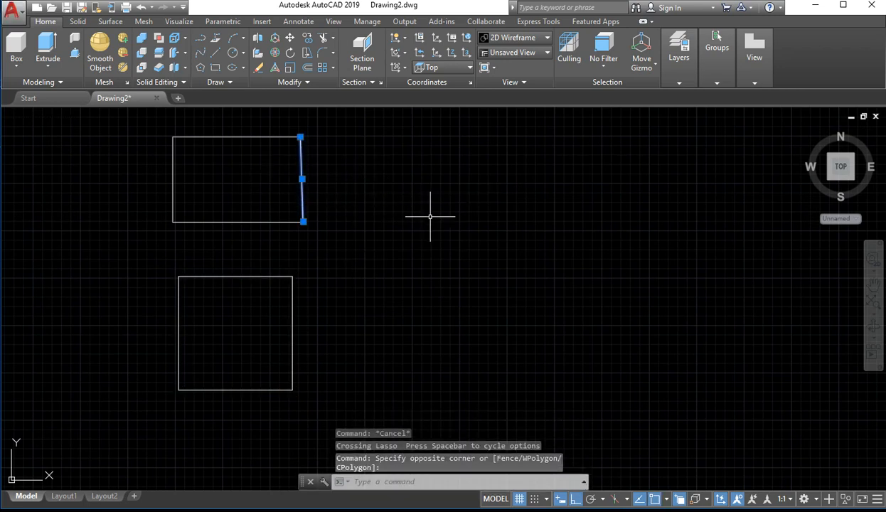
left_click(351, 338)
left_click(258, 349)
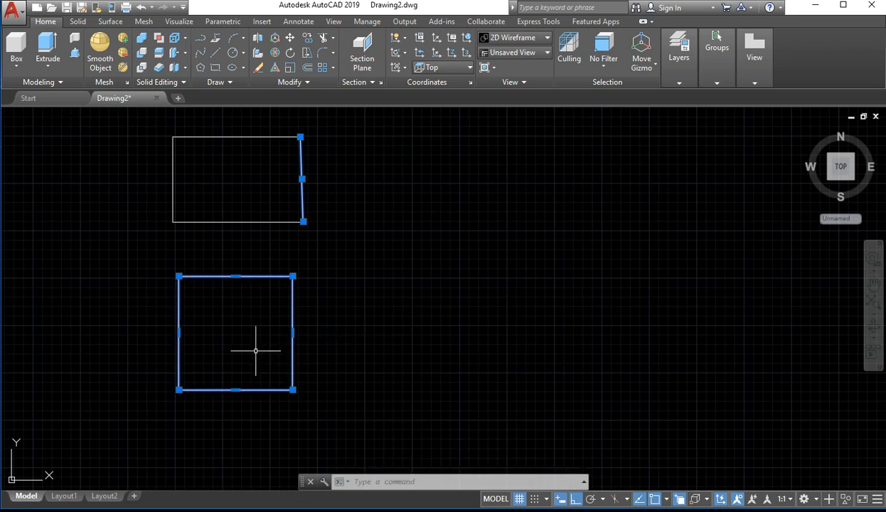
left_click(425, 270)
key("Escape")
key("Escape")
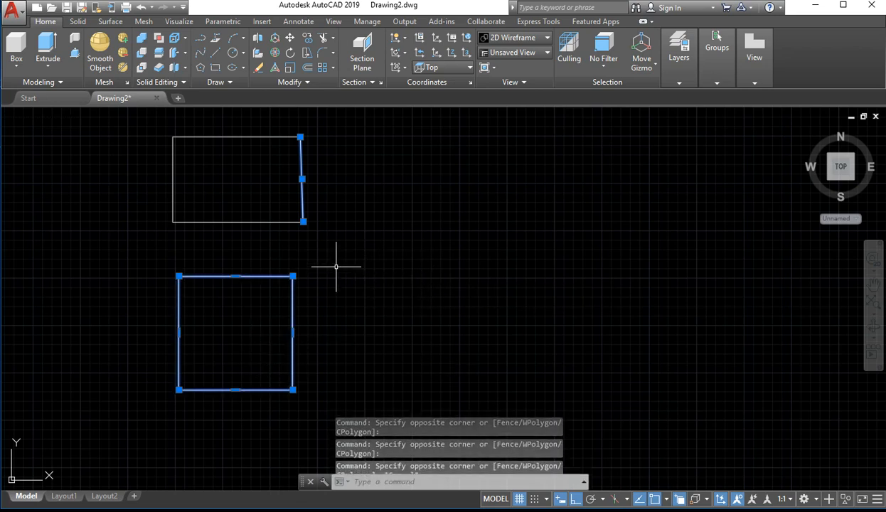
left_click(257, 275)
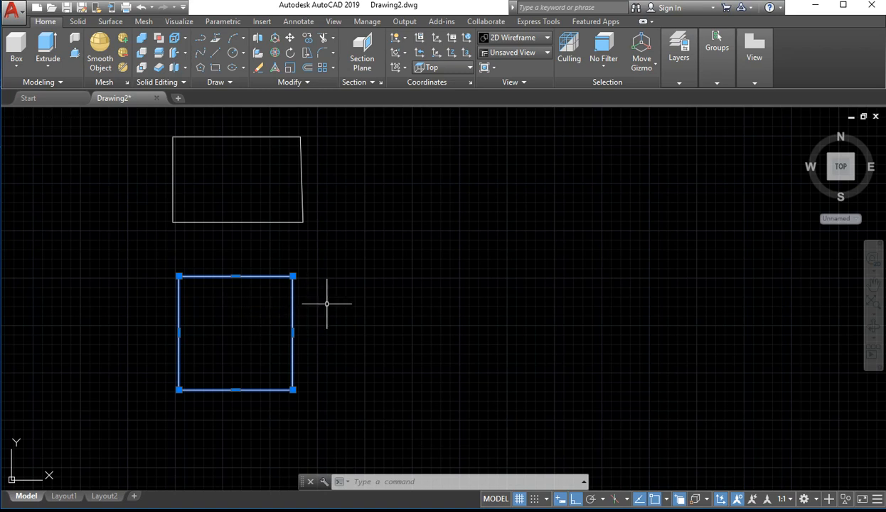
mouse_move(409, 213)
left_mouse_down()
mouse_move(346, 152)
mouse_move(271, 185)
left_mouse_up()
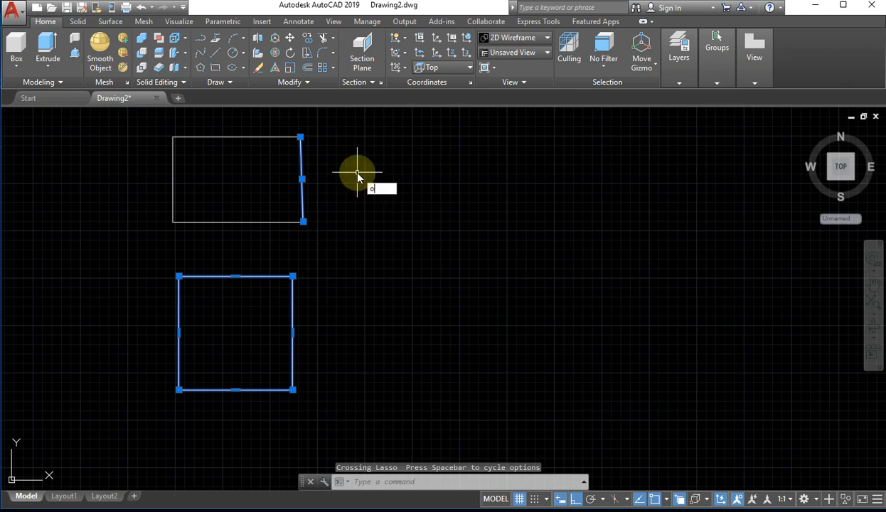
key("Return")
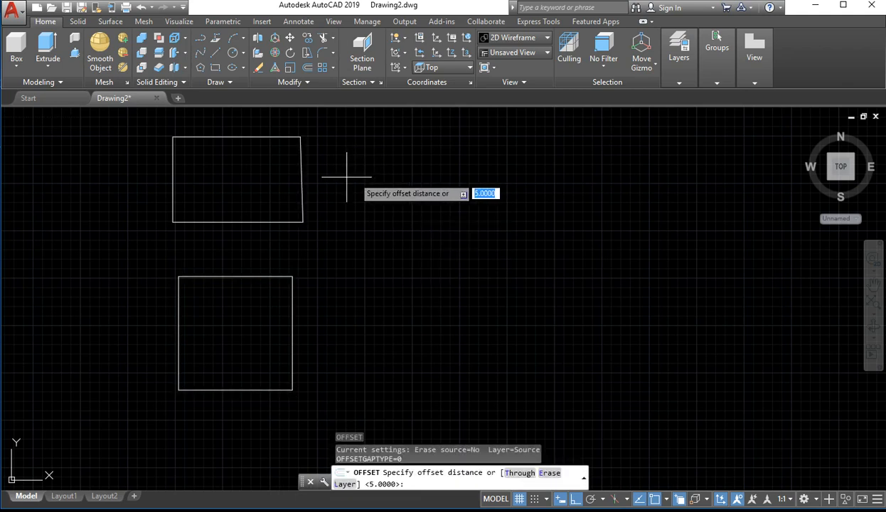
left_click(339, 177)
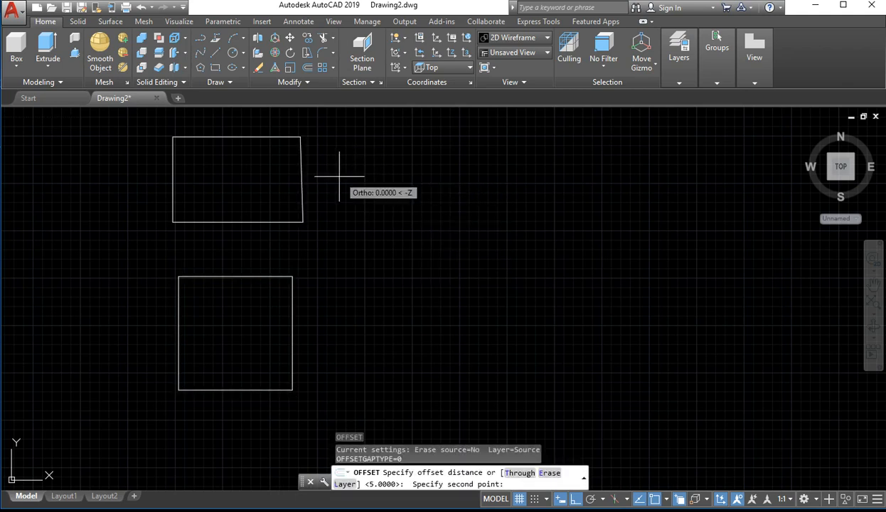
left_click(298, 179)
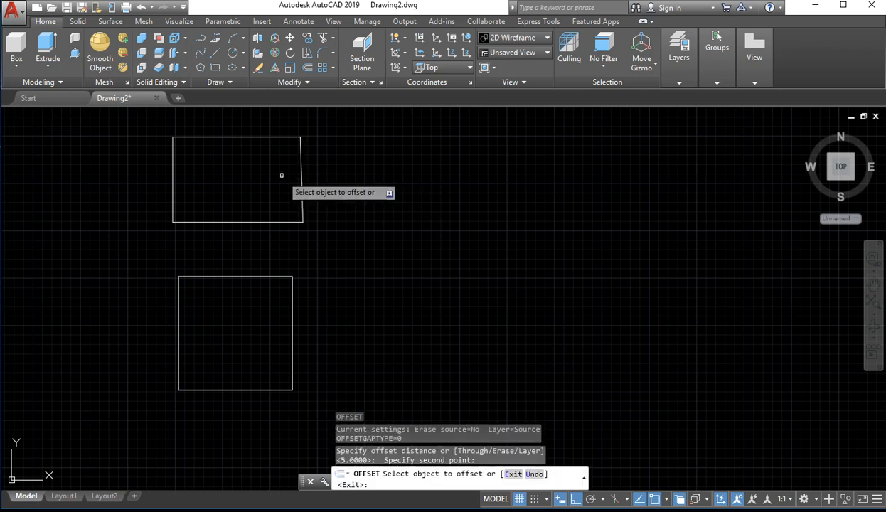
key("Escape")
key("Escape")
Offset the quadrilateral's right and top sides outward and its bottom side inward by a distance of 5
type("o")
key("Return")
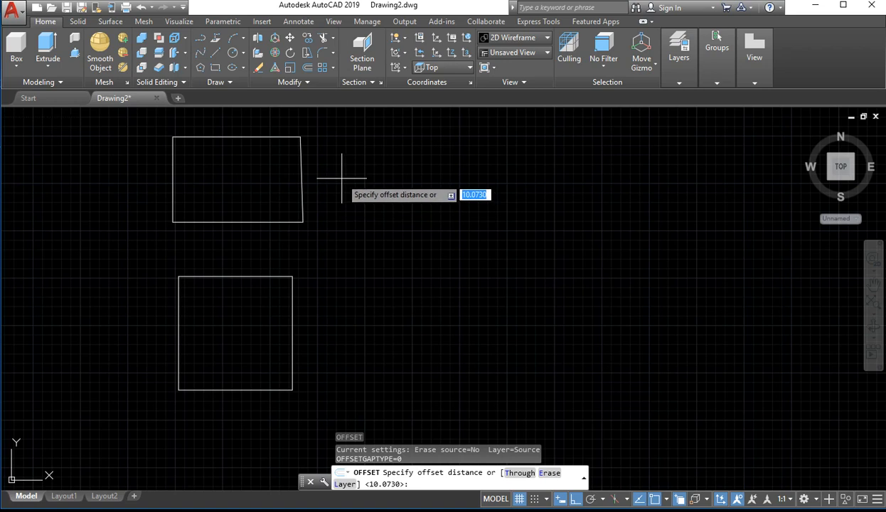
type("5")
key("Return")
left_click(301, 179)
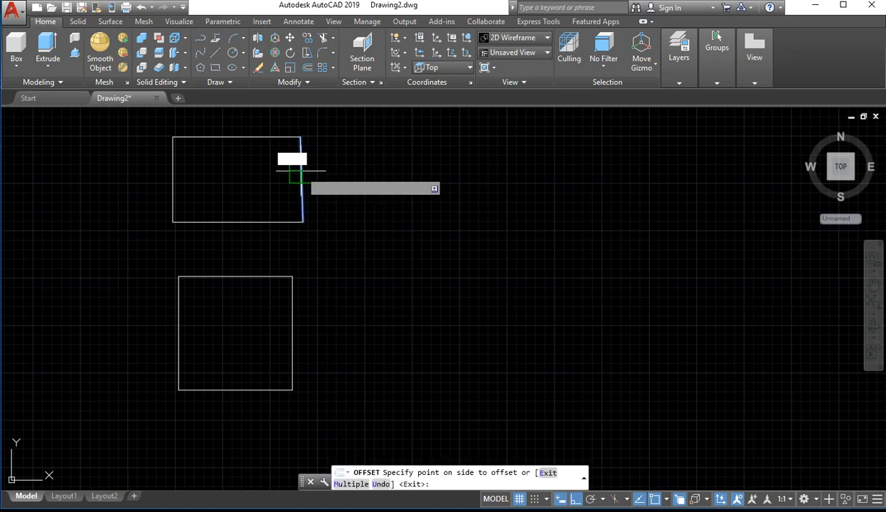
left_click(332, 167)
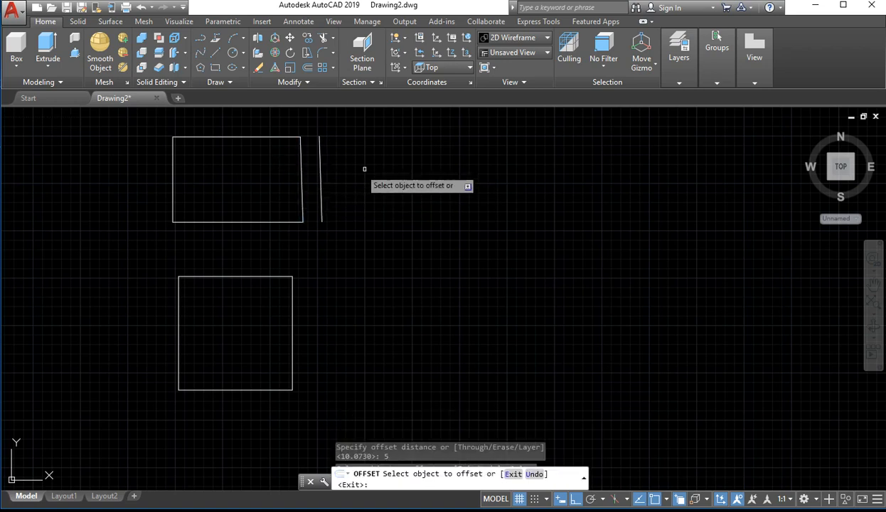
left_click(254, 221)
left_click(260, 212)
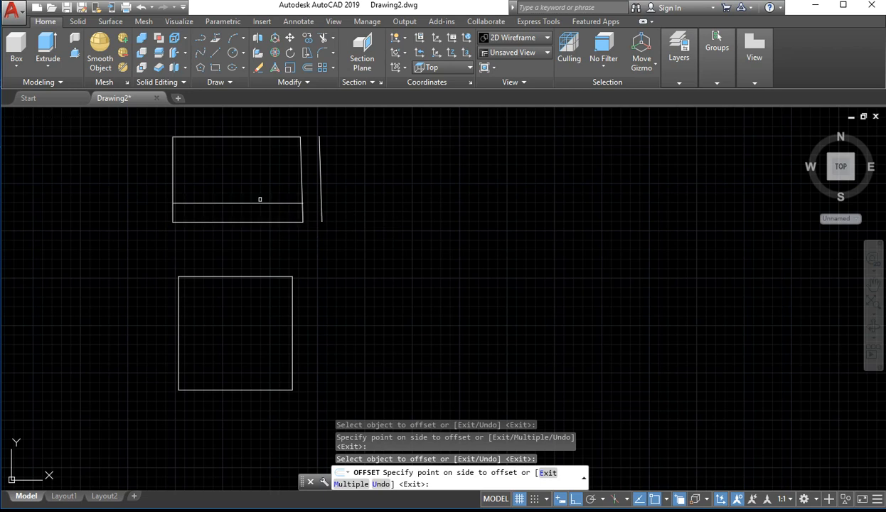
left_click(245, 136)
left_click(251, 111)
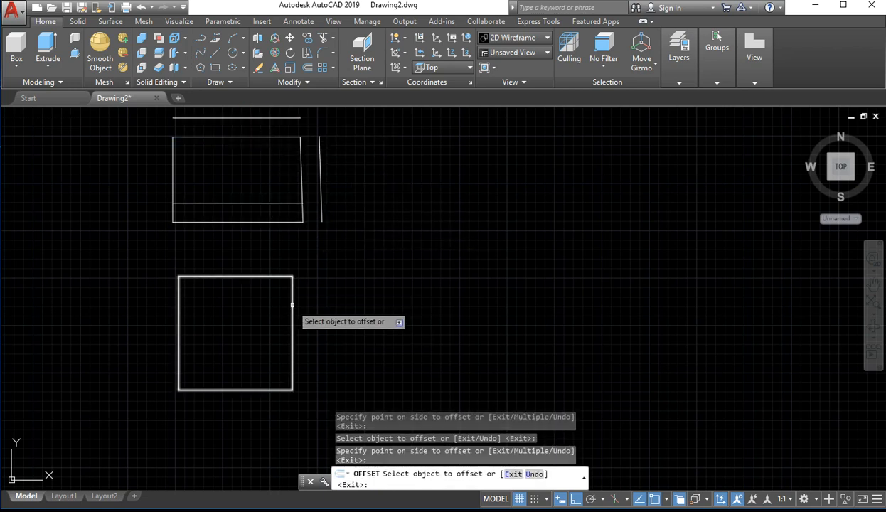
Offset the polyline square once inward and once outward by the same distance, and end the Offset command
left_click(291, 307)
left_click(253, 313)
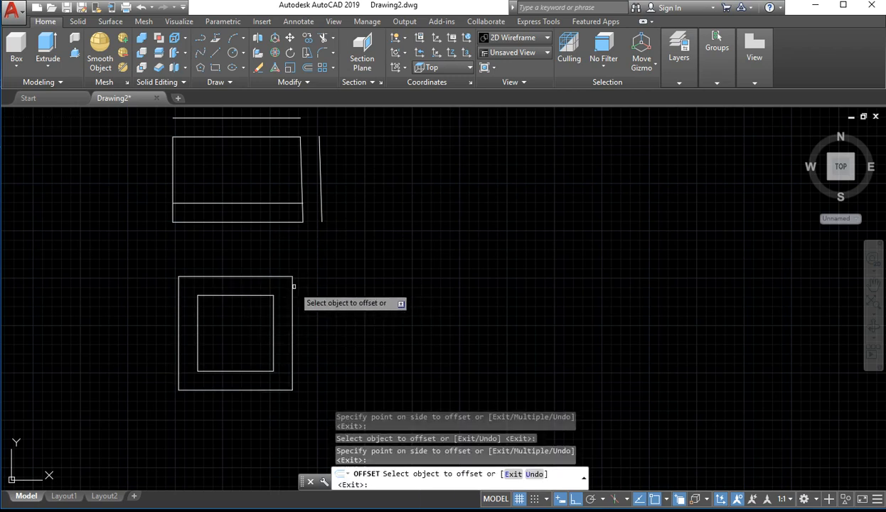
left_click(291, 287)
left_click(337, 281)
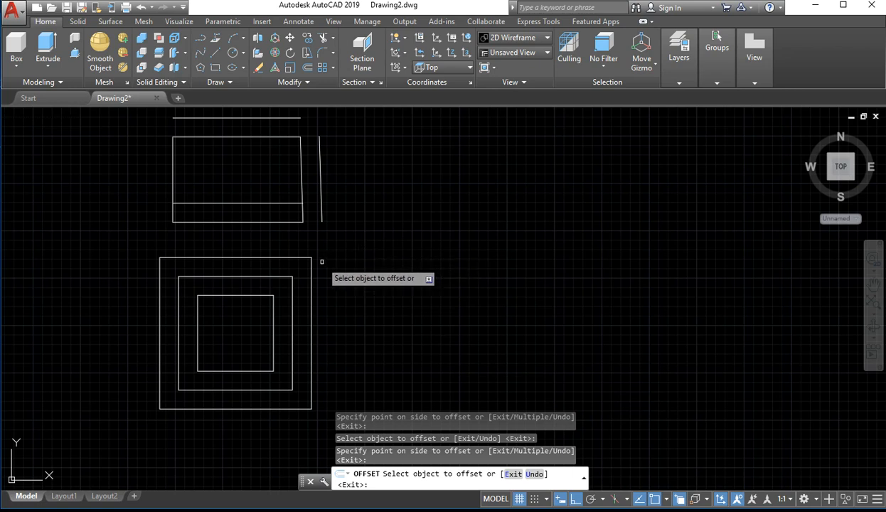
key("Escape")
Start a polyline right of the concentric squares with a horizontal segment about 30 long and a downward semicircular arc about 17 across
type("p")
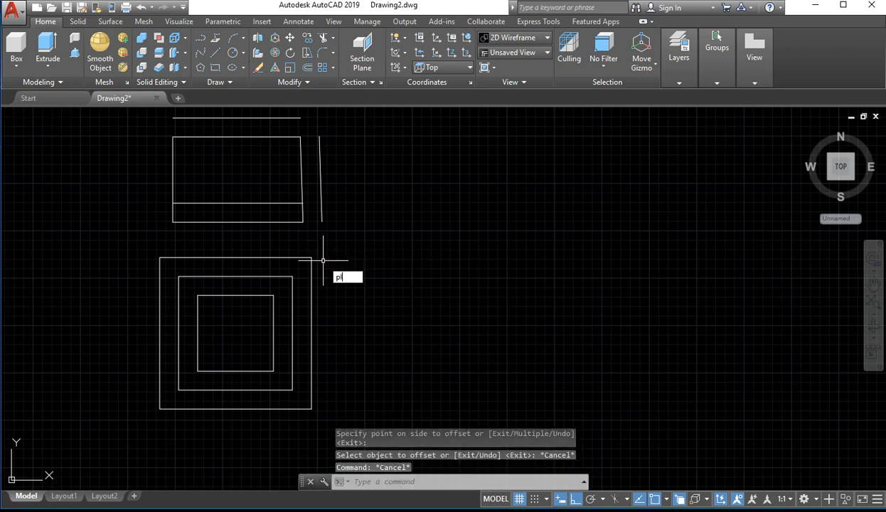
type("l")
key("Return")
left_click(380, 260)
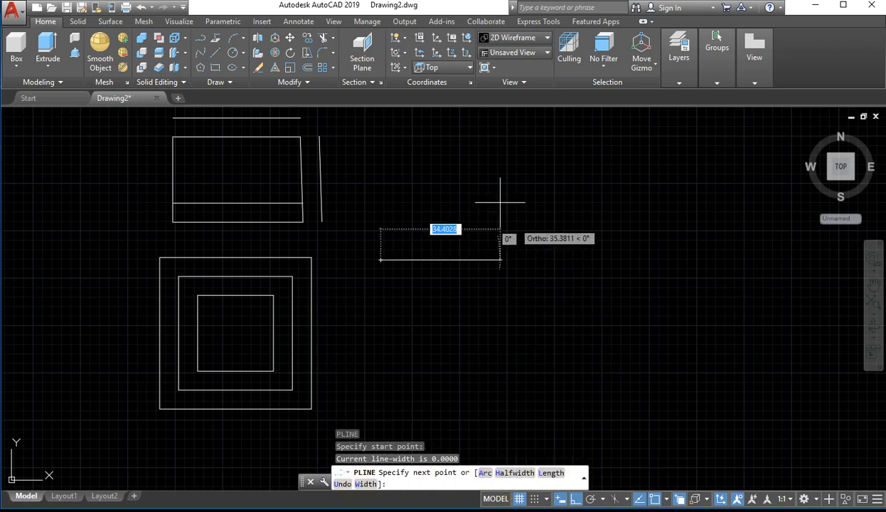
left_click(494, 272)
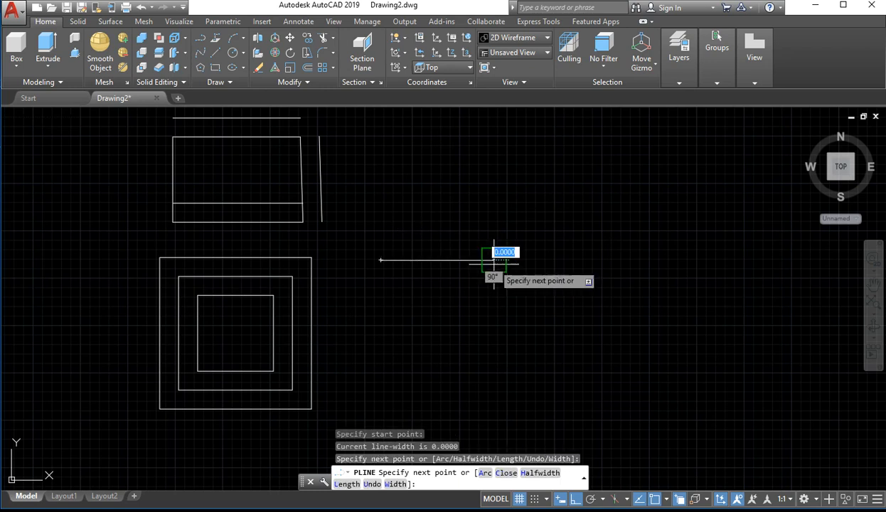
left_click(484, 472)
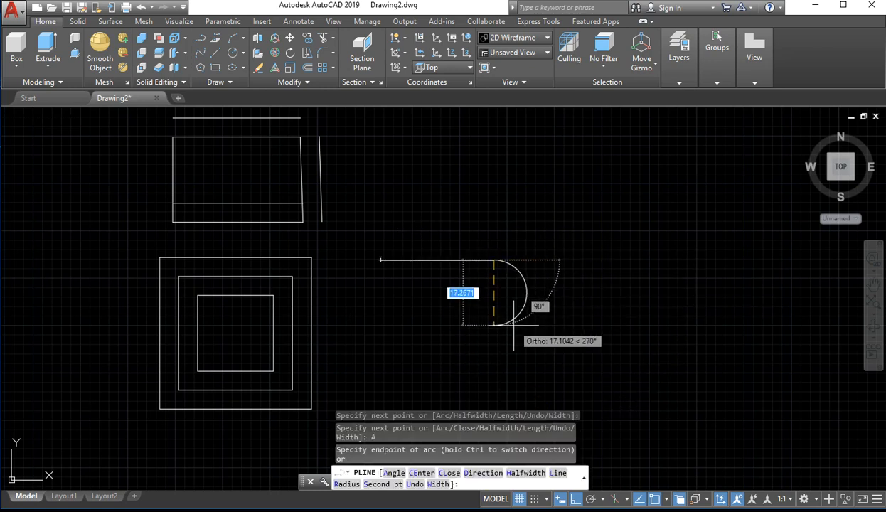
left_click(494, 325)
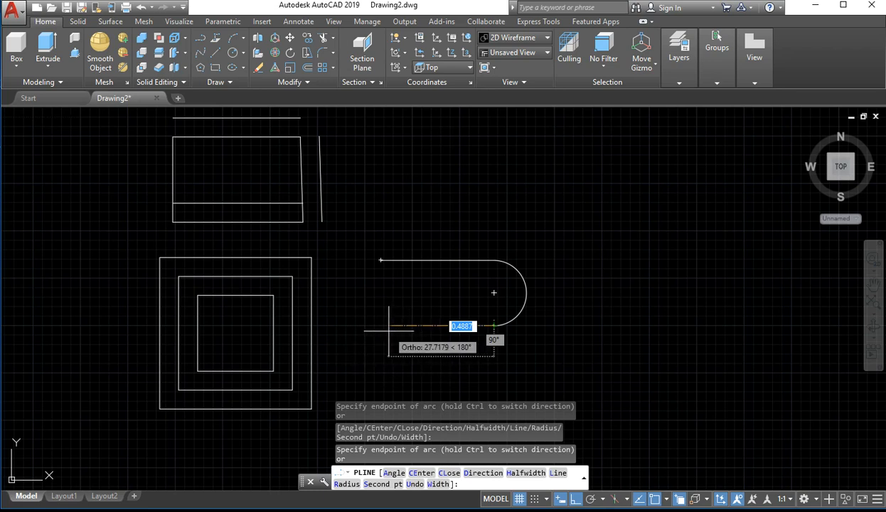
Continue the polyline with a straight leftward segment about 31 long and a semicircular arc curving down from its left end
type("l")
key("Return")
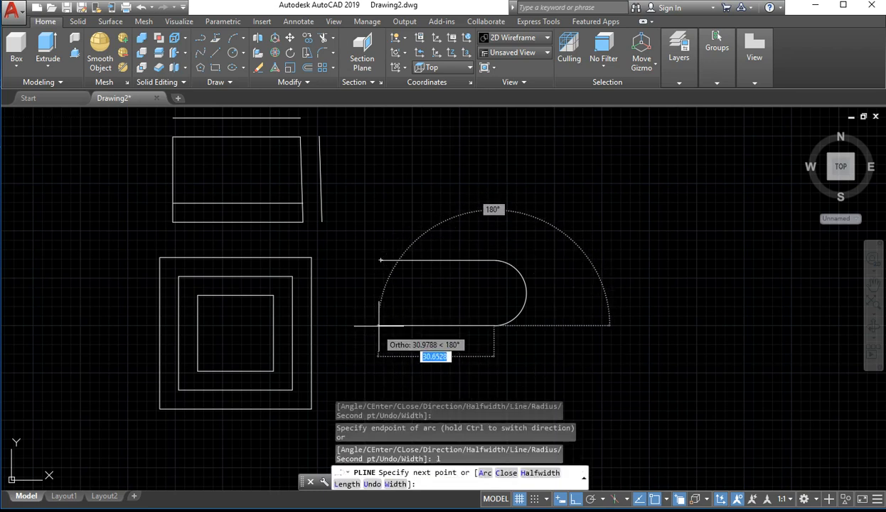
scroll(402, 356, "down", 4)
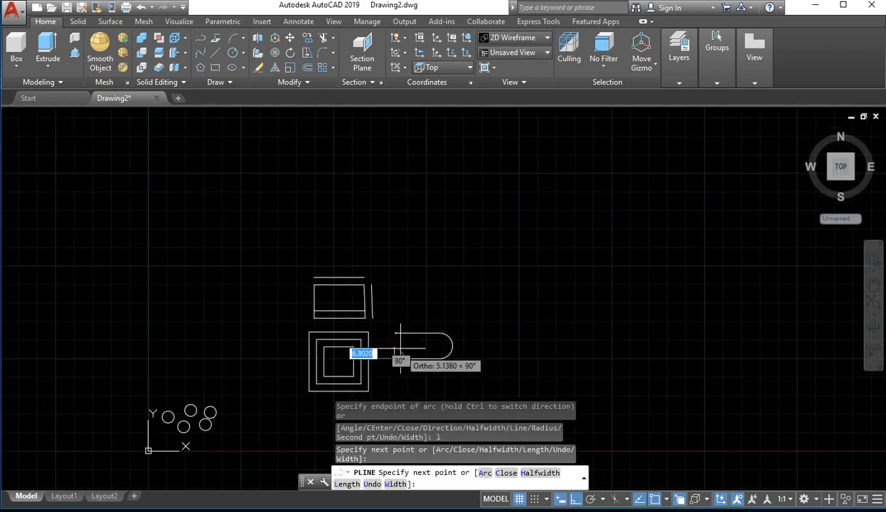
scroll(400, 350, "up", 4)
left_click(386, 373)
middle_click_drag(386, 373, 368, 216)
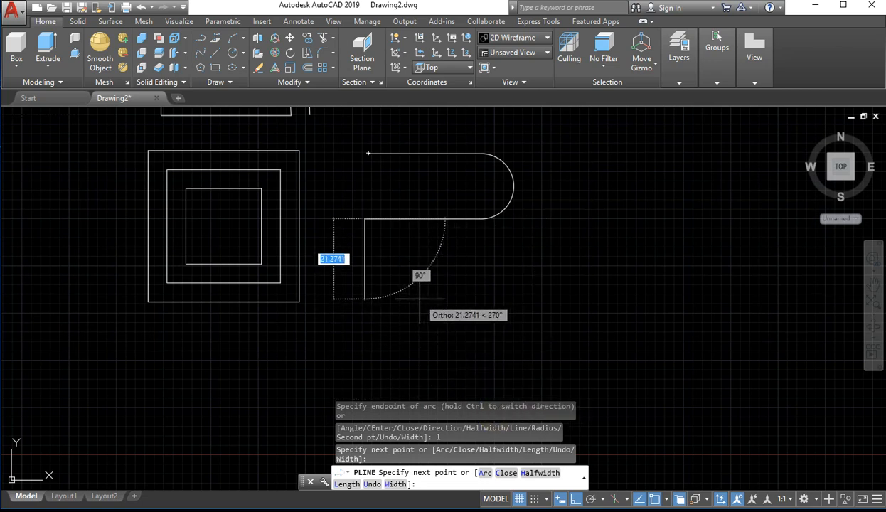
type("a")
key("Return")
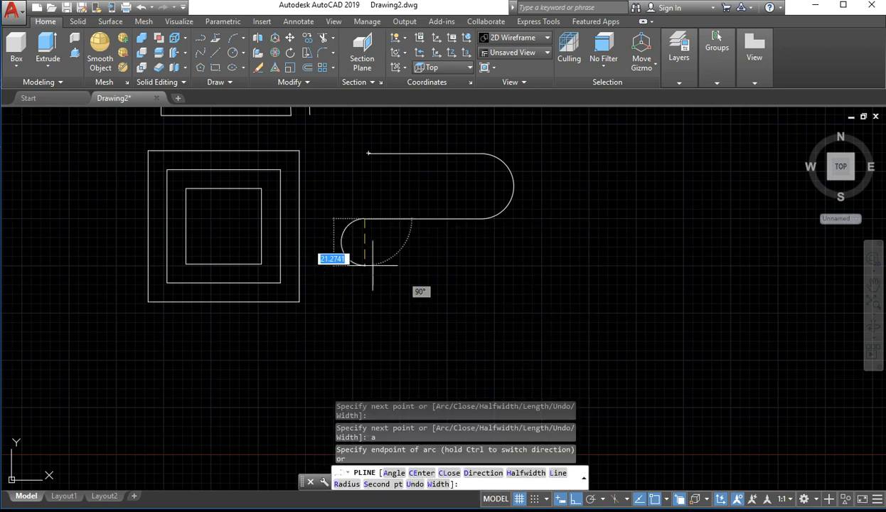
left_click(363, 275)
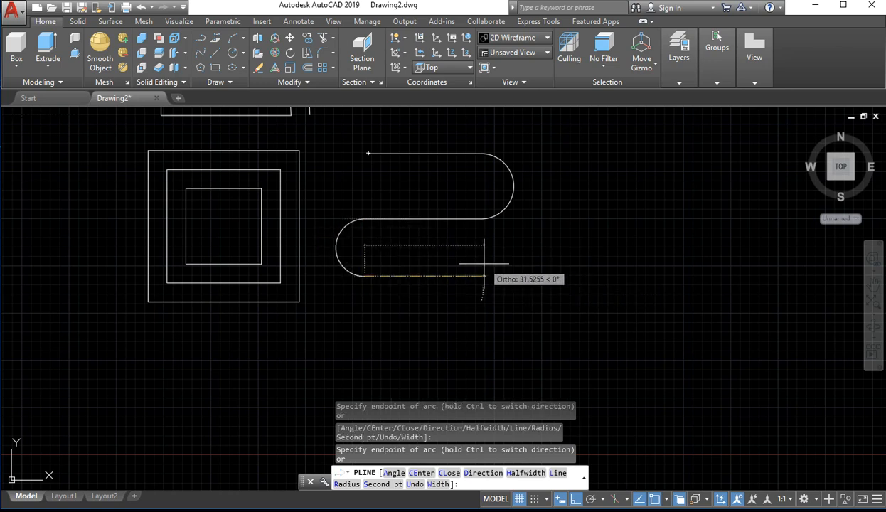
Extend the polyline from the lower end of the left arc with a straight rightward segment reaching past the upper arc
type("l")
key("Return")
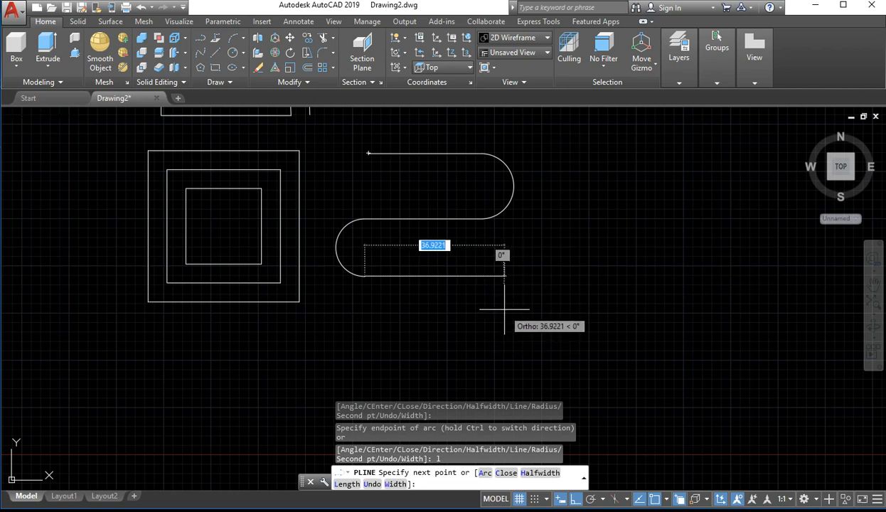
type("a")
key("Return")
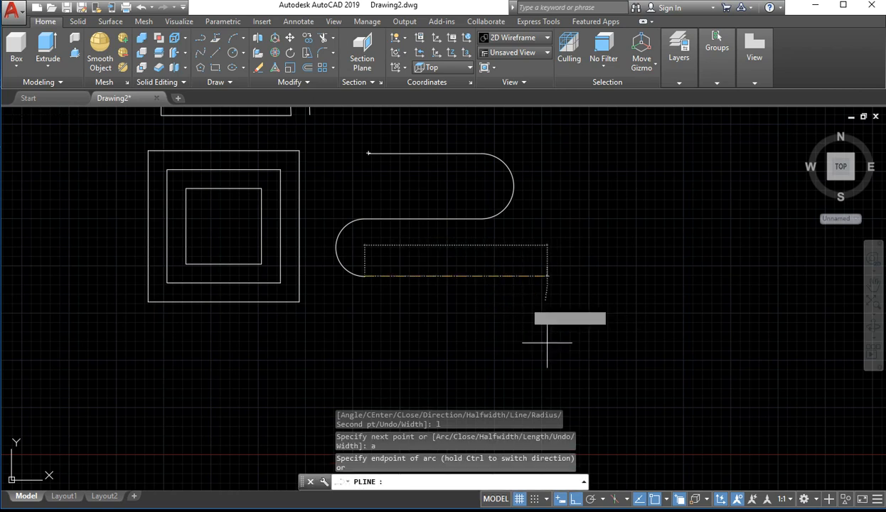
left_click(501, 270)
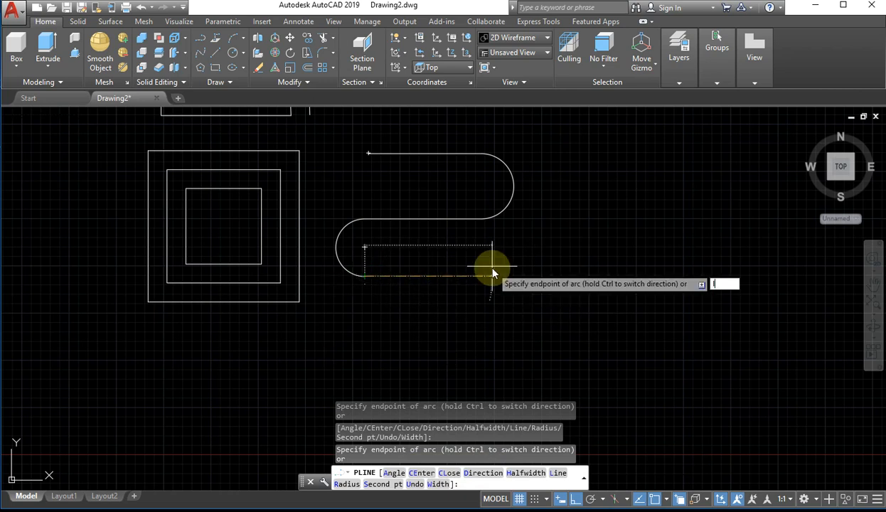
type("l")
key("Return")
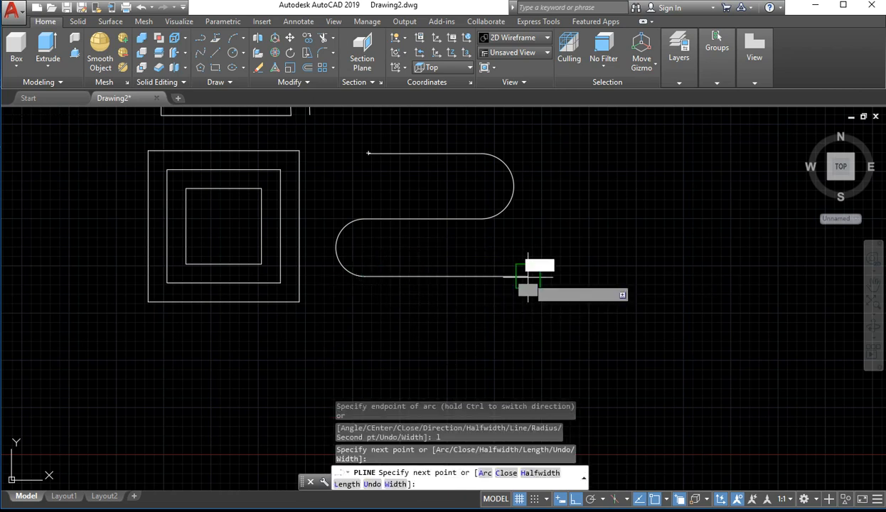
left_click(538, 322)
Add a downward semicircular arc at the right end of the lowest segment and end the polyline
type("a")
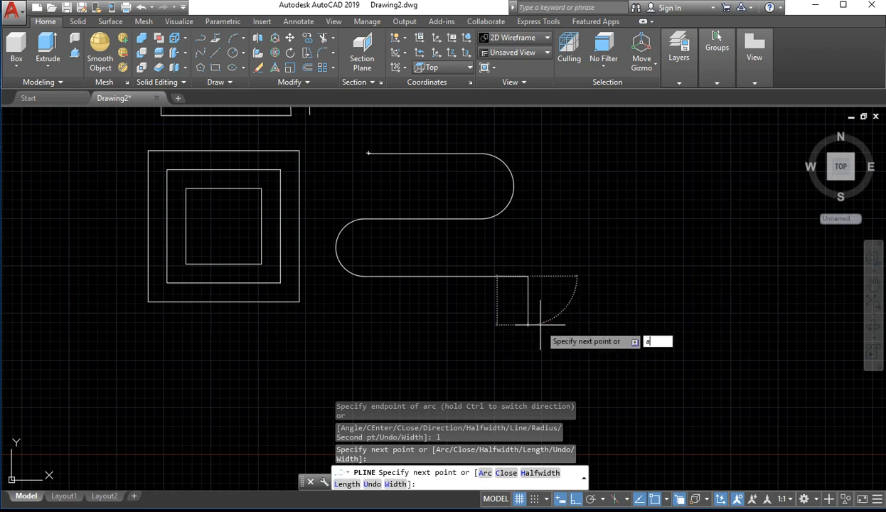
key("Return")
left_click(541, 332)
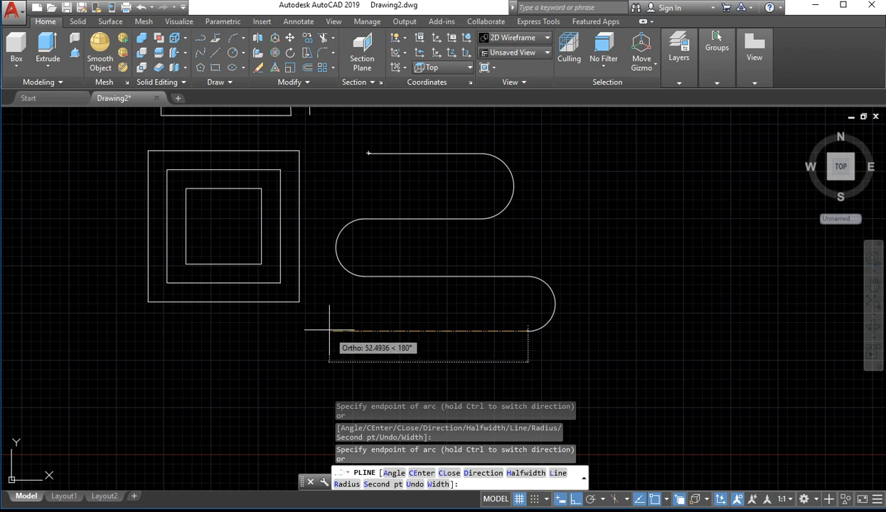
key("Escape")
left_click(287, 337)
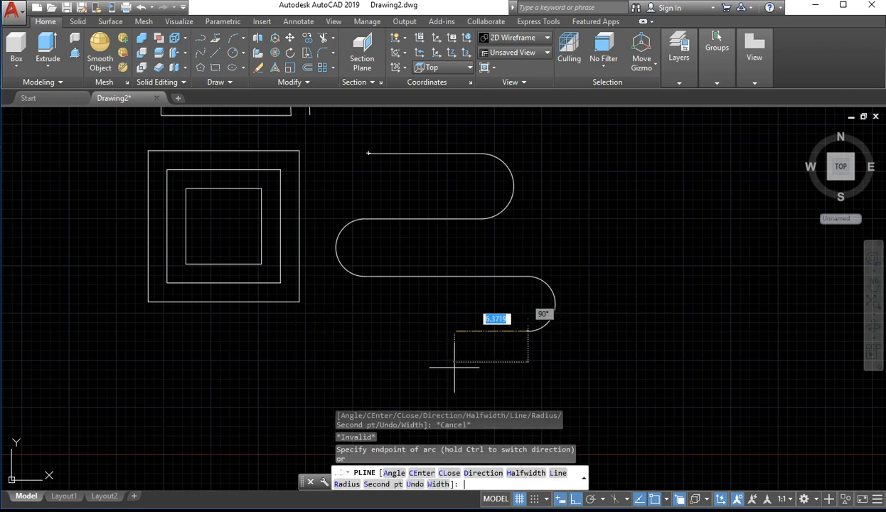
key("Return")
scroll(516, 302, "up", 2)
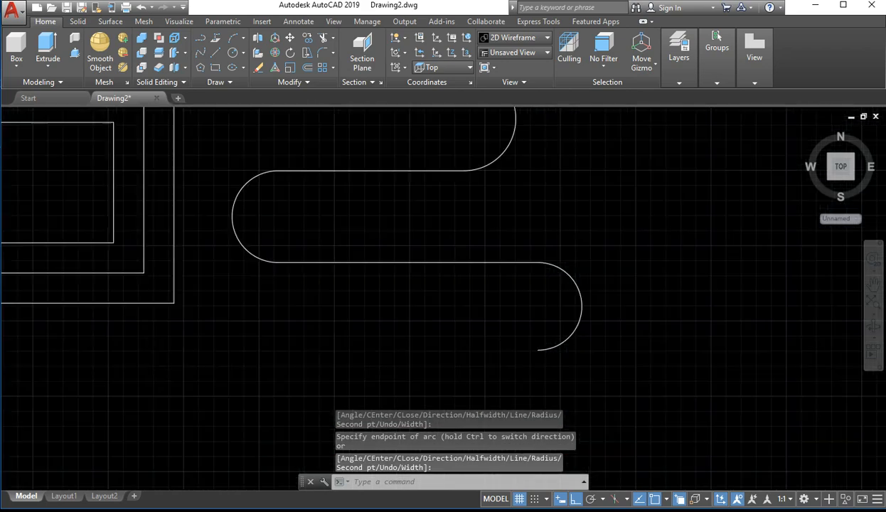
scroll(519, 311, "down", 4)
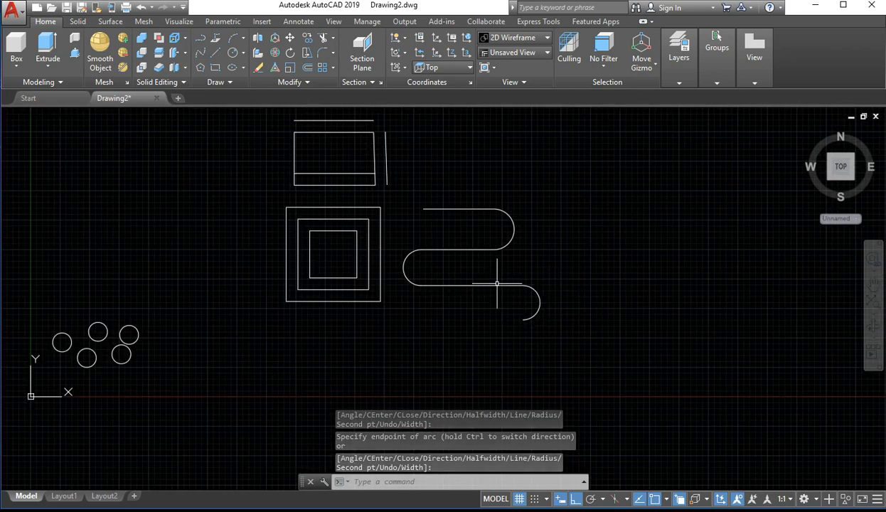
scroll(478, 298, "up", 2)
scroll(479, 298, "down", 6)
scroll(486, 297, "up", 4)
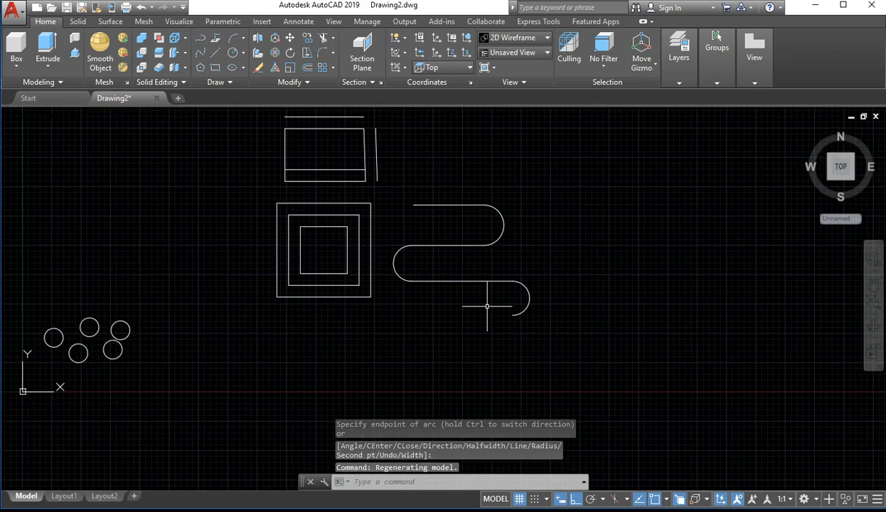
scroll(488, 307, "up", 5)
scroll(478, 302, "down", 6)
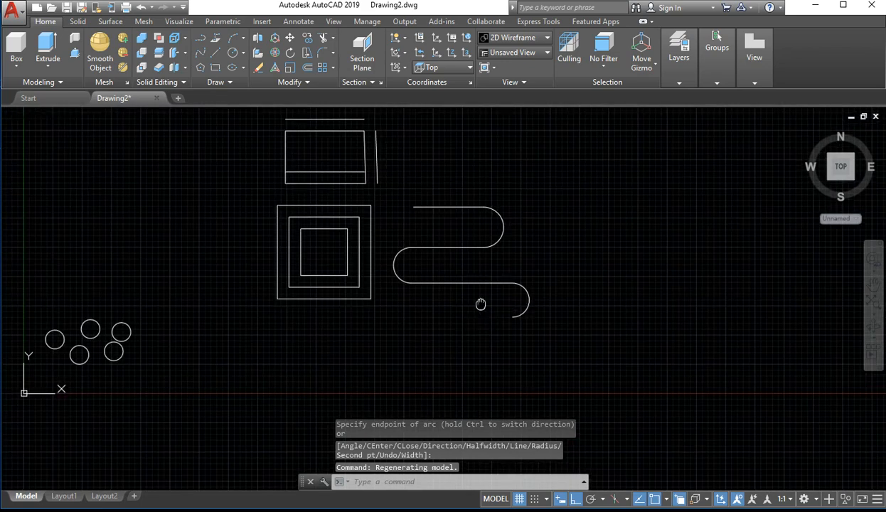
scroll(325, 342, "up", 1)
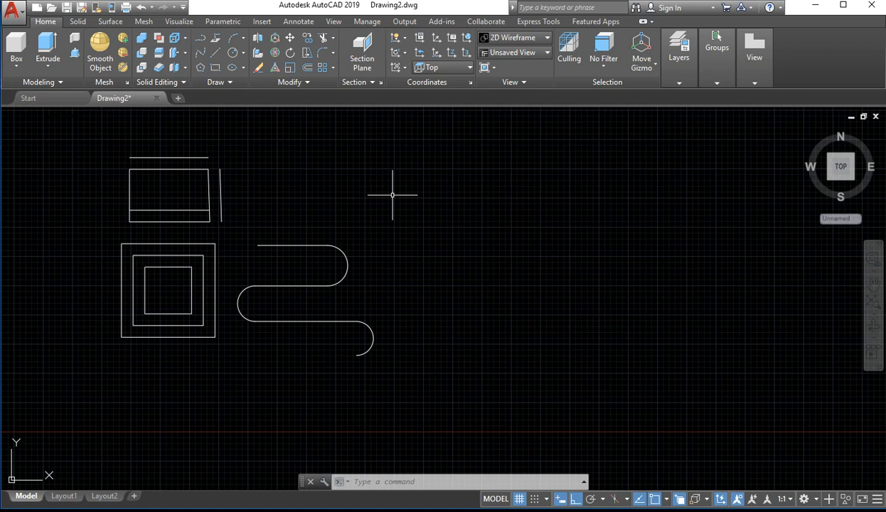
Draw a single vertical polyline segment to the right of the winding polyline and end the command
type("pl")
key("Return")
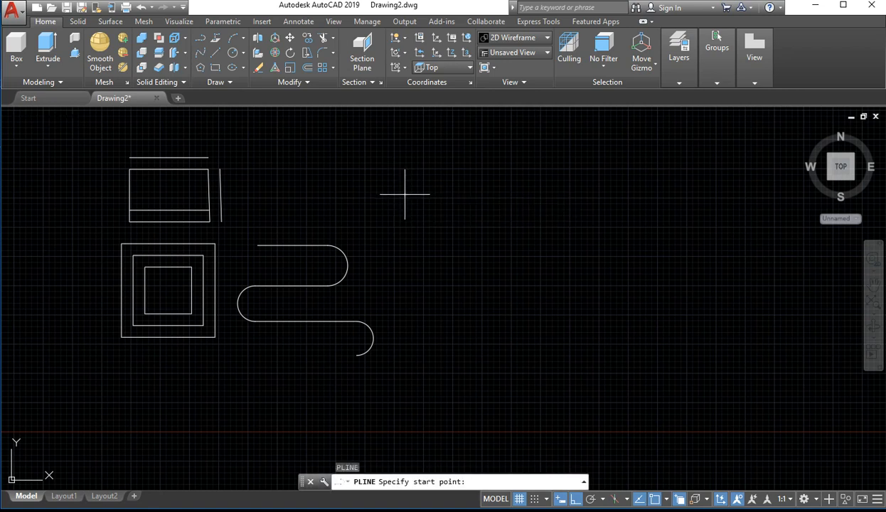
left_click(406, 194)
left_click(420, 300)
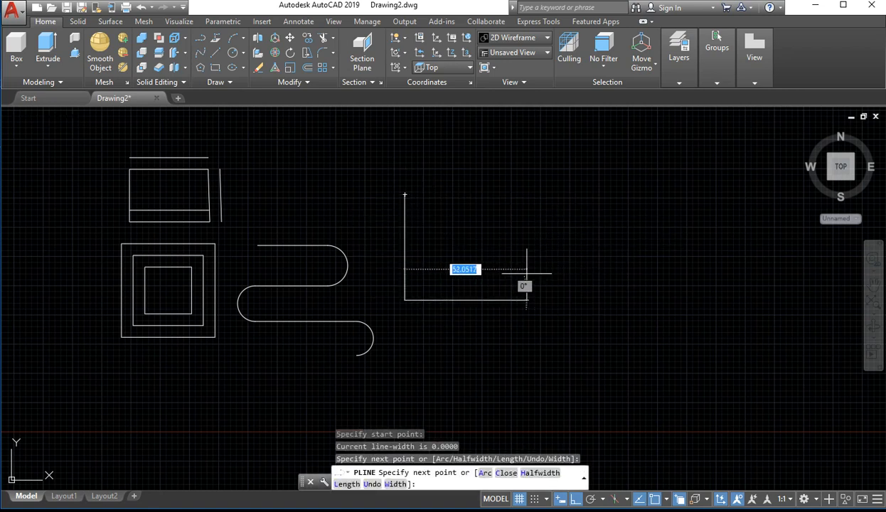
type("1")
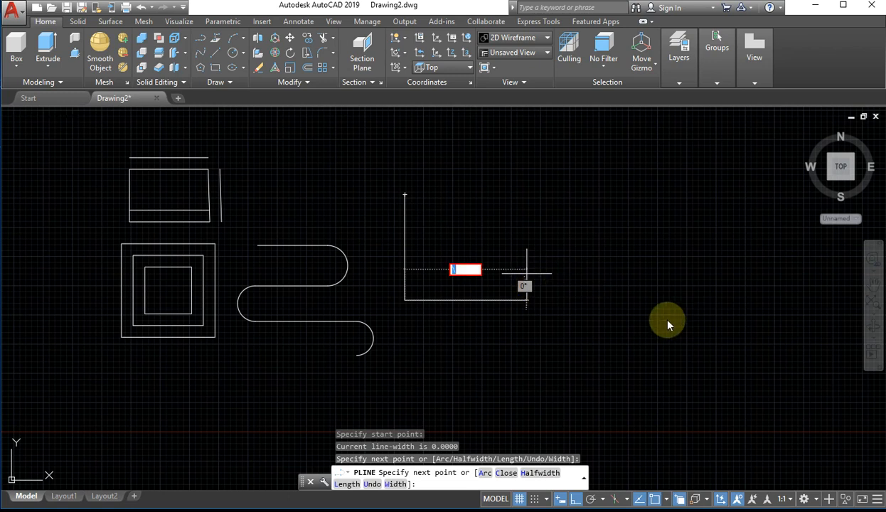
key("Escape")
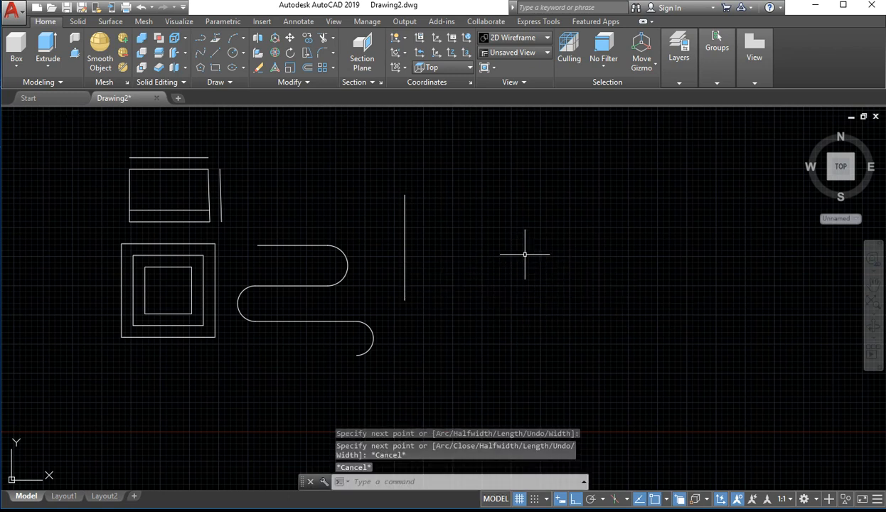
Draw an open polyline right of the vertical line, going straight down and turning left for about 29, and end the command
key("Return")
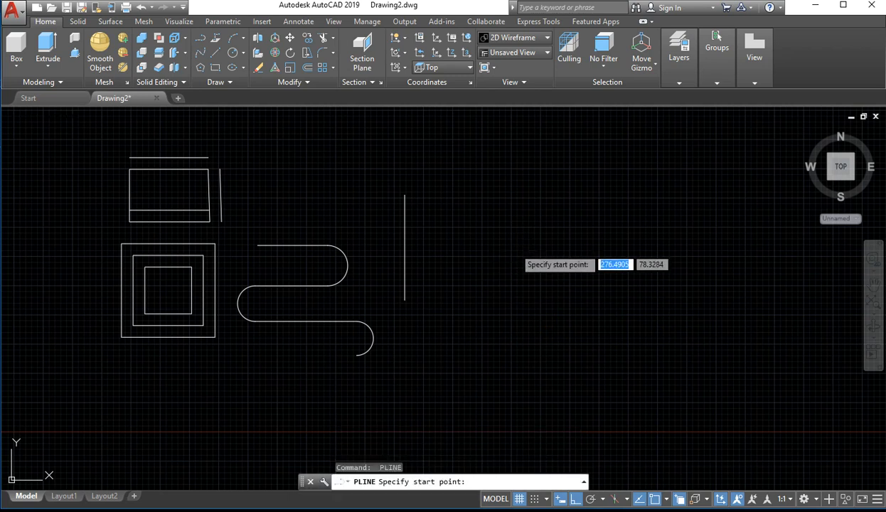
left_click(514, 247)
left_click(495, 356)
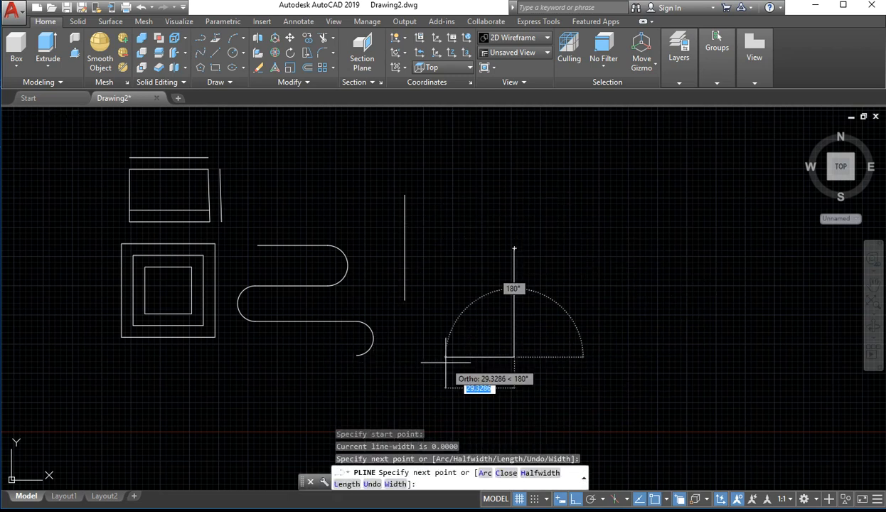
left_click(446, 356)
key("Escape")
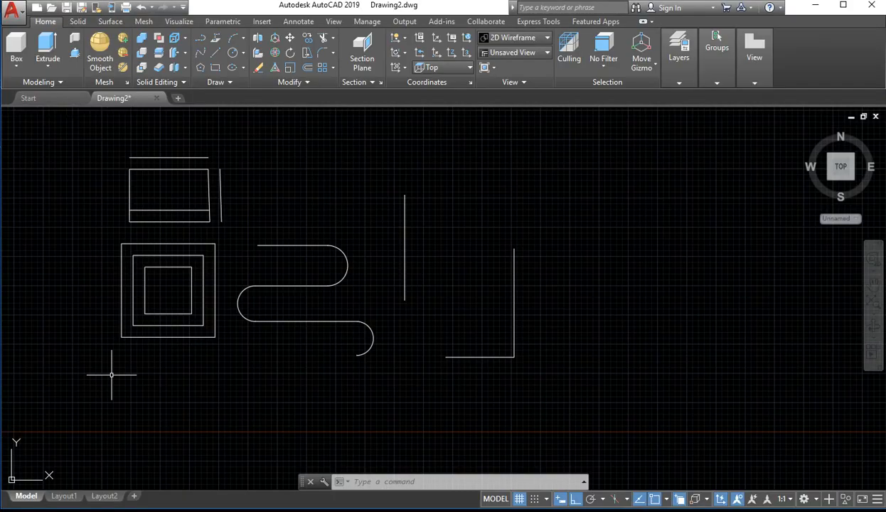
scroll(337, 312, "up", 2)
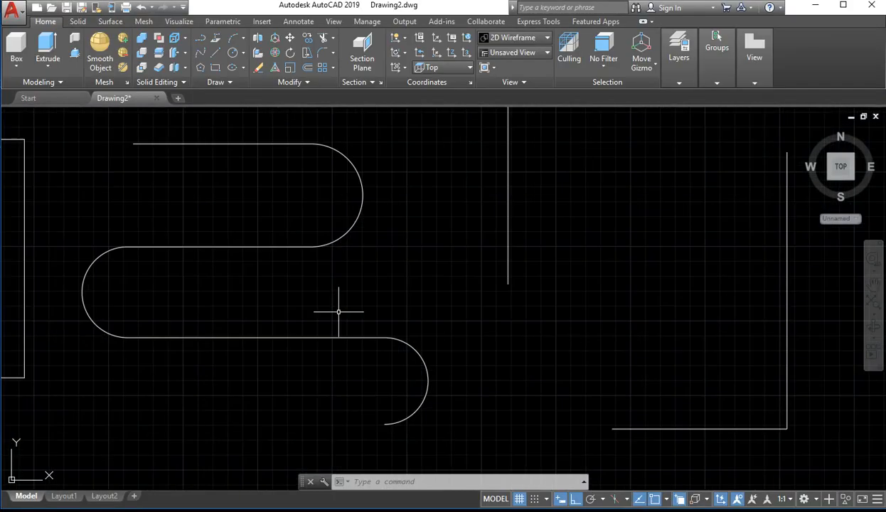
scroll(370, 293, "down", 4)
middle_click_drag(385, 291, 90, 425)
scroll(131, 357, "up", 3)
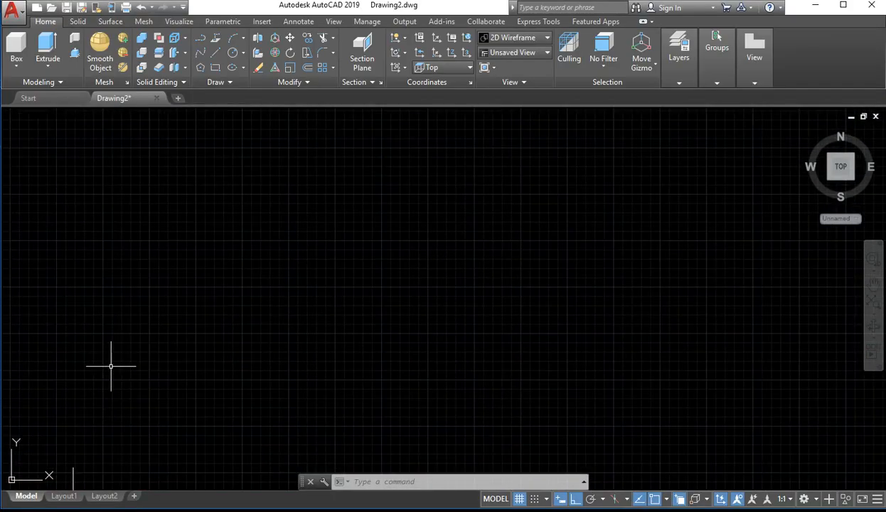
mouse_move(113, 364)
middle_mouse_down()
mouse_move(154, 259)
mouse_move(233, 306)
middle_mouse_up()
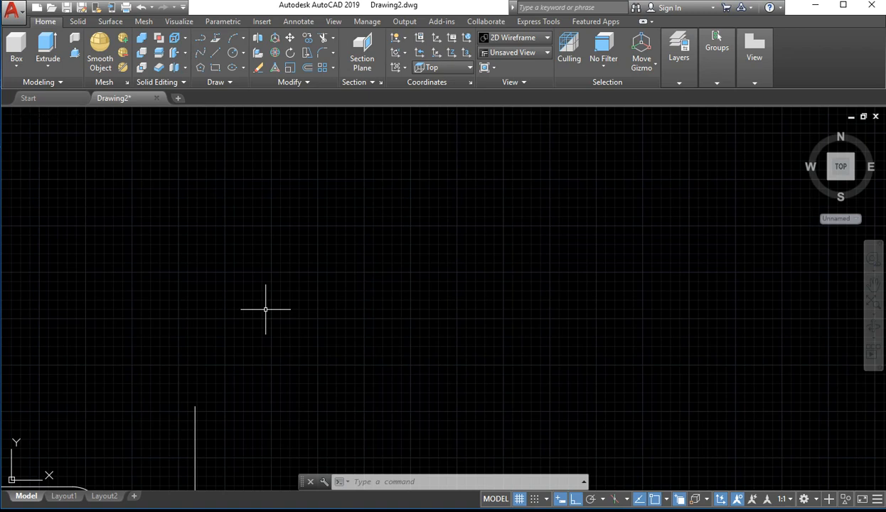
type("do")
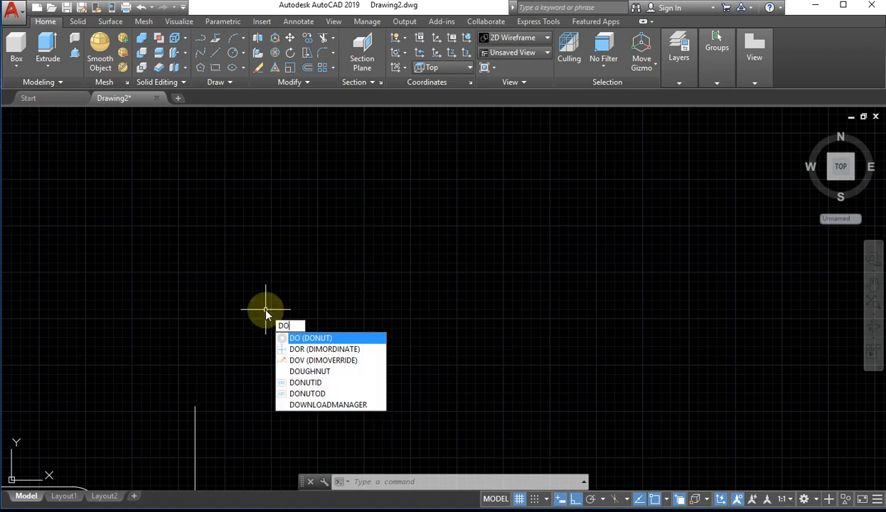
key("Return")
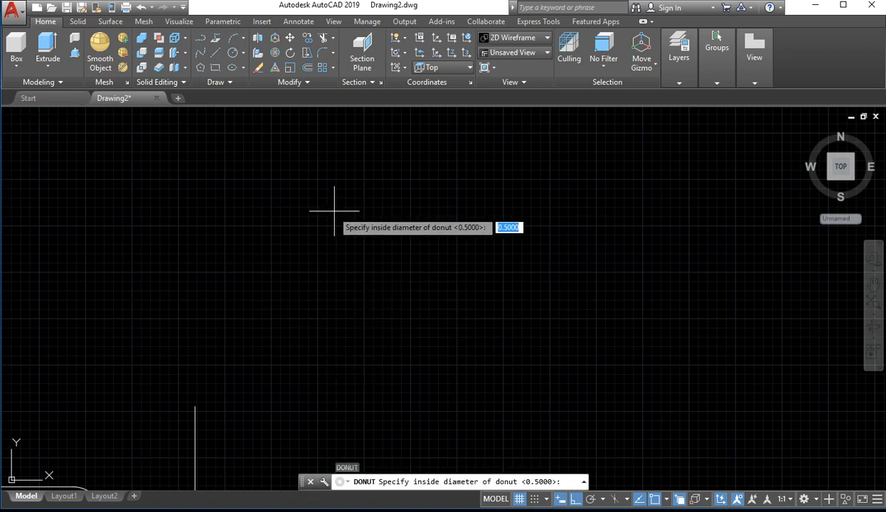
left_click(317, 219)
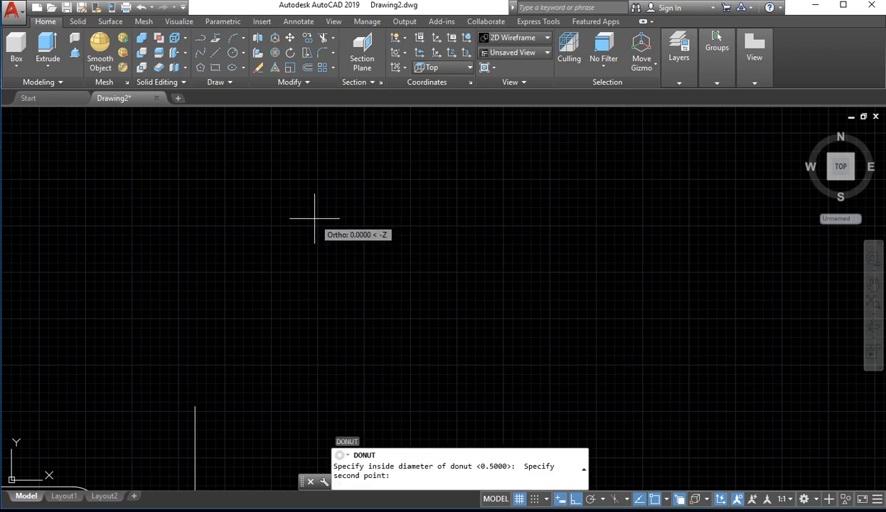
key("Escape")
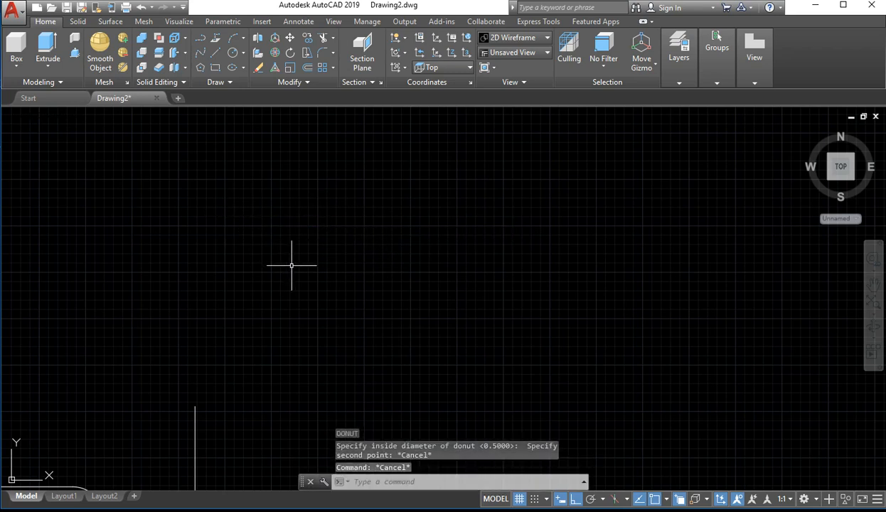
Draw two filled donuts side by side in the empty area, entering inside diameter 25 and outside diameter 20
type("do")
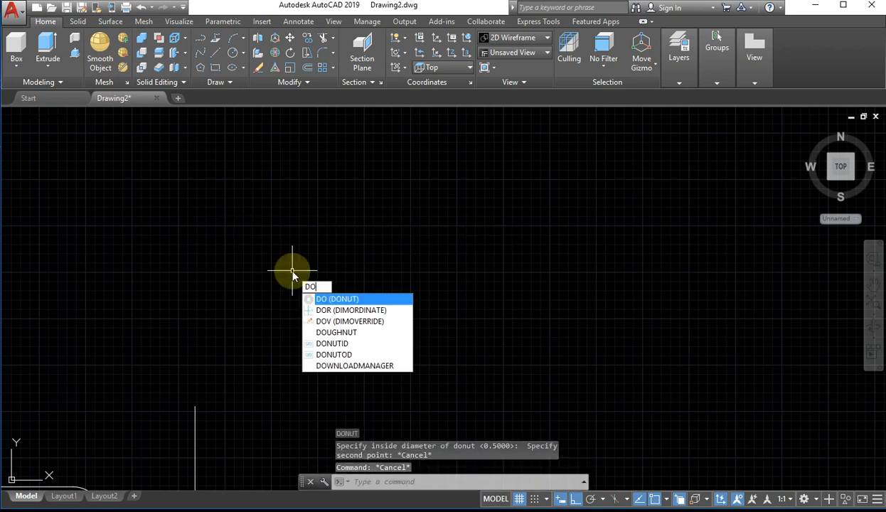
key("Return")
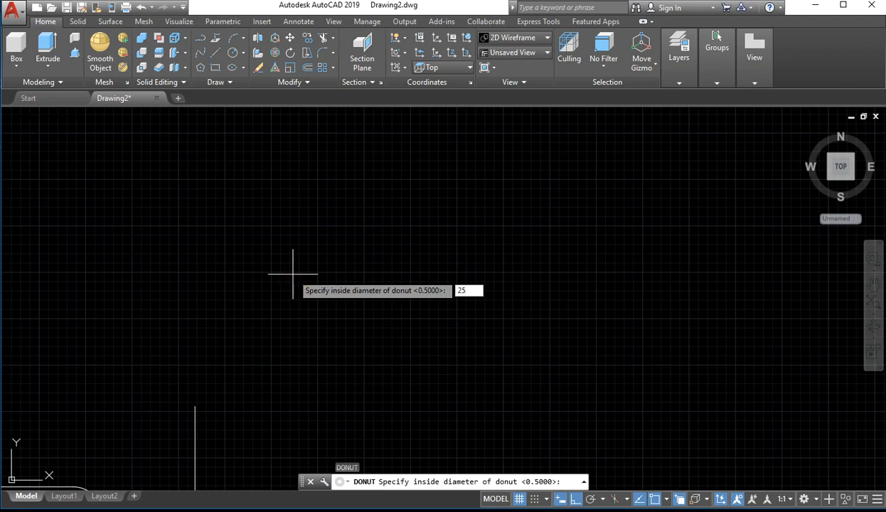
key("Return")
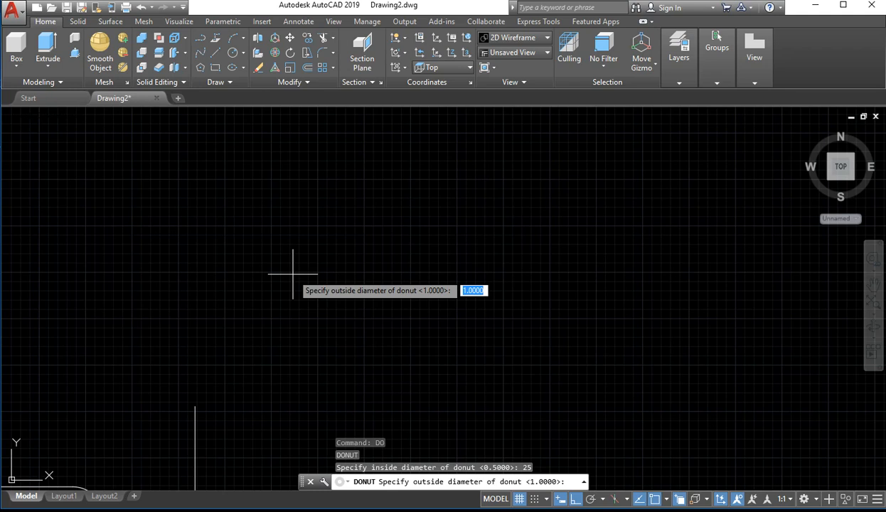
type("20")
key("Return")
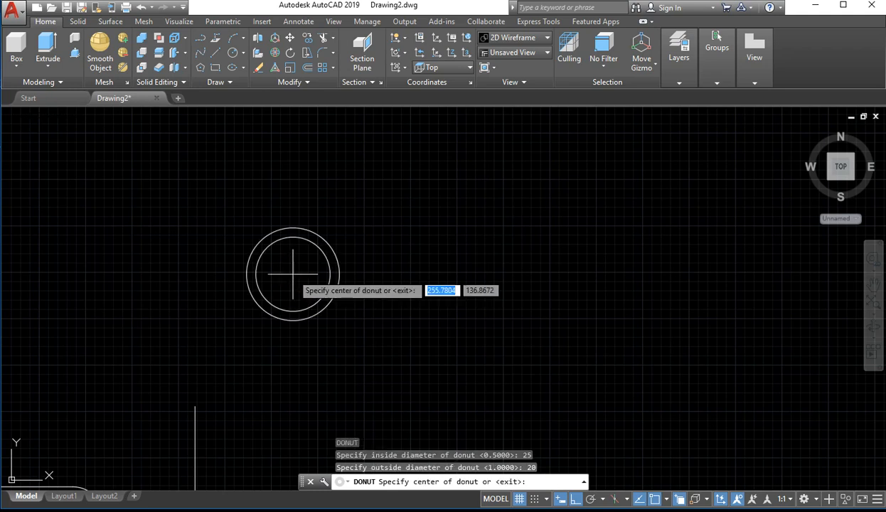
scroll(363, 239, "up", 4)
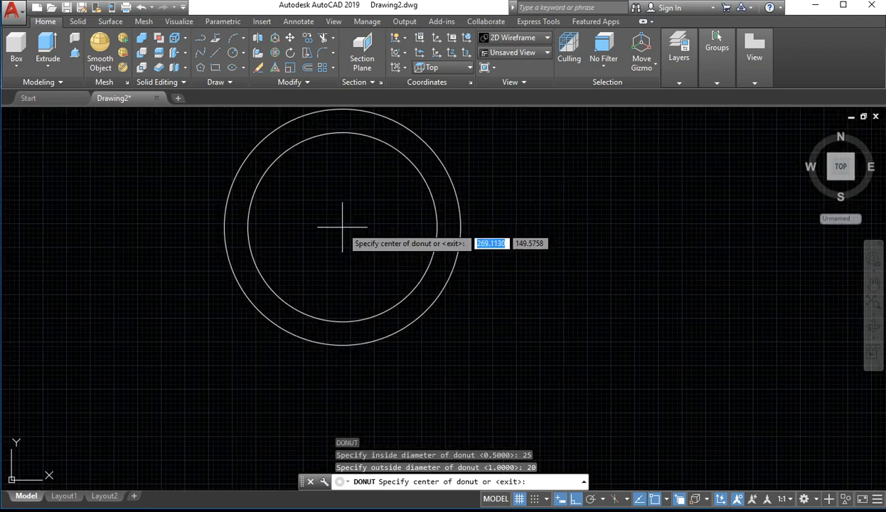
left_click(259, 287)
left_click(510, 278)
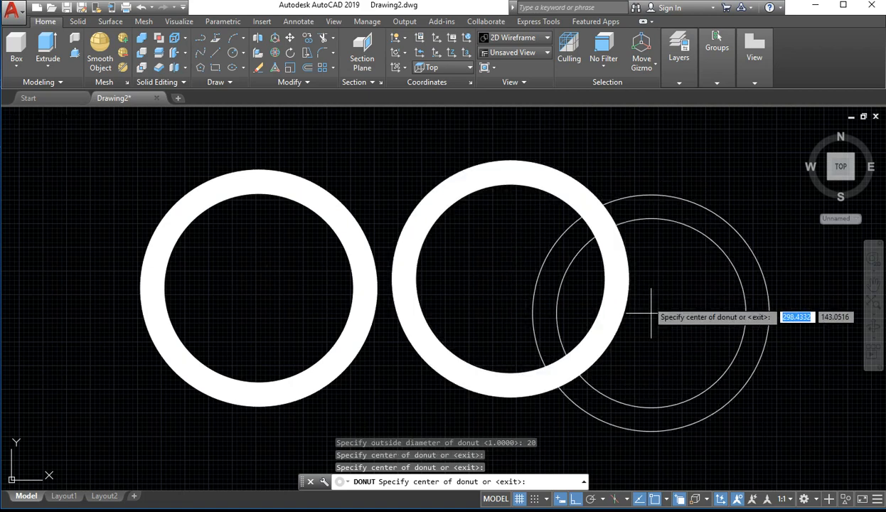
Place two more donuts of the same size, one above the pair and one to its upper left, and end the command
scroll(665, 366, "down", 4)
scroll(440, 299, "up", 2)
left_click(618, 193)
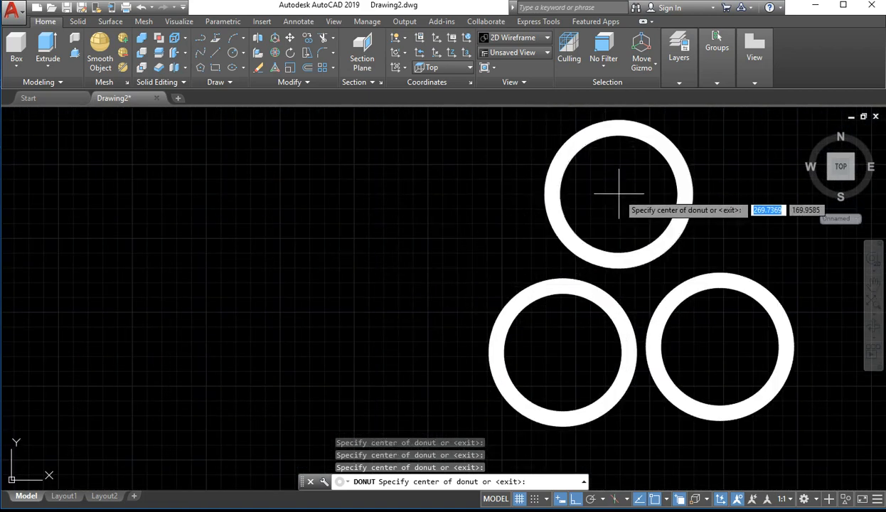
left_click(399, 239)
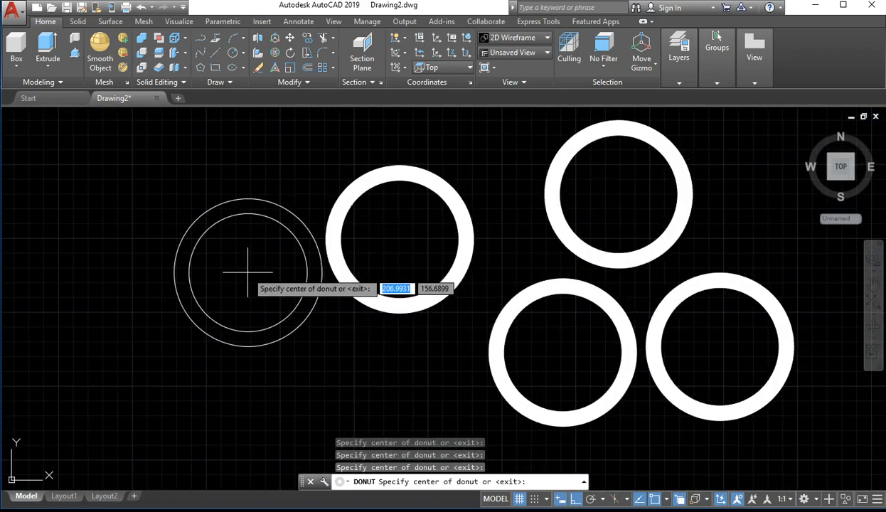
key("Escape")
mouse_move(416, 359)
middle_mouse_down()
mouse_move(384, 347)
mouse_move(332, 350)
middle_mouse_up()
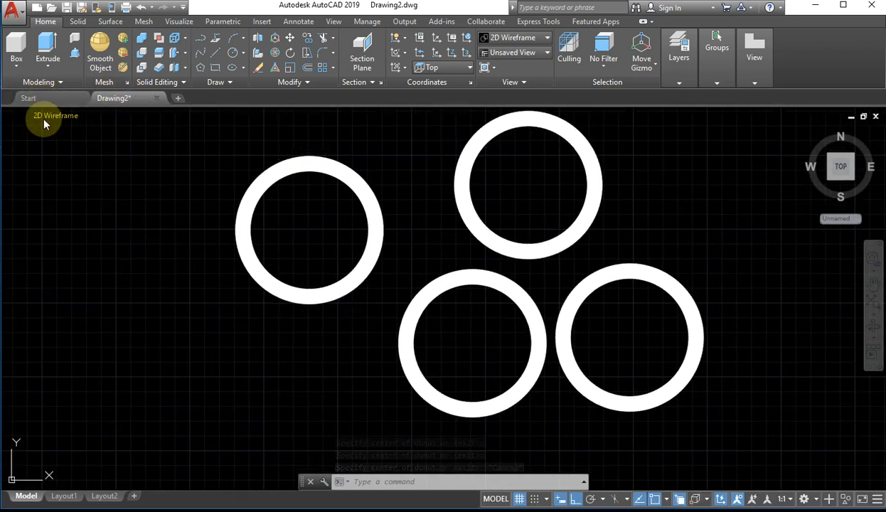
left_click(55, 114)
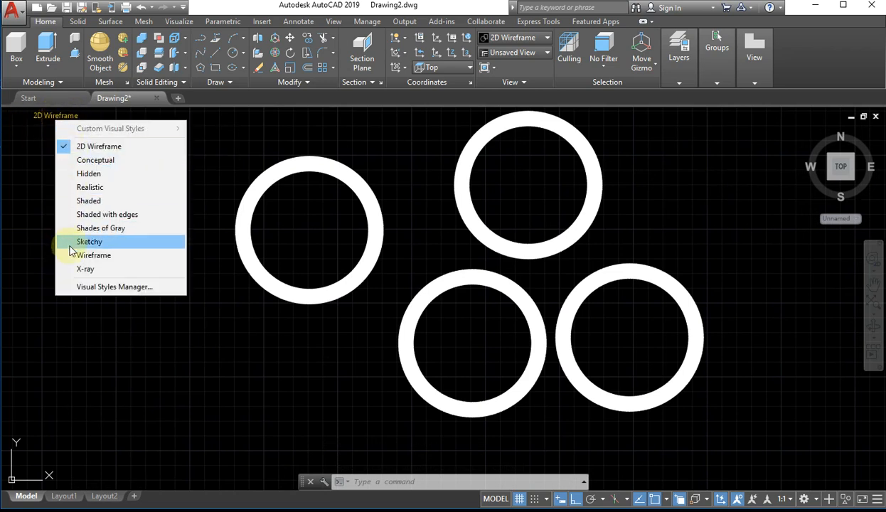
left_click(23, 115)
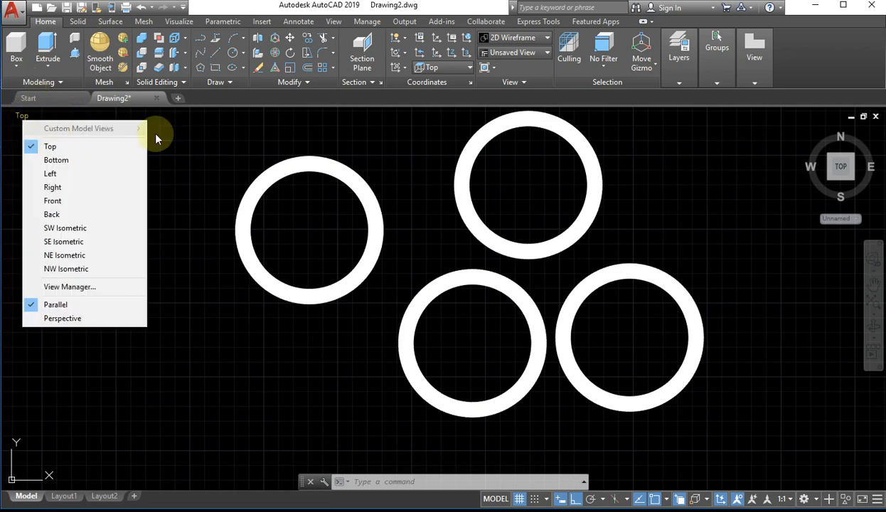
left_click(836, 172)
key("Escape")
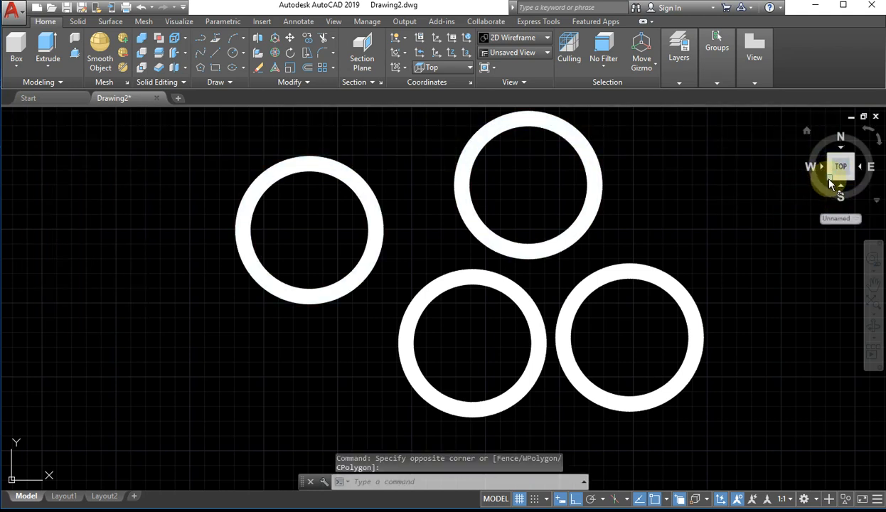
Switch to the southwest isometric view and examine how the four donuts are displayed, both up close and from farther out
left_click(829, 179)
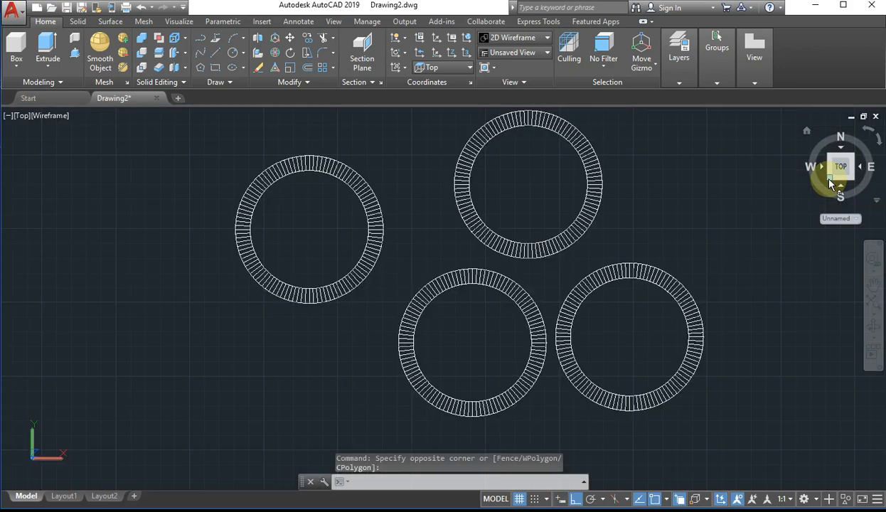
scroll(507, 218, "up", 8)
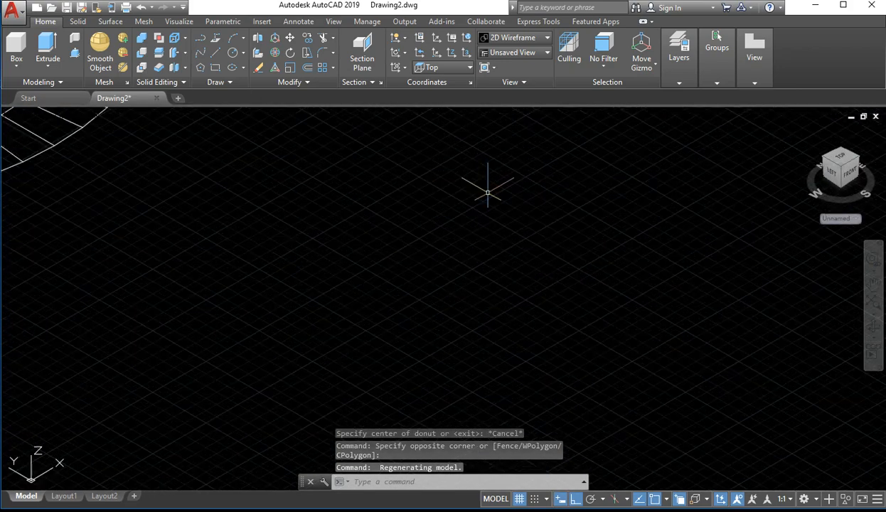
middle_click_drag(486, 192, 512, 409)
scroll(465, 262, "down", 6)
middle_click_drag(457, 288, 384, 363)
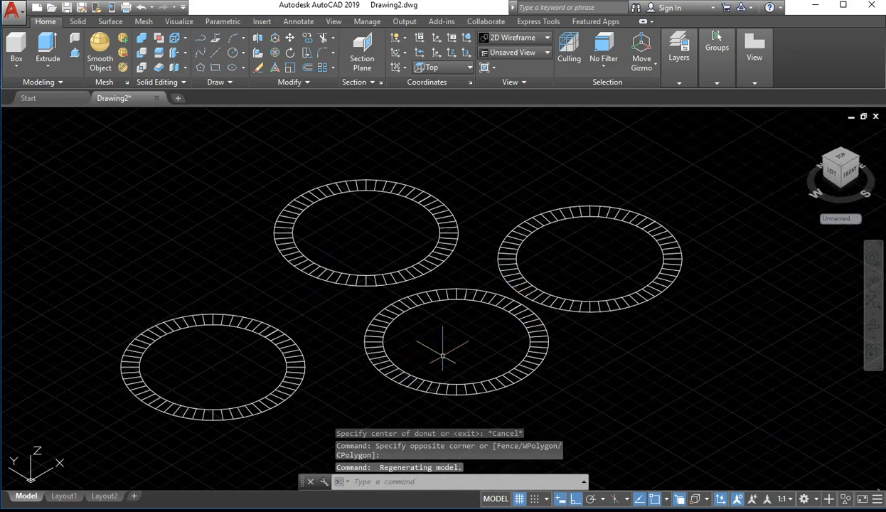
scroll(442, 355, "up", 2)
middle_click_drag(452, 364, 511, 319)
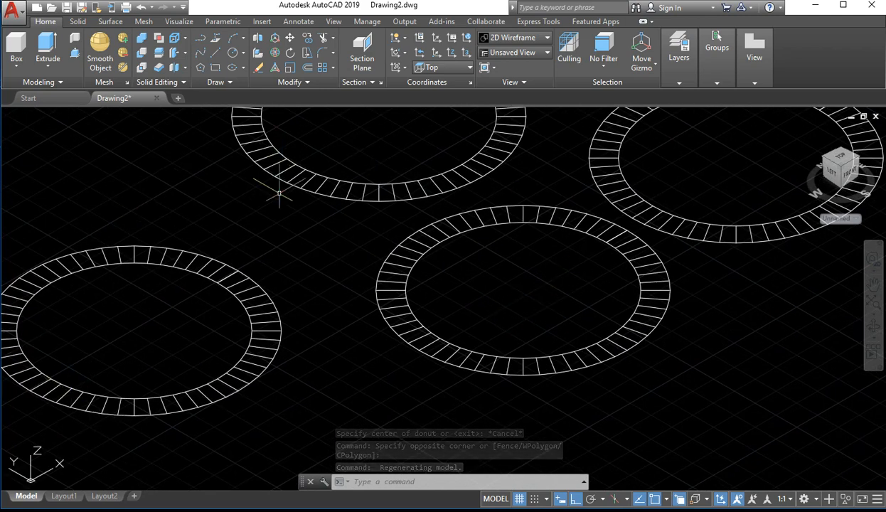
scroll(524, 295, "down", 4)
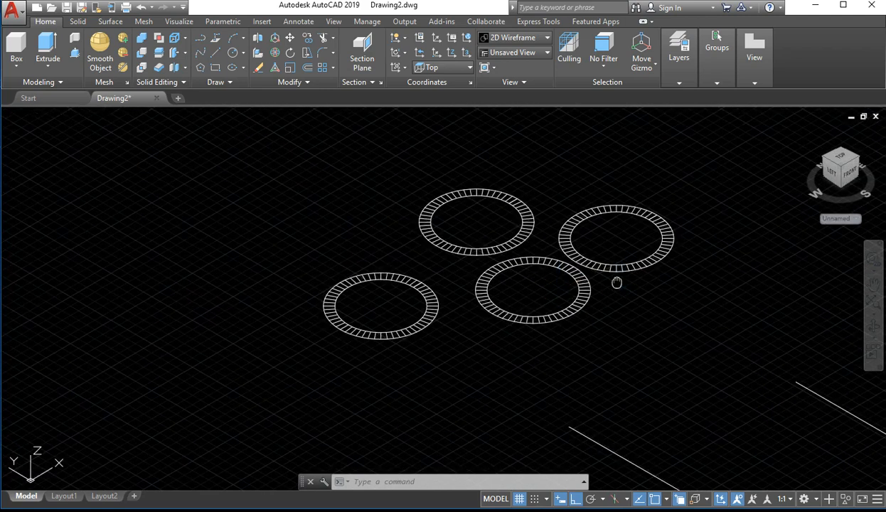
middle_click_drag(618, 283, 389, 339)
scroll(221, 340, "up", 3)
scroll(222, 349, "up", 2)
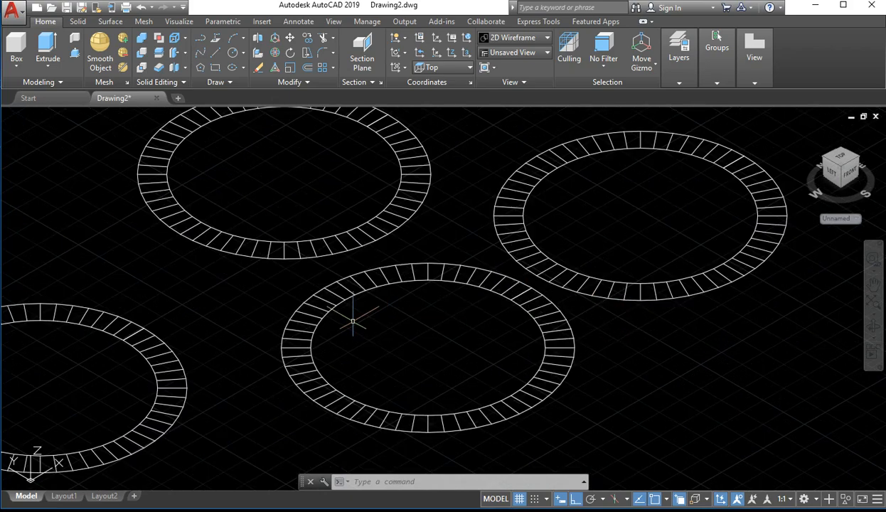
Return to the top view and delete all four donuts
left_click(840, 156)
scroll(637, 231, "up", 10)
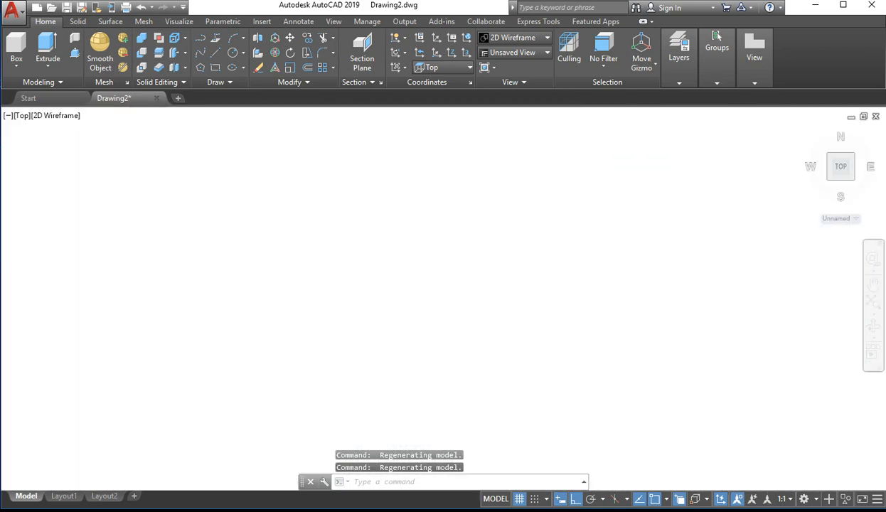
scroll(539, 312, "down", 8)
middle_click_drag(539, 311, 423, 346)
left_click(512, 271)
left_click(299, 415)
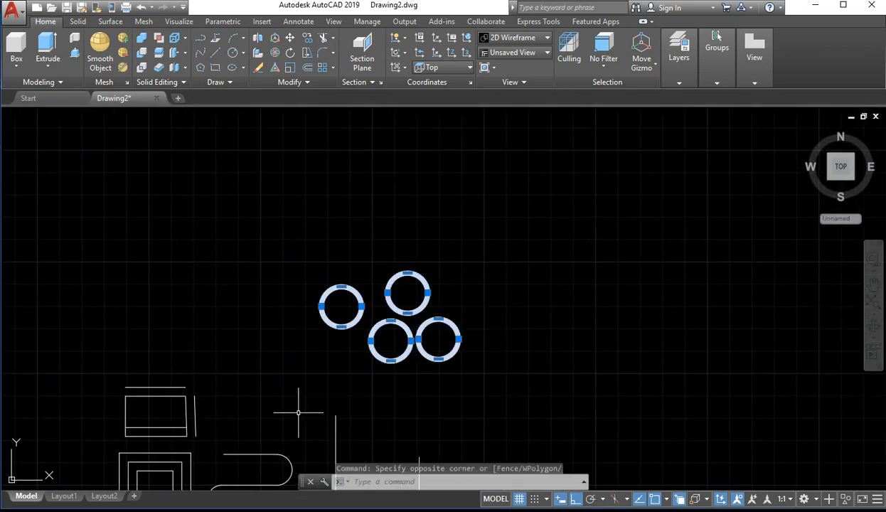
key("Delete")
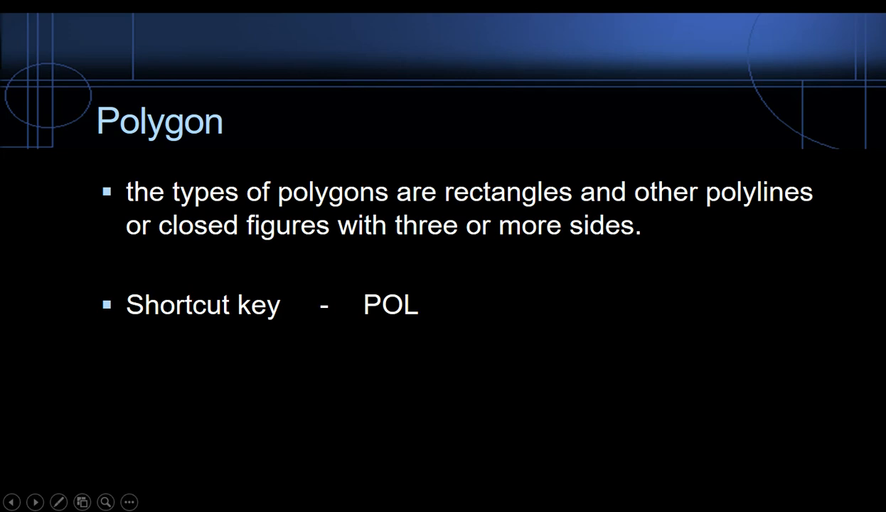
key("alt+Tab")
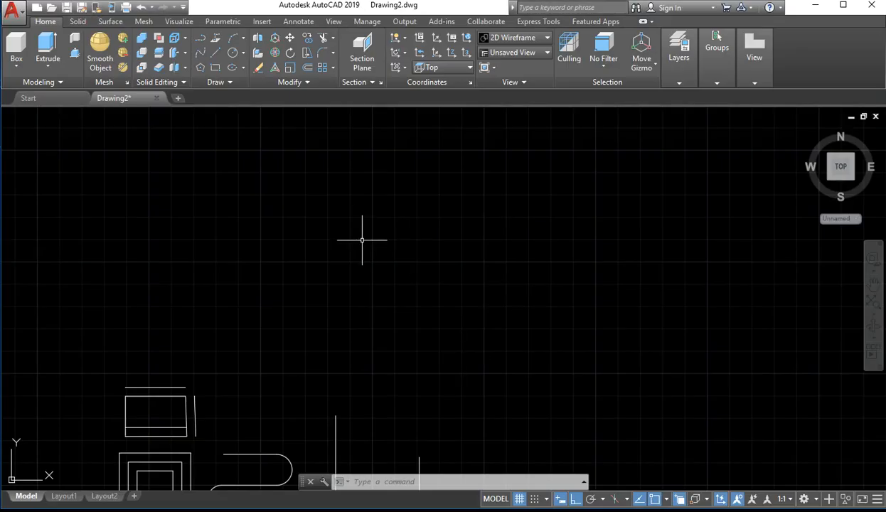
type("e")
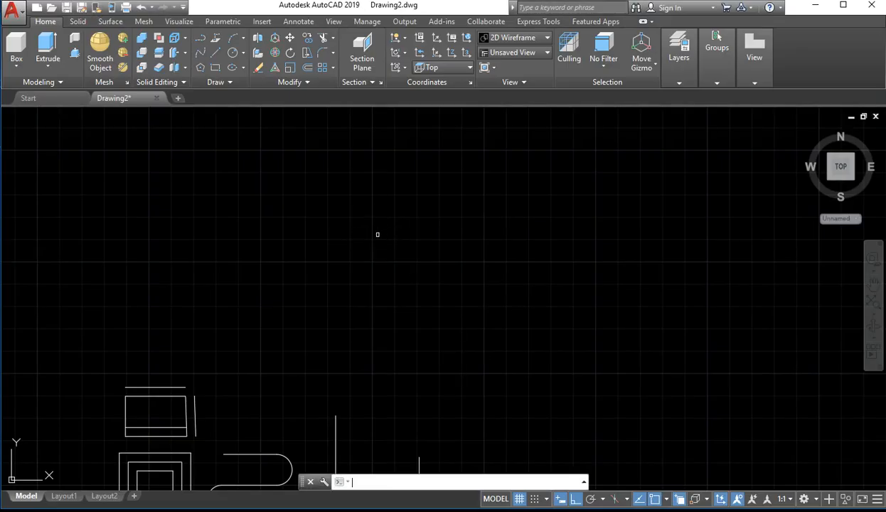
key("Return")
key("Escape")
key("Escape")
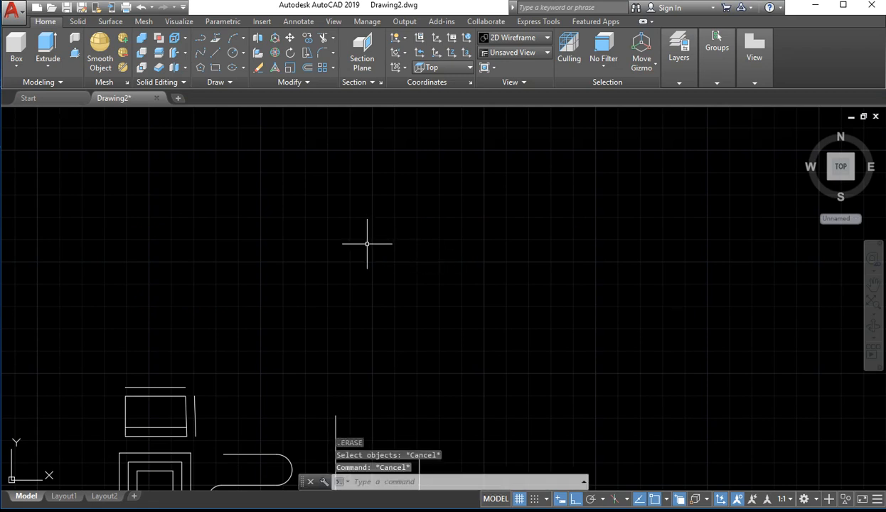
type("POL")
key("Return")
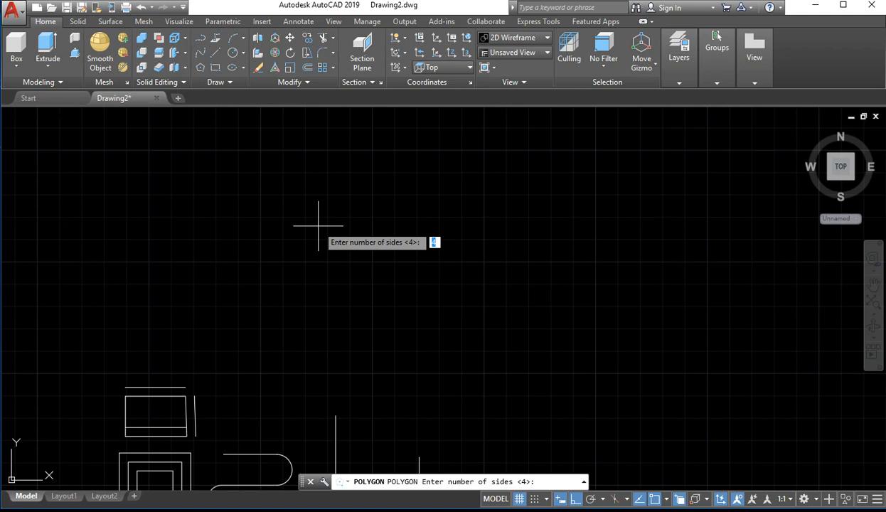
type("6")
key("Return")
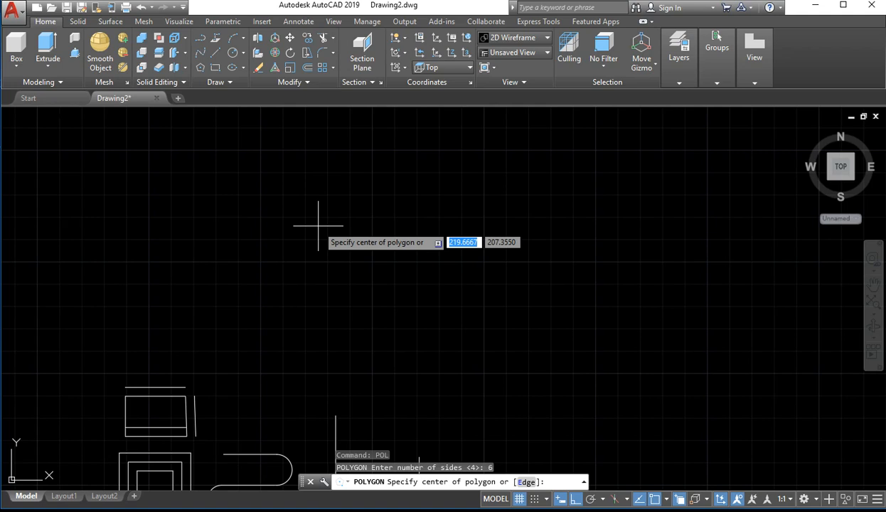
left_click(318, 226)
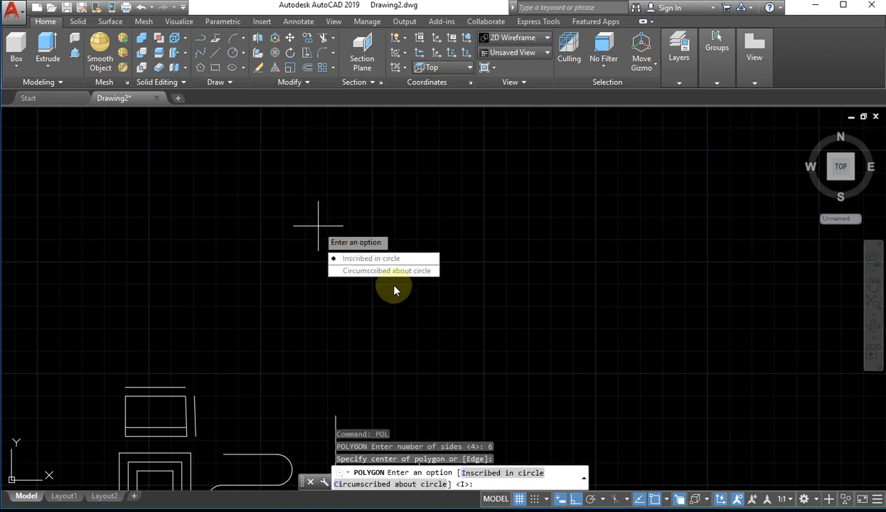
left_click(357, 259)
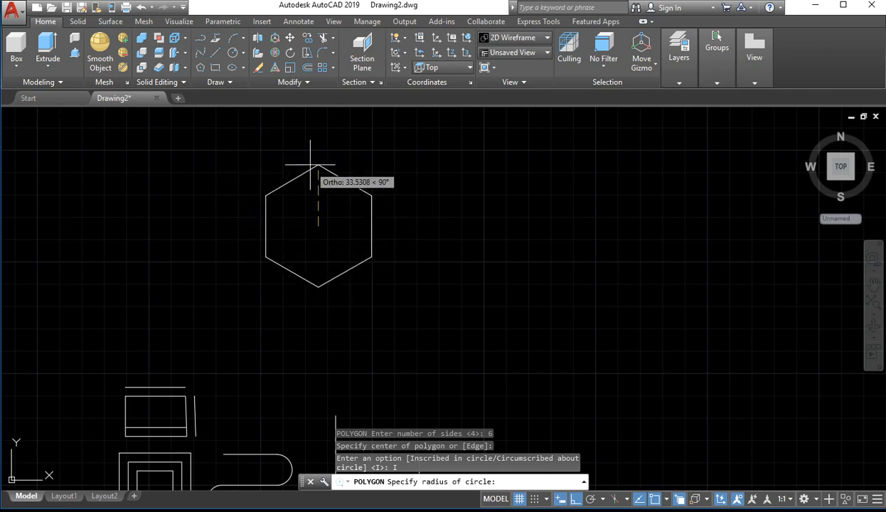
key("Escape")
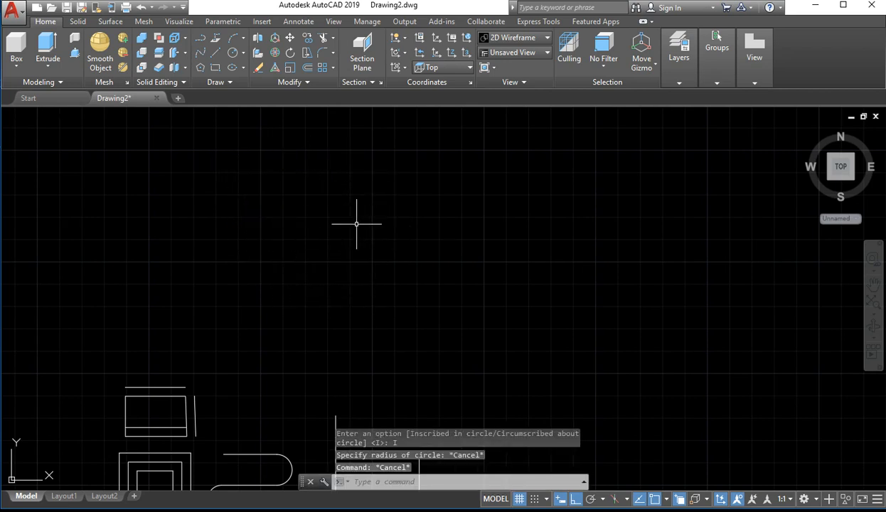
Draw a six-sided polygon inscribed in a circle, centred in the empty area above and to the right of the existing shapes
type("pol")
key("Return")
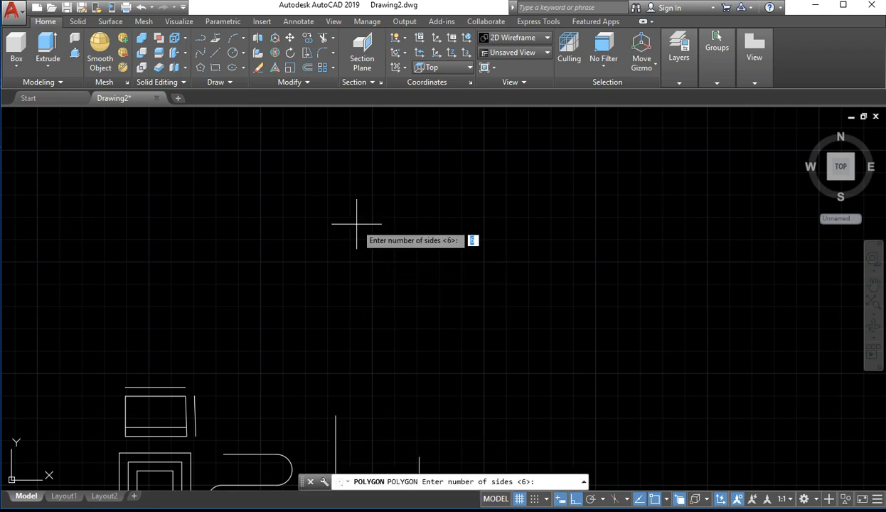
type("6")
key("Return")
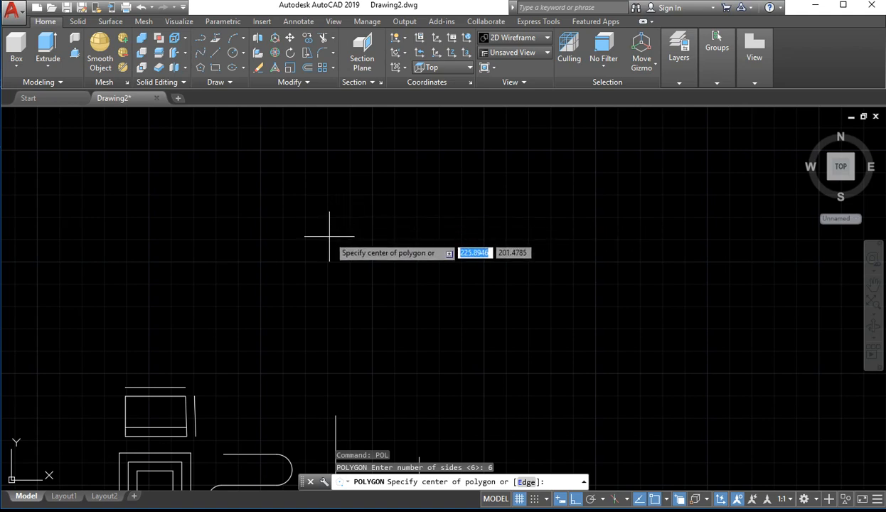
left_click(463, 299)
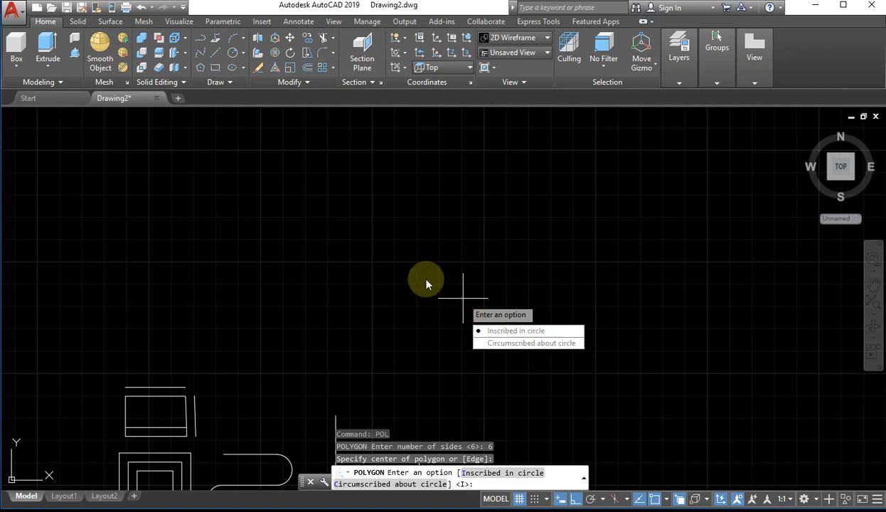
left_click(509, 331)
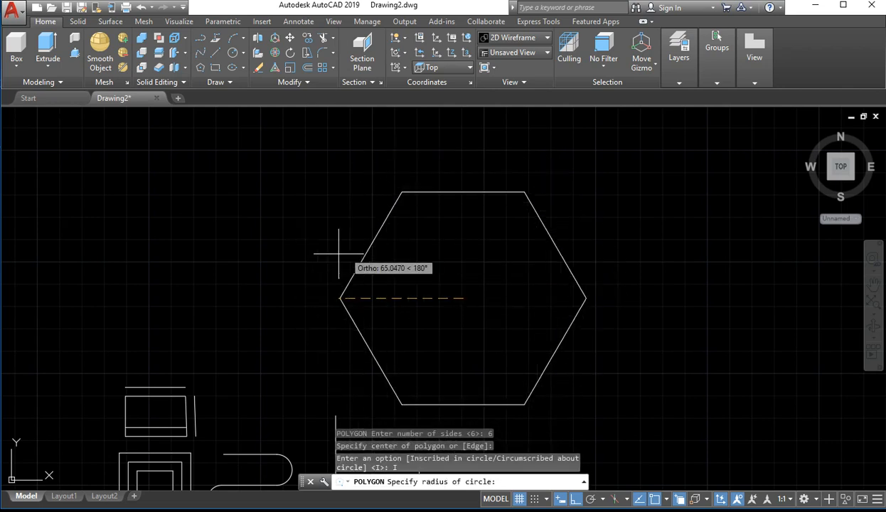
scroll(334, 284, "down", 5)
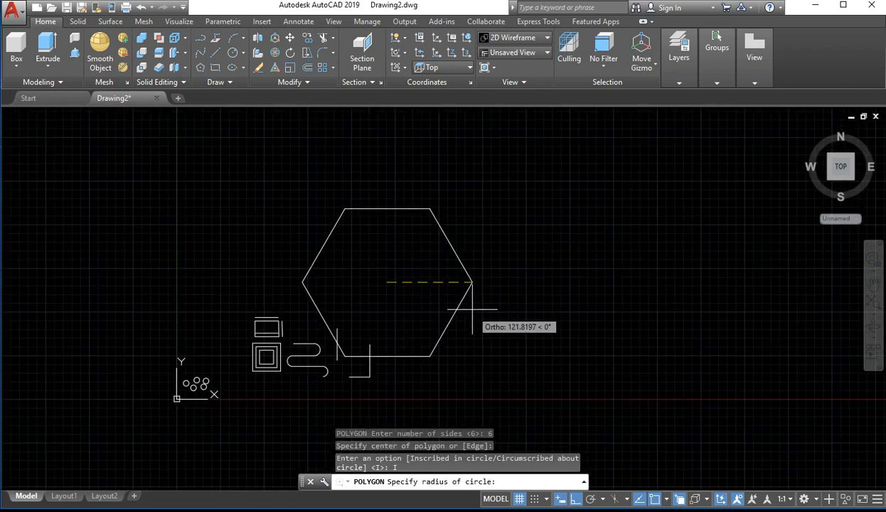
left_click(429, 307)
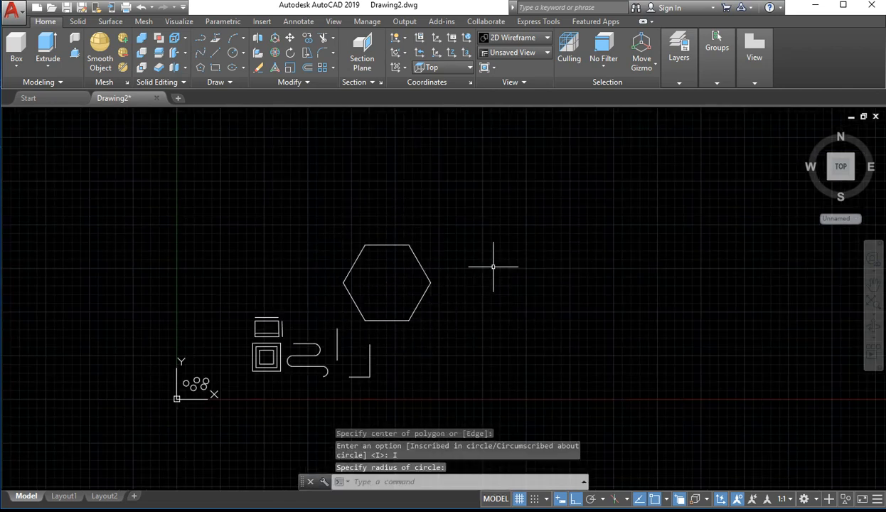
Draw a ten-sided polygon inscribed in a circle, larger than the hexagon and placed above and to its right
middle_click_drag(509, 249, 330, 313)
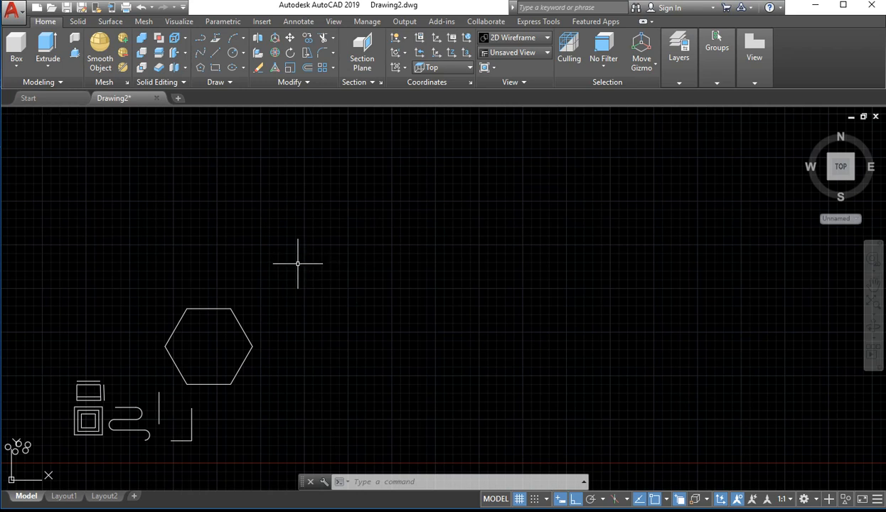
type("v")
key("Return")
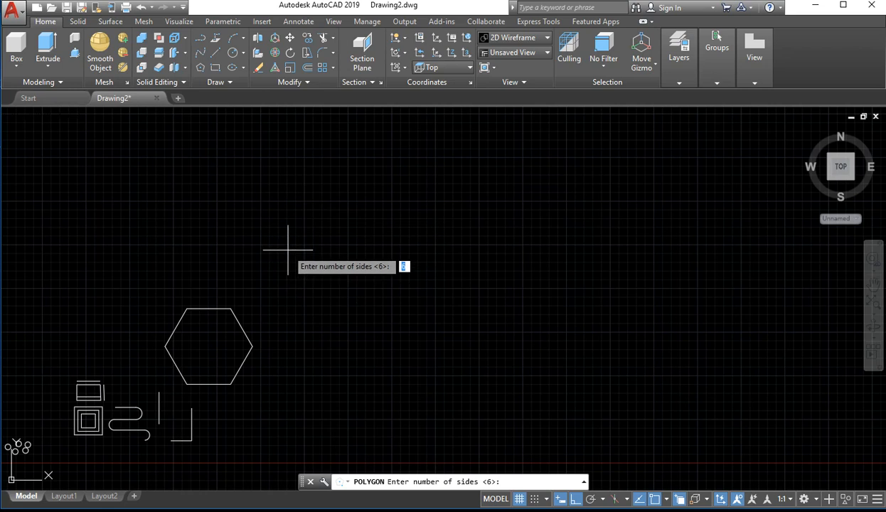
type("10")
key("Return")
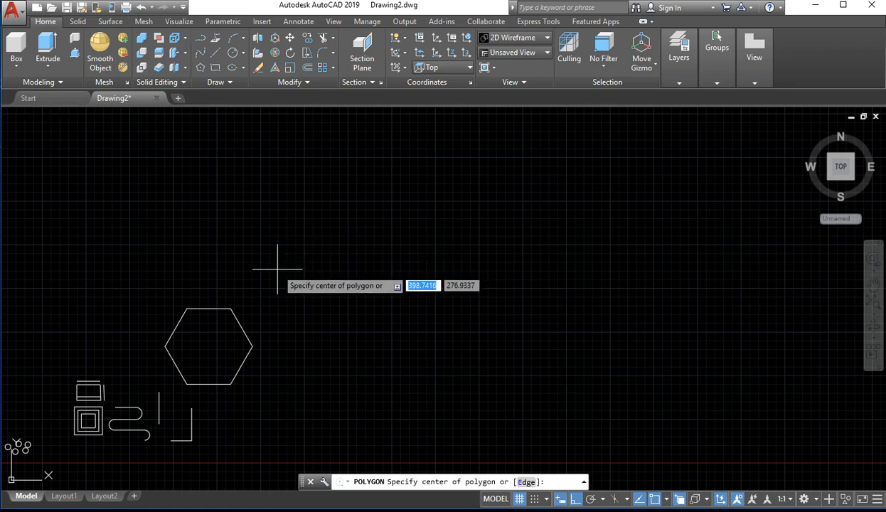
left_click(303, 225)
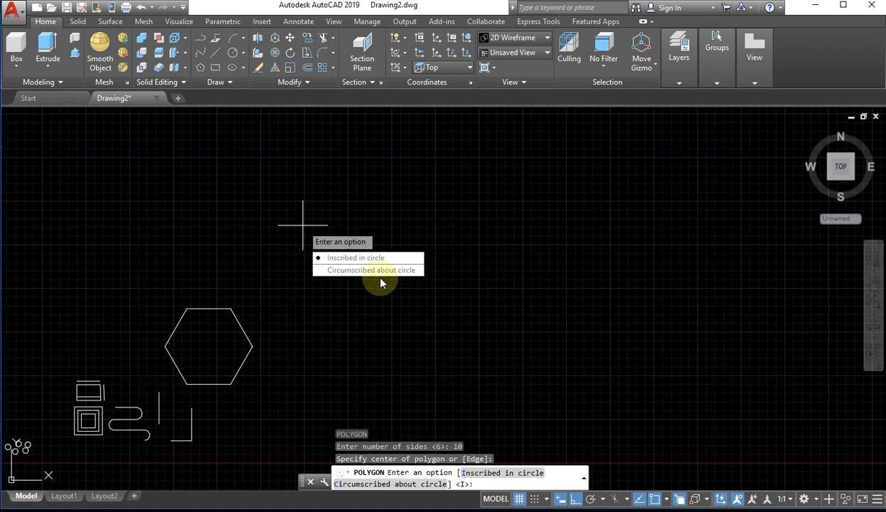
left_click(366, 259)
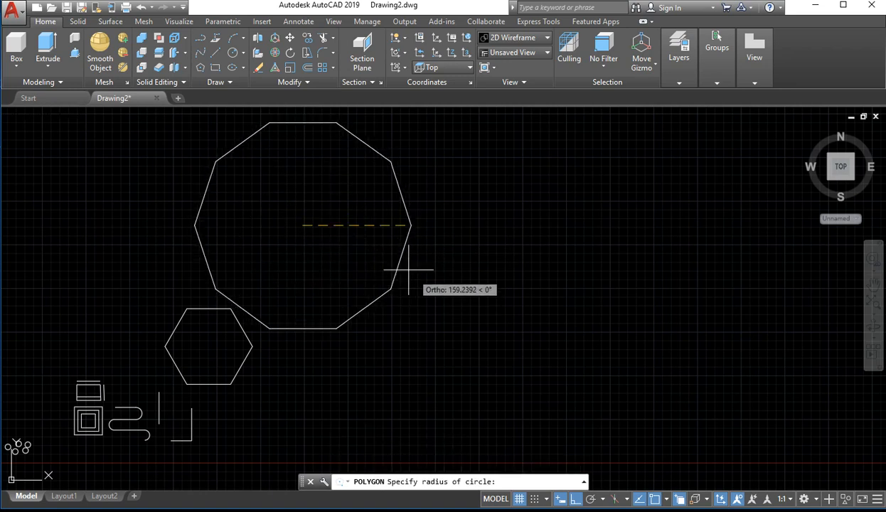
left_click(394, 265)
scroll(421, 263, "down", 2)
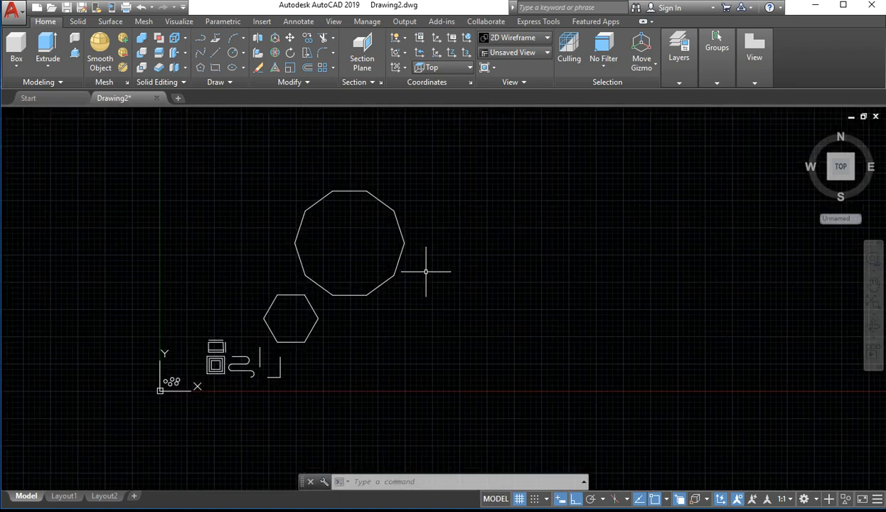
Examine a corner of the ten-sided polygon up close, and look over the hexagon and the smaller shapes
middle_click_drag(427, 275, 305, 311)
scroll(267, 366, "up", 2)
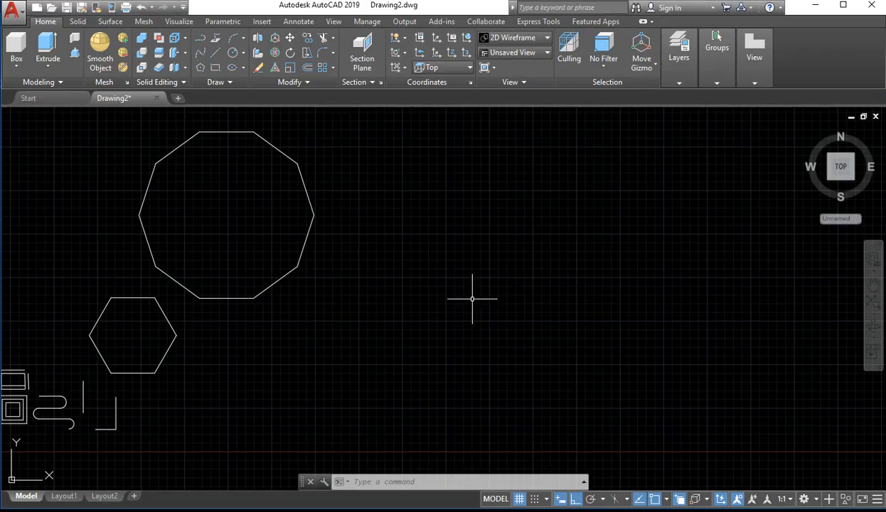
scroll(317, 216, "up", 6)
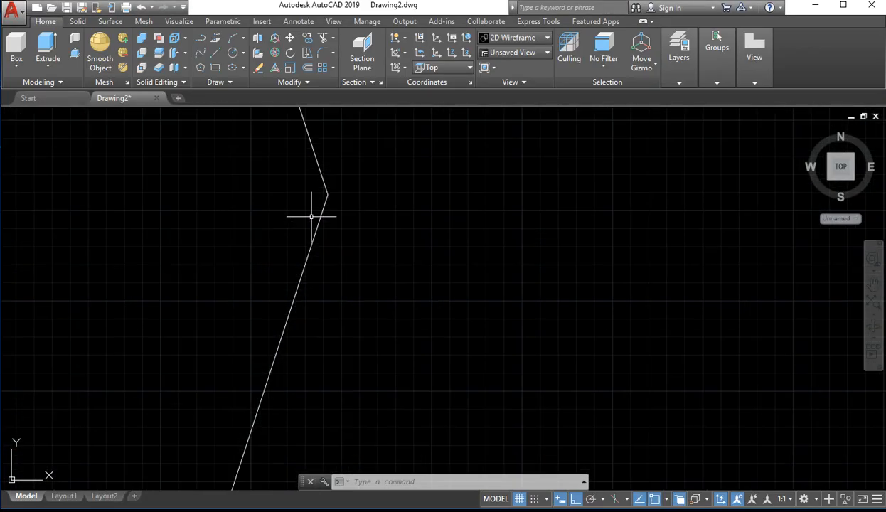
scroll(374, 245, "down", 1)
scroll(388, 263, "down", 2)
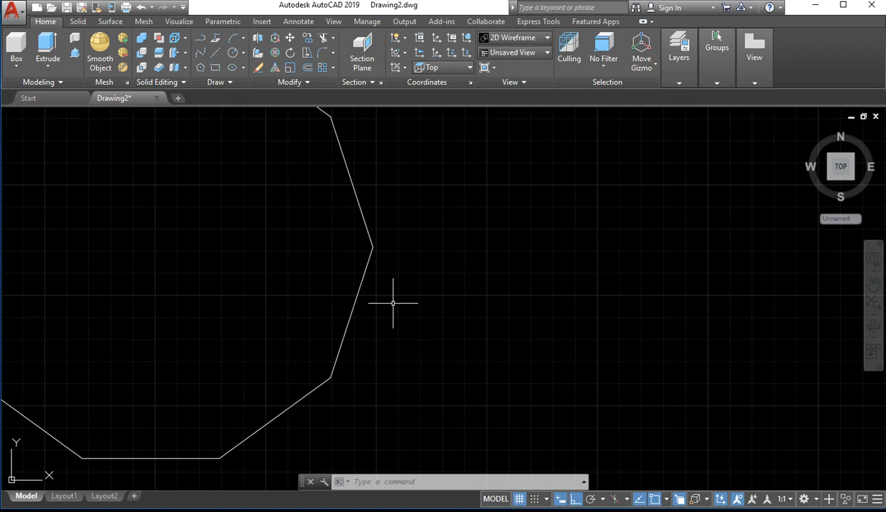
key("Escape")
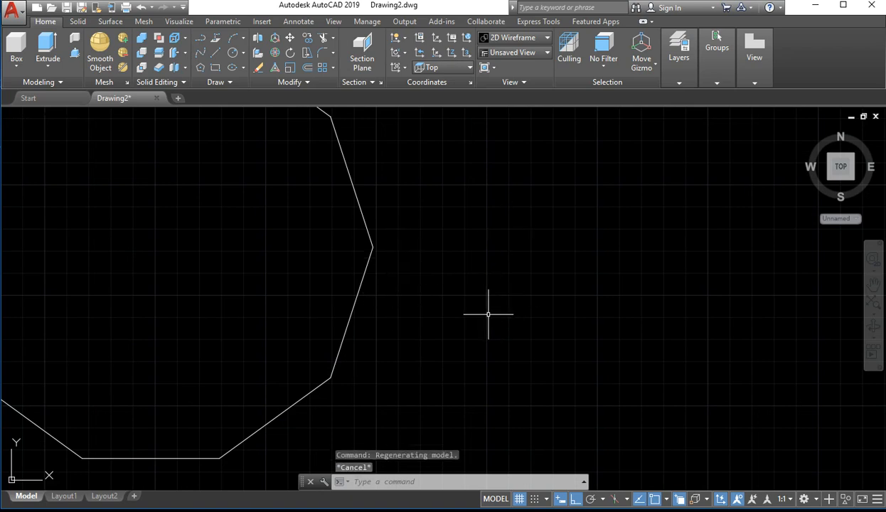
scroll(517, 350, "down", 6)
middle_click_drag(391, 446, 425, 258)
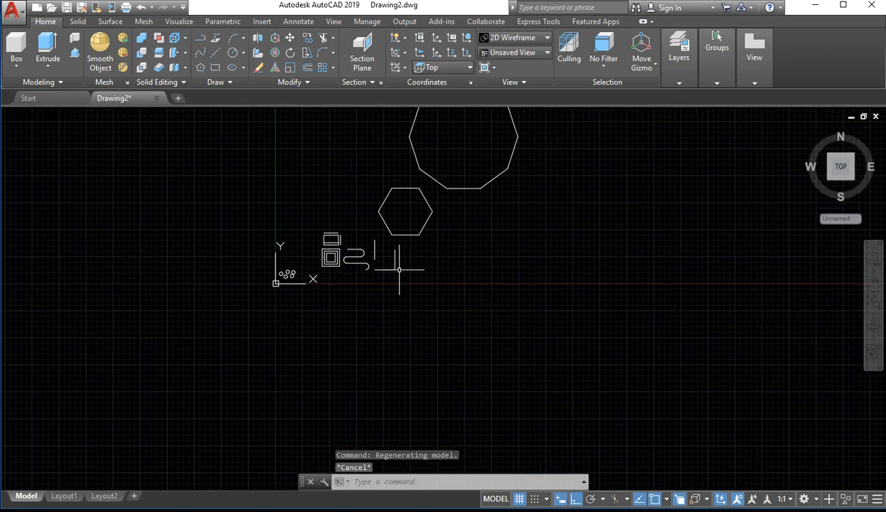
scroll(424, 320, "up", 4)
mouse_move(438, 156)
middle_mouse_down()
mouse_move(347, 440)
mouse_move(375, 372)
middle_mouse_up()
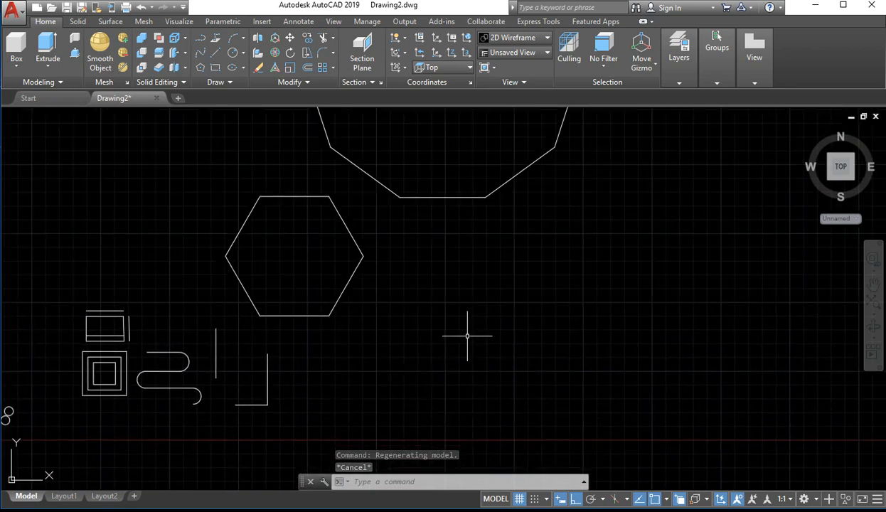
left_click(406, 391)
type("l")
key("Return")
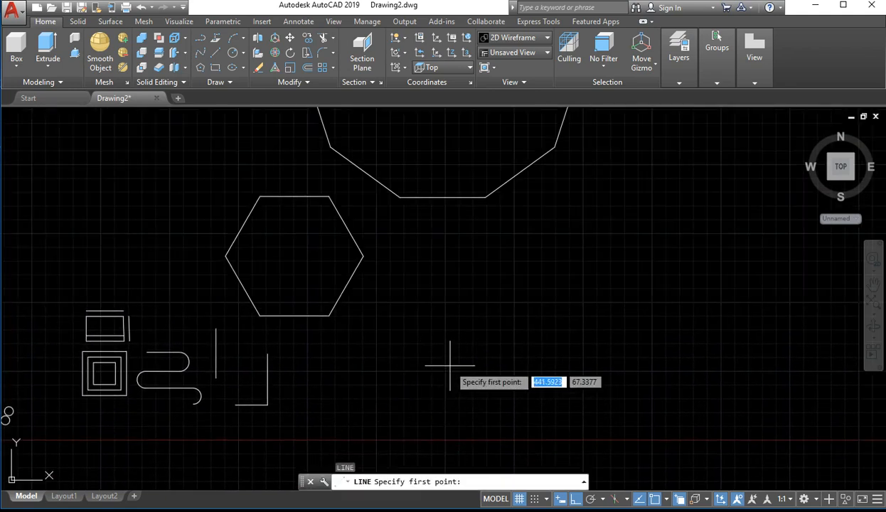
left_click(449, 364)
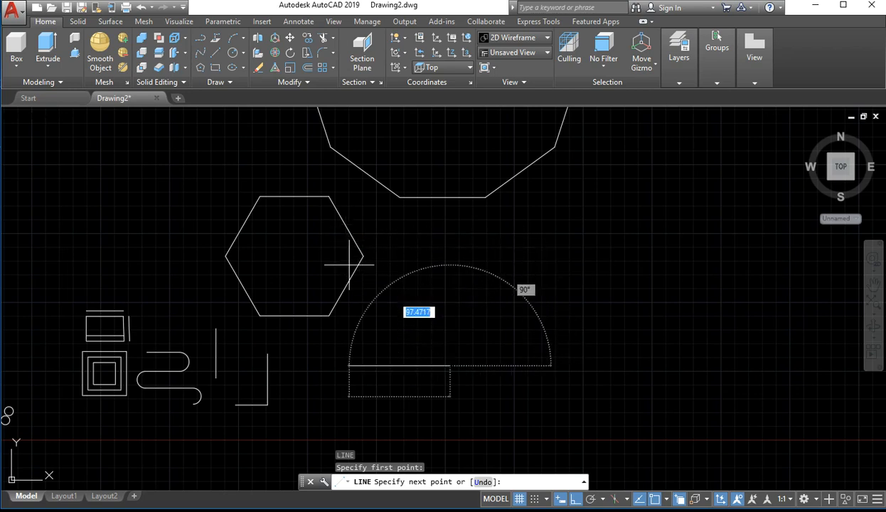
scroll(357, 254, "up", 4)
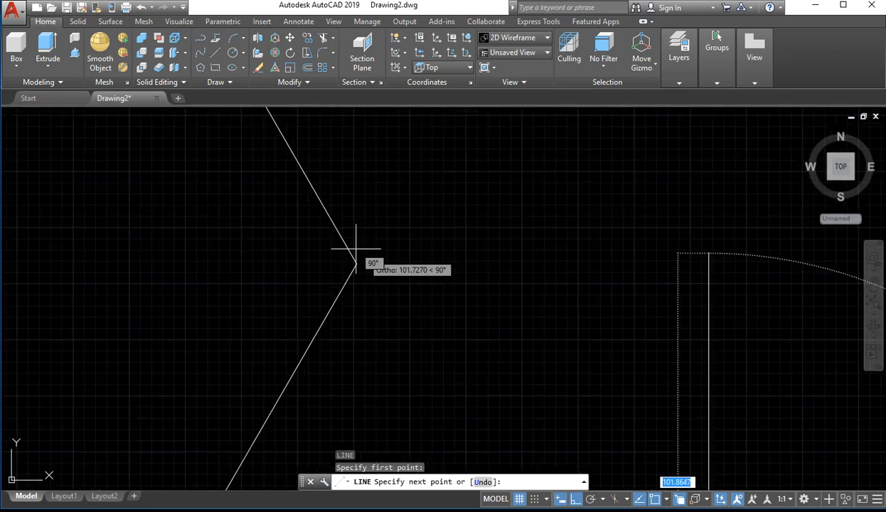
left_click(410, 255)
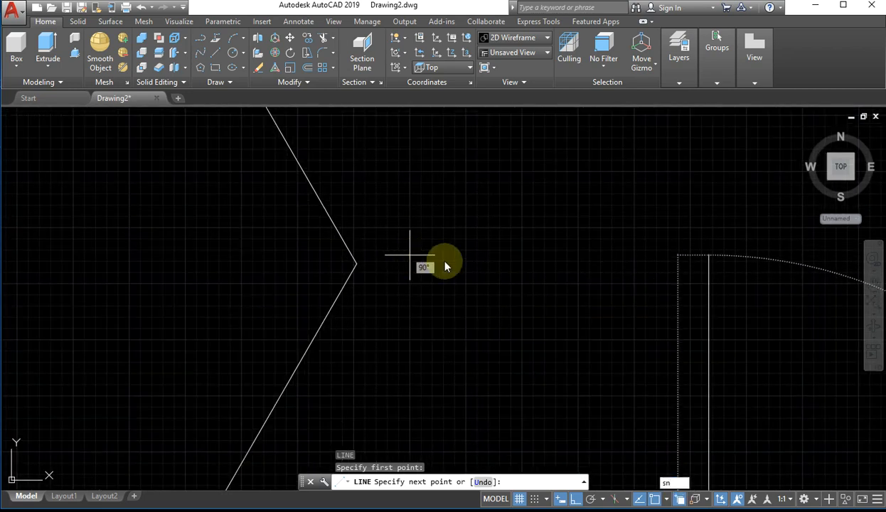
key("Escape")
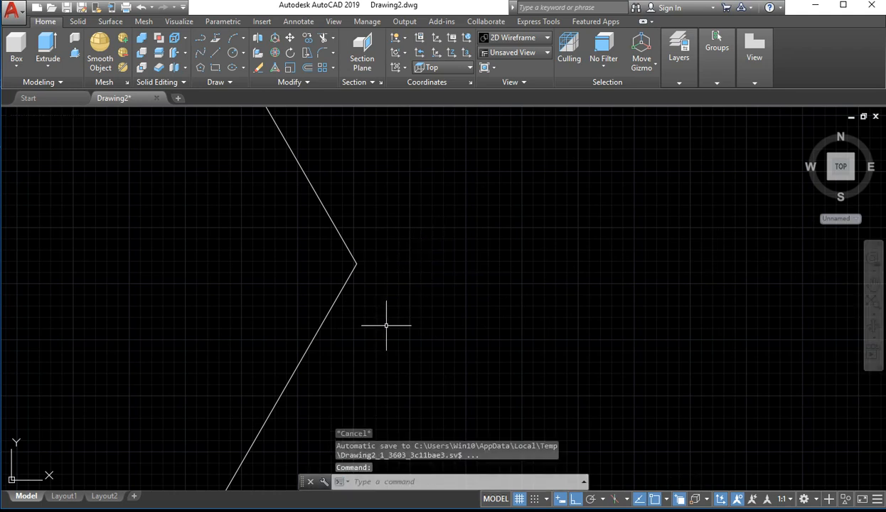
Bring up the Snap command's spacing options and leave the command without entering a value
type("SN")
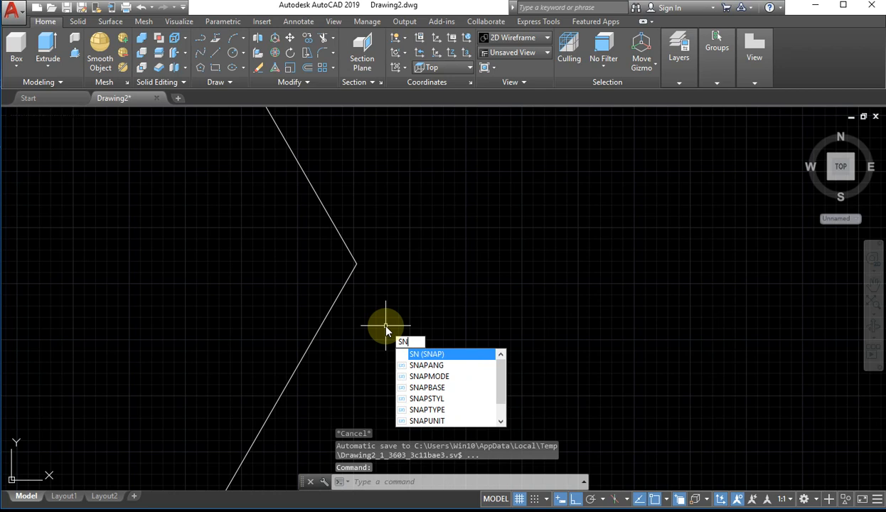
key("Return")
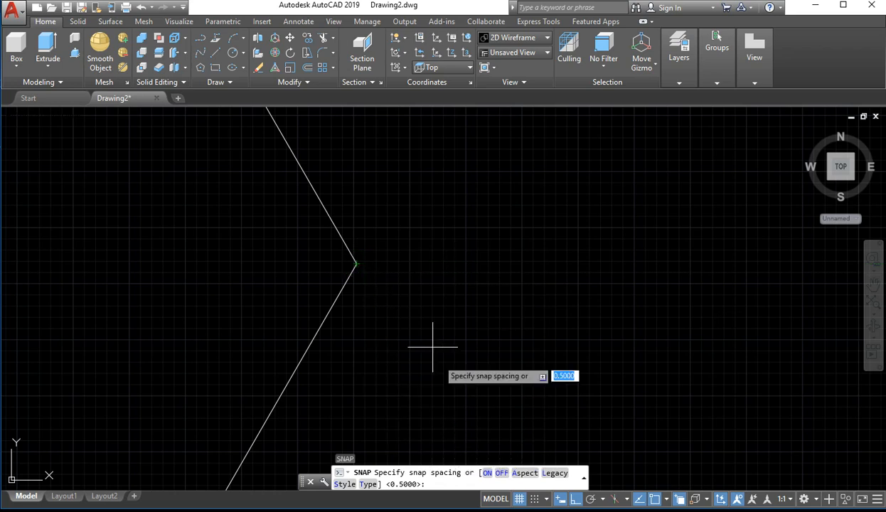
key("Escape")
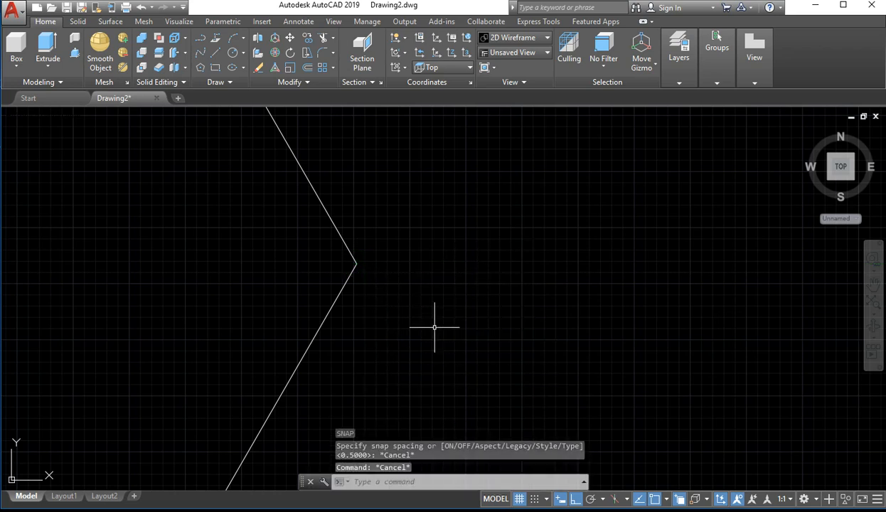
scroll(423, 290, "down", 5)
scroll(419, 317, "down", 3)
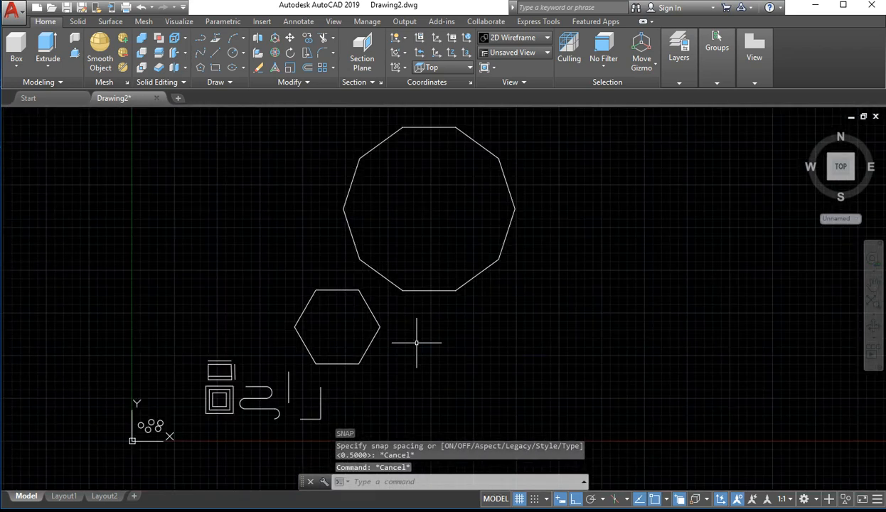
scroll(429, 329, "up", 5)
middle_click_drag(411, 310, 460, 332)
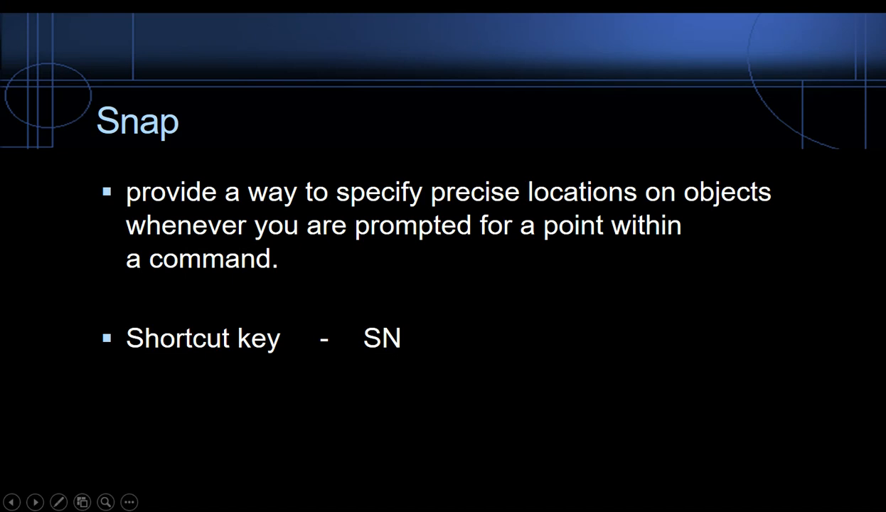
key("Right")
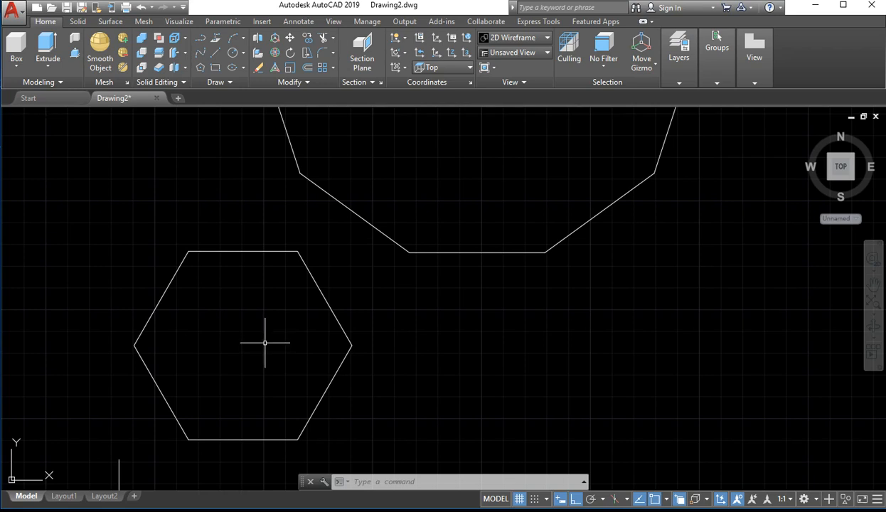
Rotate the hexagon freehand by about 54 degrees around a point near its centre, with Ortho mode switched off
left_click(433, 317)
left_click(240, 409)
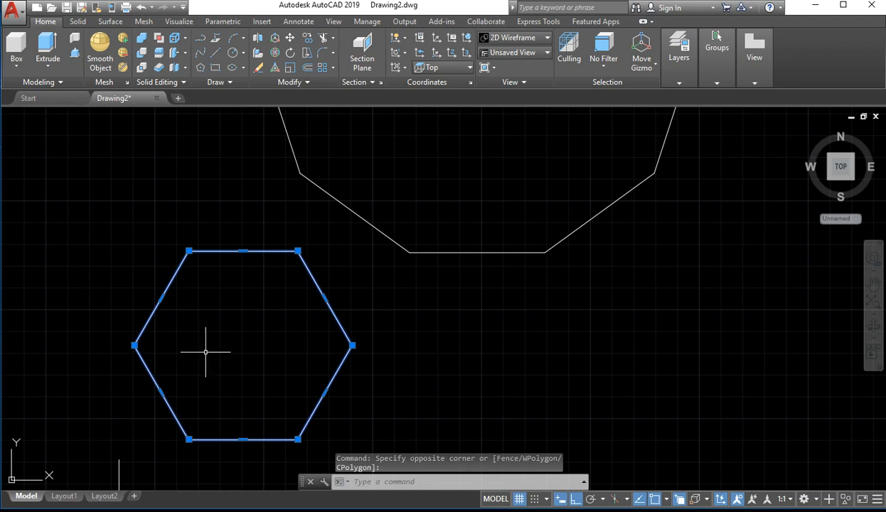
left_click(205, 352)
type("r")
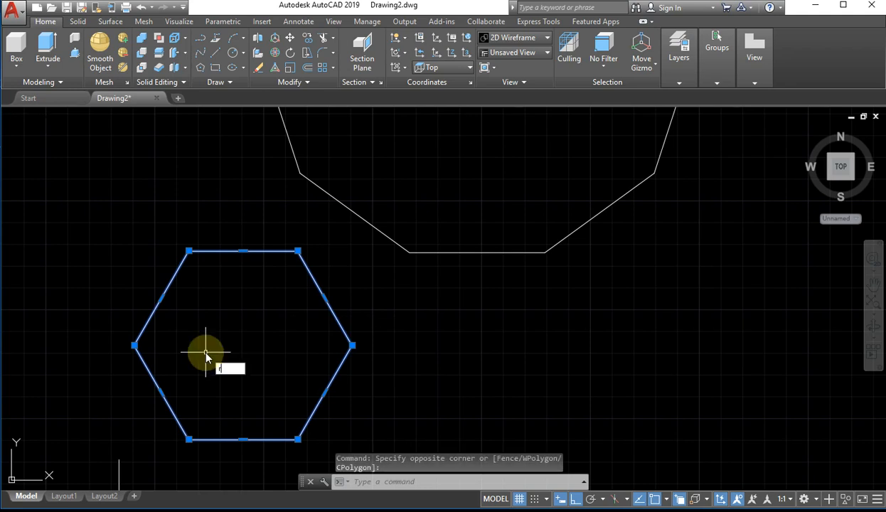
type("o")
key("Return")
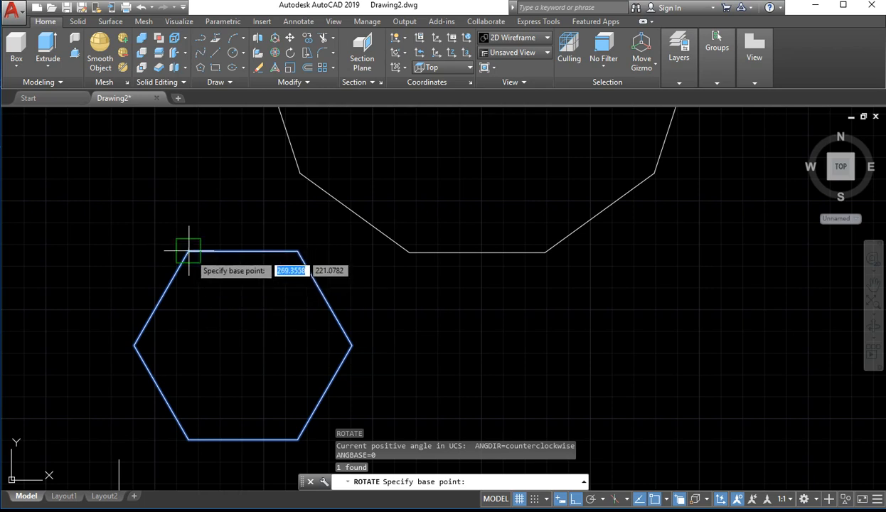
left_click(249, 348)
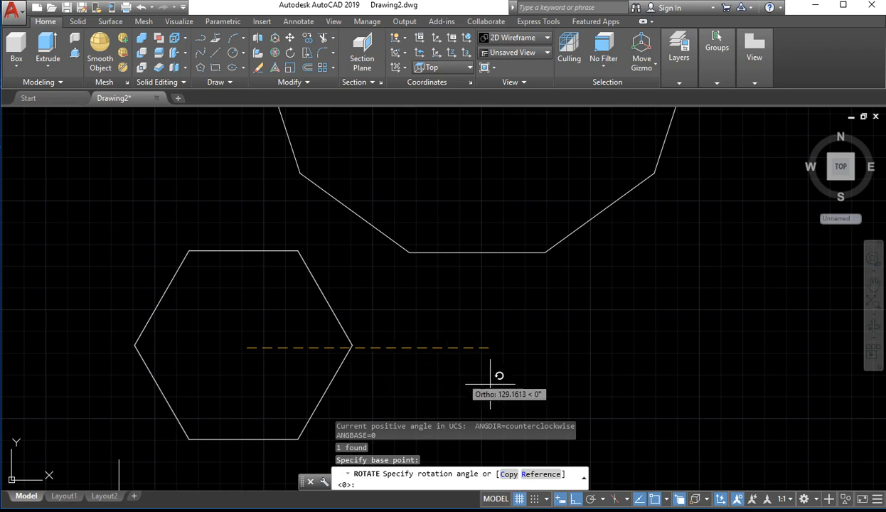
left_click(576, 500)
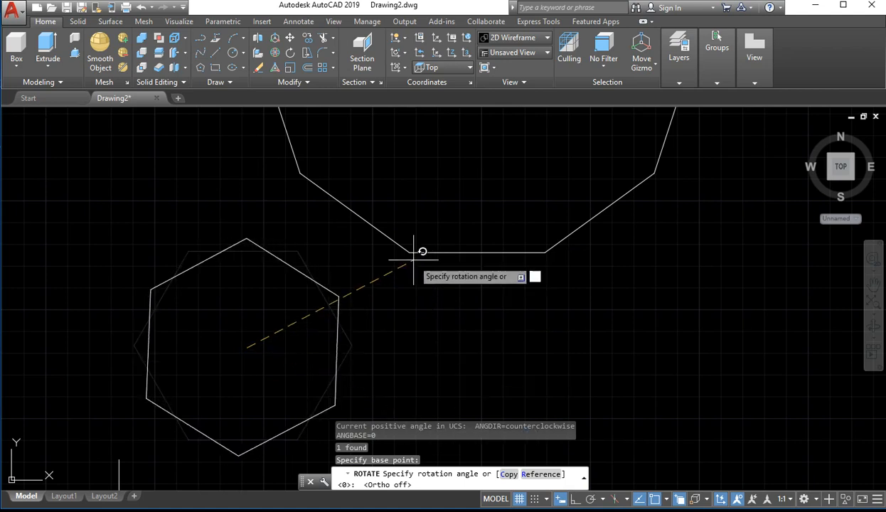
left_click(354, 198)
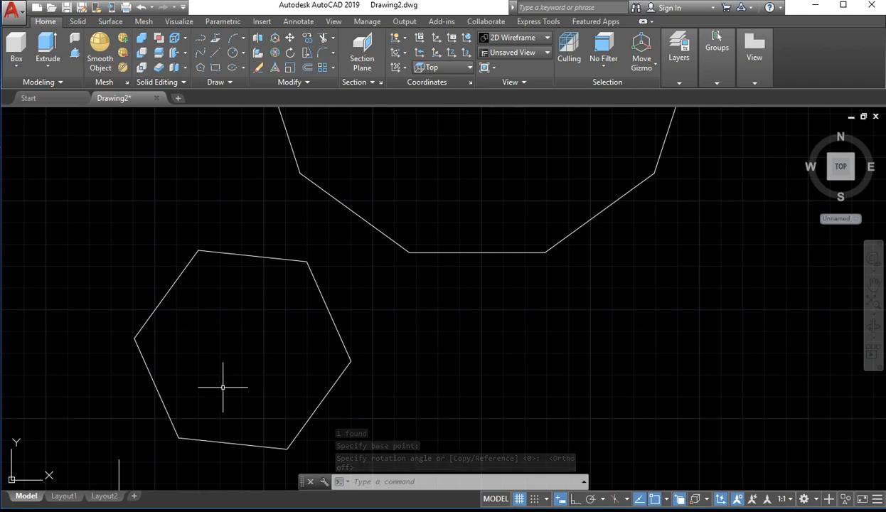
Rotate the tilted hexagon by exactly 45 degrees around a base point near its centre
type("ro")
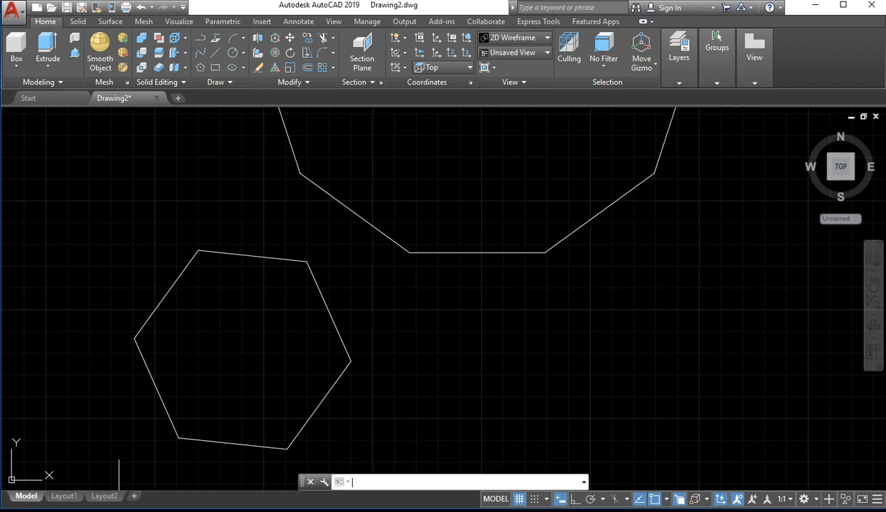
key("Return")
left_click(327, 308)
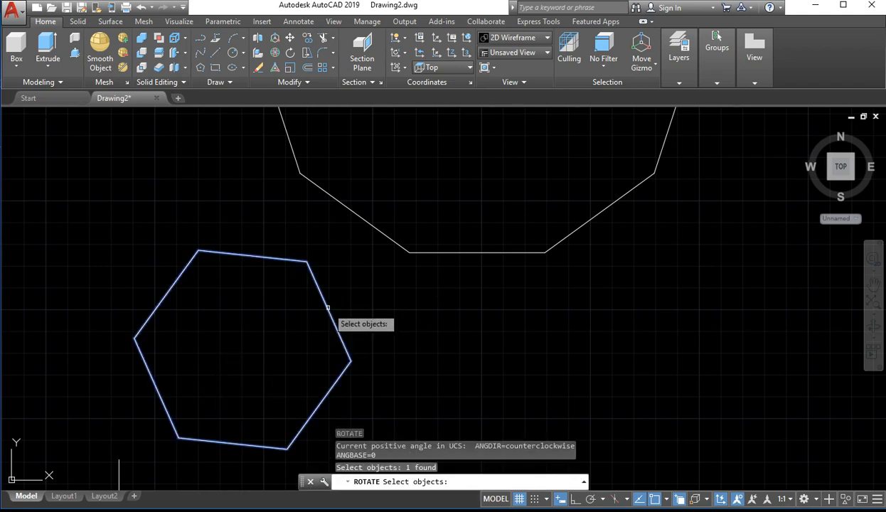
left_click(249, 348)
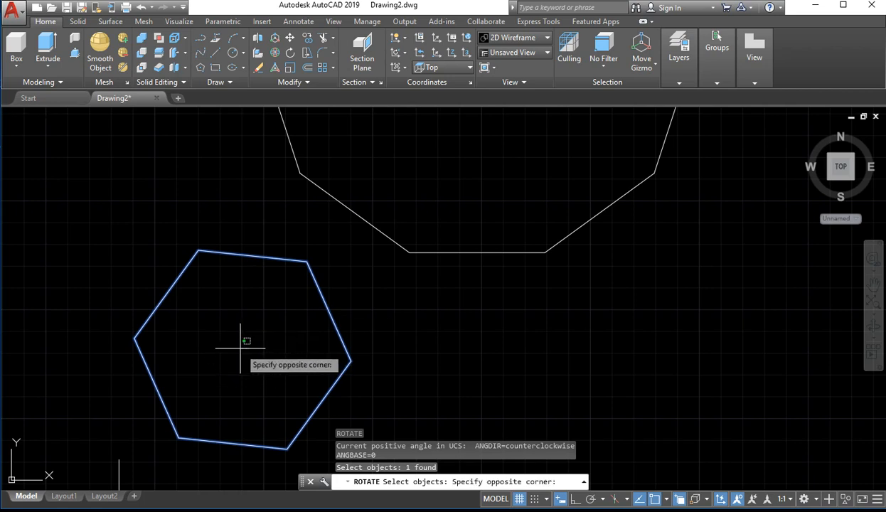
left_click(241, 348)
left_click(377, 310)
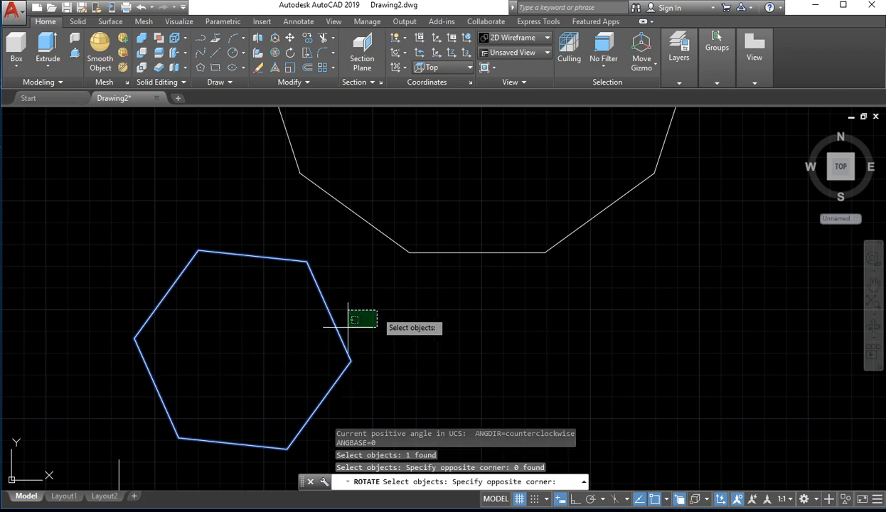
left_click(224, 404)
type("ro")
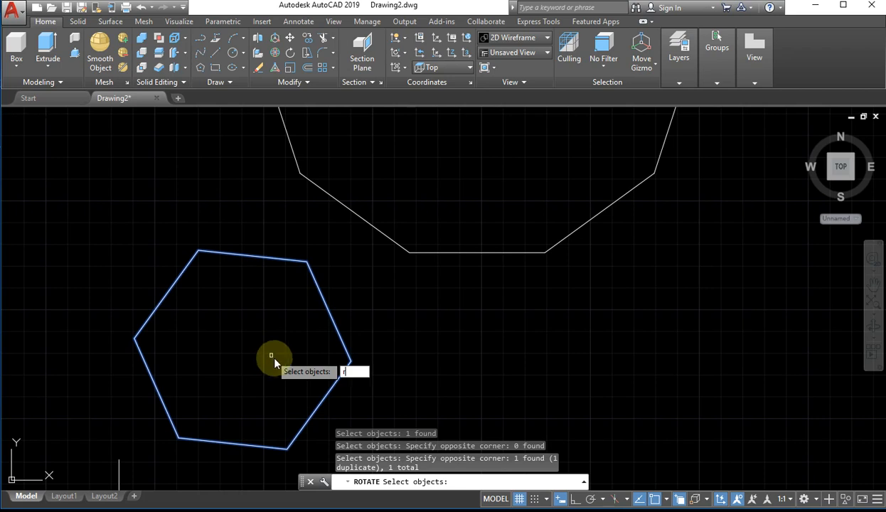
key("Return")
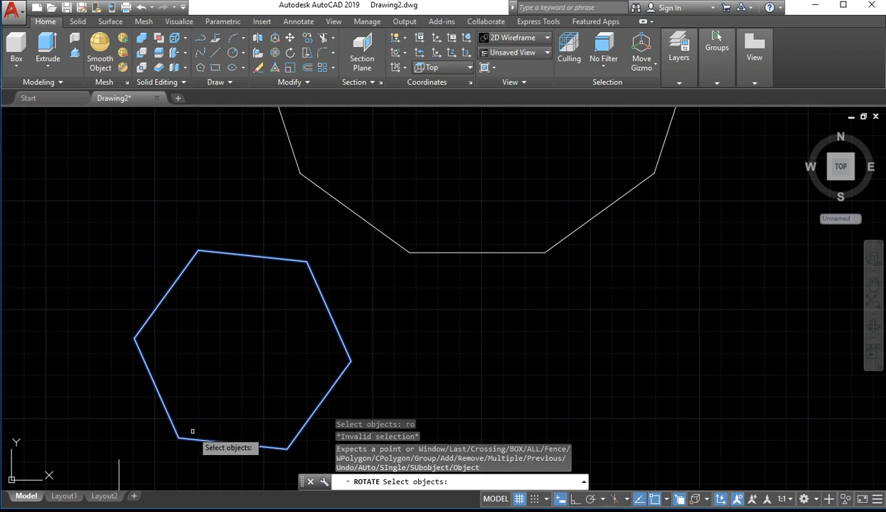
key("Return")
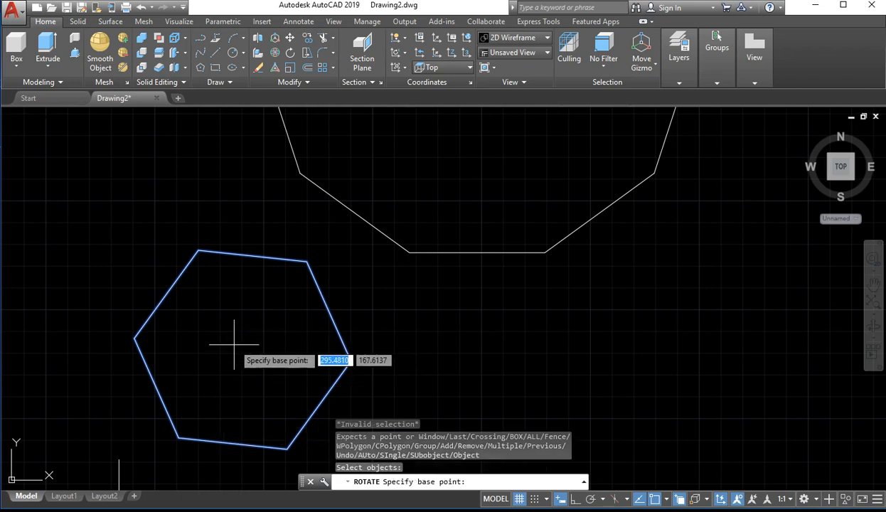
left_click(252, 353)
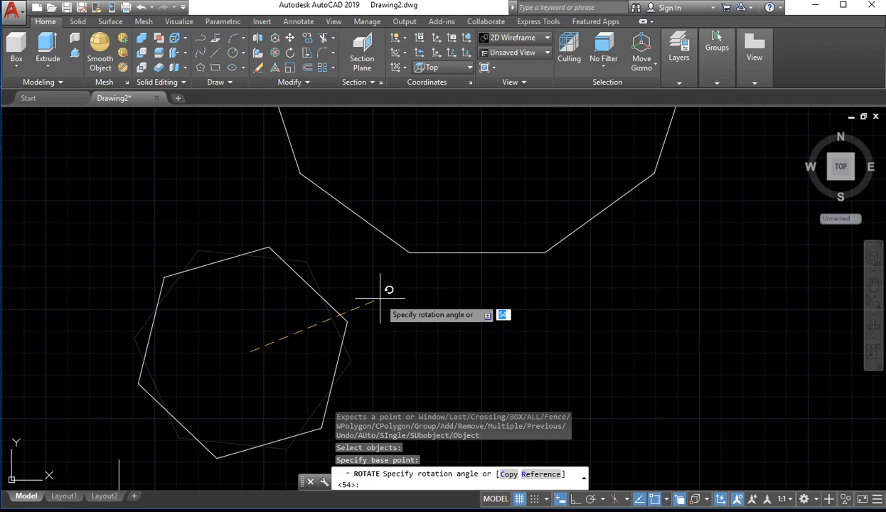
type("45")
key("Return")
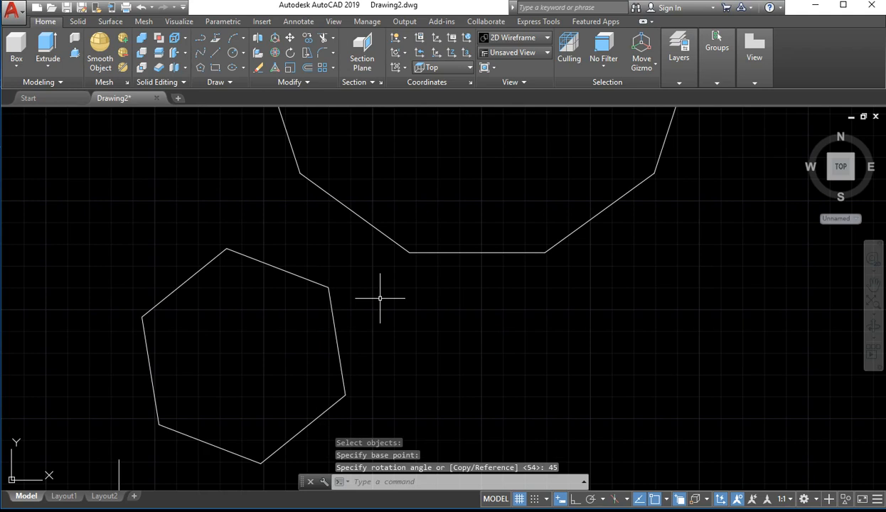
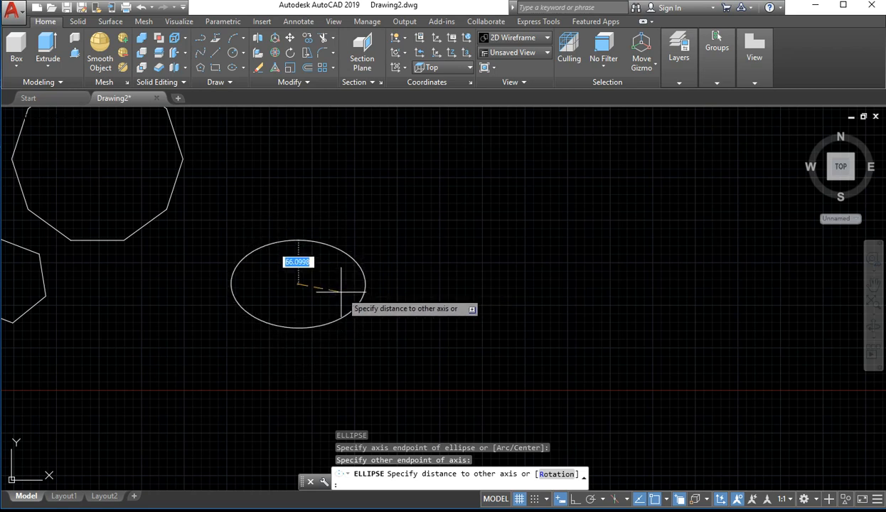
Finish the first ellipse with a half-axis of about 66, and draw an overlapping wider ellipse in Ortho mode with a horizontal half-axis of about 155
left_click(341, 283)
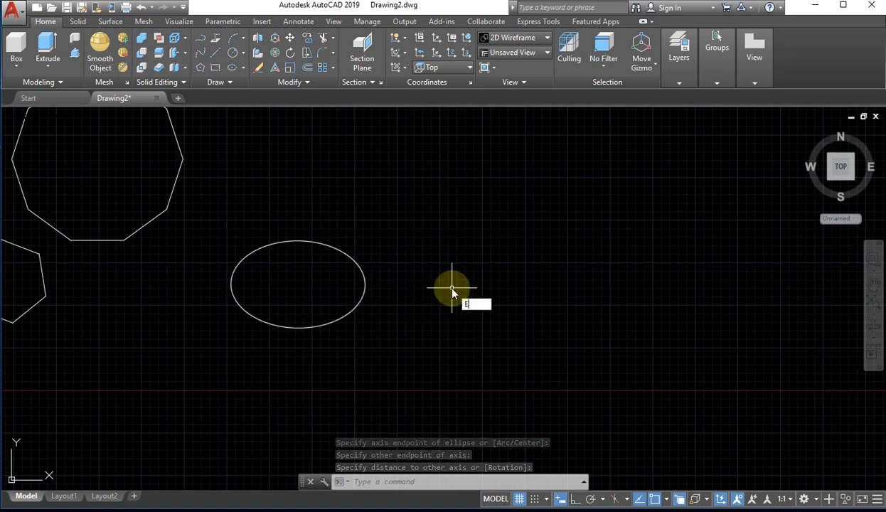
type("El")
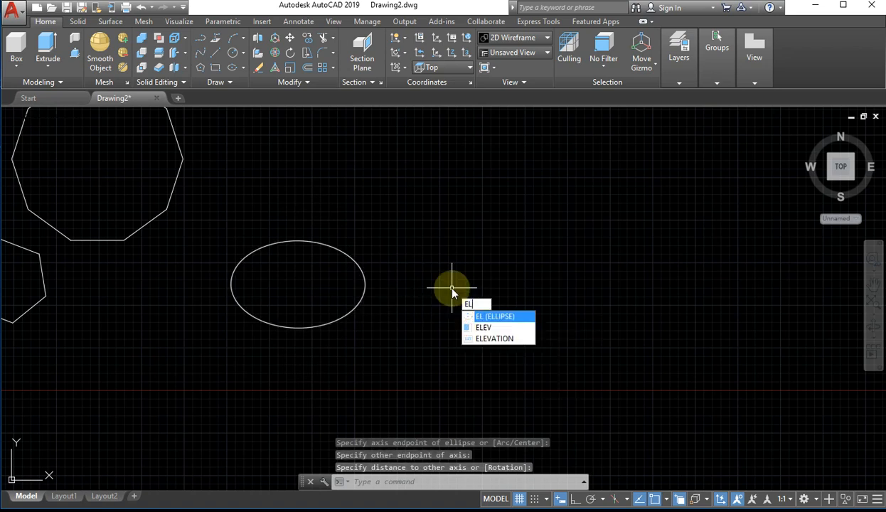
key("Return")
left_click(432, 243)
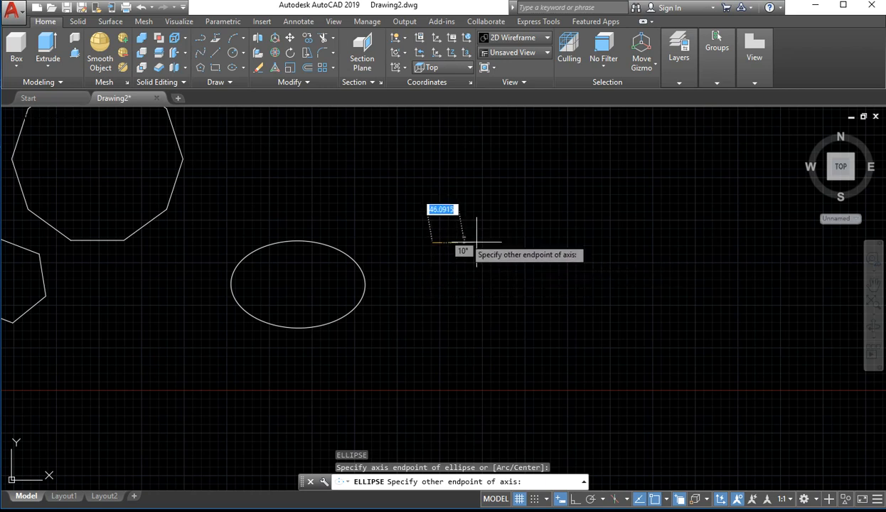
left_click(575, 499)
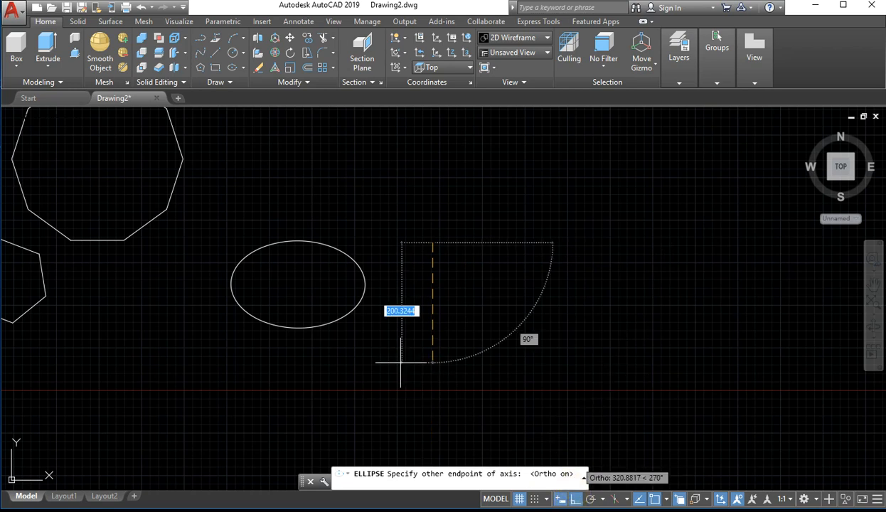
left_click(441, 332)
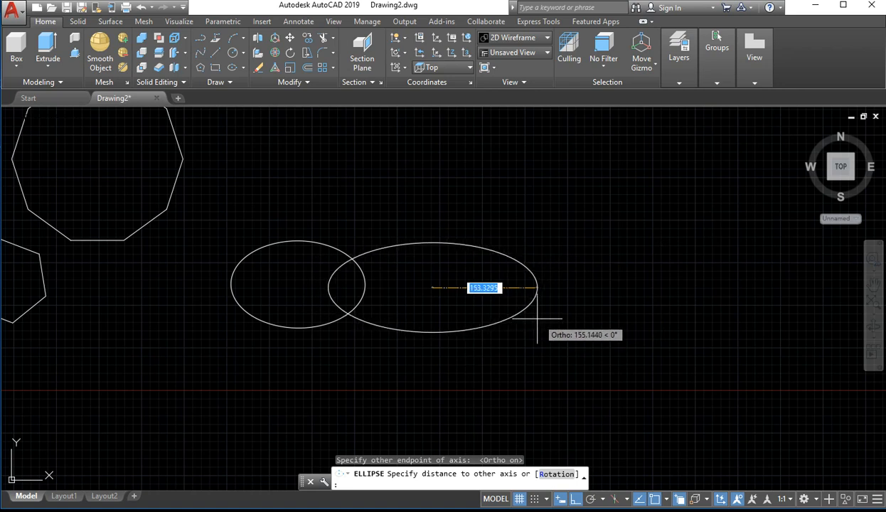
left_click(537, 319)
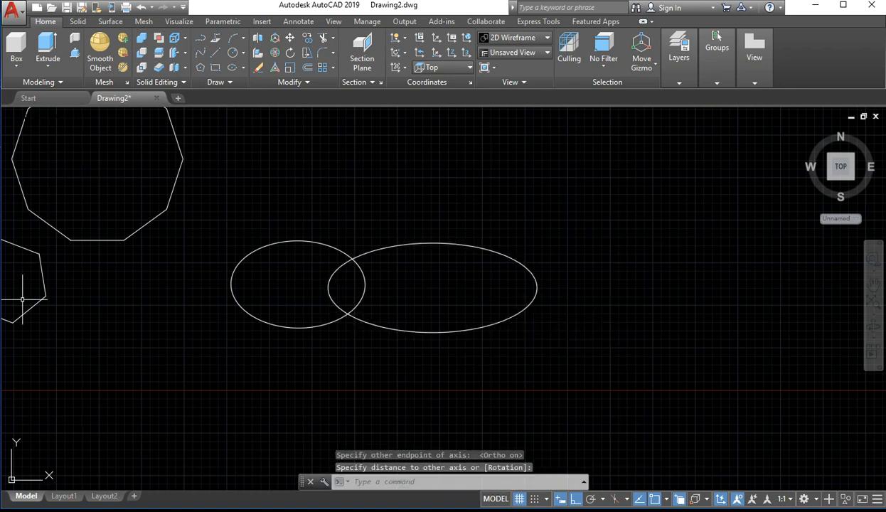
scroll(460, 333, "up", 4)
scroll(461, 332, "down", 4)
middle_click_drag(405, 326, 347, 413)
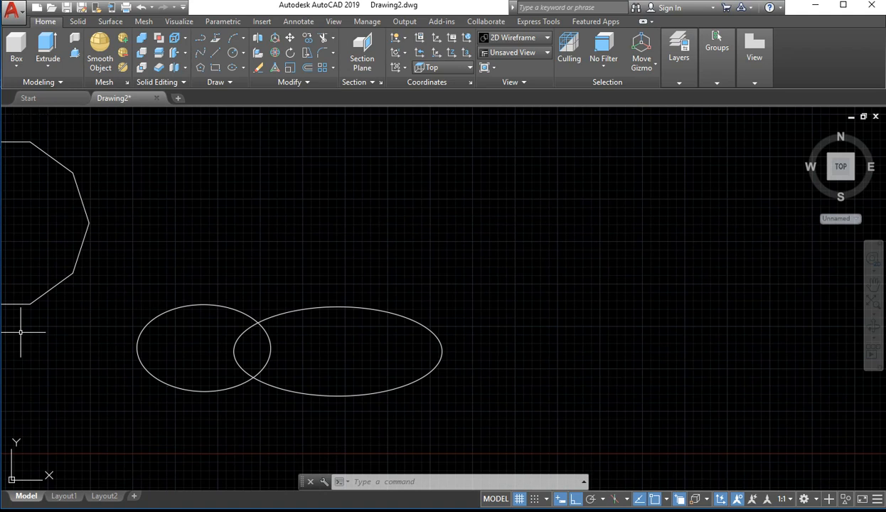
left_click(234, 68)
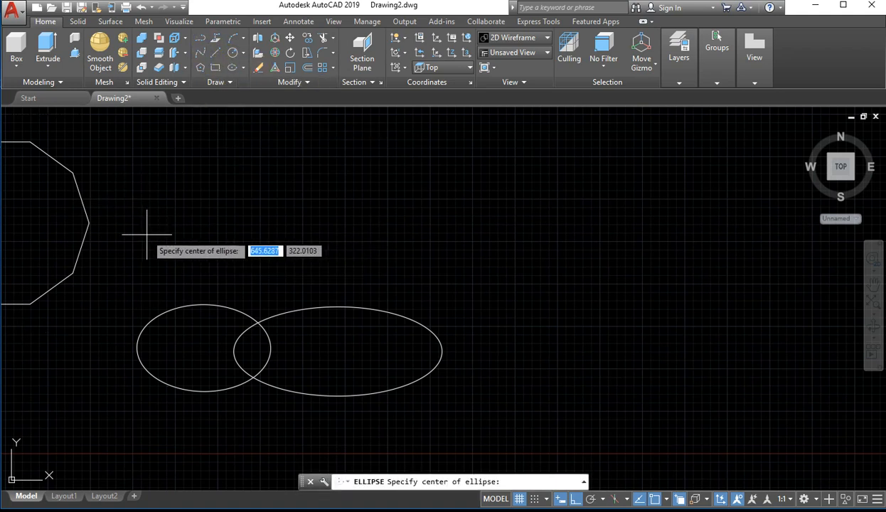
key("Escape")
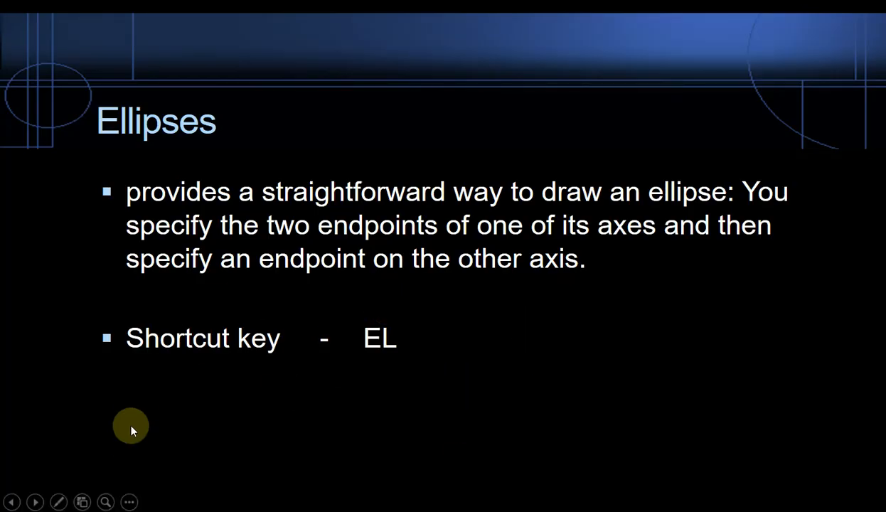
left_click(35, 502)
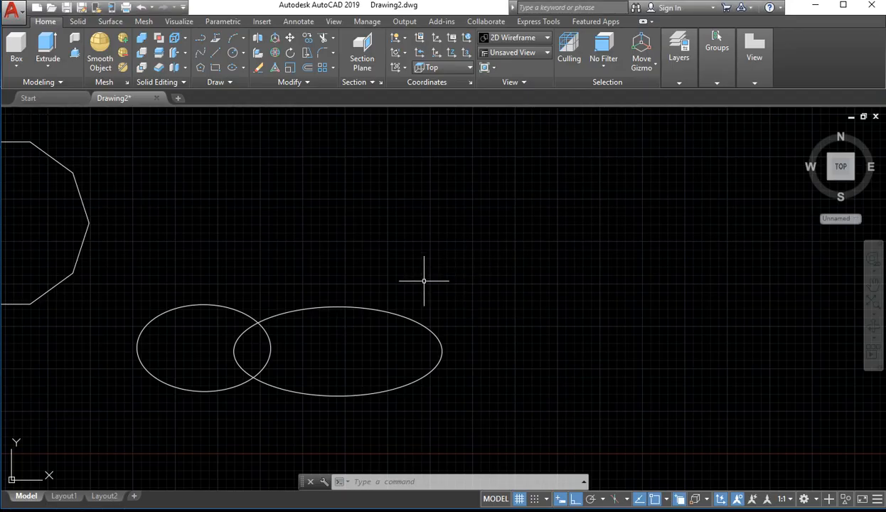
left_click(530, 240)
left_click(389, 359)
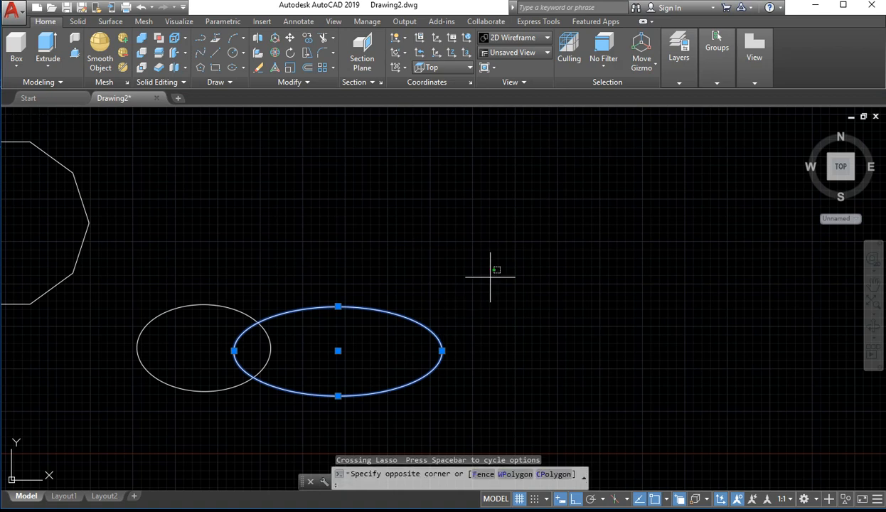
key("Escape")
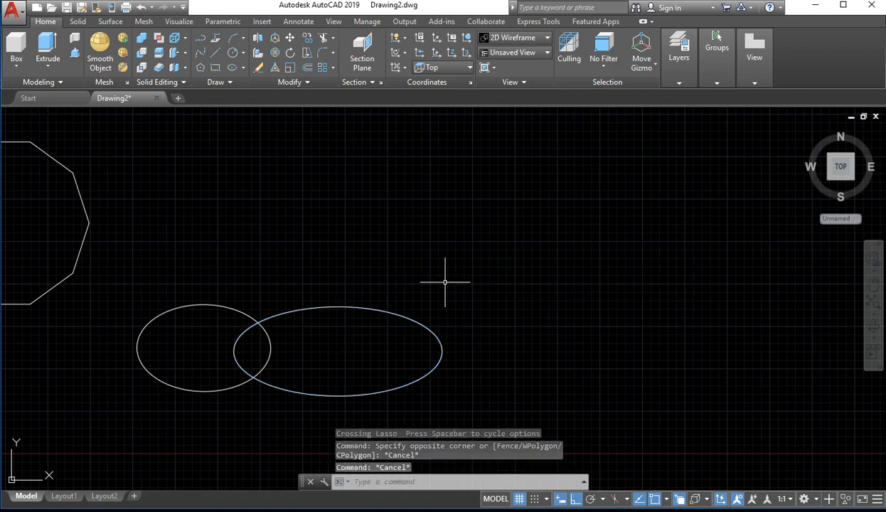
Scale the wider ellipse up freehand, using its centre as the base point
type("SC")
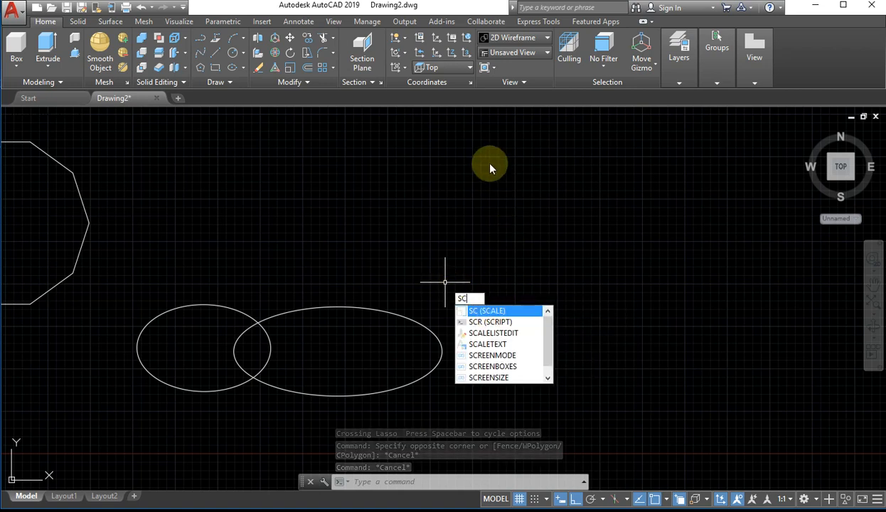
key("Return")
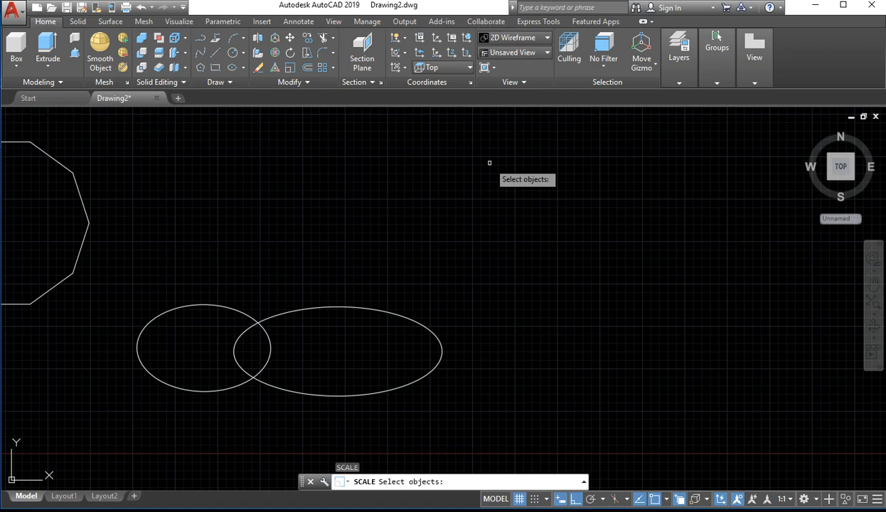
left_click(364, 307)
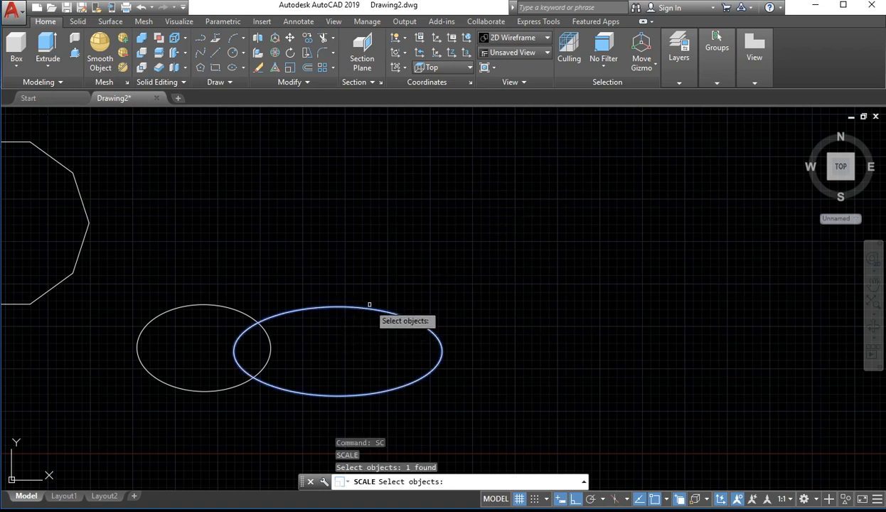
key("Return")
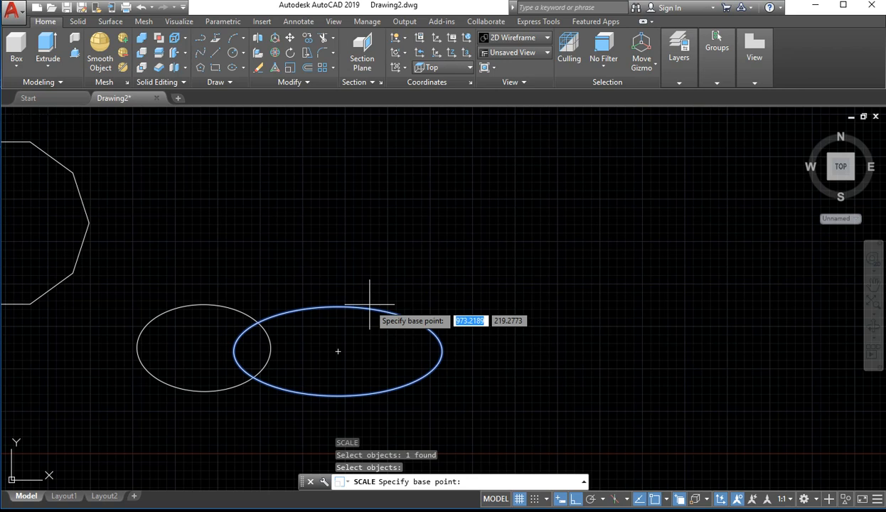
left_click(338, 351)
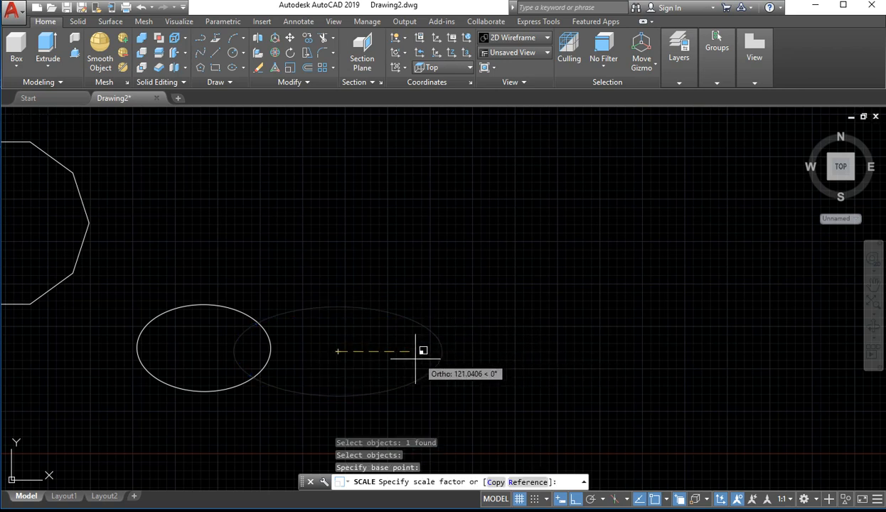
left_click(559, 354)
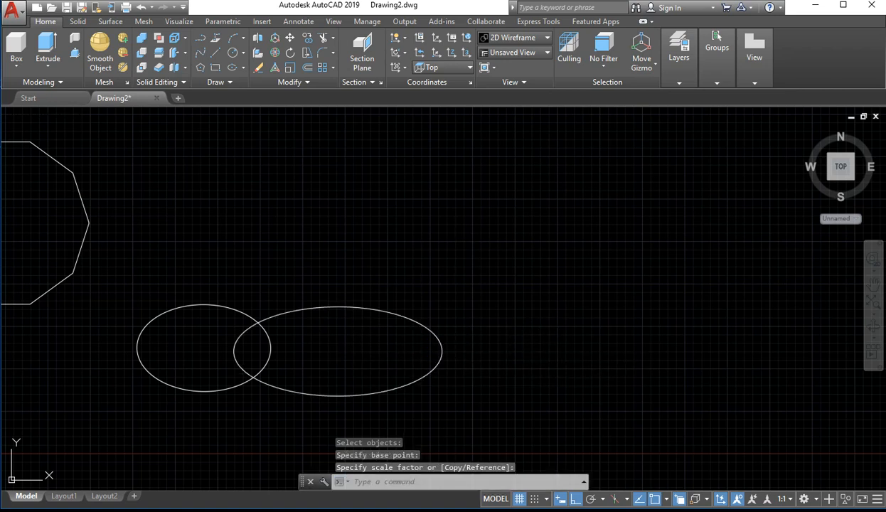
Scale the wider ellipse up freehand with Ortho on, using a base point just outside its upper-right edge
left_click(470, 271)
left_click(353, 349)
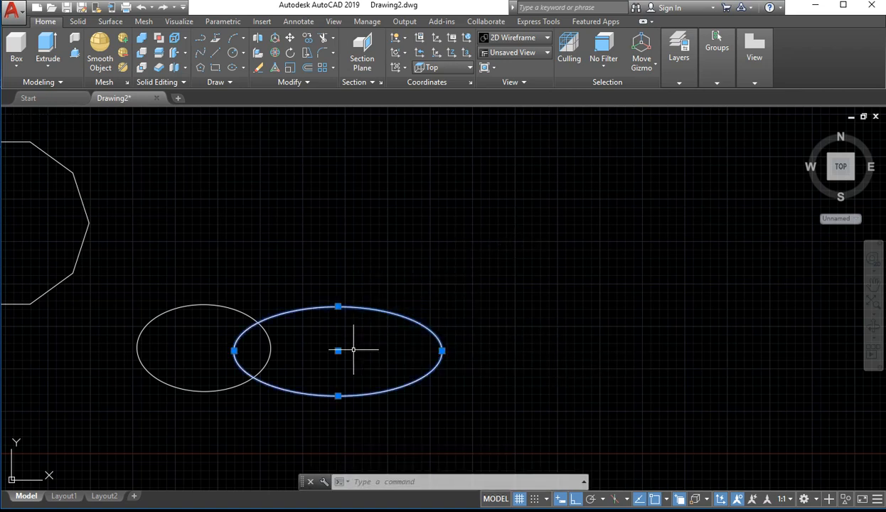
type("s")
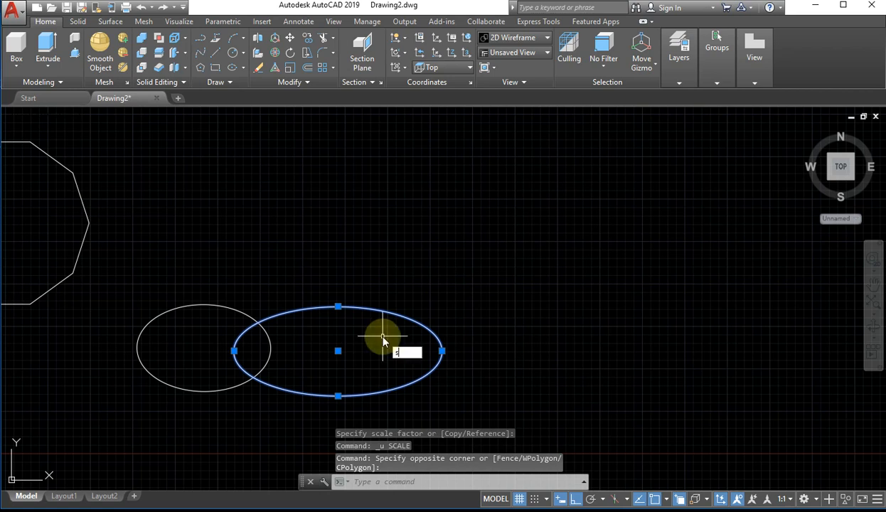
type("c")
key("Return")
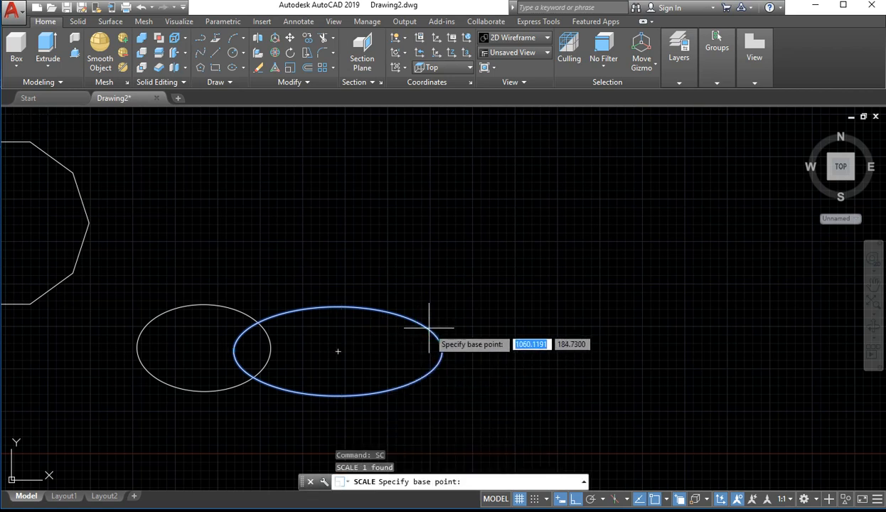
left_click(453, 306)
scroll(436, 311, "down", 8)
scroll(438, 310, "up", 2)
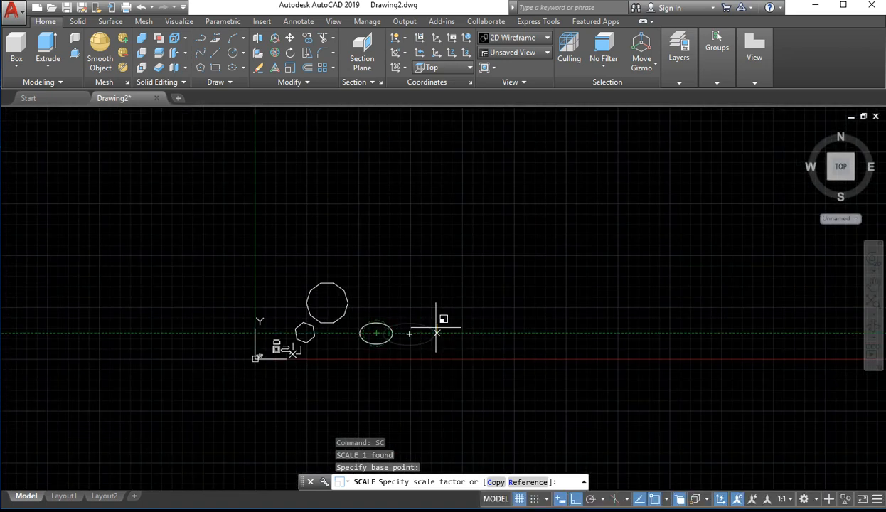
scroll(432, 328, "up", 10)
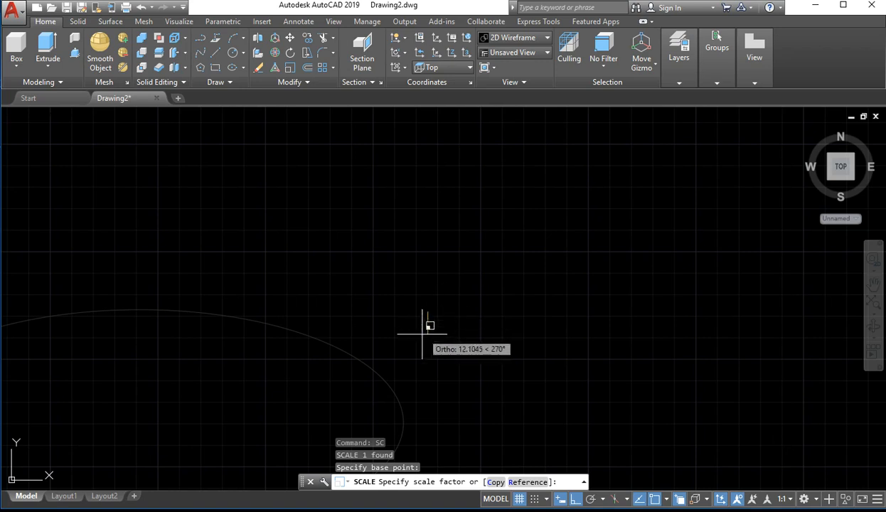
left_click(433, 310)
Examine the size of the scaled ellipse against the polygons and the smaller ellipse, overall and close up
scroll(192, 380, "down", 2)
scroll(193, 380, "down", 5)
scroll(222, 396, "up", 5)
middle_click_drag(139, 415, 556, 315)
scroll(498, 302, "up", 3)
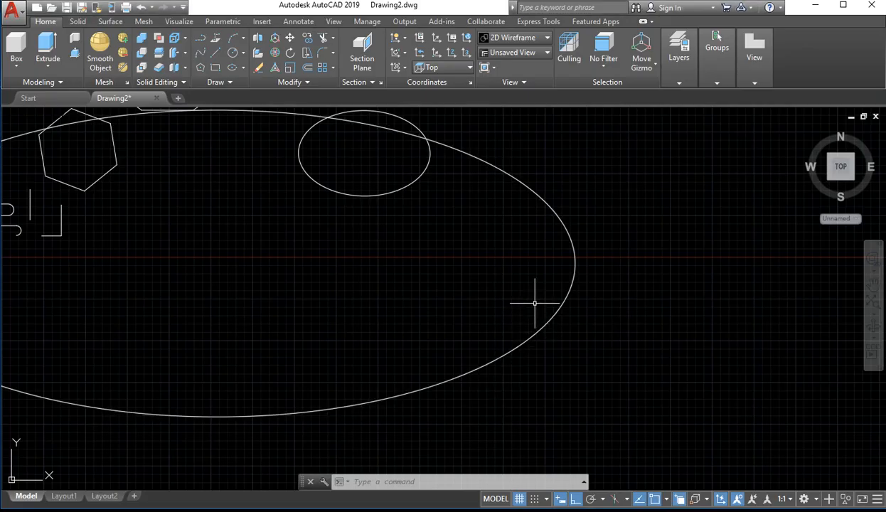
scroll(534, 303, "down", 5)
scroll(396, 251, "up", 6)
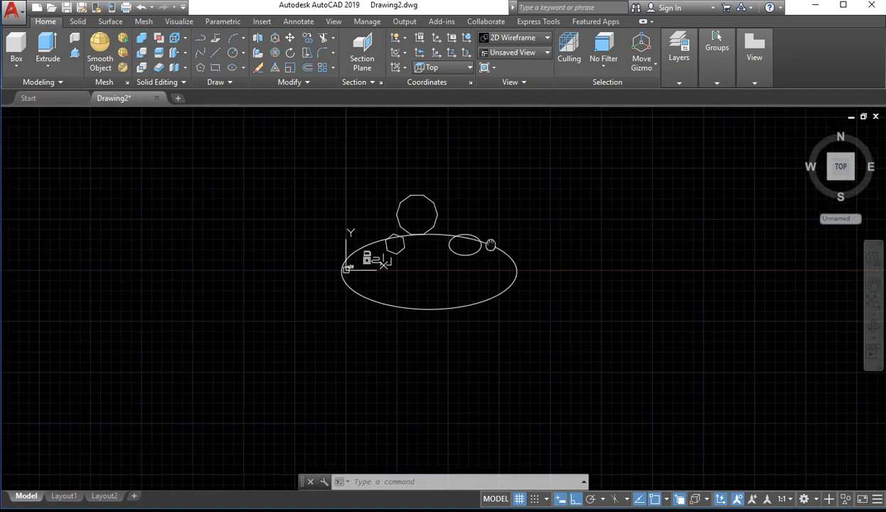
mouse_move(419, 154)
middle_mouse_down()
mouse_move(379, 310)
mouse_move(387, 302)
middle_mouse_up()
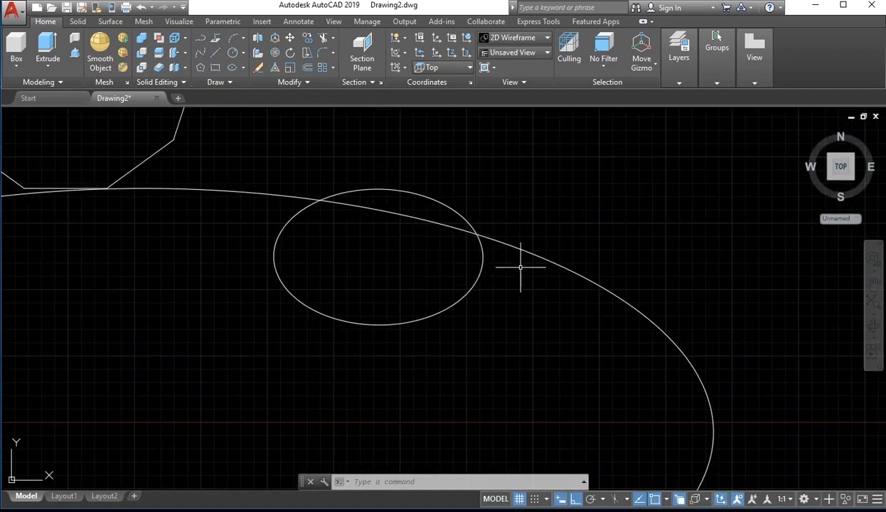
scroll(177, 248, "down", 1)
scroll(157, 246, "up", 1)
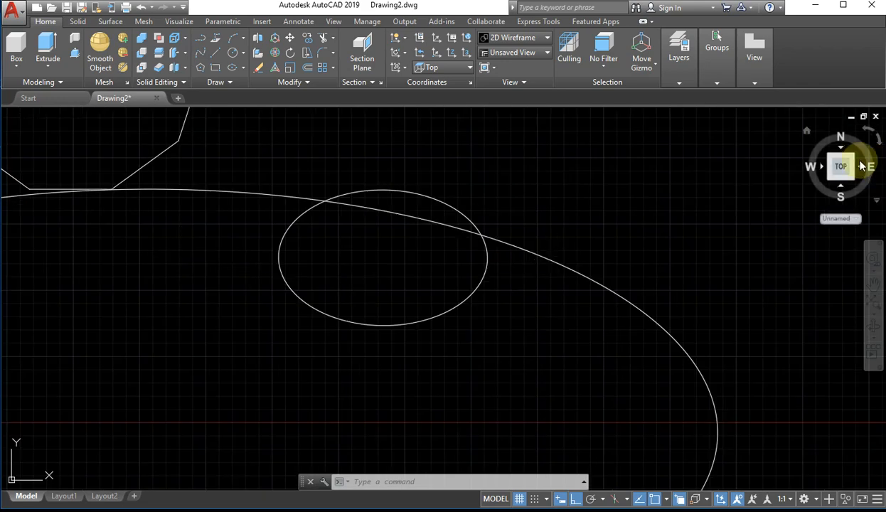
In an isometric view, use Stretch to raise the smaller ellipse about 103 units along the Z axis from a base point inside it
left_click(828, 180)
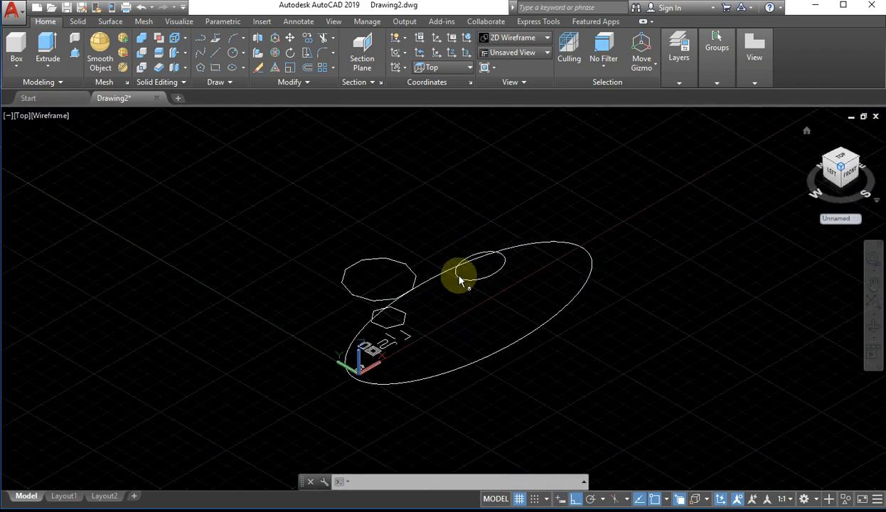
scroll(397, 252, "down", 4)
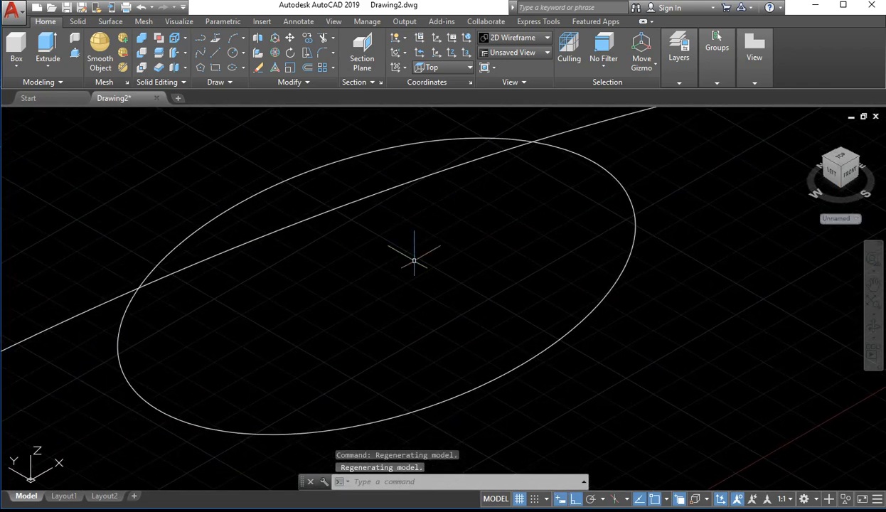
type("s")
key("Return")
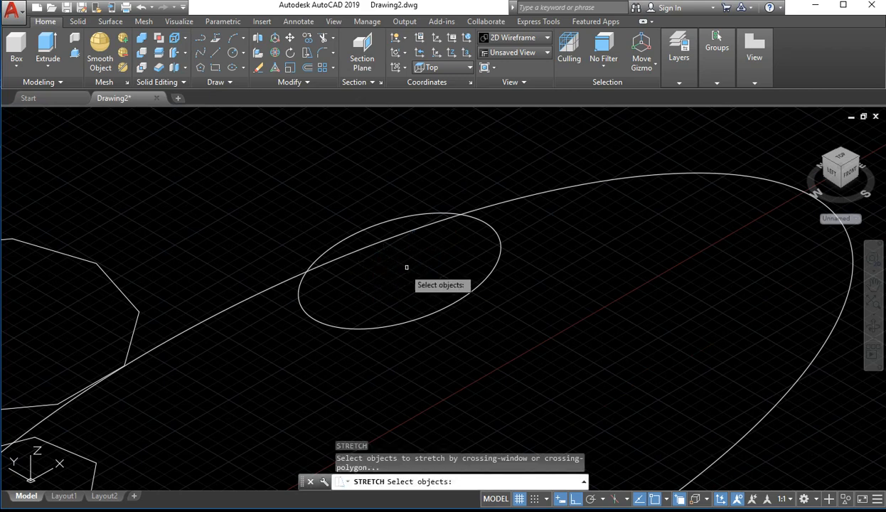
left_click(494, 231)
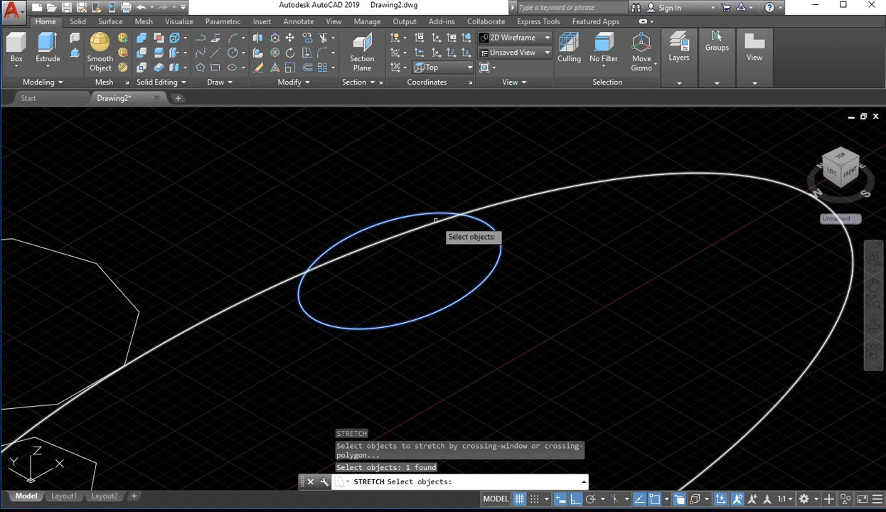
key("Return")
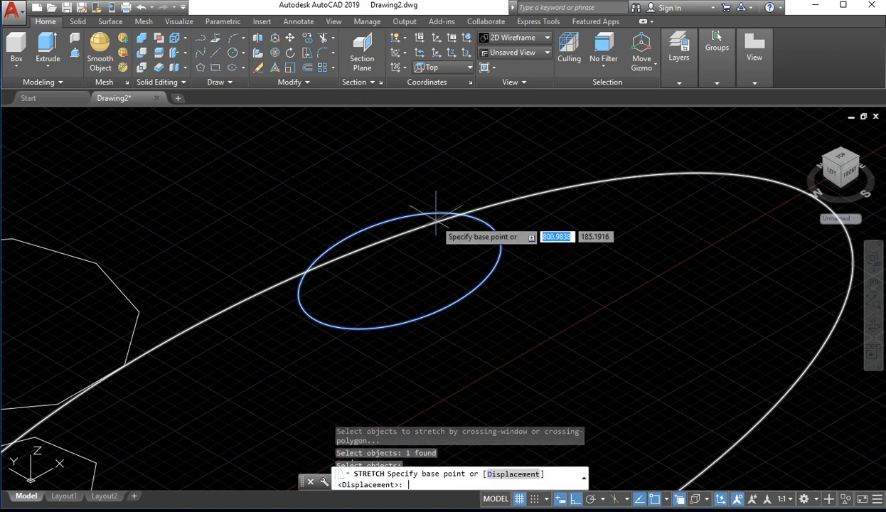
left_click(415, 252)
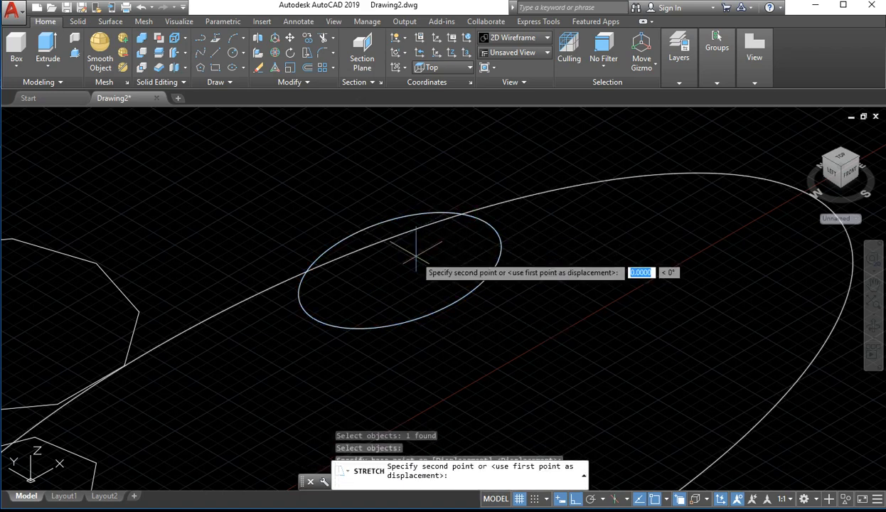
left_click(441, 149)
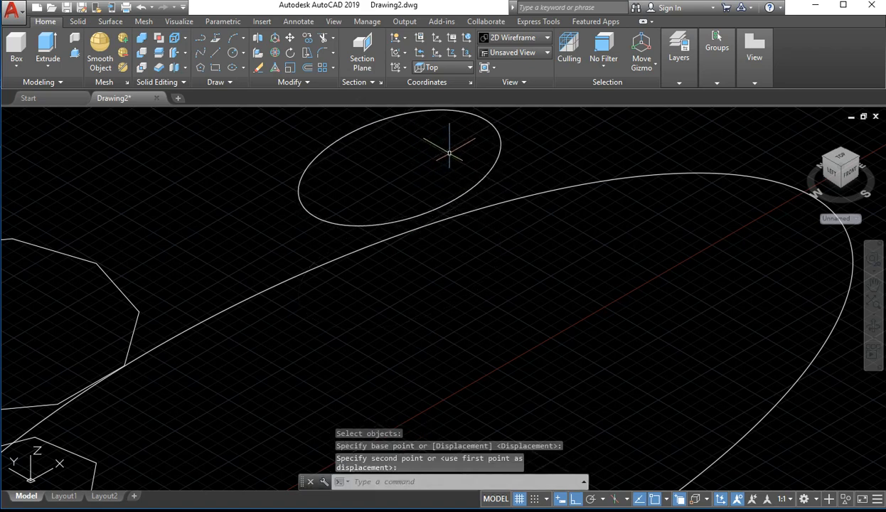
key("Return")
scroll(398, 263, "down", 5)
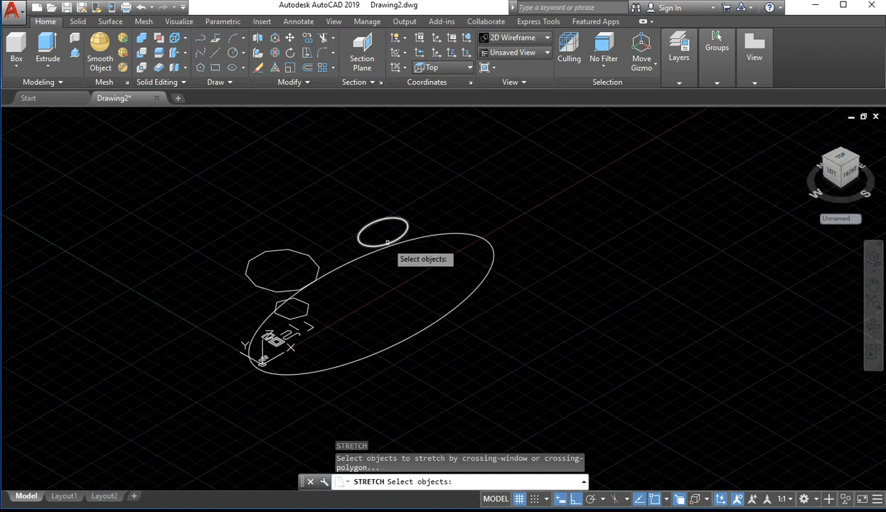
key("Escape")
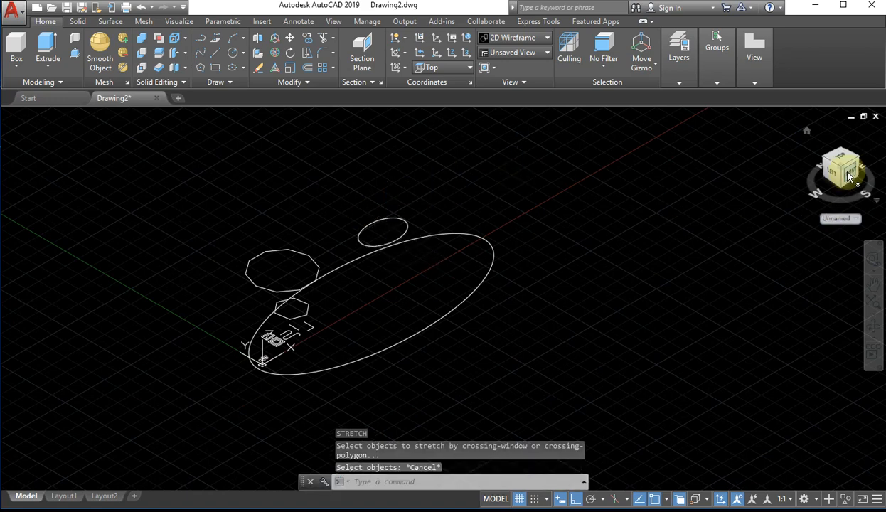
Switch to the top view and examine the smaller ellipse's position against the wider ellipse and the polygons
left_click(839, 162)
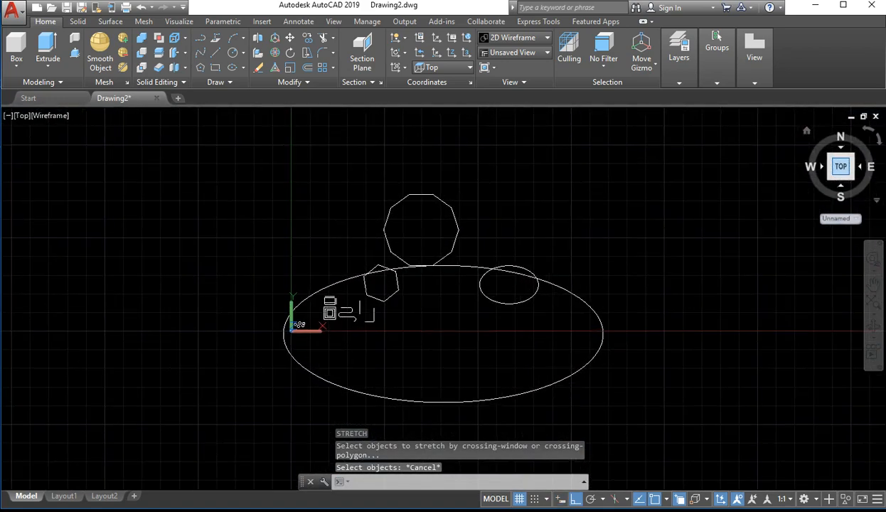
scroll(537, 309, "up", 5)
scroll(498, 249, "down", 4)
scroll(511, 253, "up", 6)
scroll(498, 253, "down", 6)
scroll(480, 263, "up", 2)
middle_click_drag(475, 273, 460, 317)
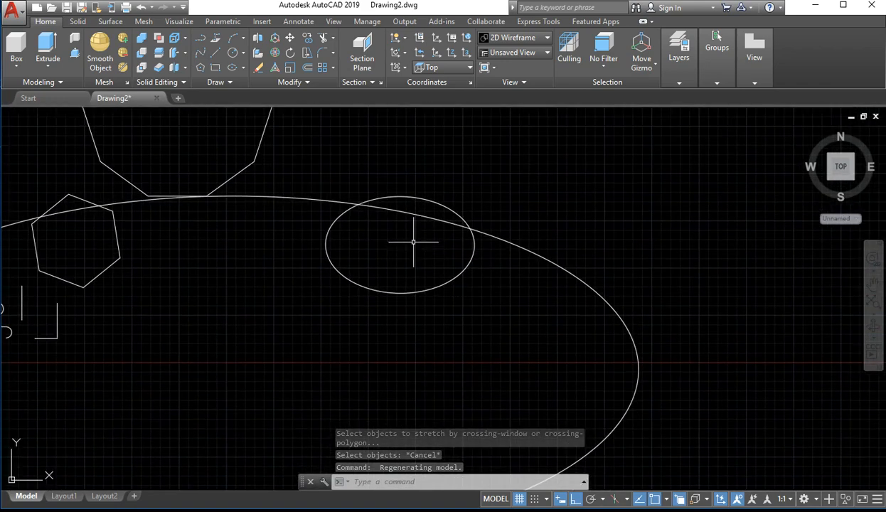
scroll(308, 301, "down", 2)
middle_click_drag(308, 301, 323, 341)
scroll(322, 341, "down", 2)
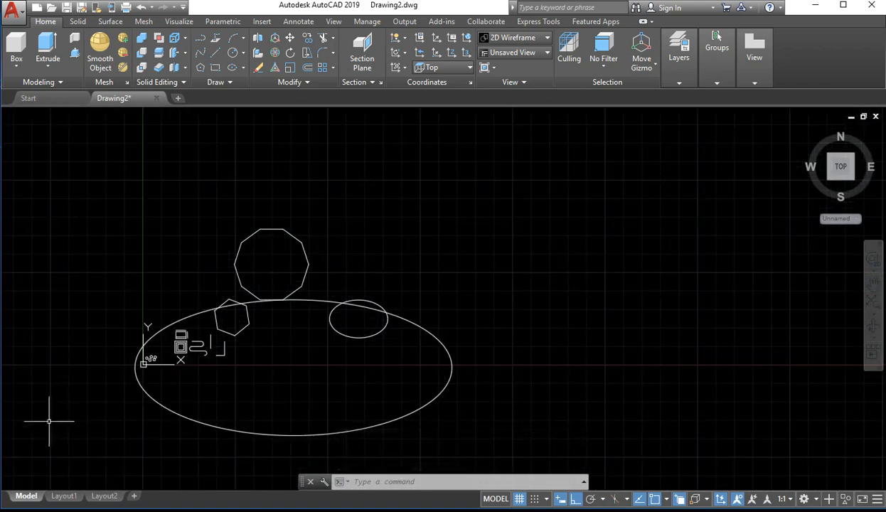
Use Stretch to shift the outermost of the three nested squares freehand to the left, from the midpoint of its left side
scroll(49, 419, "up", 5)
scroll(569, 177, "up", 5)
scroll(466, 241, "up", 2)
middle_click_drag(466, 241, 360, 421)
scroll(449, 294, "down", 6)
middle_click_drag(491, 280, 484, 346)
scroll(407, 316, "up", 6)
scroll(431, 320, "down", 4)
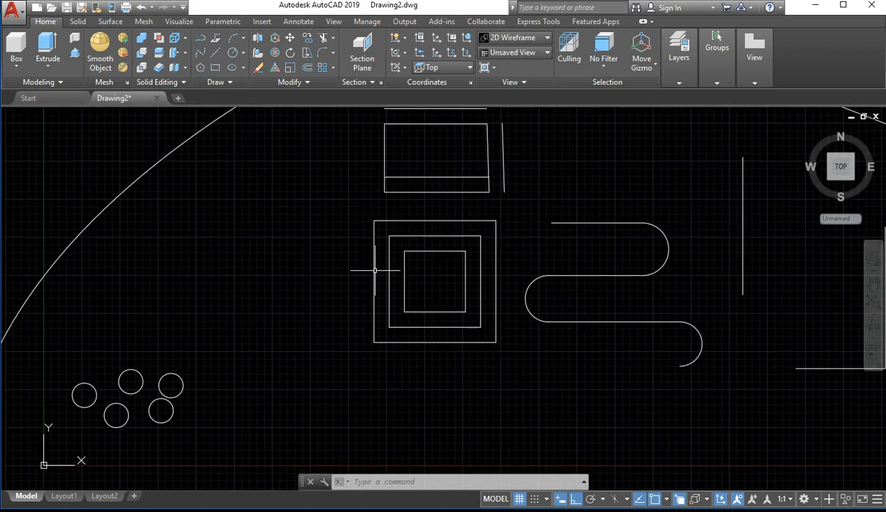
type("s")
key("Return")
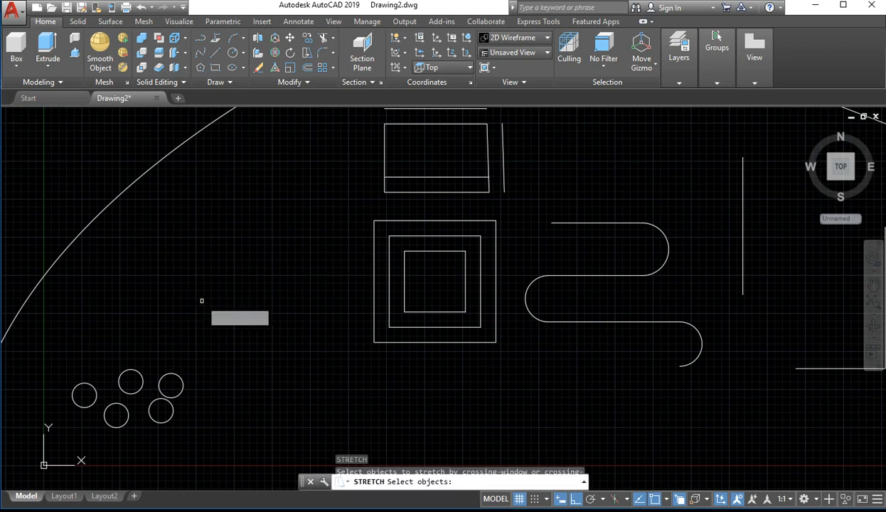
left_click(373, 264)
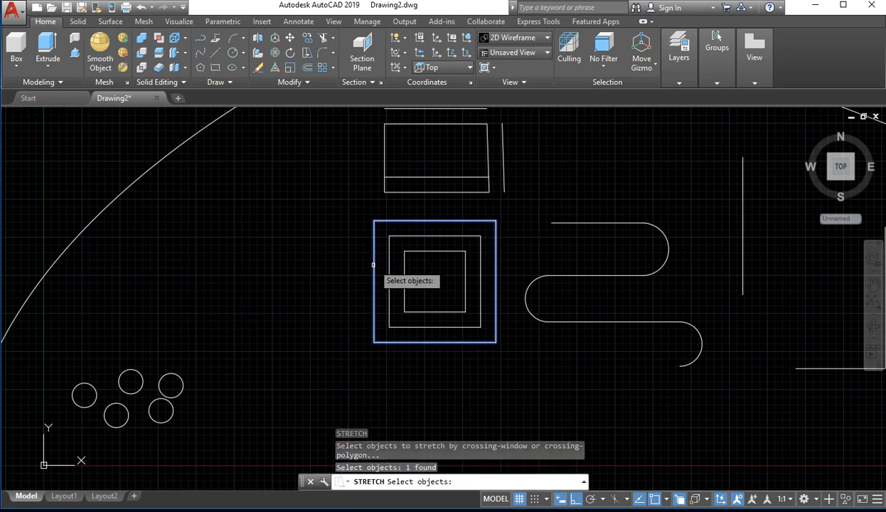
key("Return")
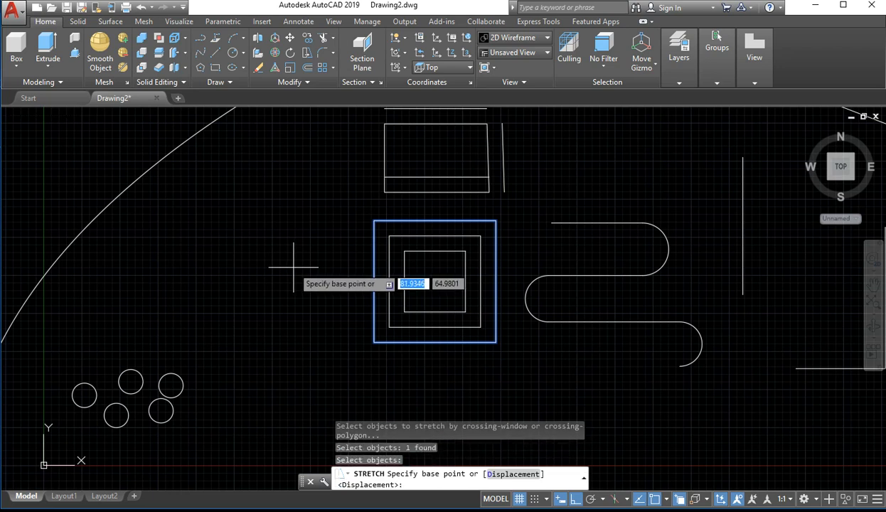
left_click(373, 280)
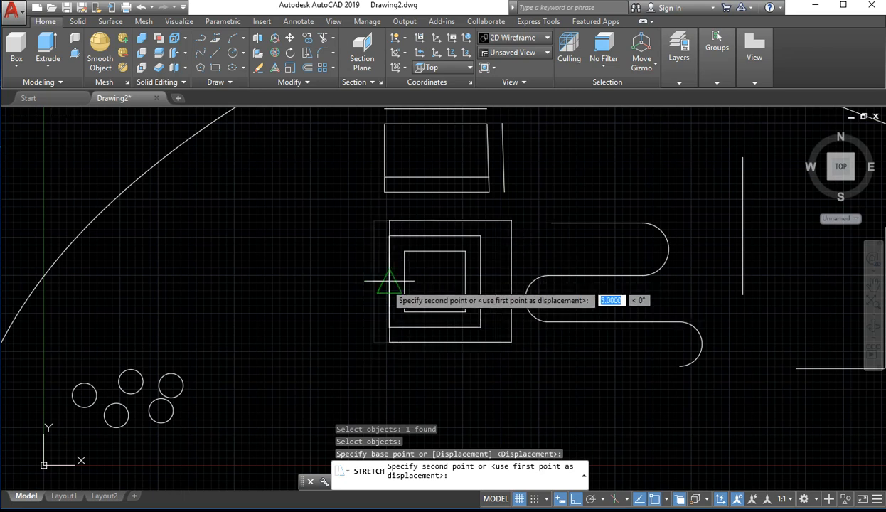
left_click(316, 286)
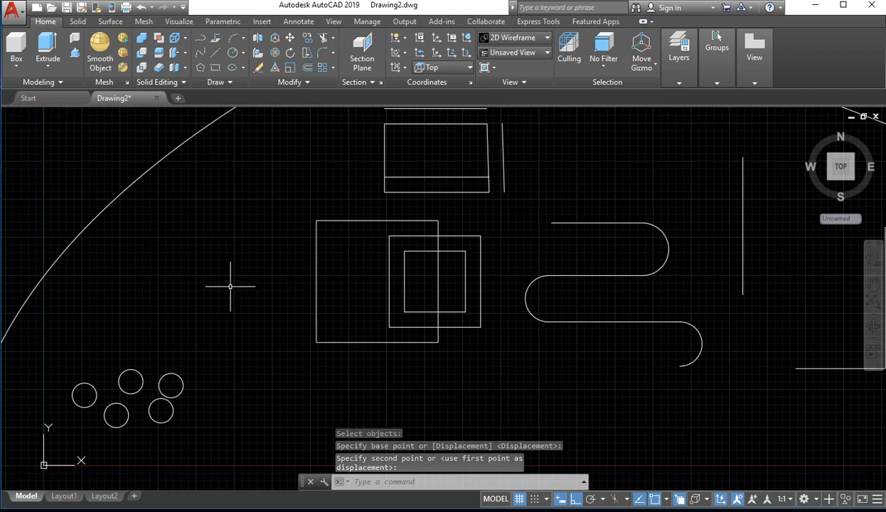
Undo the outer square's stretch and return to the top view
left_click(438, 281)
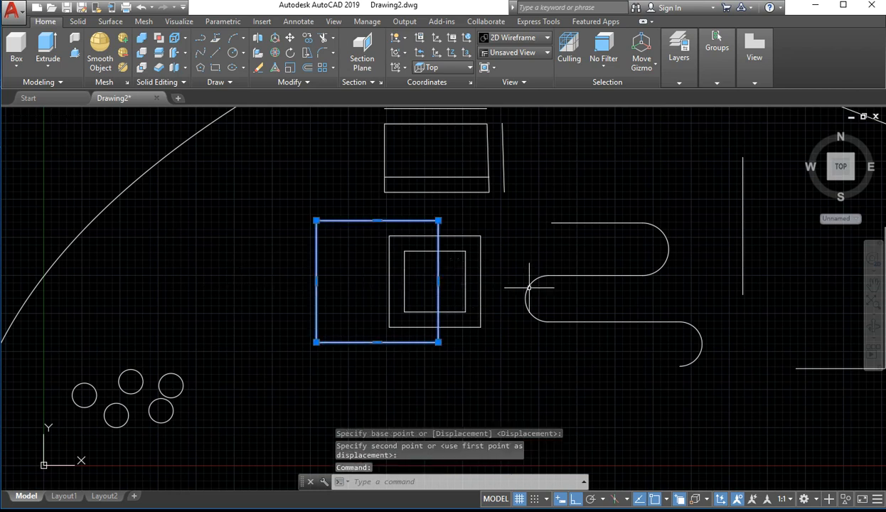
key("ctrl+z")
key("ctrl+z")
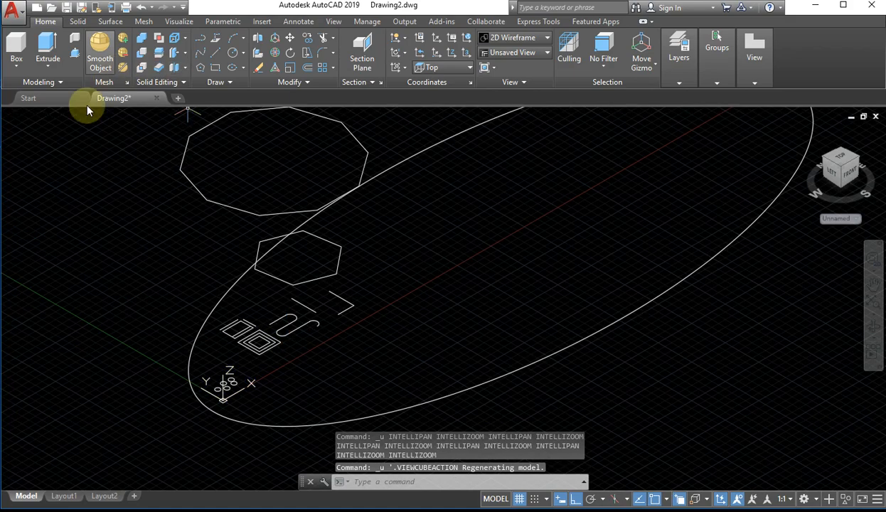
left_click(834, 163)
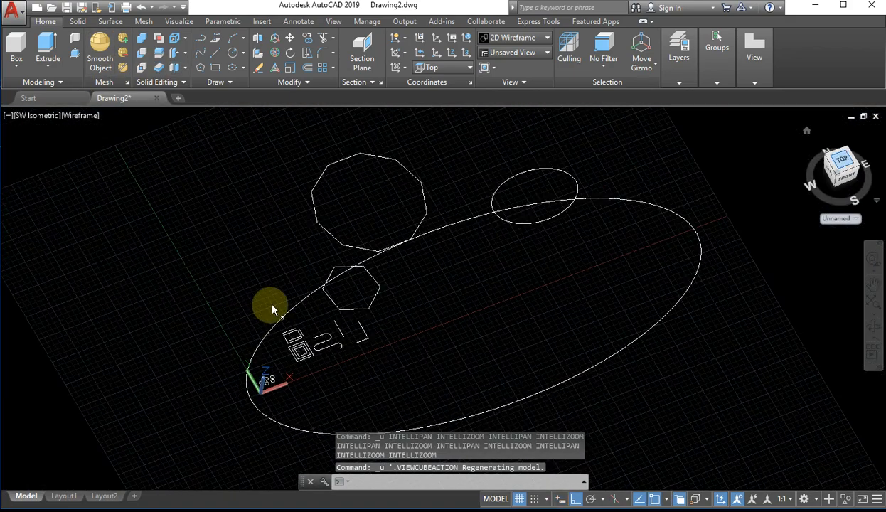
Use Stretch on the outer nested square, moving it freehand to the left from a base point near its centre
scroll(282, 313, "up", 5)
middle_click_drag(283, 313, 704, 216)
scroll(304, 383, "up", 2)
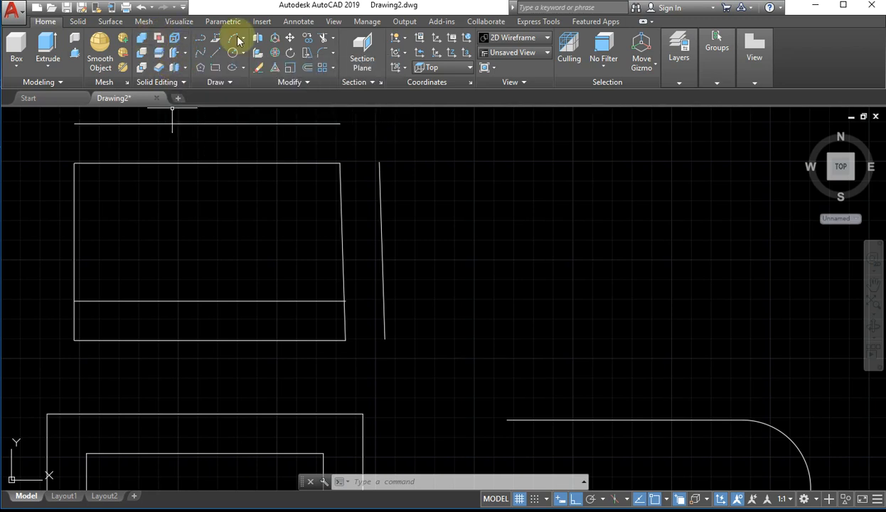
scroll(333, 167, "down", 5)
scroll(273, 272, "up", 10)
middle_click_drag(312, 230, 310, 368)
scroll(313, 358, "down", 4)
middle_click_drag(286, 308, 330, 353)
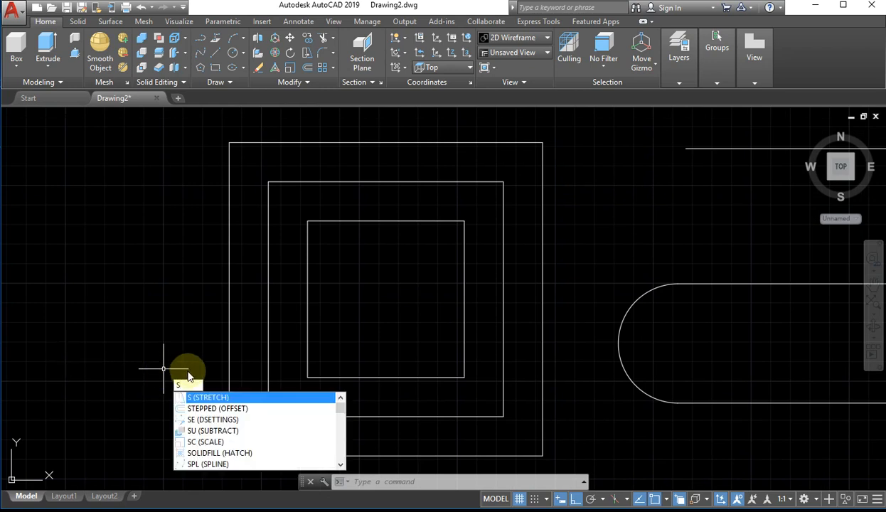
key("Return")
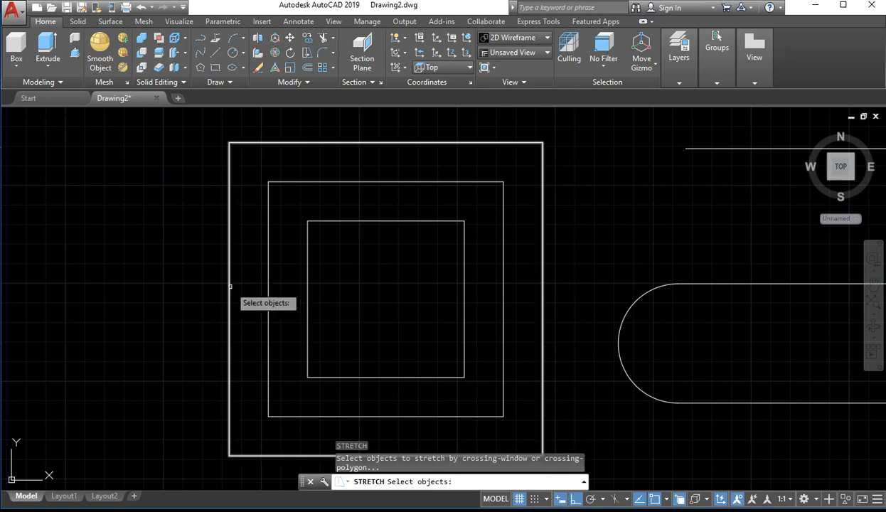
left_click(228, 286)
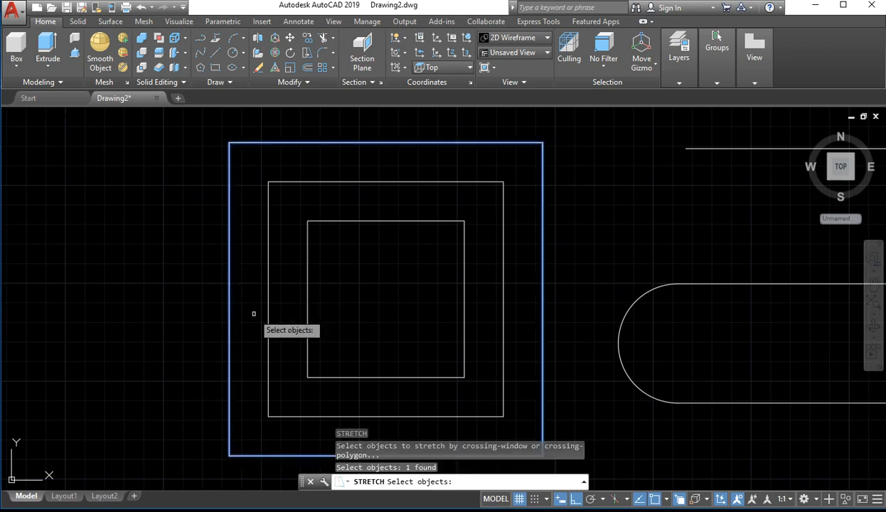
key("Return")
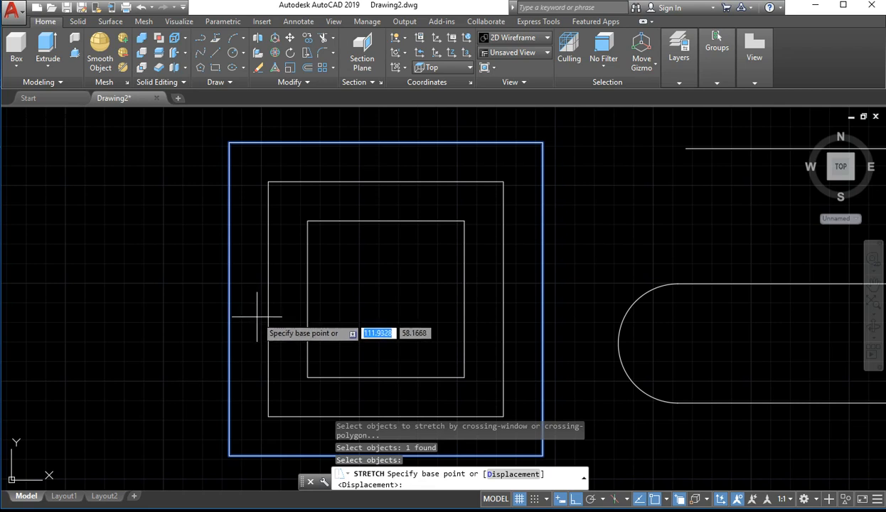
left_click(384, 304)
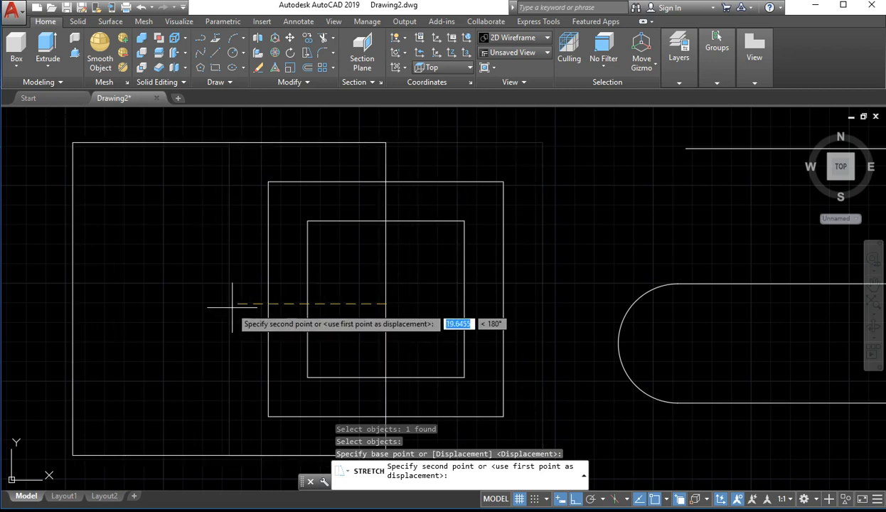
left_click(263, 304)
Widen the shifted outer square by grip-stretching its right side past the middle square, then clear the selection
left_click(435, 302)
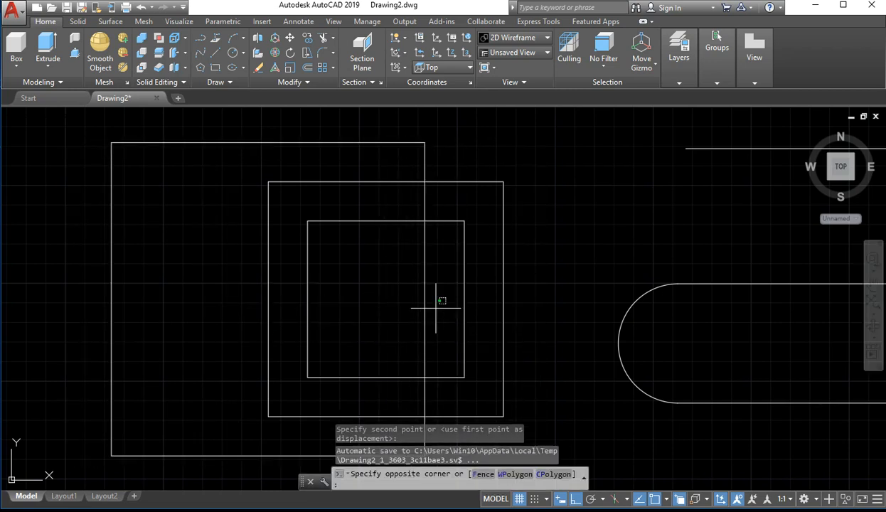
left_click(377, 326)
left_click(425, 297)
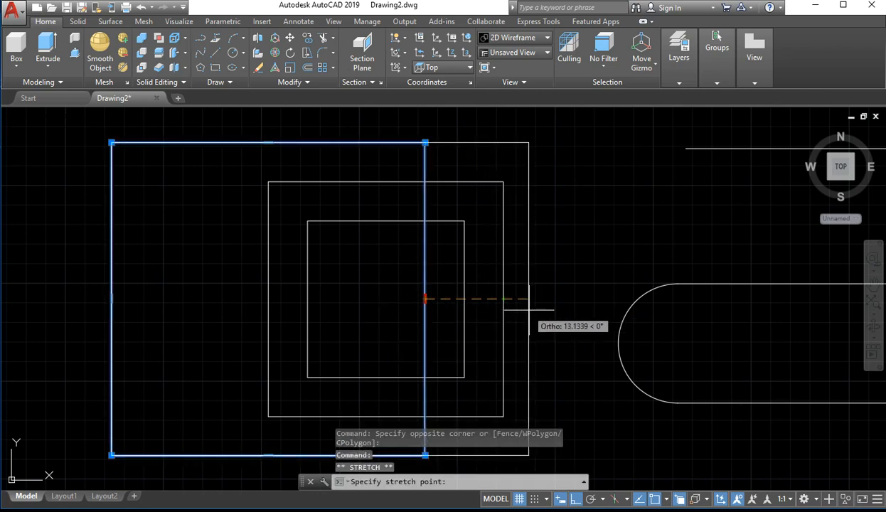
left_click(539, 308)
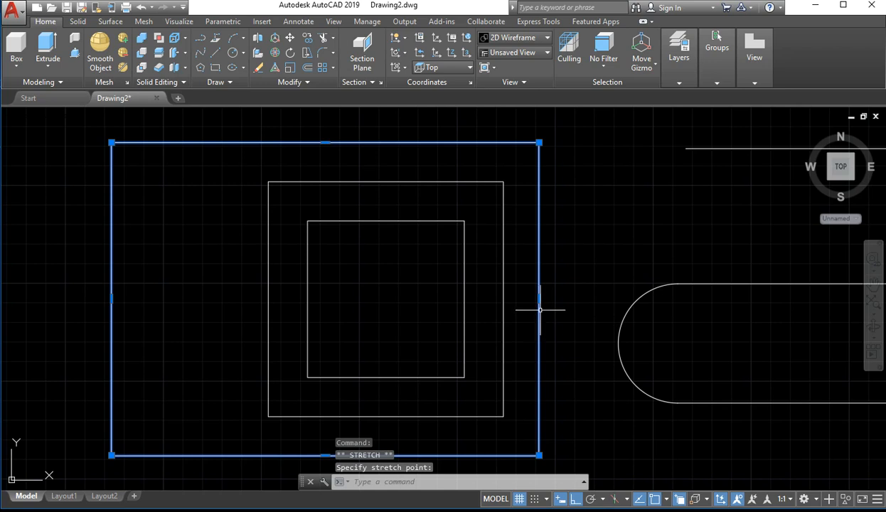
key("Escape")
key("Escape")
key("Escape")
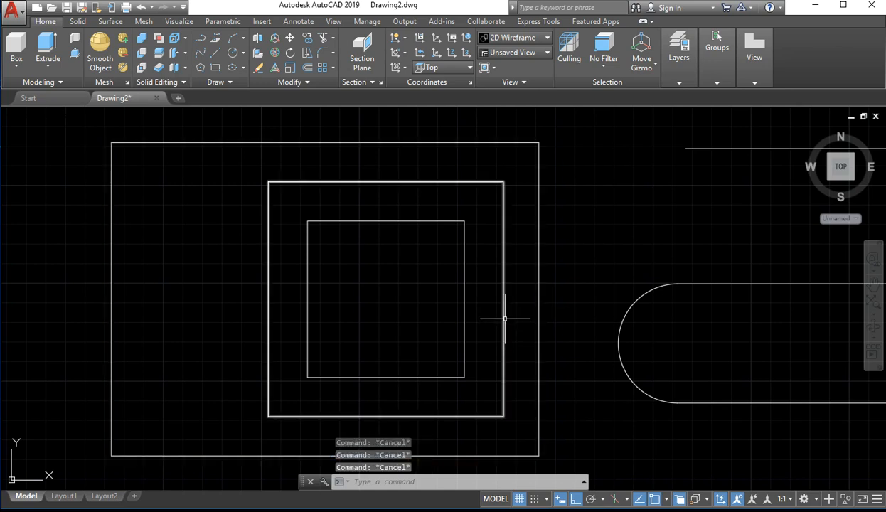
Undo the grip edit and the preceding Stretch of the outer square
key("ctrl+z")
key("ctrl+z")
key("ctrl+z")
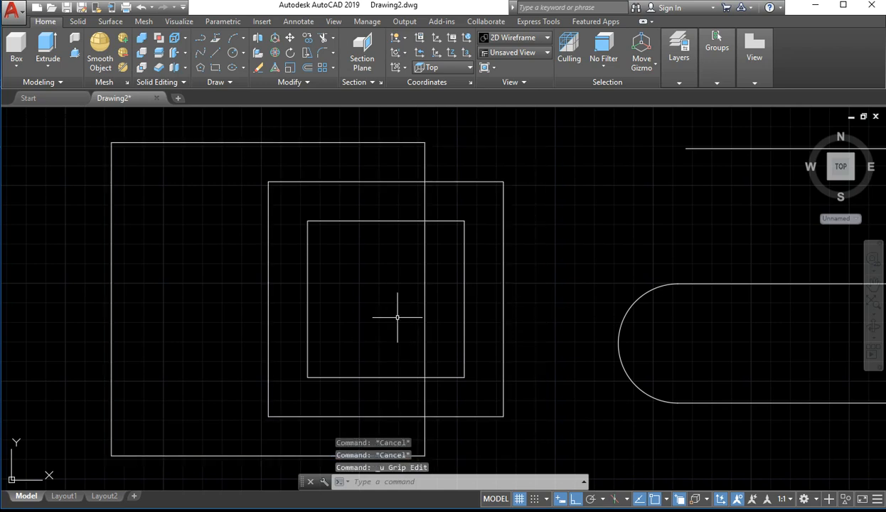
Grip-stretch the right side of the outer square horizontally until the shape extends past the curved polyline's lower arc
scroll(314, 339, "up", 10)
middle_click_drag(490, 196, 405, 434)
scroll(421, 385, "up", 6)
scroll(370, 362, "down", 5)
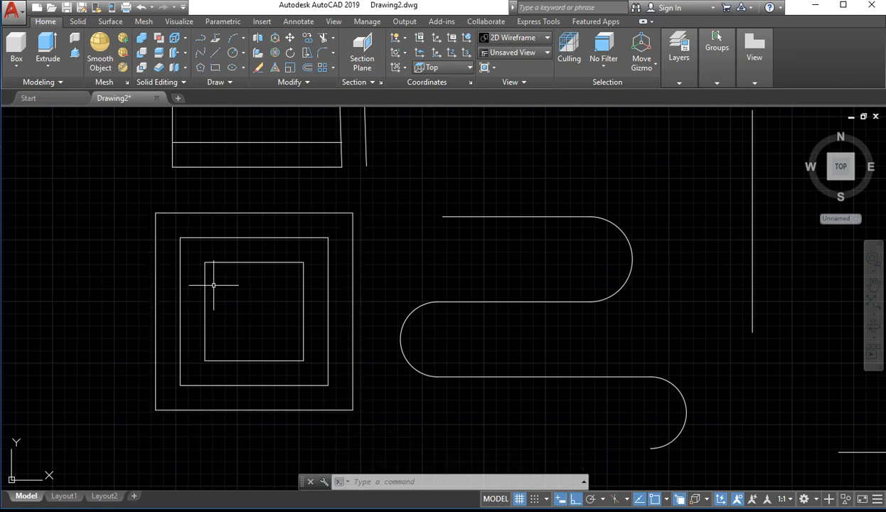
left_click_drag(416, 279, 348, 319)
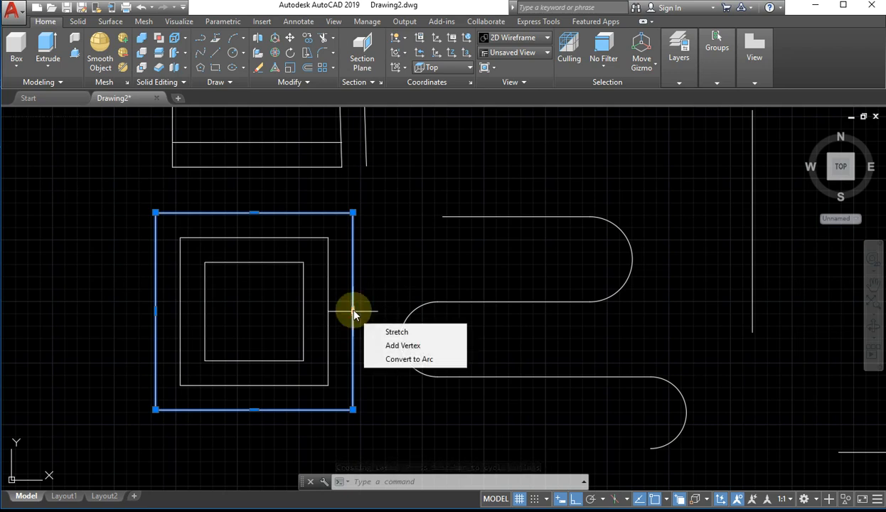
left_click(353, 312)
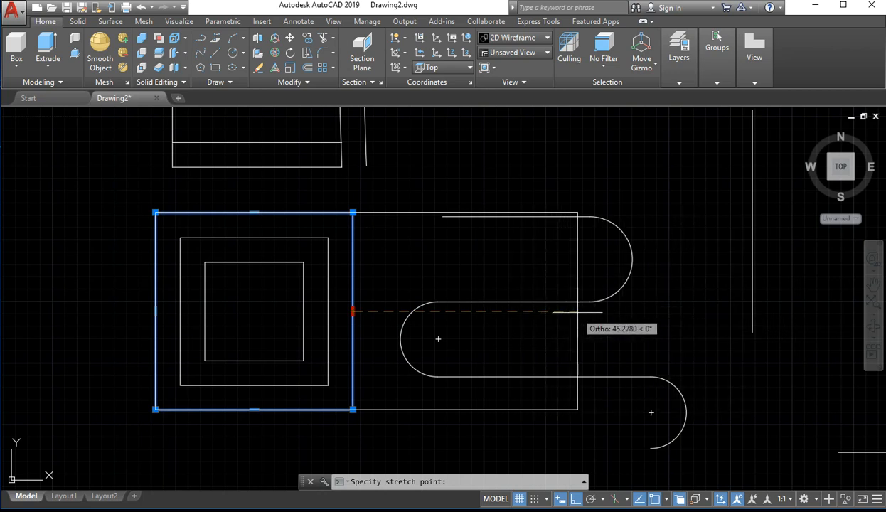
left_click(697, 313)
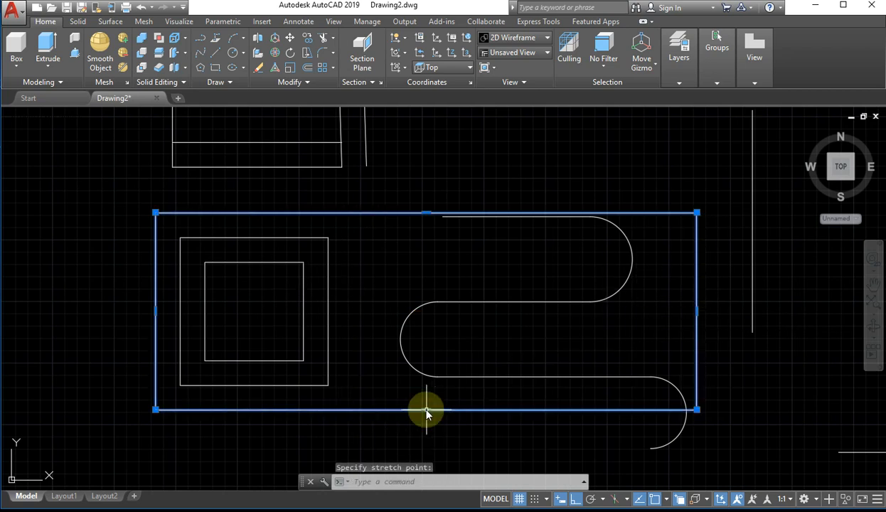
With Ortho off, grip-stretch the widened rectangle's bottom side up and left, above the small rectangle, to form a slanted parallelogram
mouse_move(426, 412)
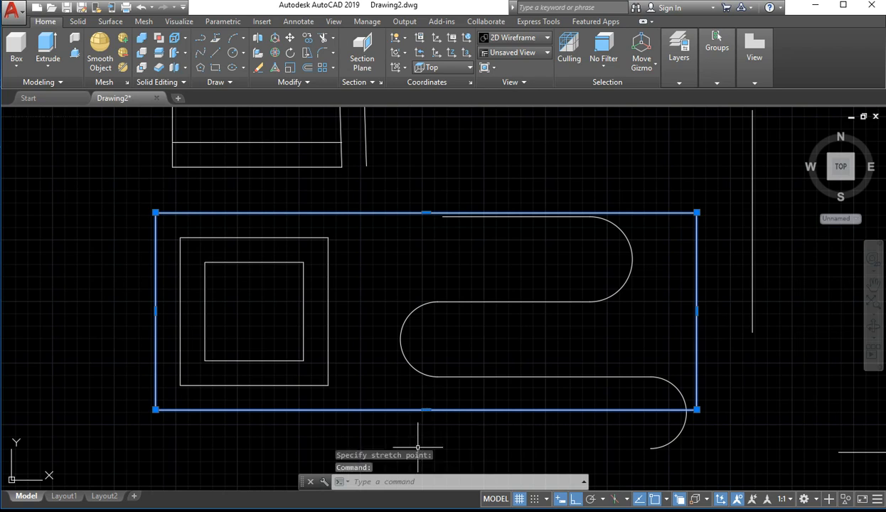
left_click(429, 411)
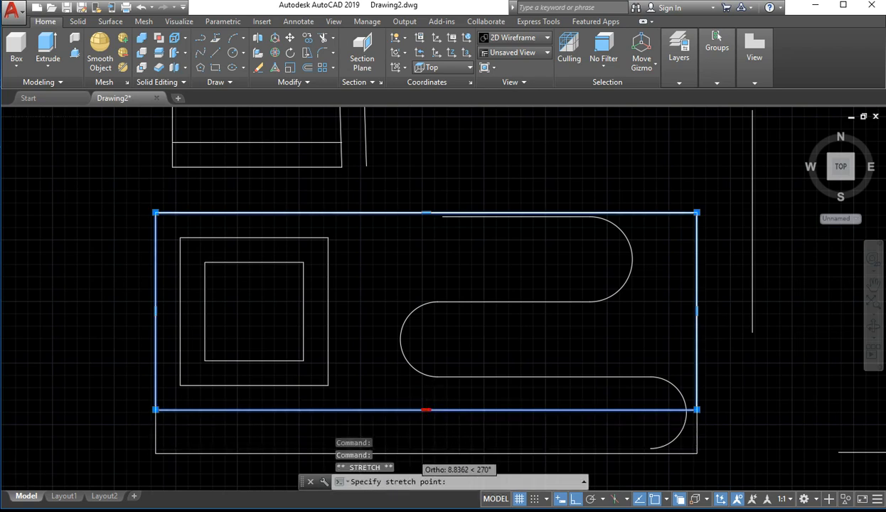
scroll(423, 417, "down", 4)
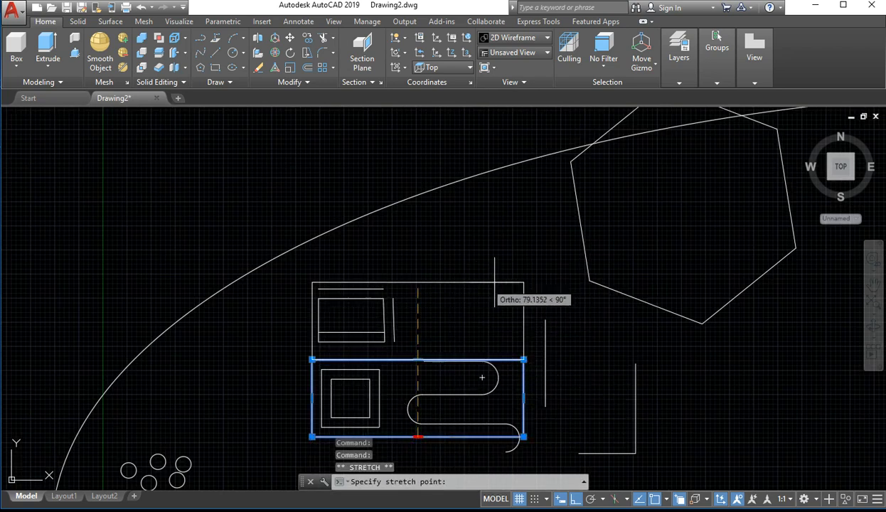
left_click(576, 499)
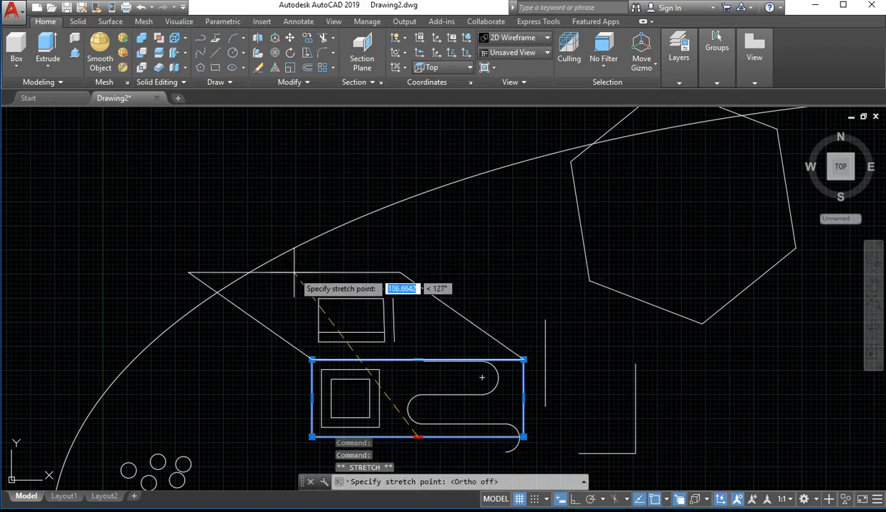
left_click(320, 265)
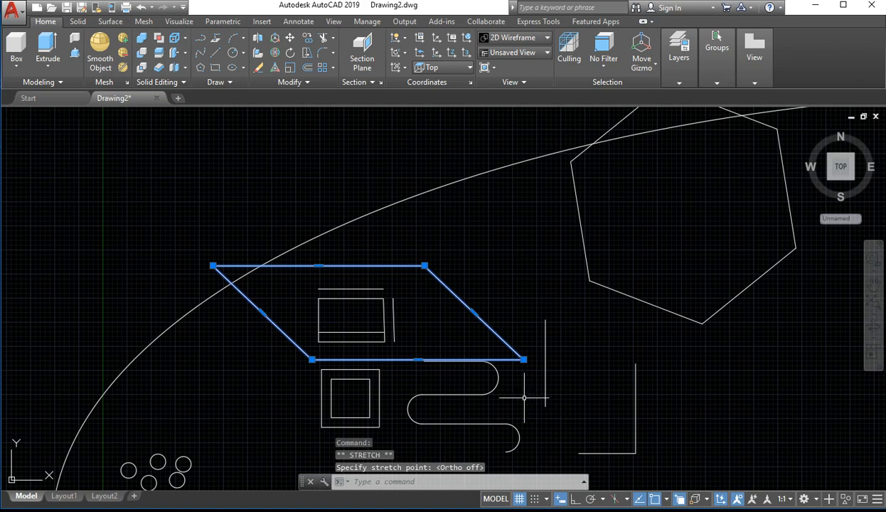
scroll(523, 399, "down", 4)
scroll(312, 368, "up", 6)
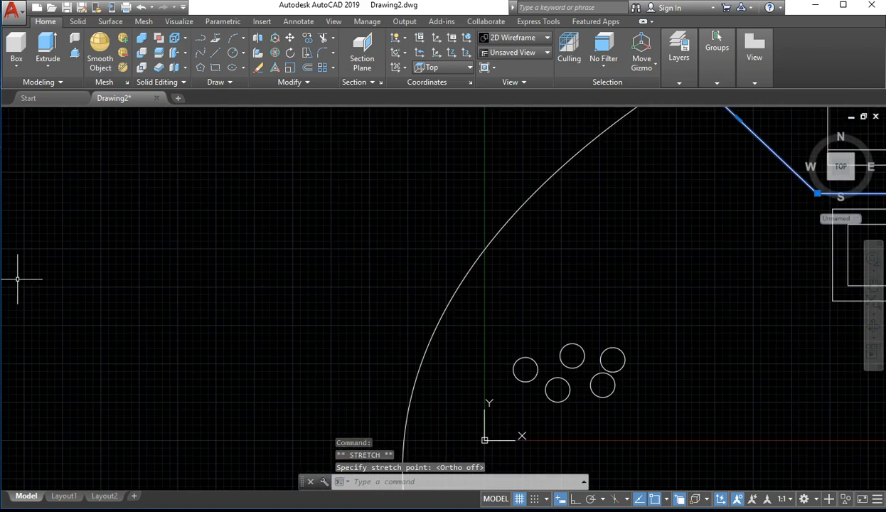
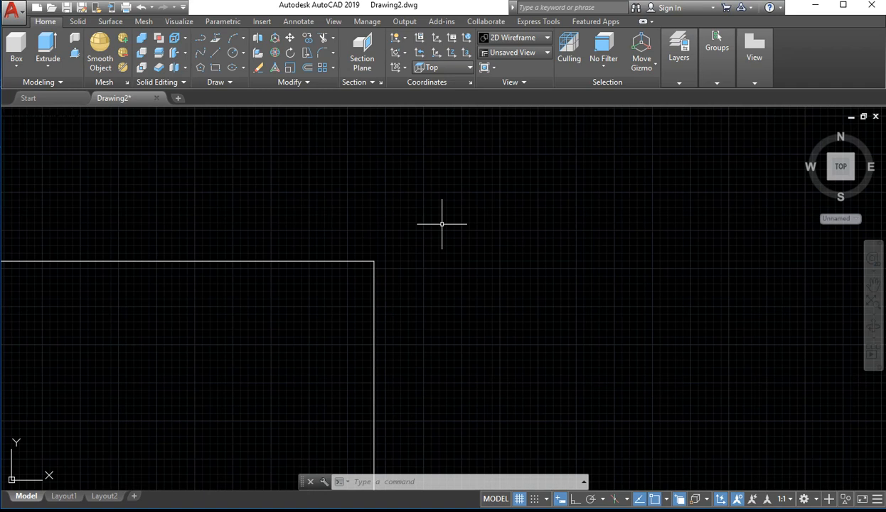
Apply Fillet three times with radius 0 to the top and right sides meeting at the rectangle's upper-right corner
key("Return")
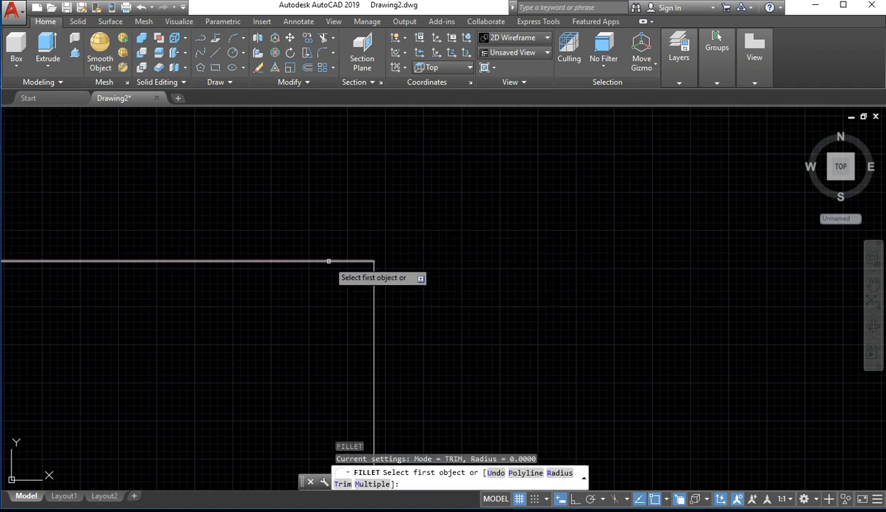
left_click(345, 260)
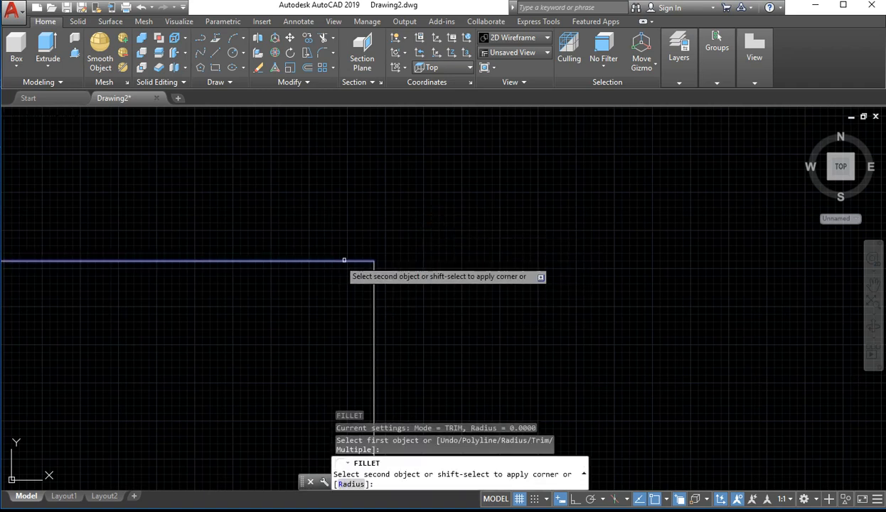
left_click(372, 300)
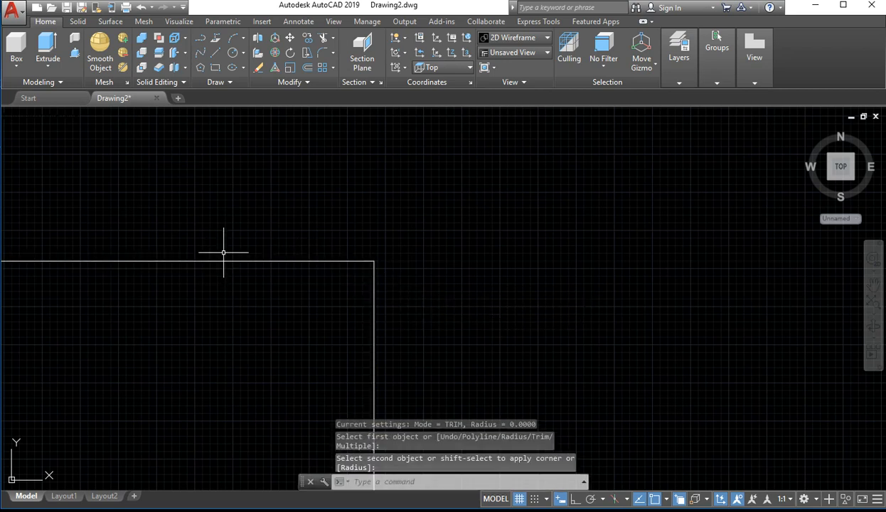
key("Escape")
key("Escape")
type("f")
key("Return")
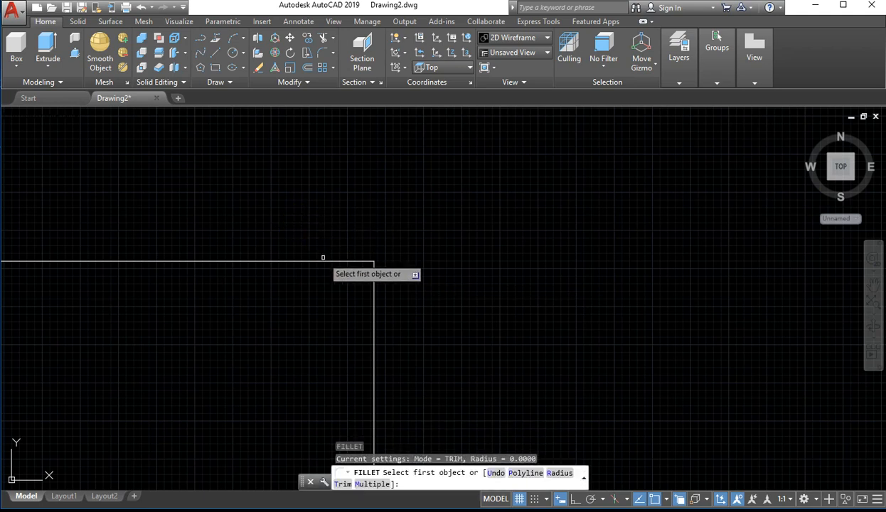
left_click(326, 260)
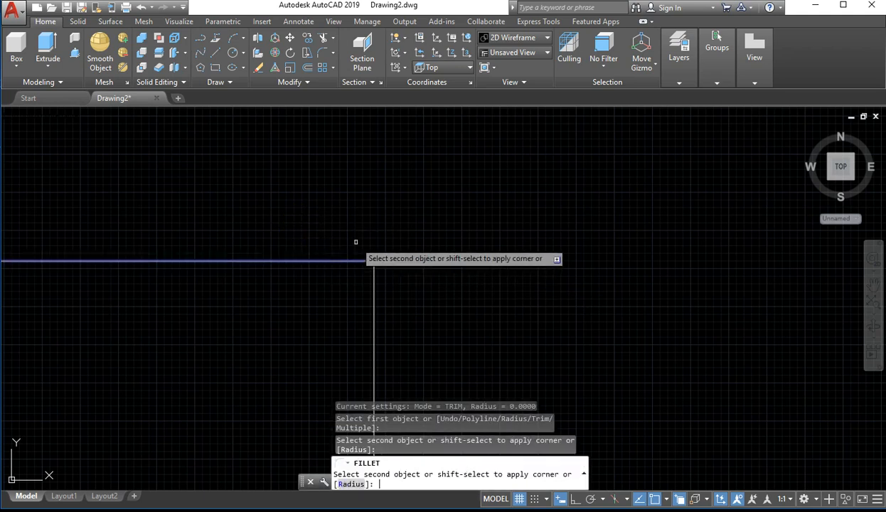
left_click(373, 299)
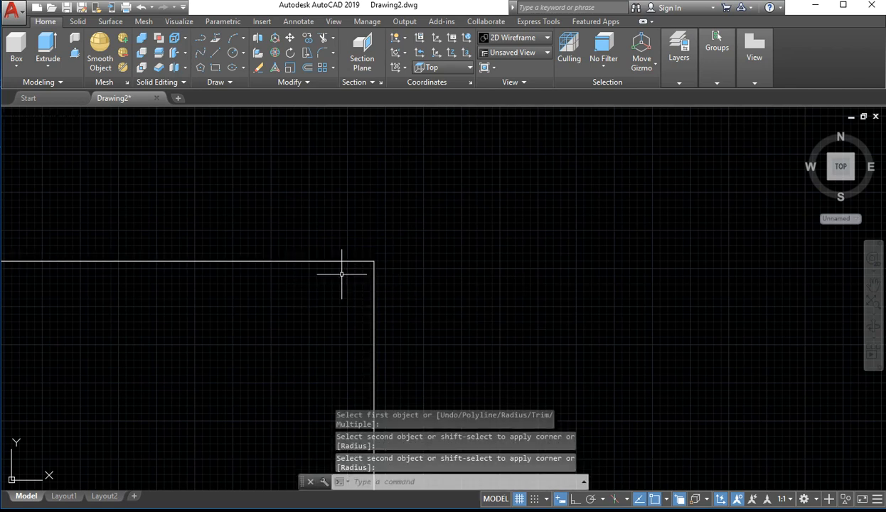
key("Return")
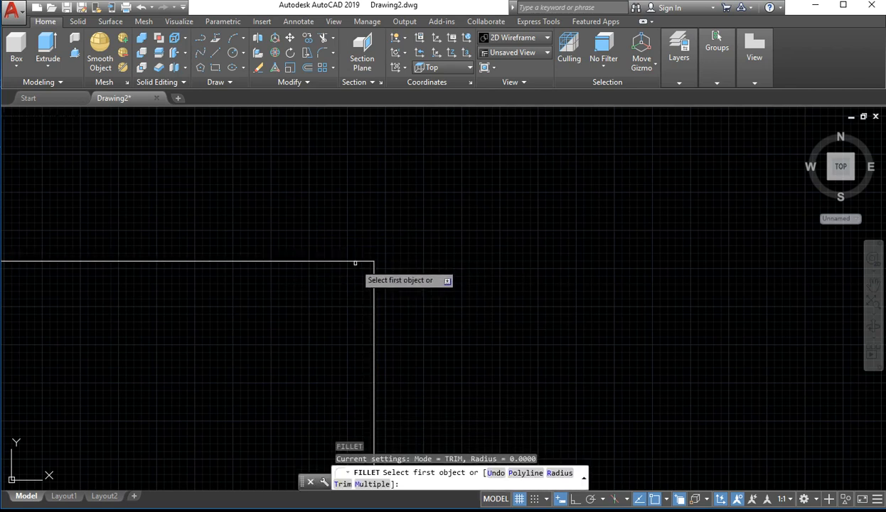
left_click(355, 263)
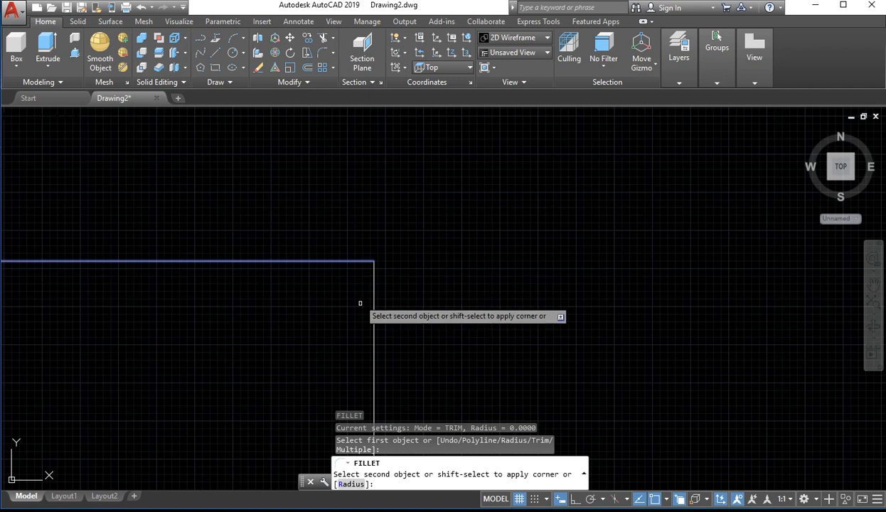
left_click(377, 342)
Examine the rectangle's upper-right corner at several magnifications to check whether the fillet rounded it
scroll(369, 262, "down", 8)
scroll(387, 271, "up", 6)
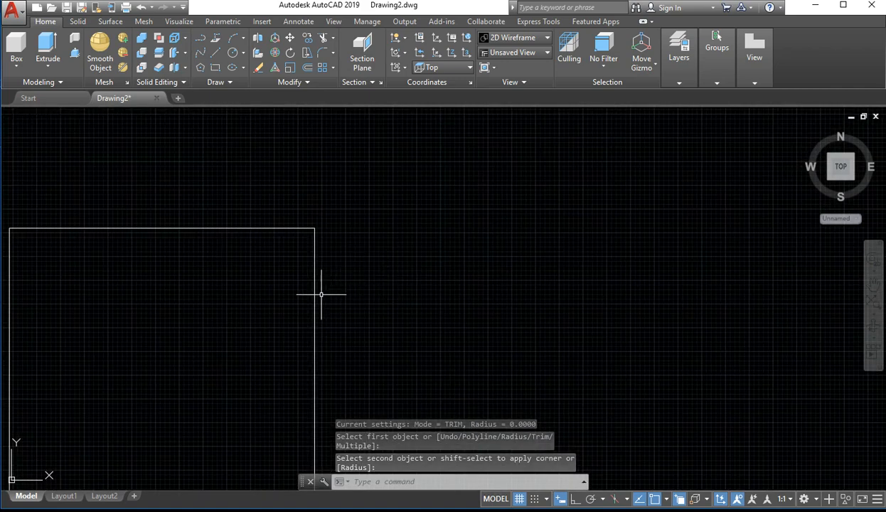
scroll(317, 296, "up", 5)
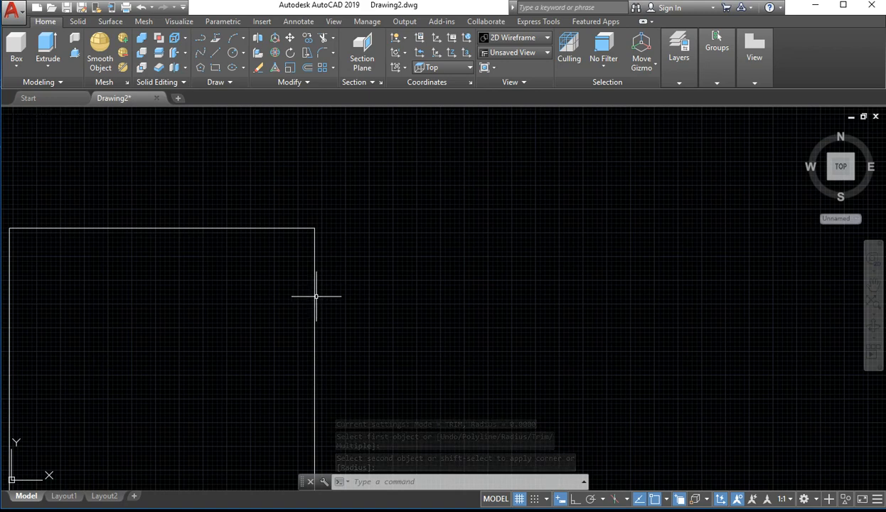
scroll(318, 245, "down", 3)
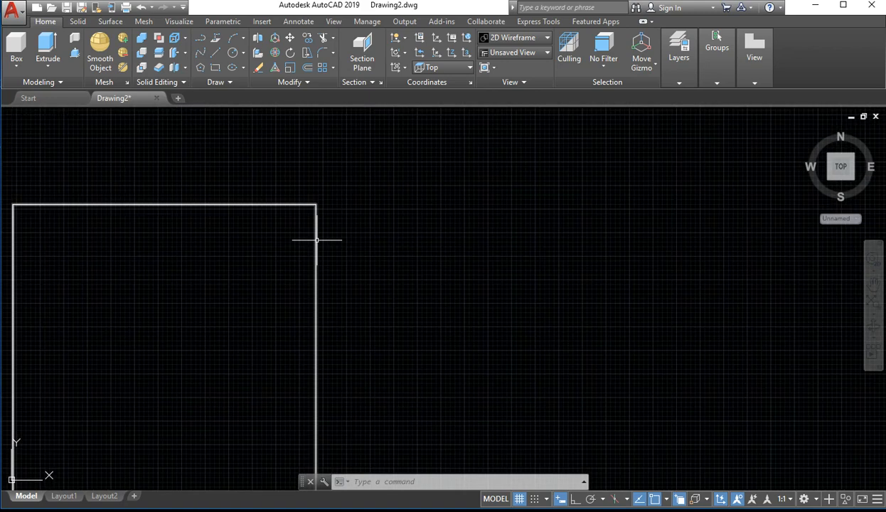
scroll(310, 208, "up", 2)
middle_click_drag(320, 235, 288, 259)
scroll(271, 235, "up", 6)
middle_click_drag(383, 199, 61, 419)
scroll(207, 252, "up", 3)
scroll(212, 248, "up", 4)
middle_click_drag(266, 185, 160, 419)
middle_click_drag(198, 128, 122, 408)
scroll(122, 407, "up", 5)
middle_click_drag(195, 484, 227, 139)
scroll(230, 262, "down", 7)
middle_click_drag(213, 292, 417, 224)
middle_click_drag(402, 257, 315, 283)
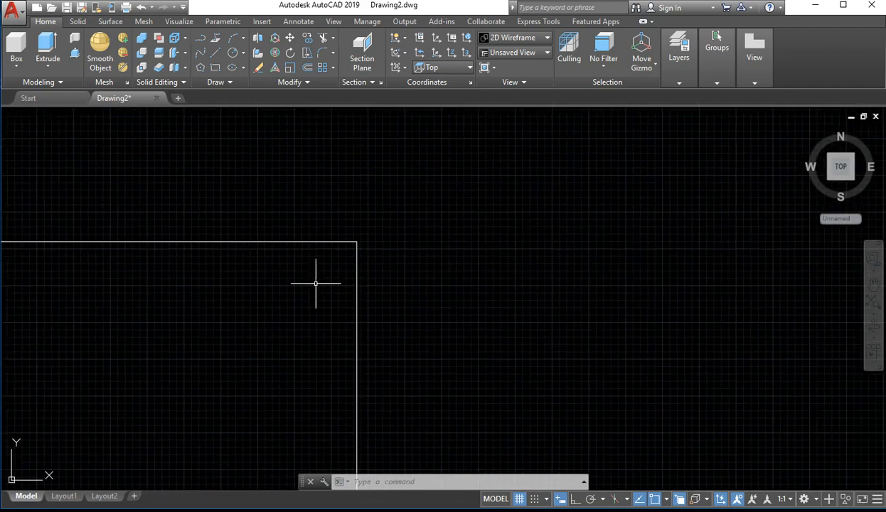
Fillet the rectangle's upper-right corner between the top and right sides with a radius of 10
type("f")
key("Return")
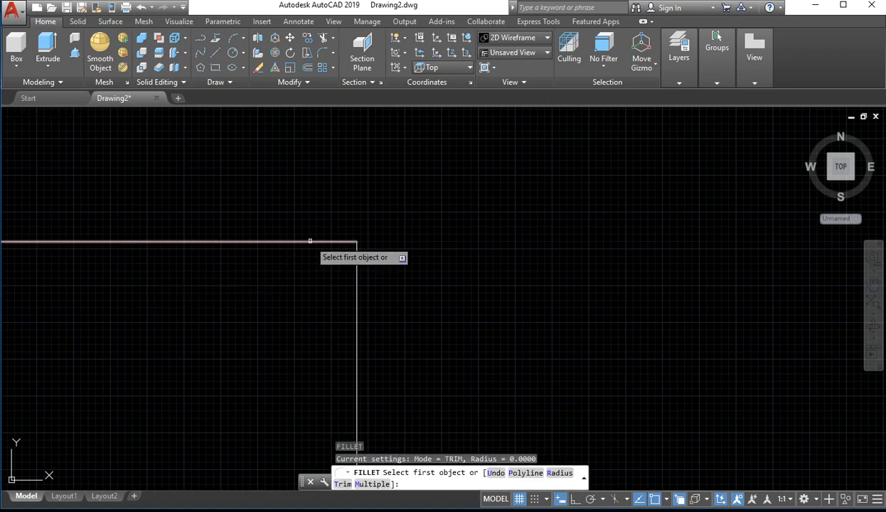
left_click(305, 241)
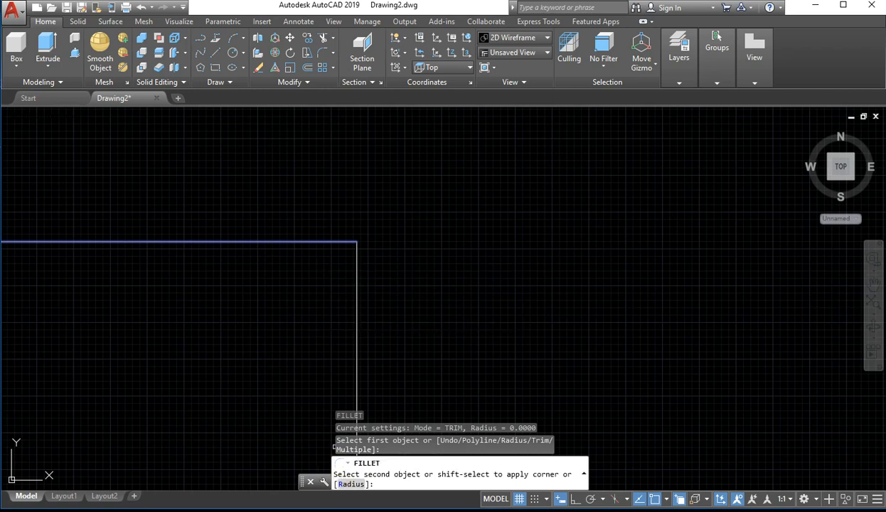
left_click(351, 485)
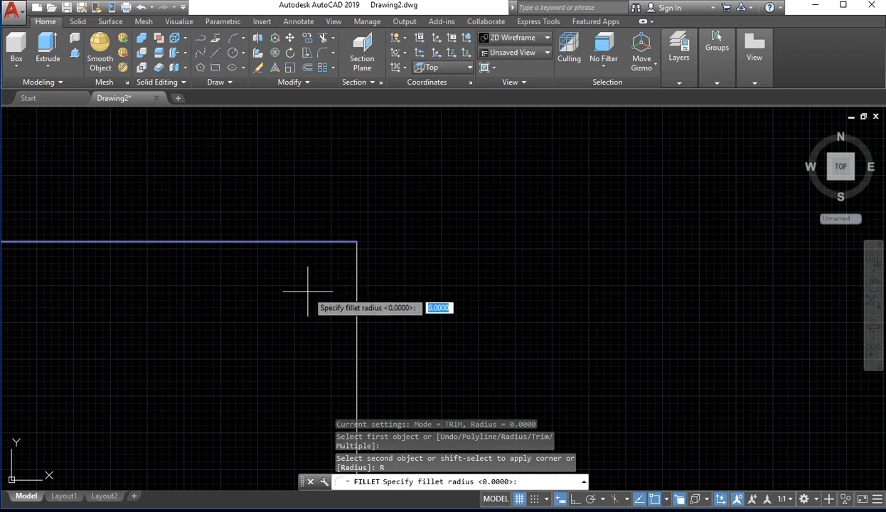
type("1")
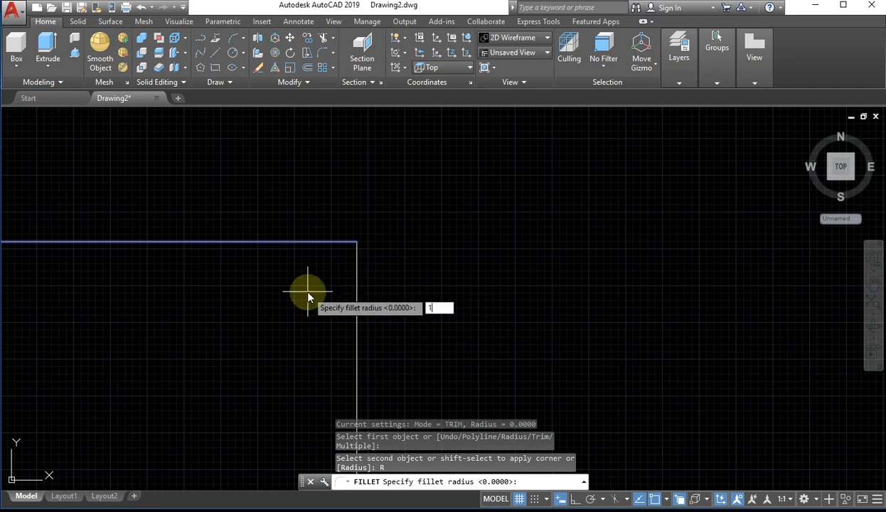
type("0")
key("Return")
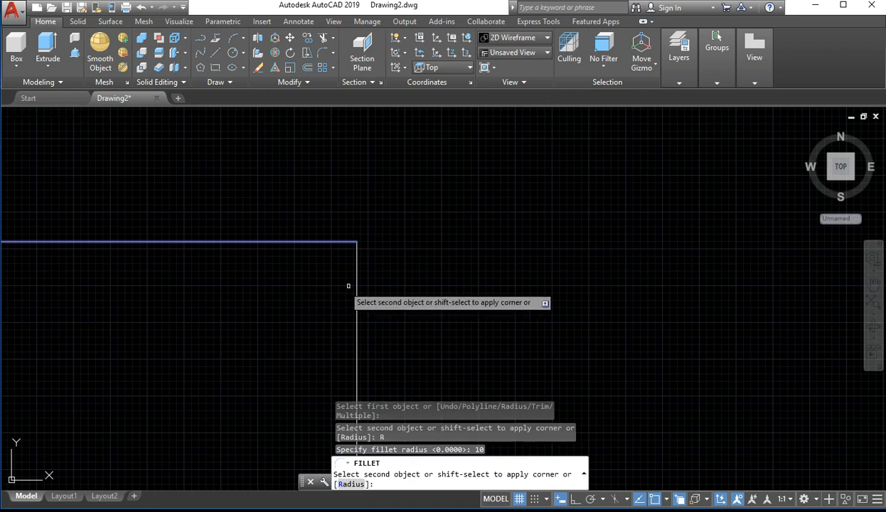
left_click(358, 286)
scroll(313, 214, "up", 5)
scroll(318, 242, "down", 3)
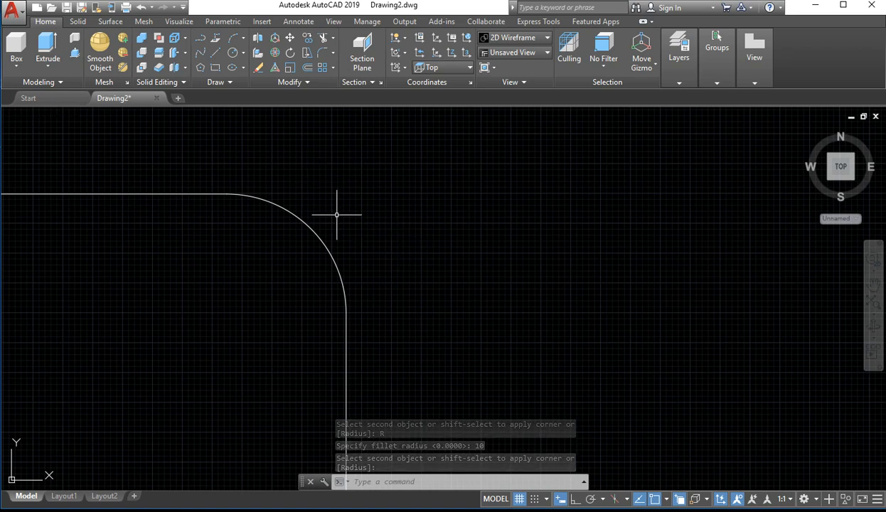
Undo the last view change and the radius 10 fillet on the upper-right corner
key("ctrl+z")
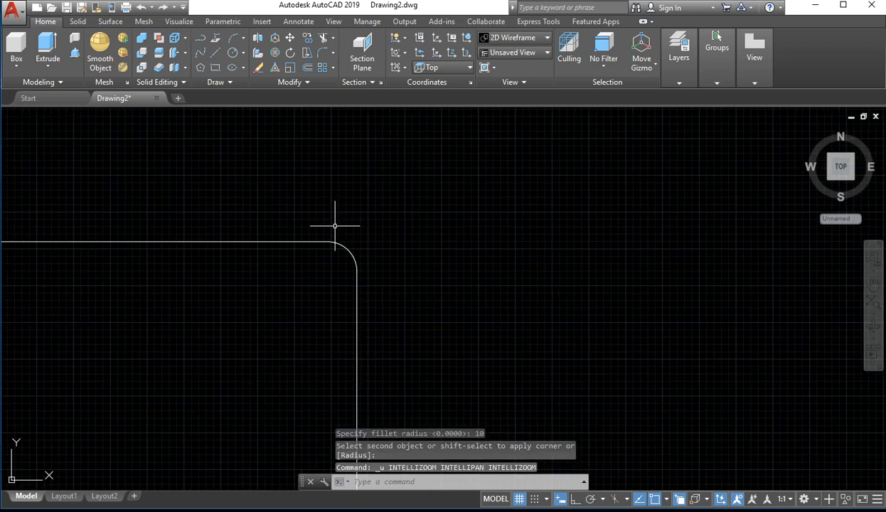
key("ctrl+z")
scroll(334, 261, "up", 3)
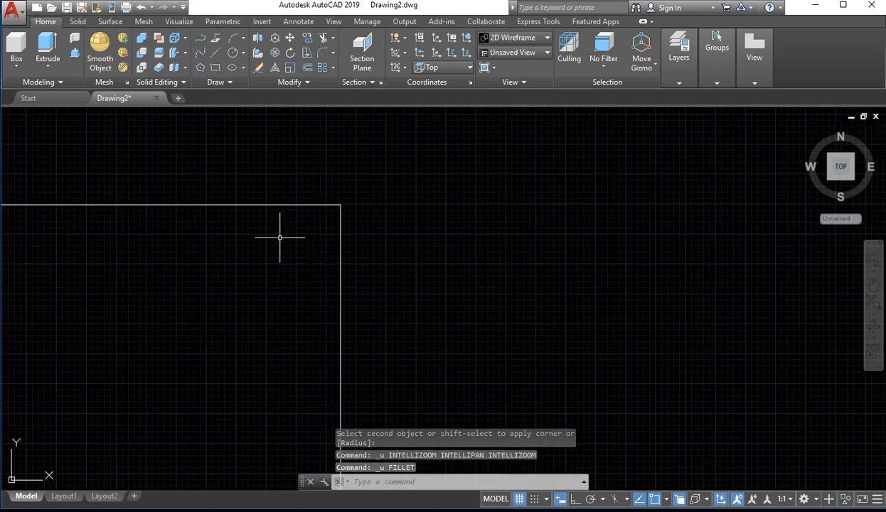
Try to fillet the upper-right corner by entering 10 without choosing the Radius option, then inspect the corner closely
key("Return")
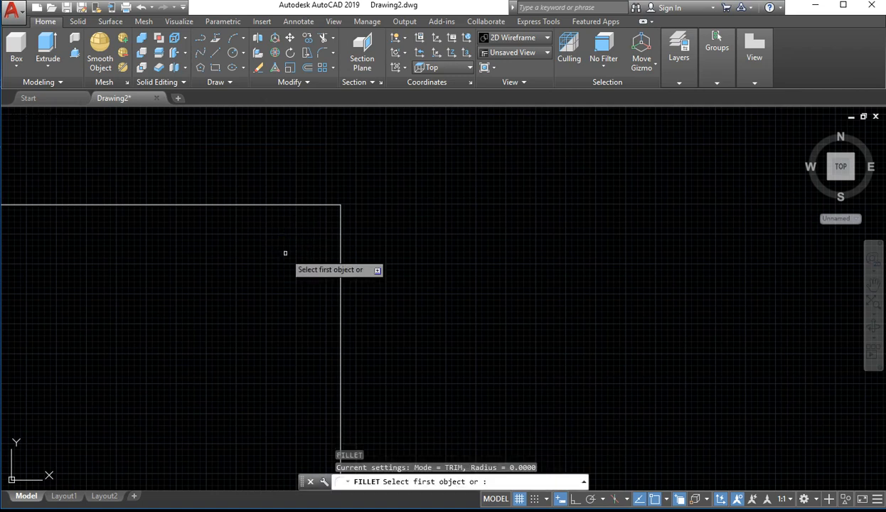
left_click(289, 205)
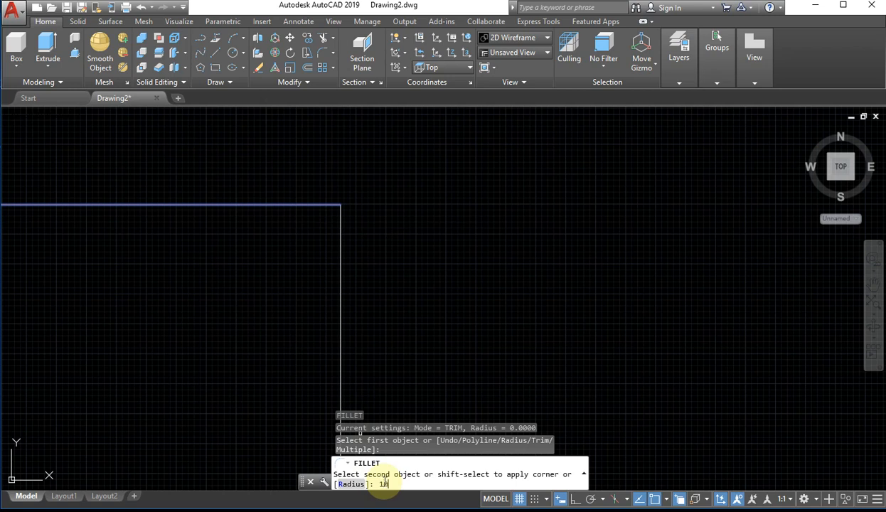
type("10")
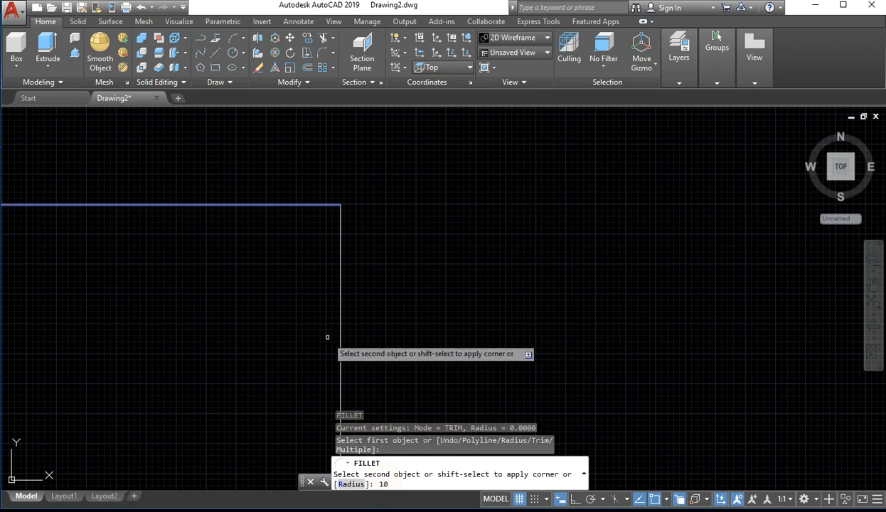
key("Return")
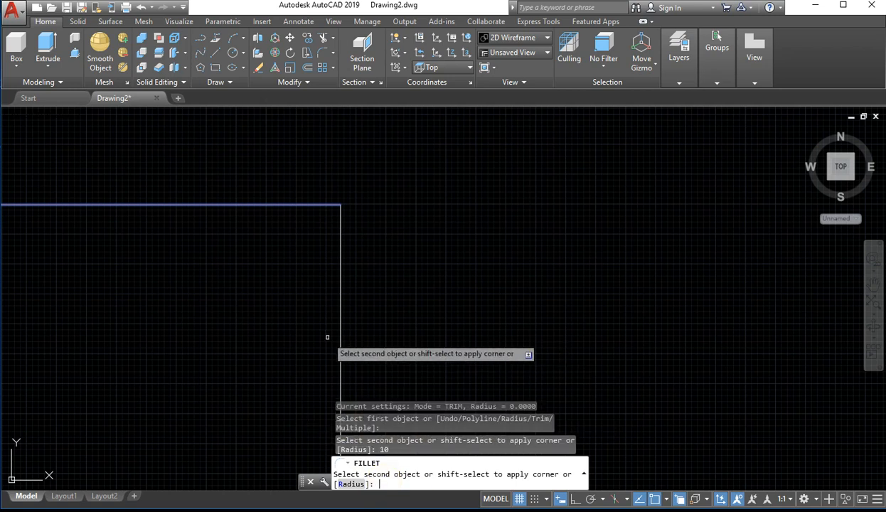
left_click(340, 244)
scroll(342, 241, "up", 7)
scroll(312, 152, "up", 3)
middle_click_drag(312, 151, 251, 482)
scroll(289, 342, "down", 4)
middle_click_drag(296, 283, 283, 299)
scroll(278, 251, "up", 4)
middle_click_drag(295, 207, 290, 224)
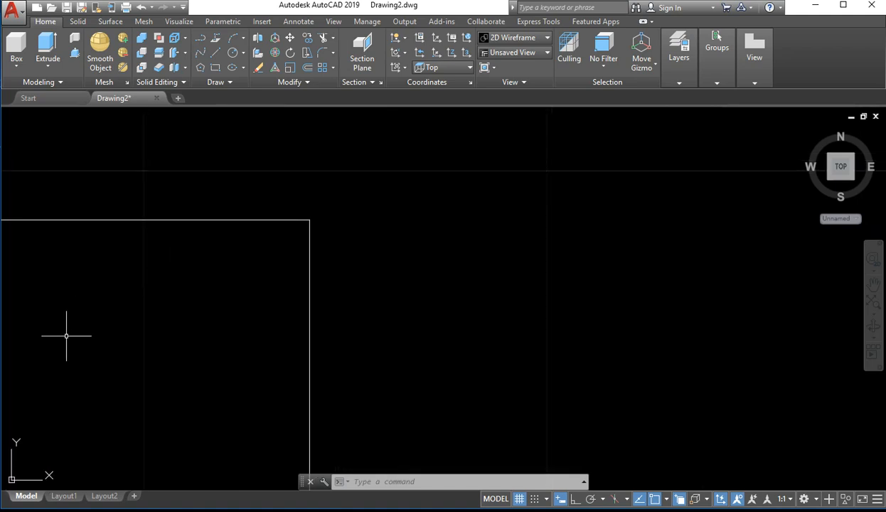
Apply Fillet again to the top and right sides with the radius left at 0
type("f")
key("Return")
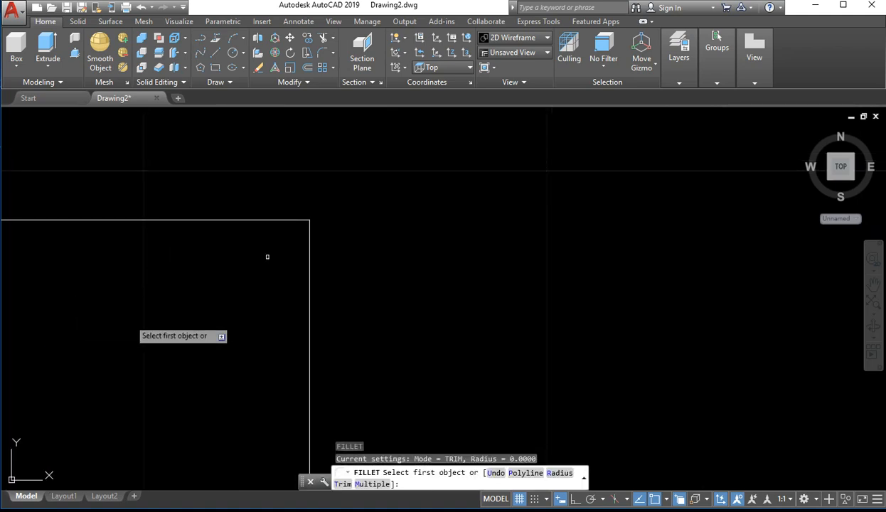
left_click(240, 221)
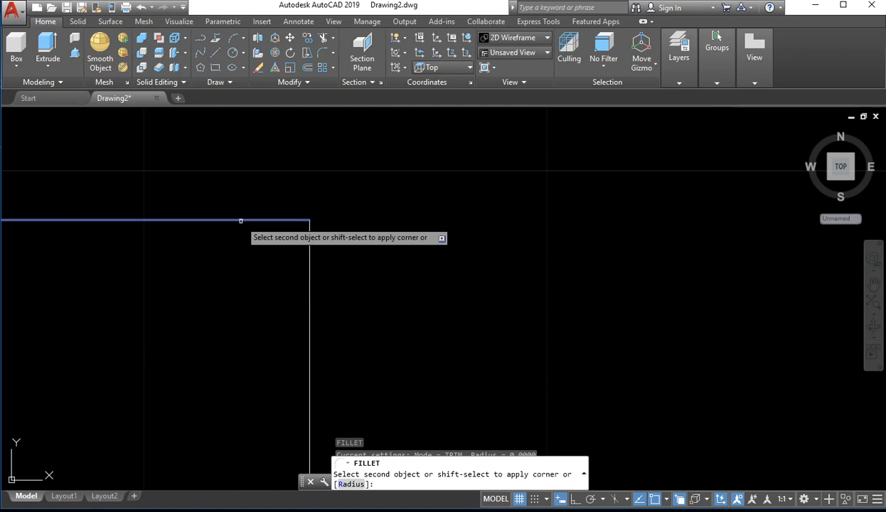
left_click(310, 277)
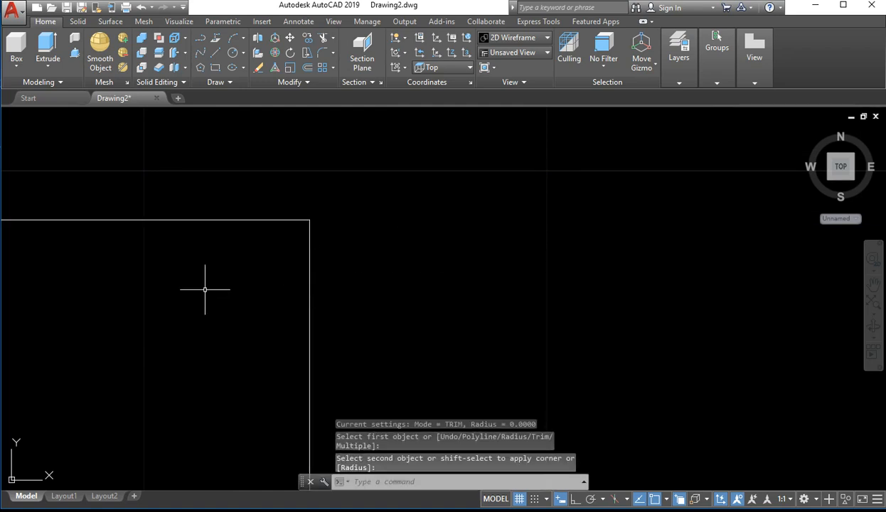
key("Escape")
key("Escape")
Fillet the rectangle's upper-right corner between the top and right sides, using the Radius option with a value of 10
type("F")
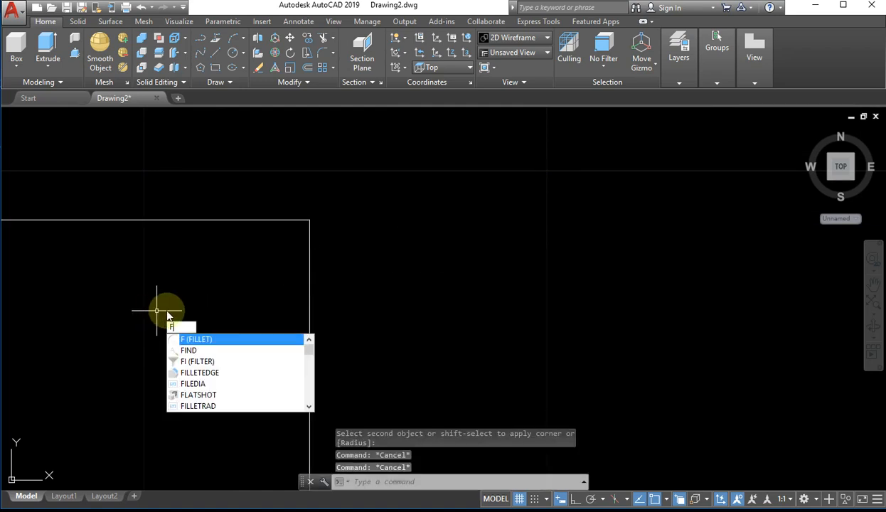
key("Return")
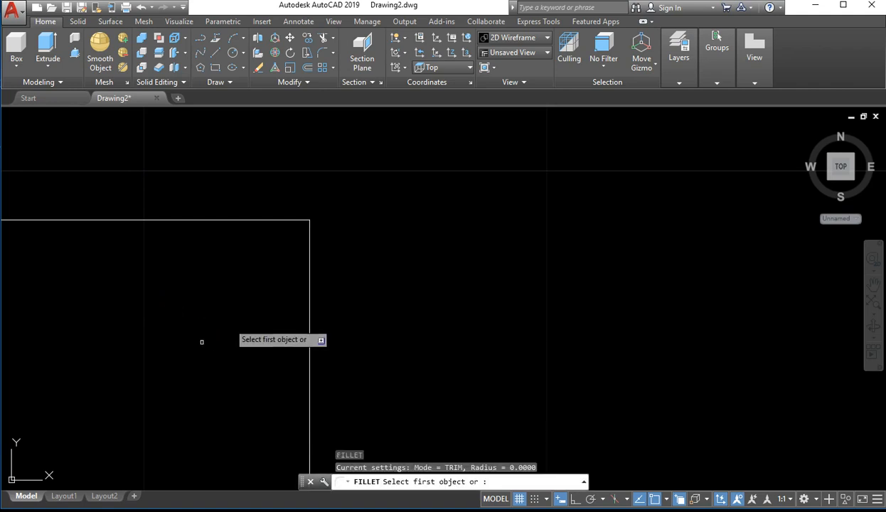
left_click(244, 219)
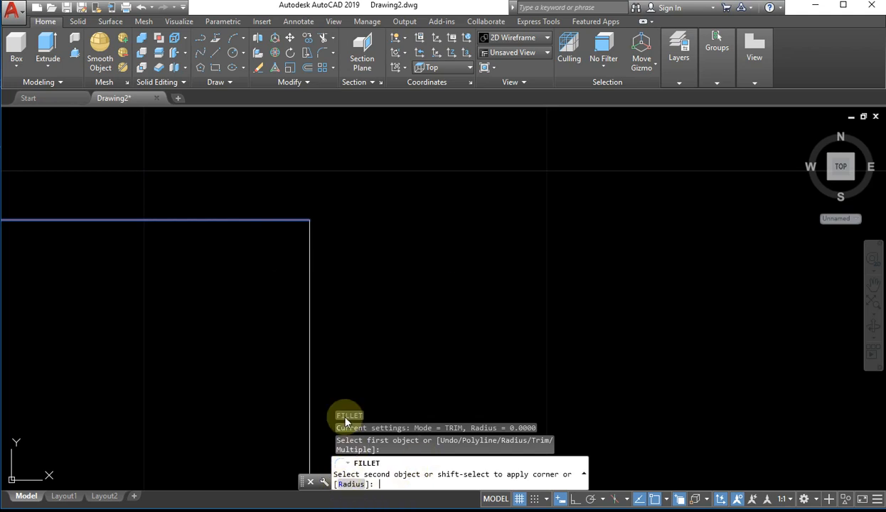
left_click(351, 483)
type("1")
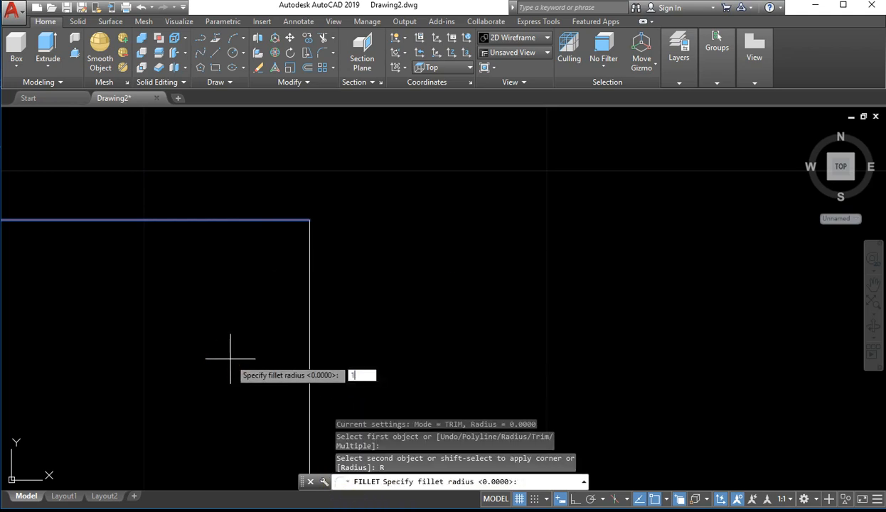
type("0\\")
key("Return")
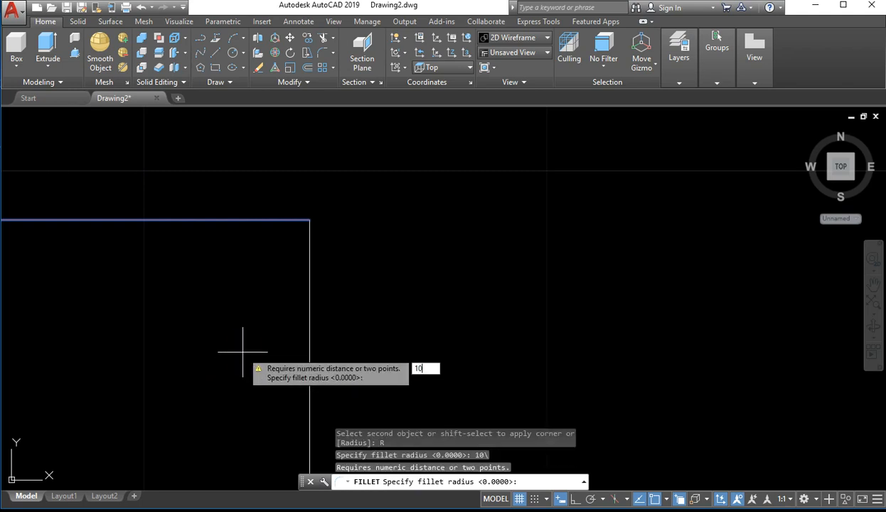
type("10")
key("Return")
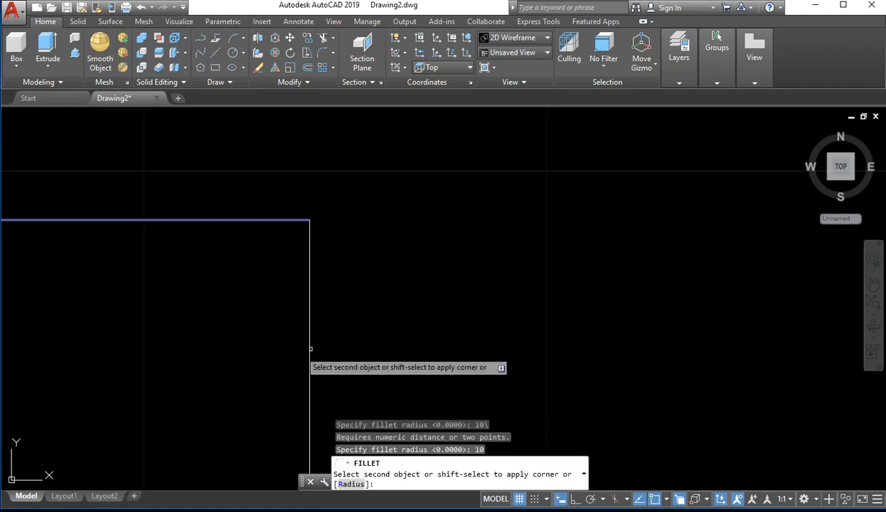
left_click(310, 247)
scroll(240, 326, "down", 3)
middle_click_drag(238, 378, 425, 283)
scroll(395, 317, "down", 4)
mouse_move(358, 337)
middle_mouse_down()
mouse_move(324, 329)
mouse_move(337, 328)
middle_mouse_up()
scroll(358, 320, "up", 4)
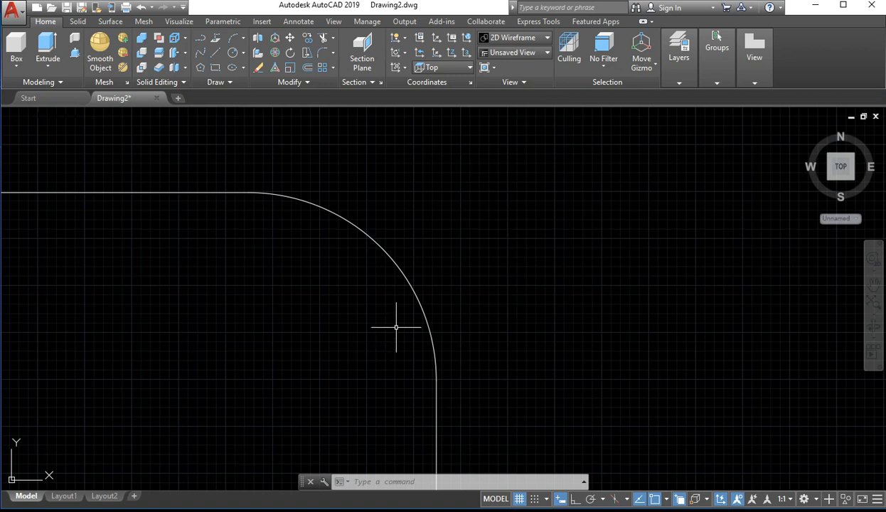
Examine the available arc construction methods, such as 3-Point and Start, Center, End
scroll(384, 313, "down", 5)
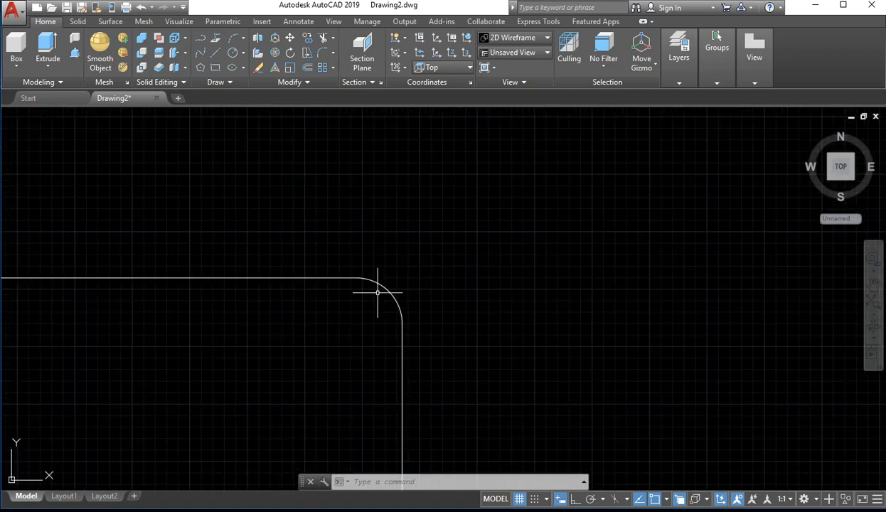
scroll(214, 138, "up", 4)
middle_click_drag(211, 147, 208, 179)
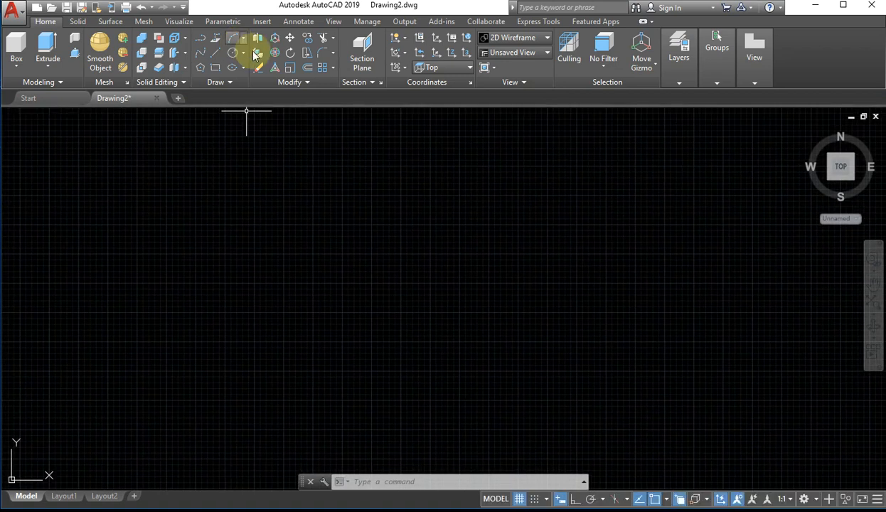
left_click(243, 55)
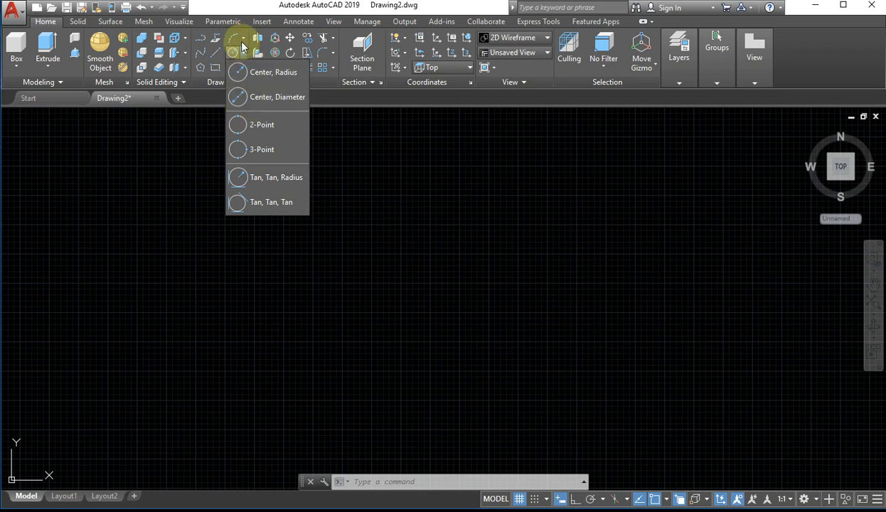
left_click(244, 38)
left_click(244, 40)
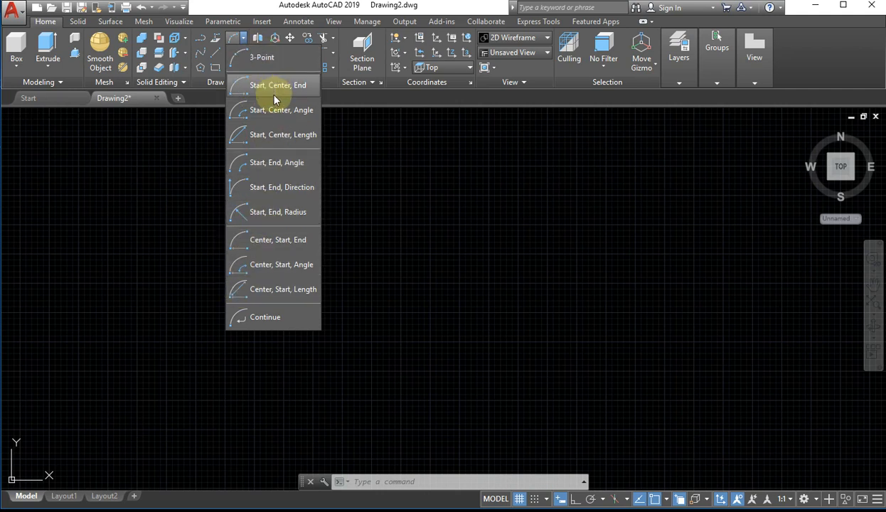
left_click(343, 194)
Draw a three-point arc bulging up and to the right, in the empty space just above the rectangle's filleted upper-right corner
scroll(245, 306, "down", 6)
middle_click_drag(260, 330, 185, 234)
scroll(186, 245, "up", 2)
scroll(284, 234, "up", 5)
middle_click_drag(340, 223, 334, 293)
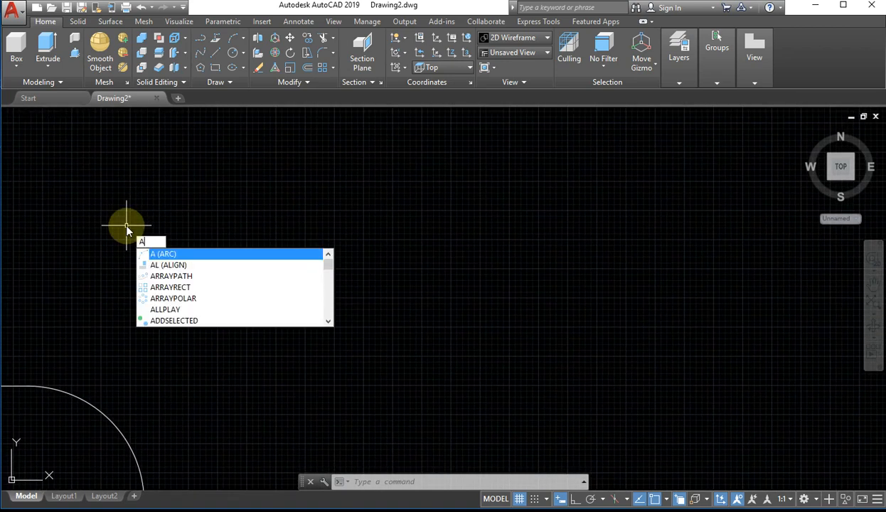
key("Return")
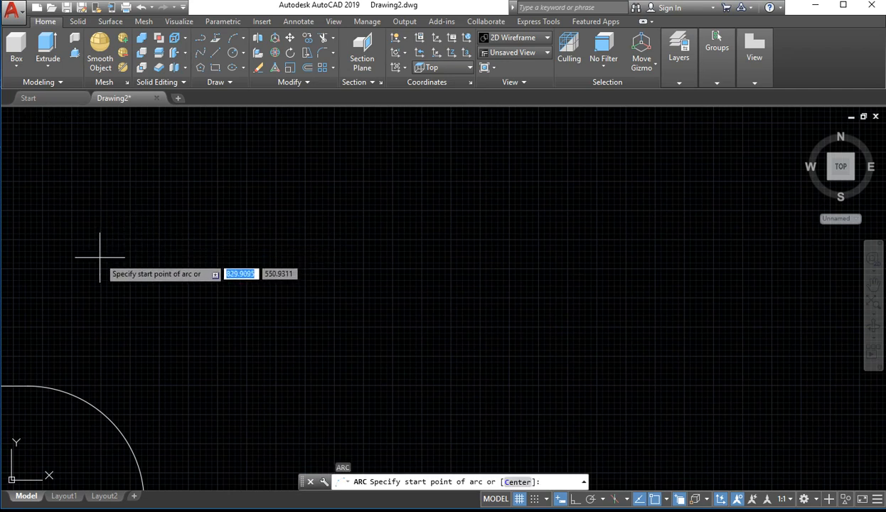
left_click(125, 226)
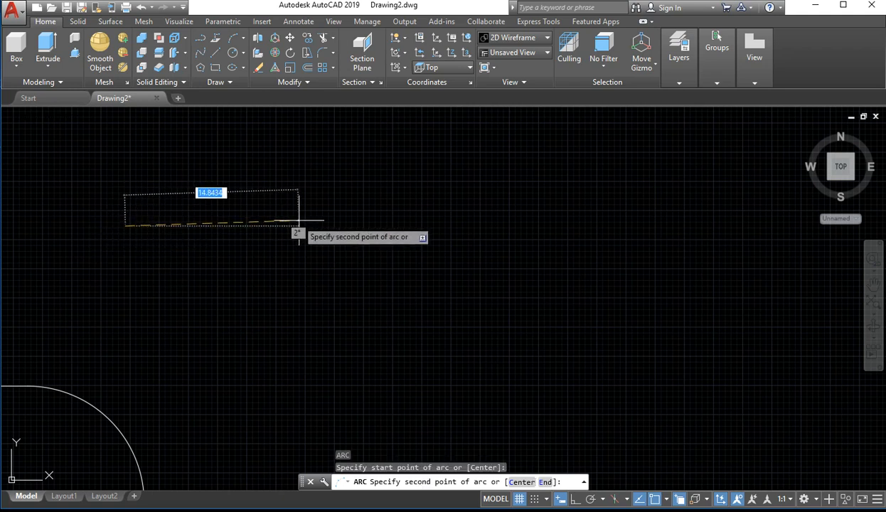
left_click(290, 247)
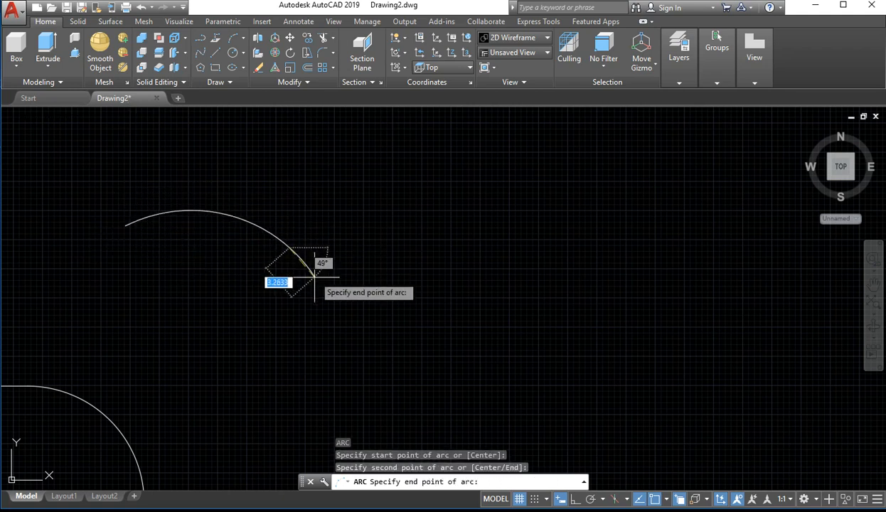
left_click(268, 380)
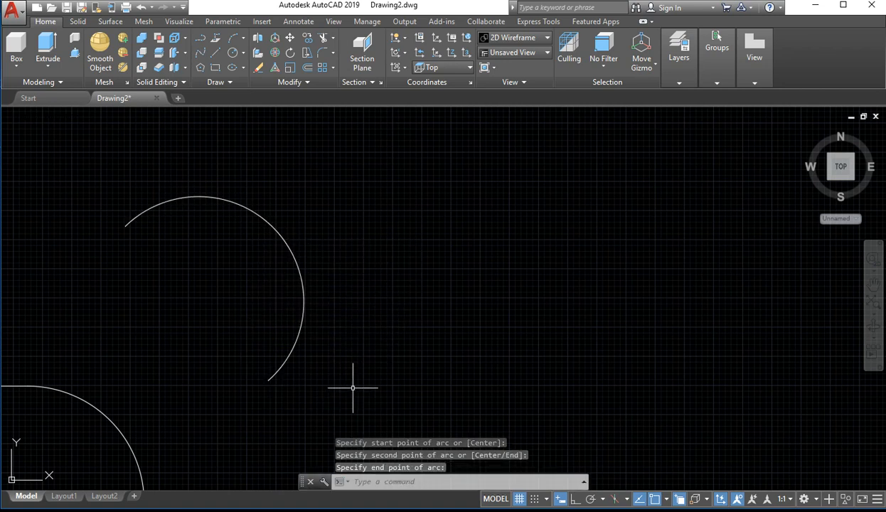
With Ortho on, draw a four-segment rectangular outline right of the filleted rectangle, leaving its upper-right corner open
scroll(202, 363, "down", 6)
scroll(190, 379, "up", 2)
middle_click_drag(192, 378, 195, 175)
scroll(97, 281, "down", 6)
middle_click_drag(336, 268, 308, 300)
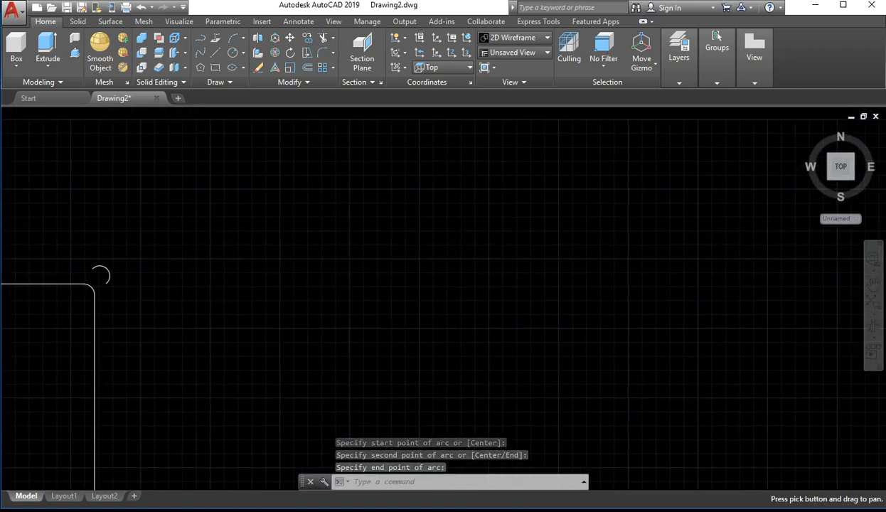
left_click(211, 54)
left_click(177, 249)
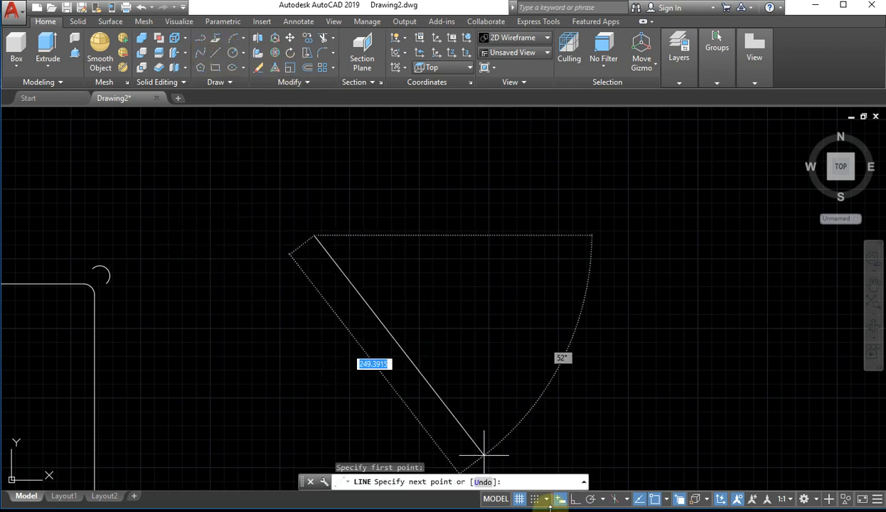
left_click(577, 499)
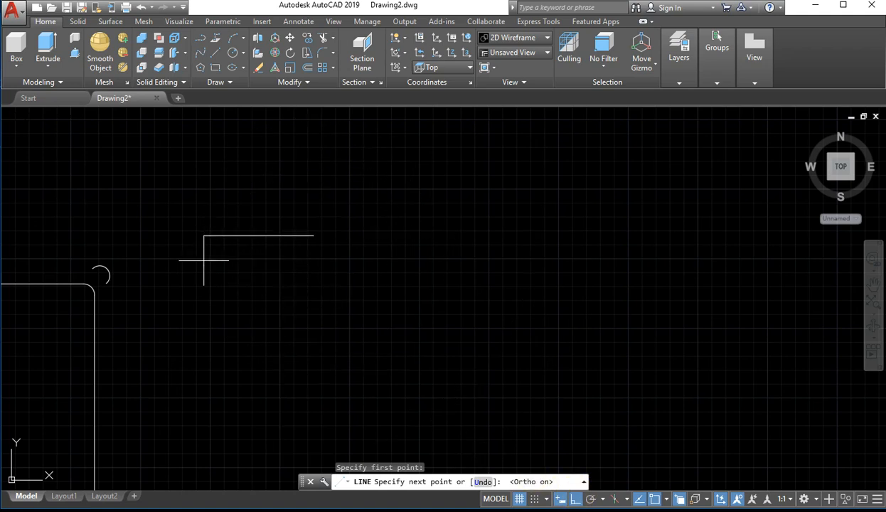
left_click(222, 406)
left_click(473, 403)
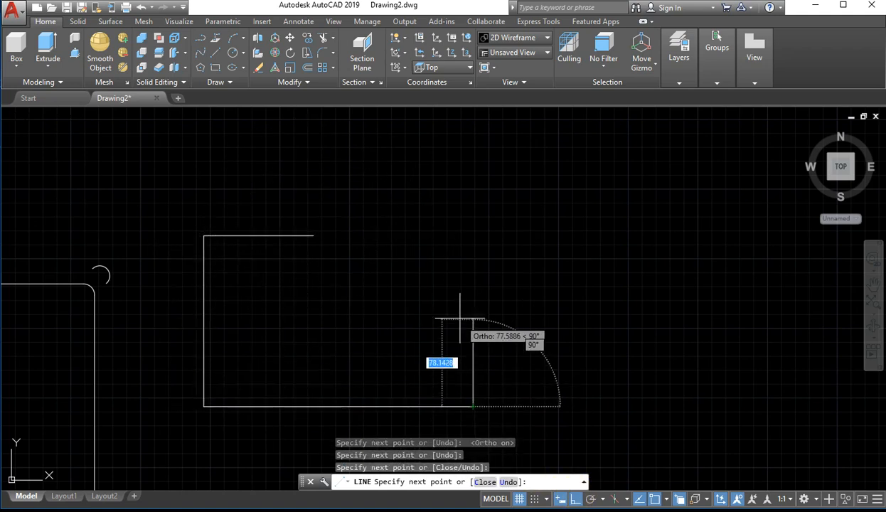
left_click(469, 317)
key("Return")
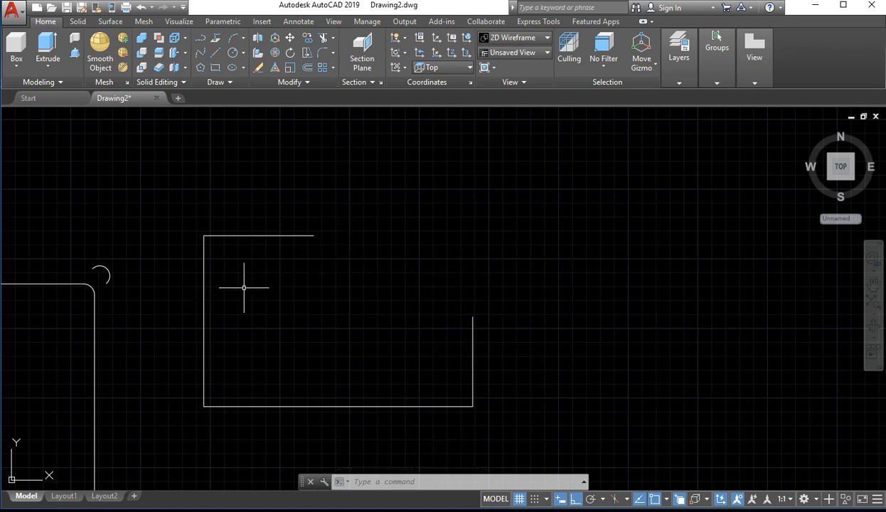
With Ortho off, close the outline's open upper-right corner with a three-point arc from the top line's end to the right line's end
key("Return")
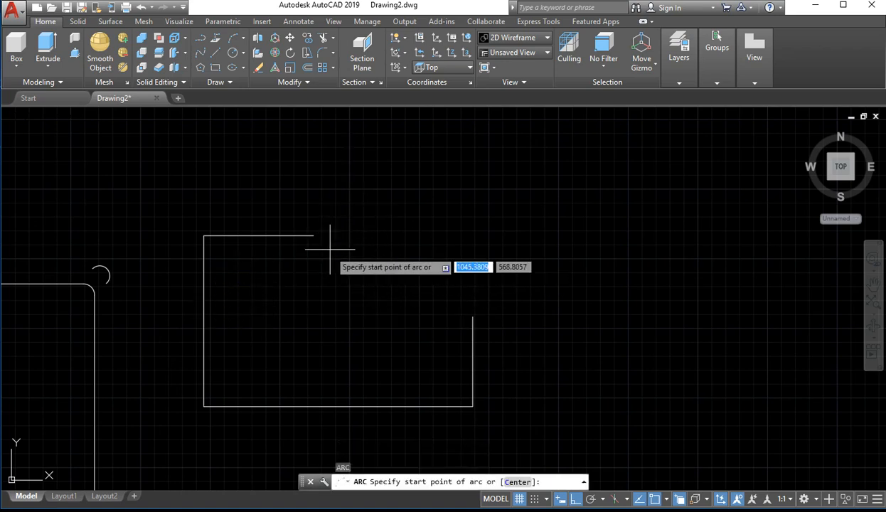
left_click(314, 235)
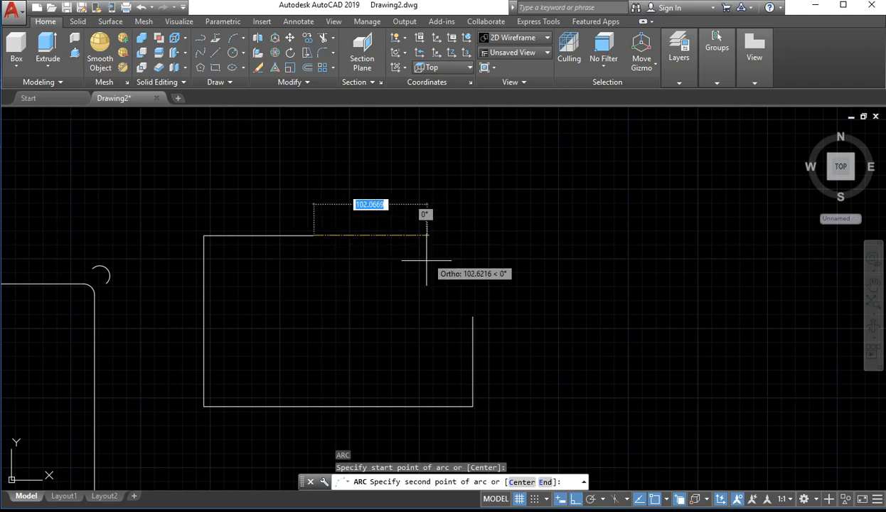
left_click(575, 499)
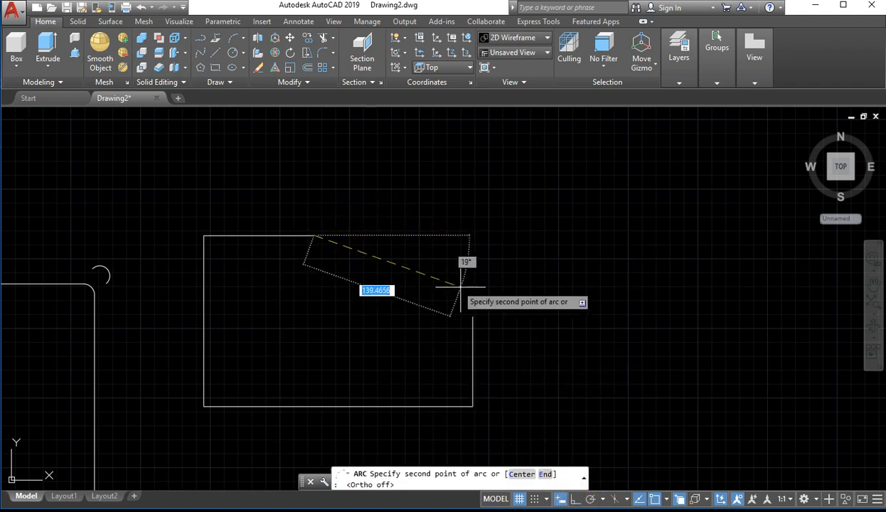
left_click(428, 254)
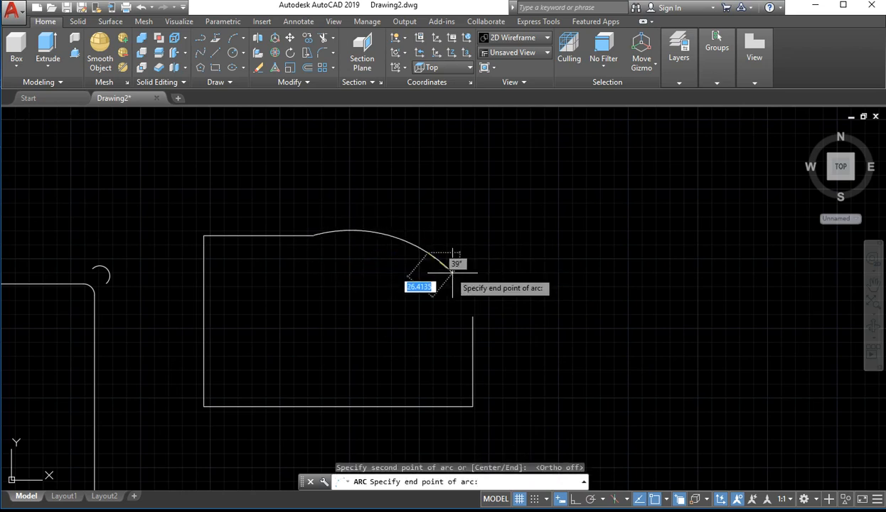
left_click(473, 314)
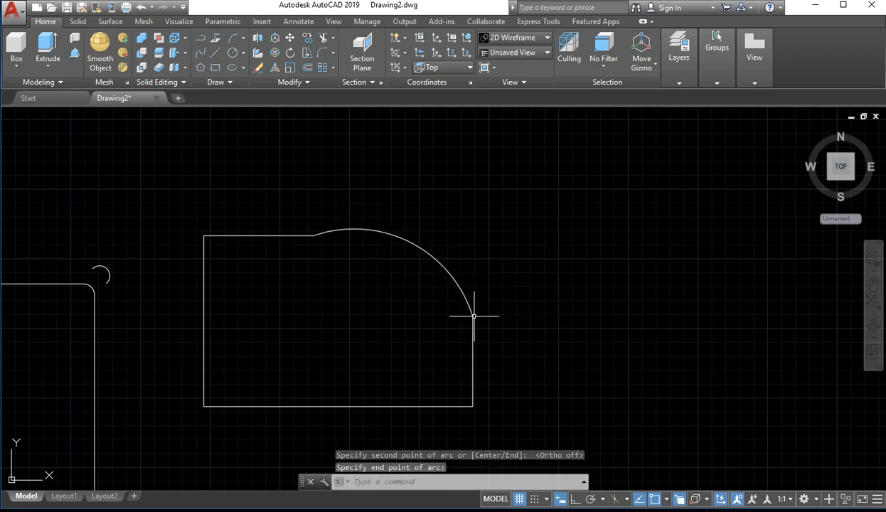
key("Return")
left_click(450, 234)
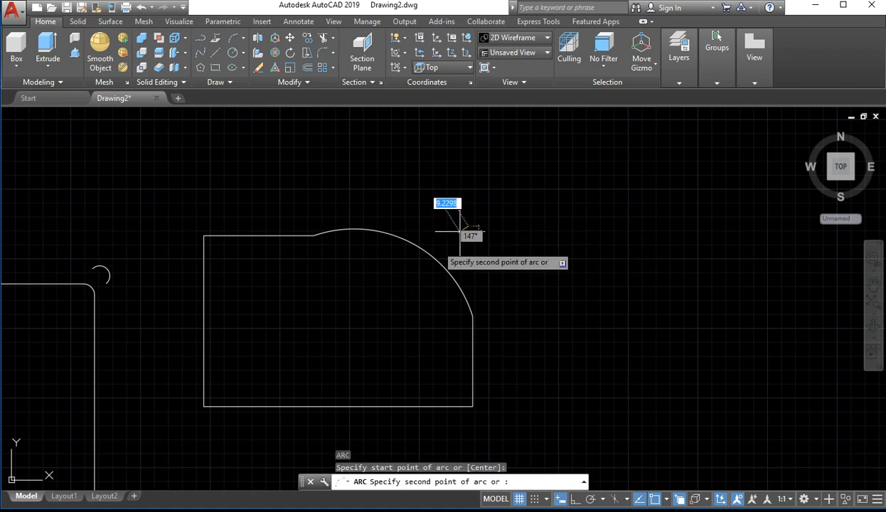
key("Escape")
Flatten the corner arc by stretching its midpoint grip slightly inward twice, keeping both endpoints in place
left_click(439, 241)
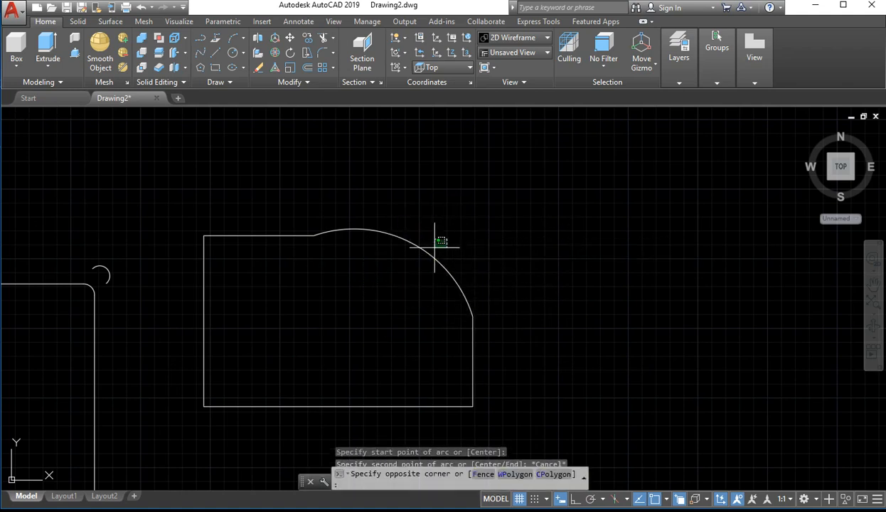
left_click(416, 255)
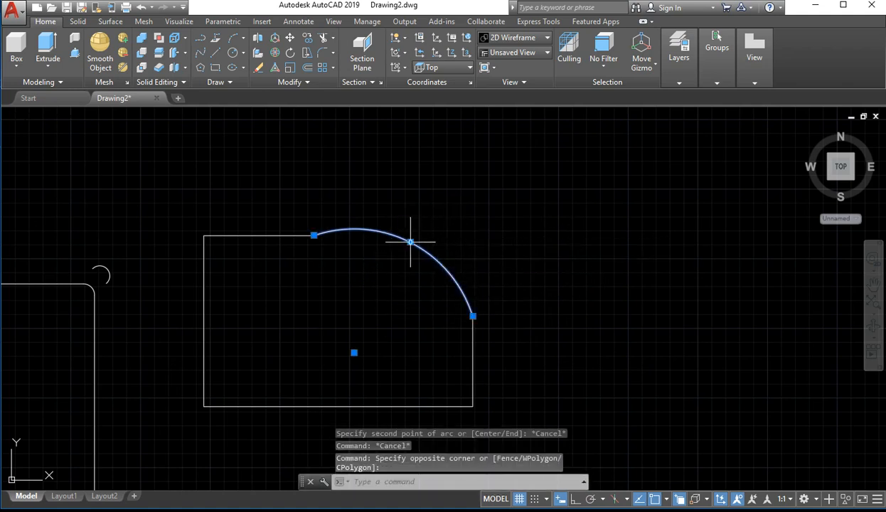
left_click(411, 241)
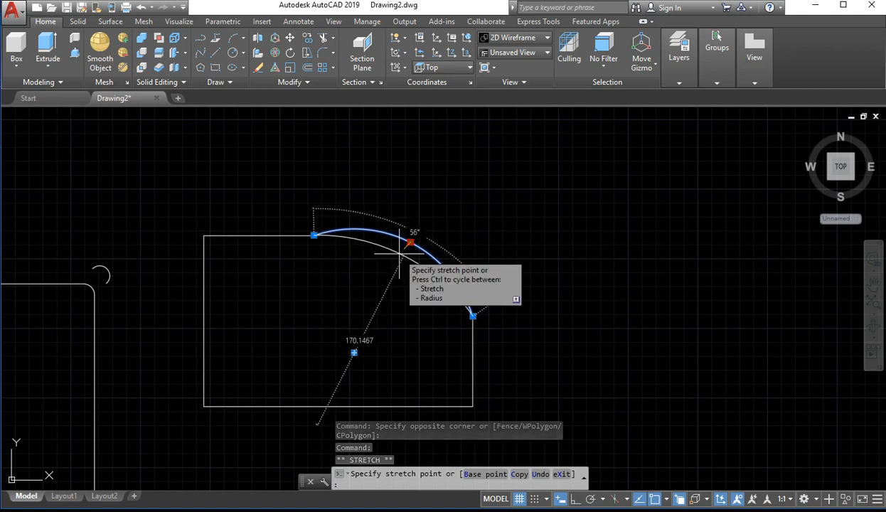
left_click(406, 250)
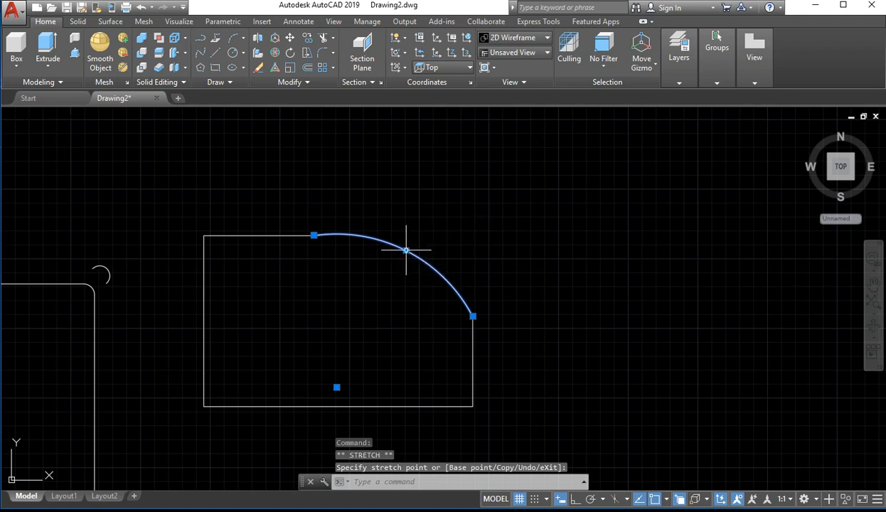
left_click(406, 249)
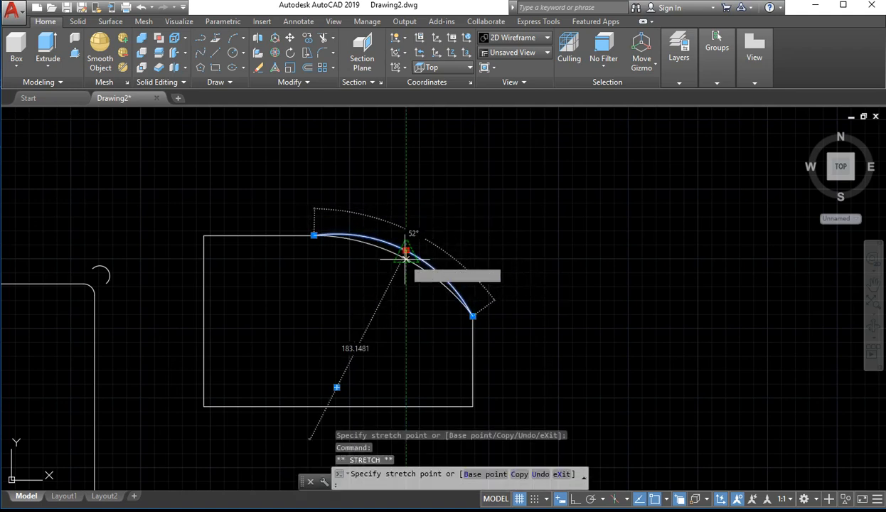
left_click(406, 252)
left_click(524, 246)
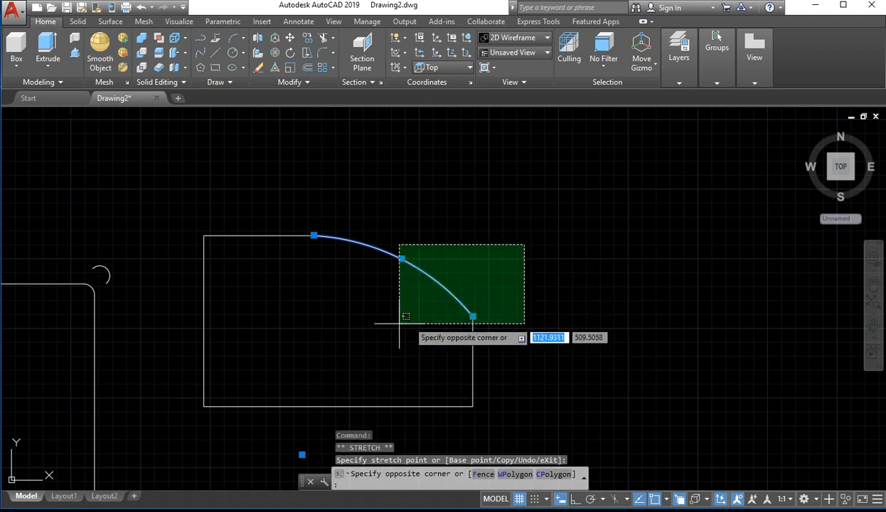
scroll(362, 312, "up", 2)
left_click(512, 254)
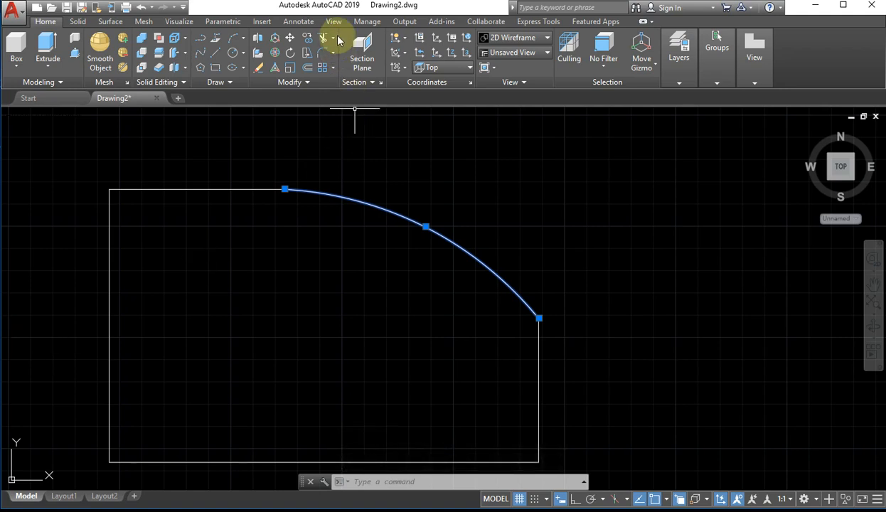
Compare the Fillet, Chamfer and Blend Curves tools with the available arc construction methods
left_click(332, 52)
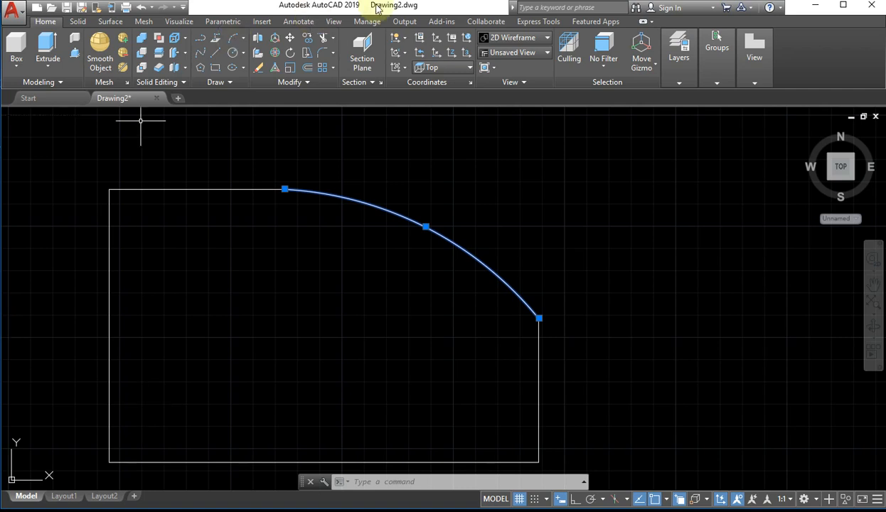
left_click(323, 58)
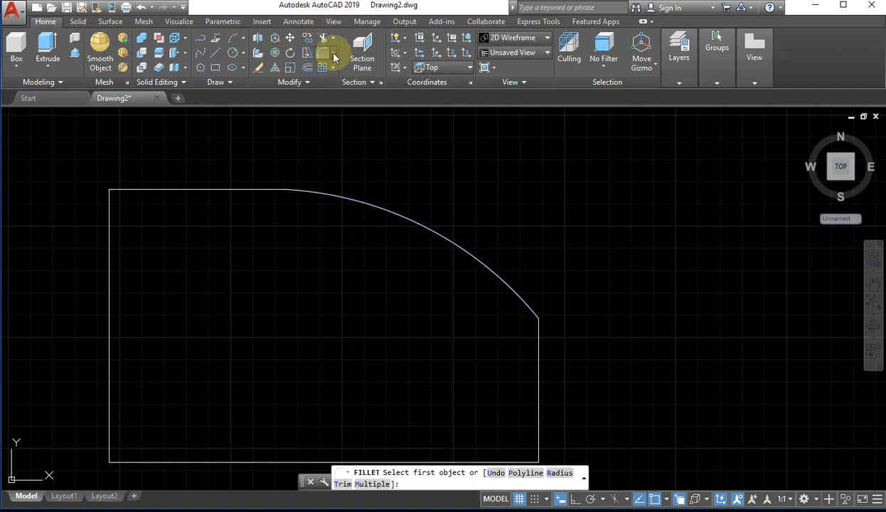
left_click(333, 54)
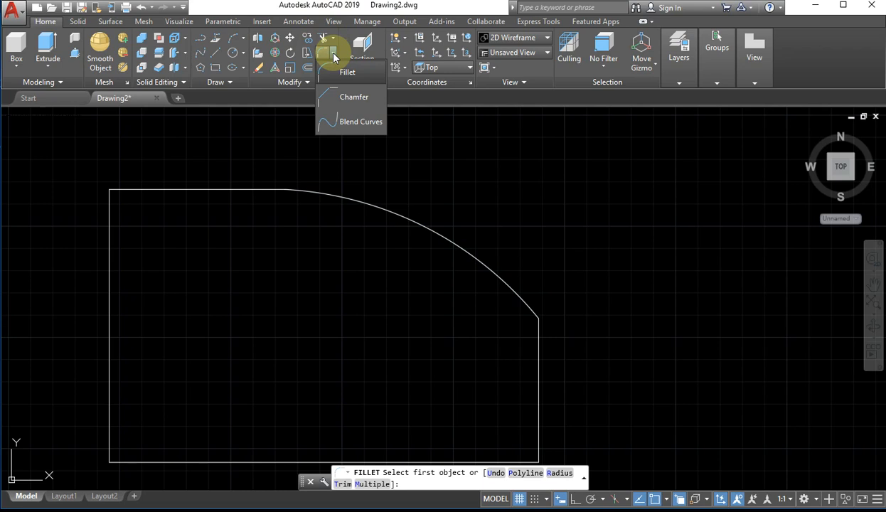
left_click(244, 38)
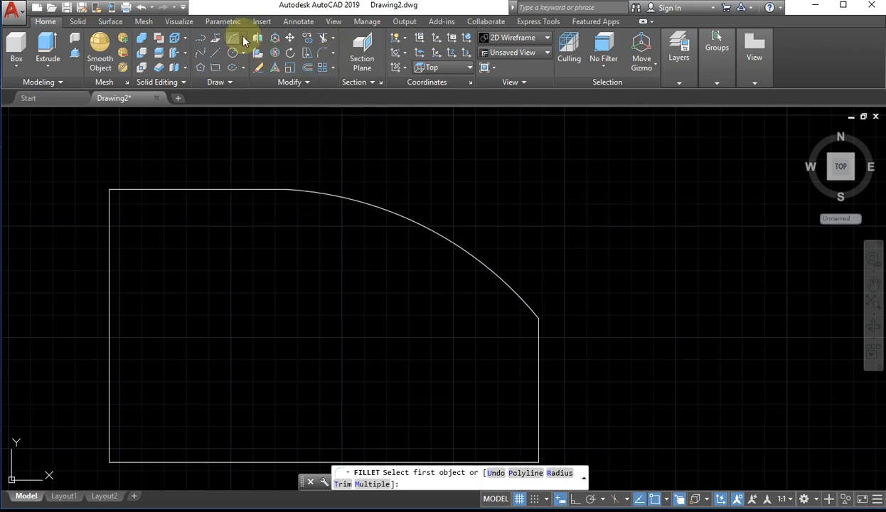
left_click(236, 35)
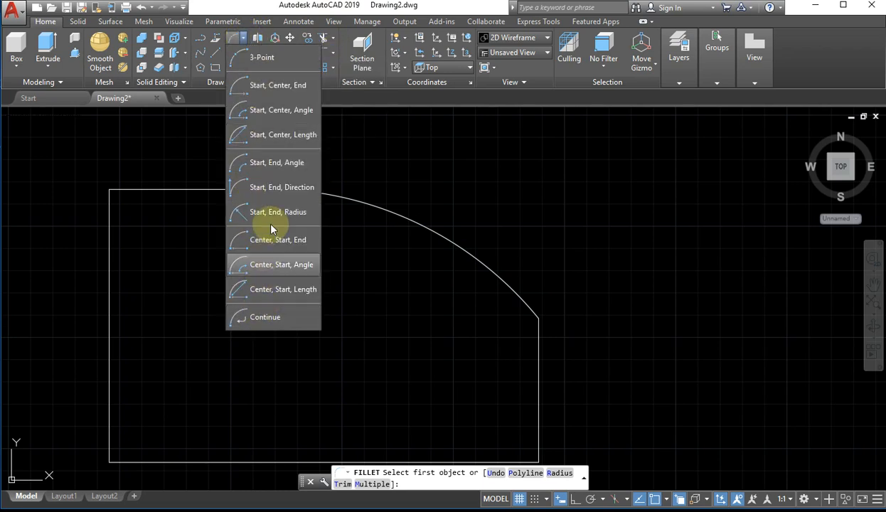
left_click(440, 164)
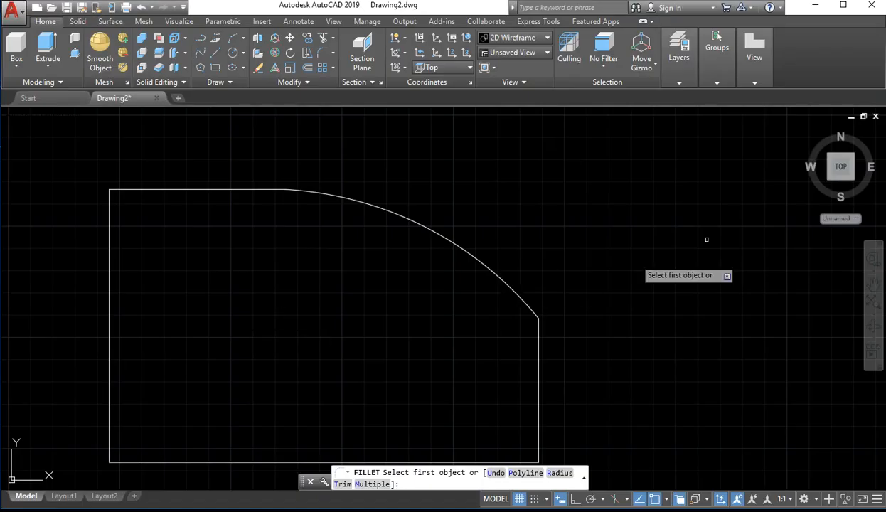
scroll(633, 196, "down", 4)
mouse_move(636, 193)
middle_mouse_down()
mouse_move(263, 282)
mouse_move(177, 279)
middle_mouse_up()
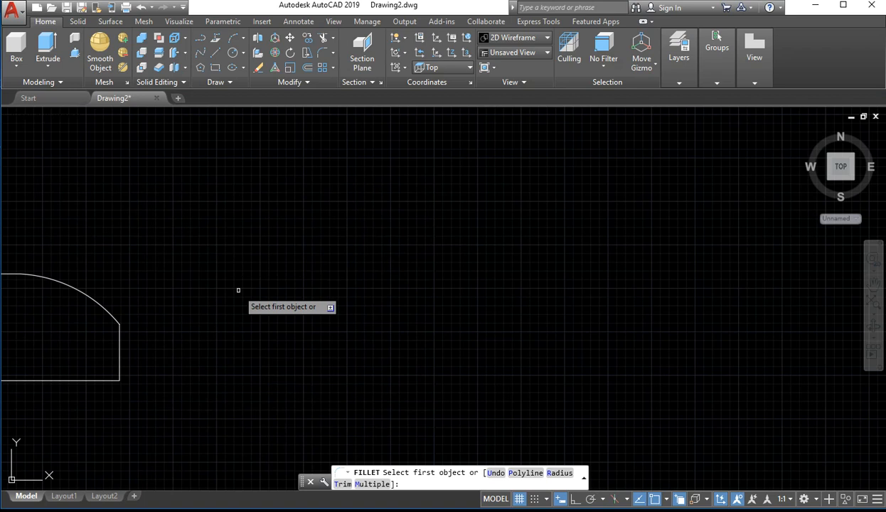
key("BackSpace")
key("Return")
left_click(235, 235)
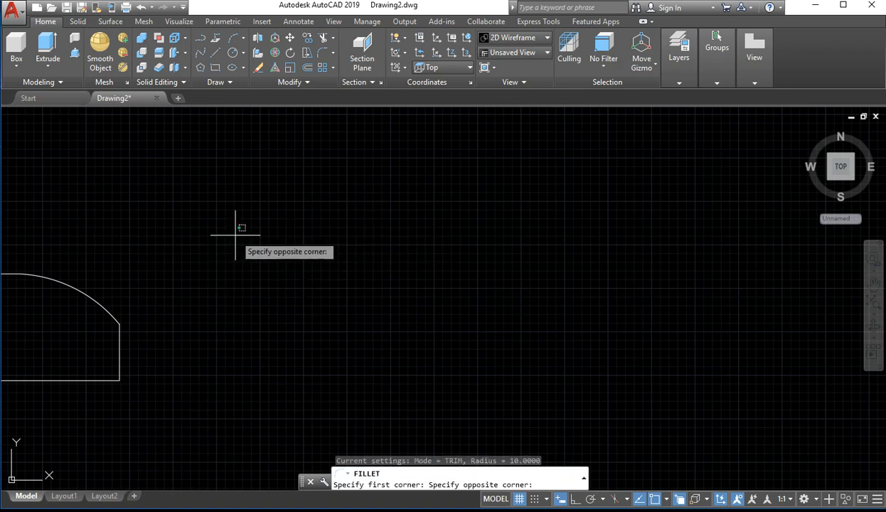
left_click(355, 301)
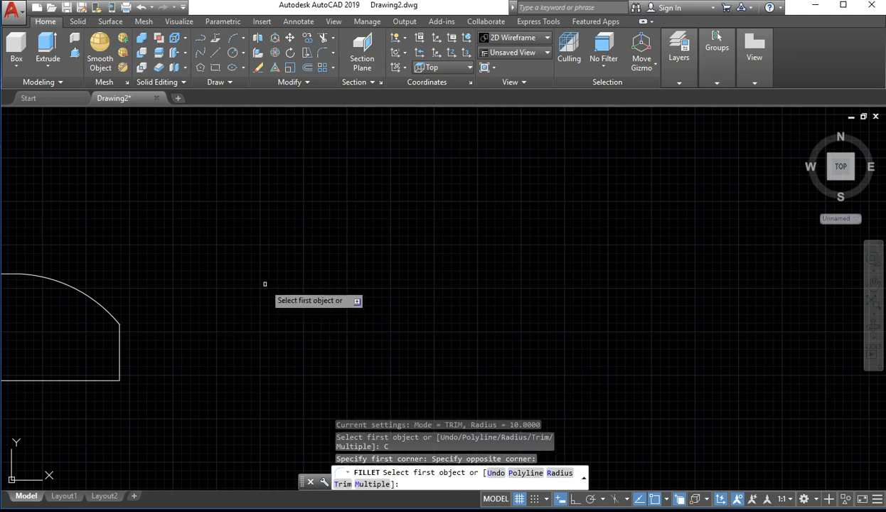
key("Escape")
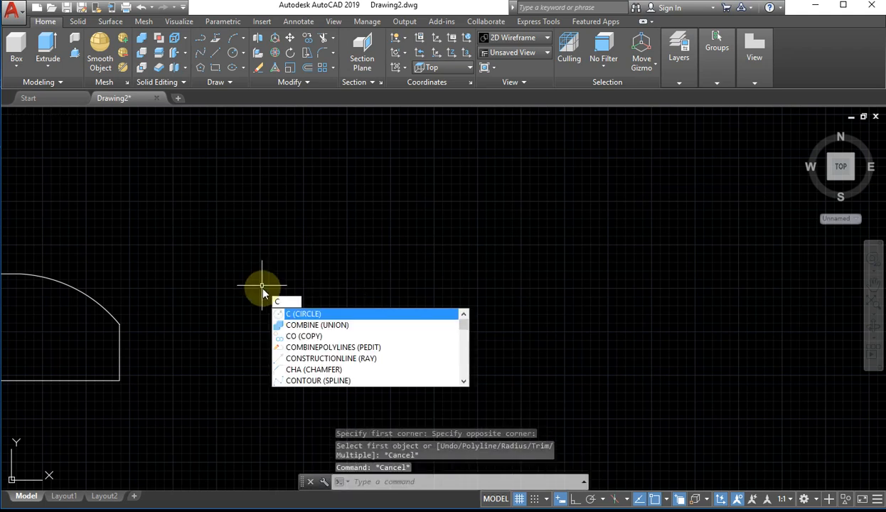
Draw a circle with a radius of 100 in the empty area right of the arc-cornered outline
key("Return")
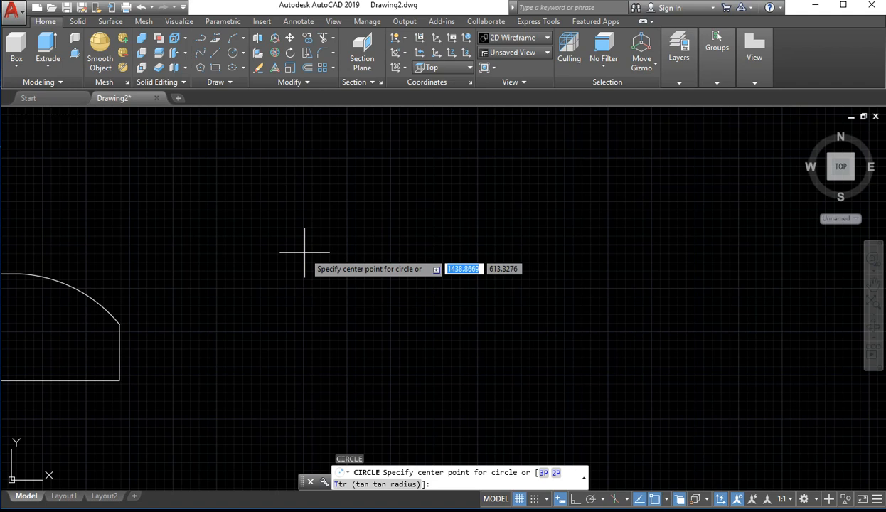
left_click(304, 252)
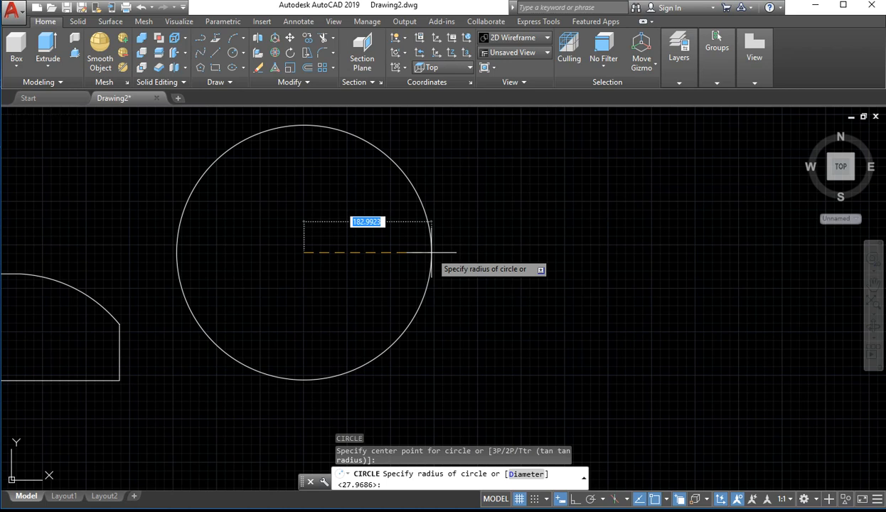
type("00")
key("Return")
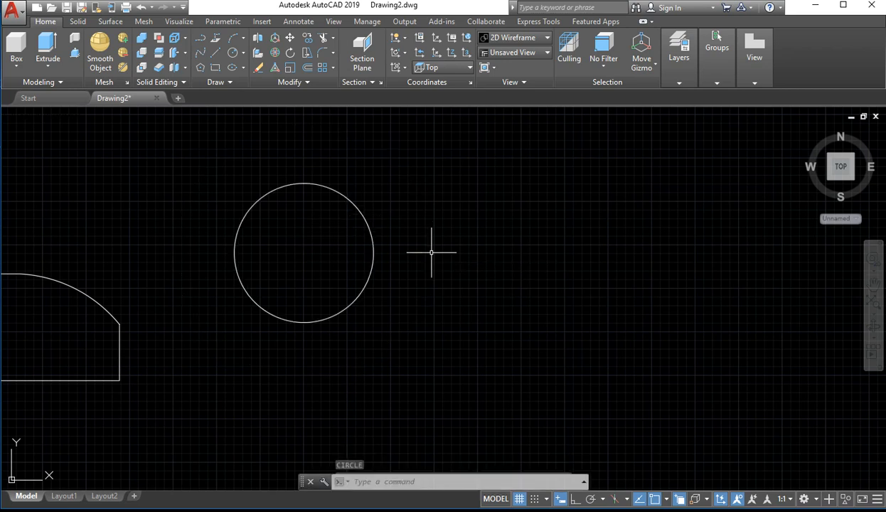
Draw a circle by center and diameter, 50 in diameter, in the empty area right of the 100-radius circle
left_click(244, 54)
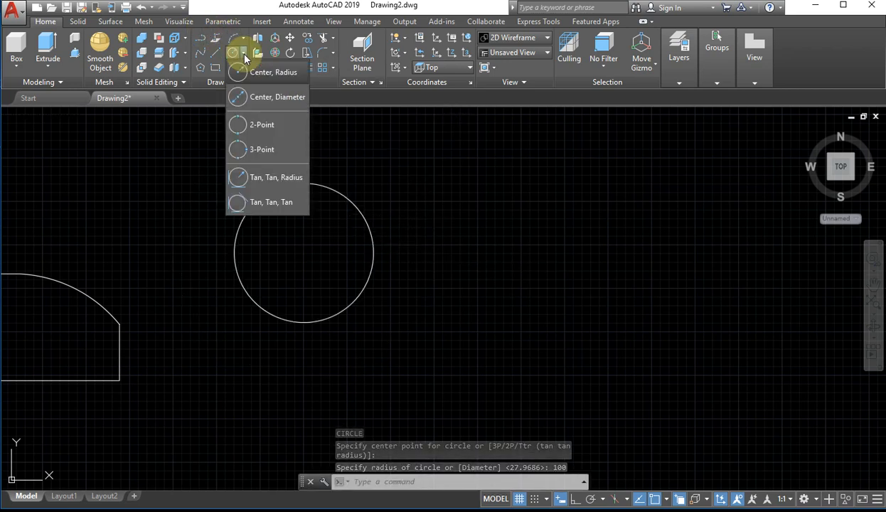
left_click(269, 96)
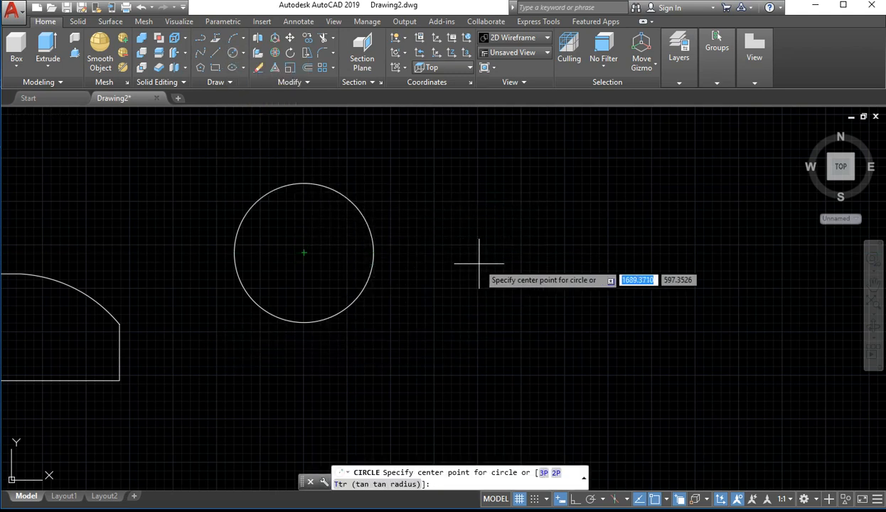
left_click(557, 252)
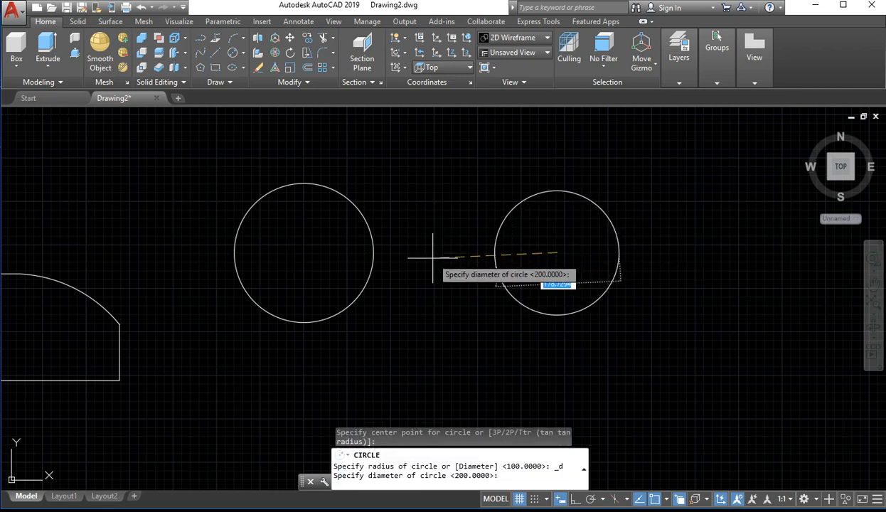
type("50")
key("Return")
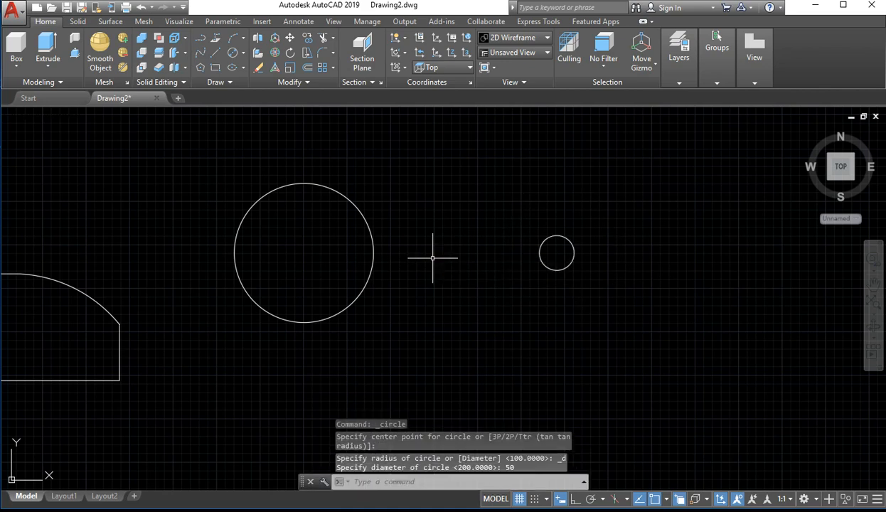
scroll(564, 256, "up", 5)
scroll(561, 188, "down", 4)
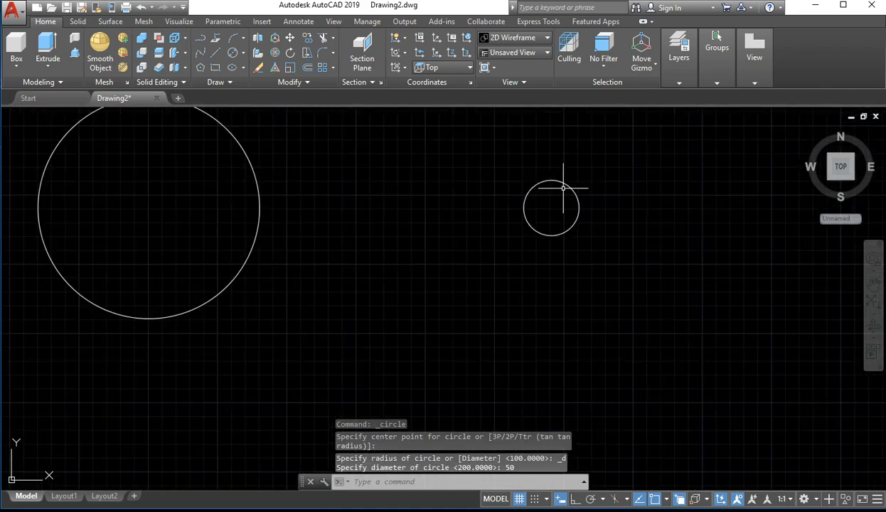
scroll(325, 206, "up", 4)
scroll(324, 206, "down", 3)
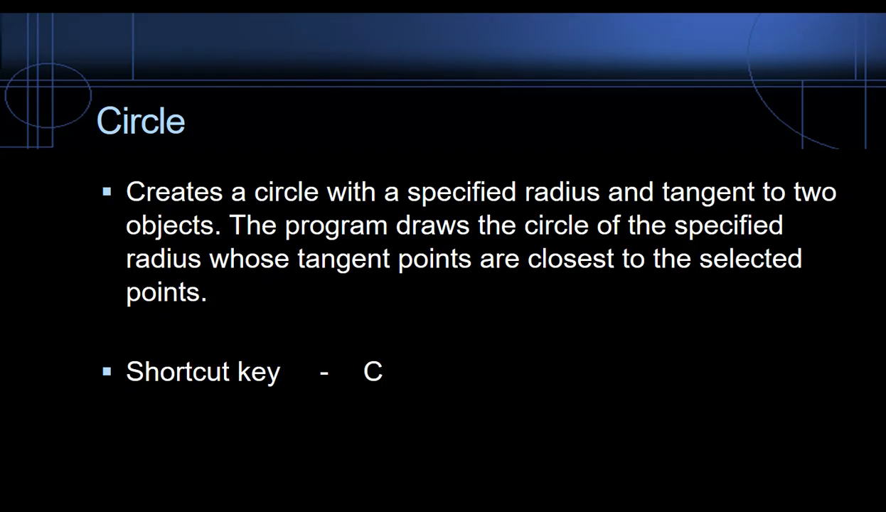
With Ortho on, draw a vertical line through the arc-cornered outline, extending past its top and bottom edges
key("Right")
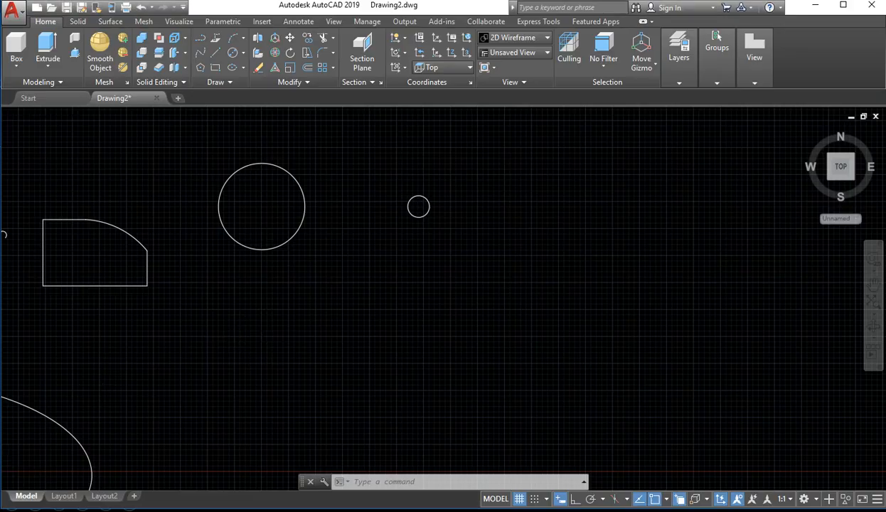
scroll(174, 317, "up", 5)
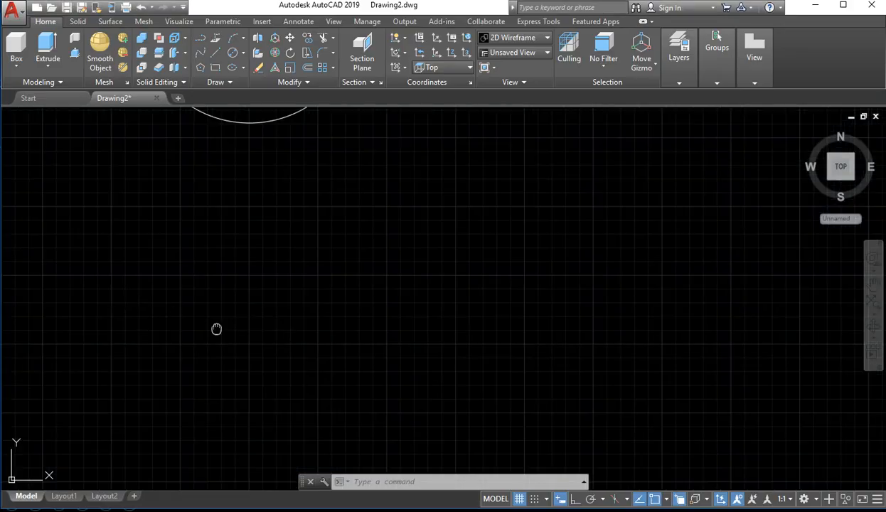
scroll(199, 264, "down", 5)
middle_click_drag(134, 251, 339, 288)
scroll(347, 218, "up", 3)
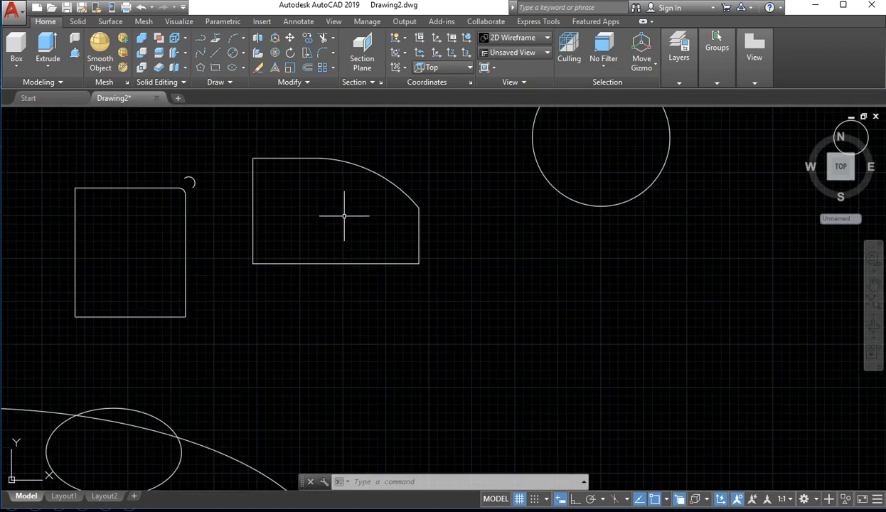
left_click(216, 54)
left_click(309, 127)
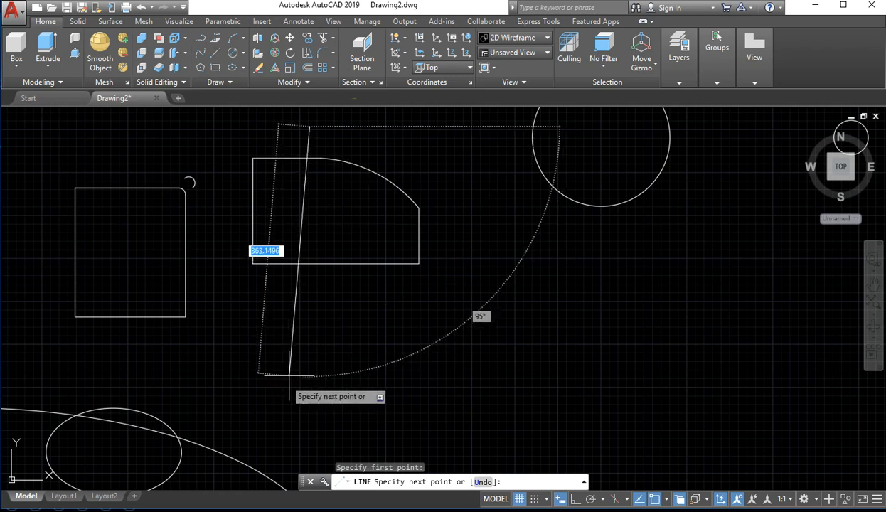
left_click(574, 499)
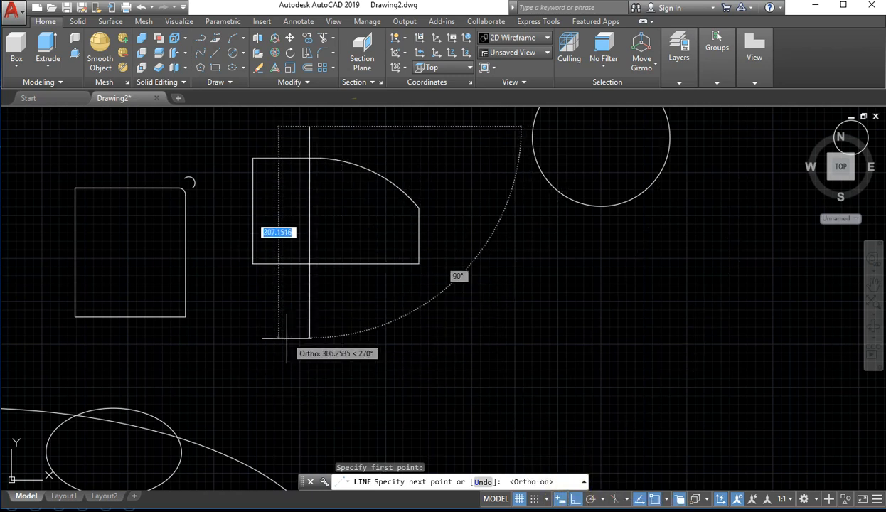
left_click(327, 345)
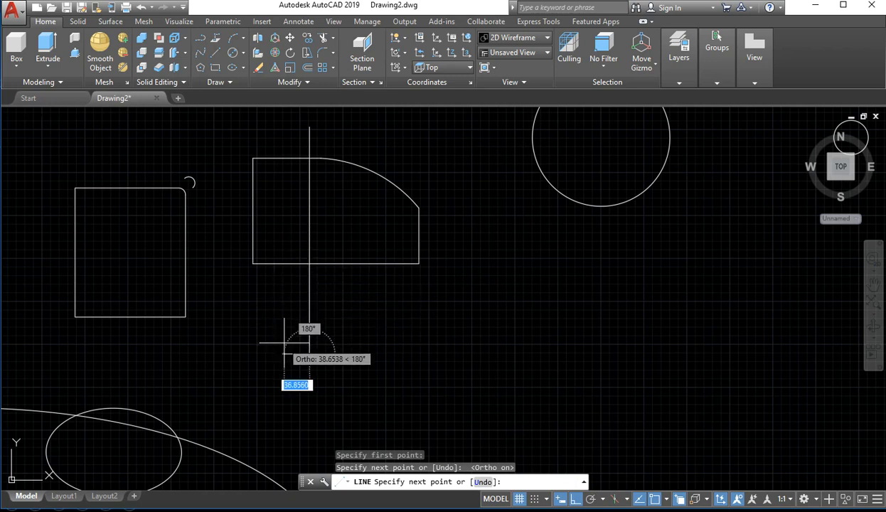
key("Escape")
scroll(352, 283, "up", 5)
scroll(317, 234, "up", 2)
scroll(349, 241, "down", 2)
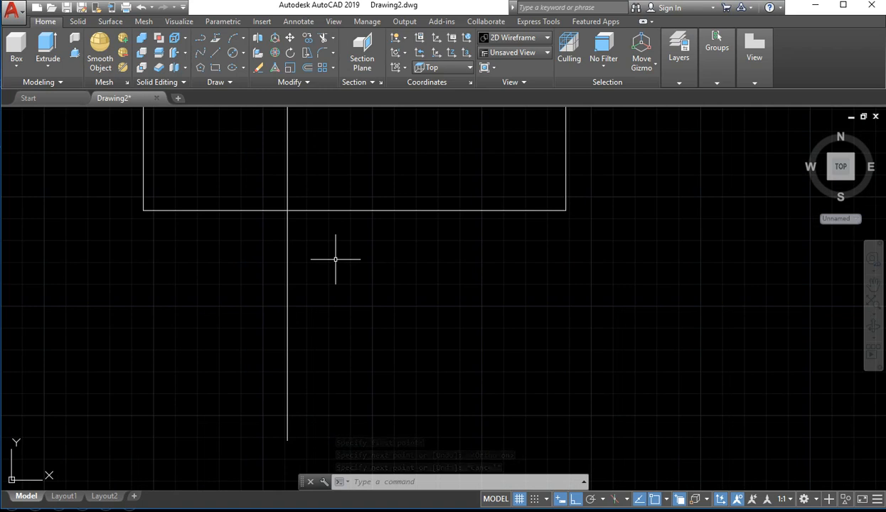
Trim off the part of the vertical line below the outline, using the outline's bottom edge as the cutting edge
type("TR")
key("Return")
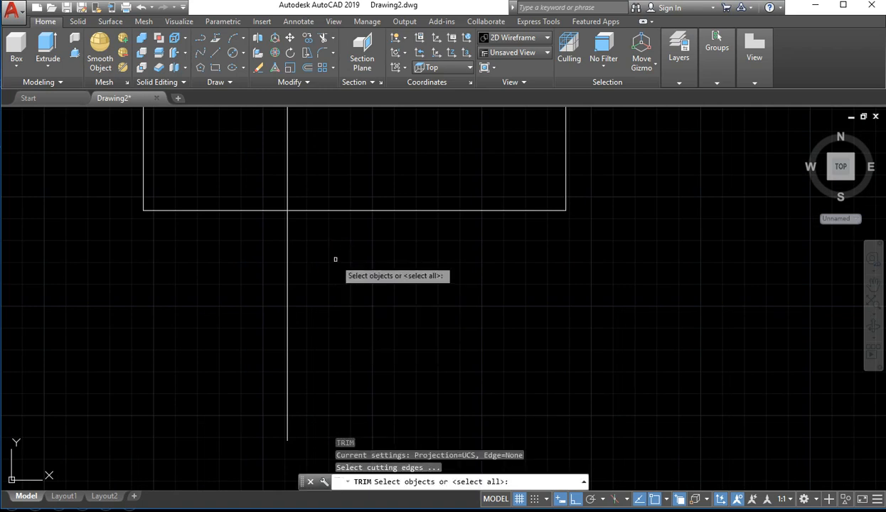
left_click(316, 209)
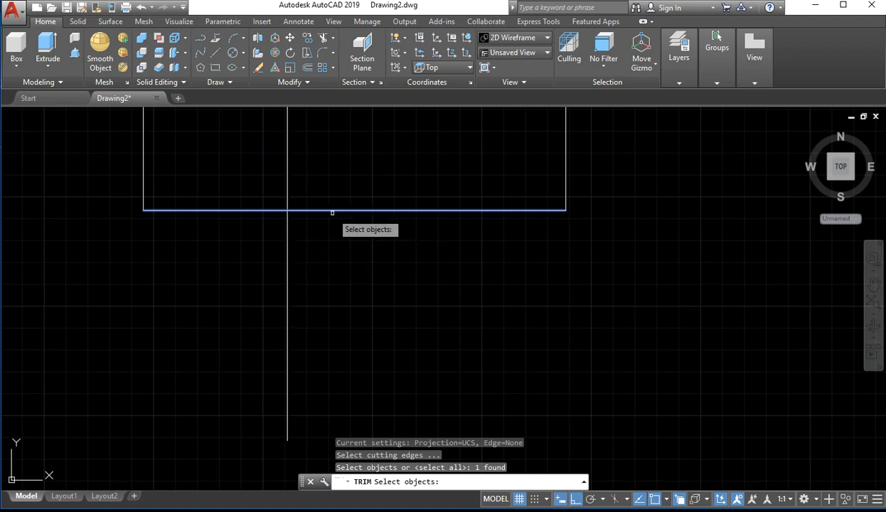
key("Return")
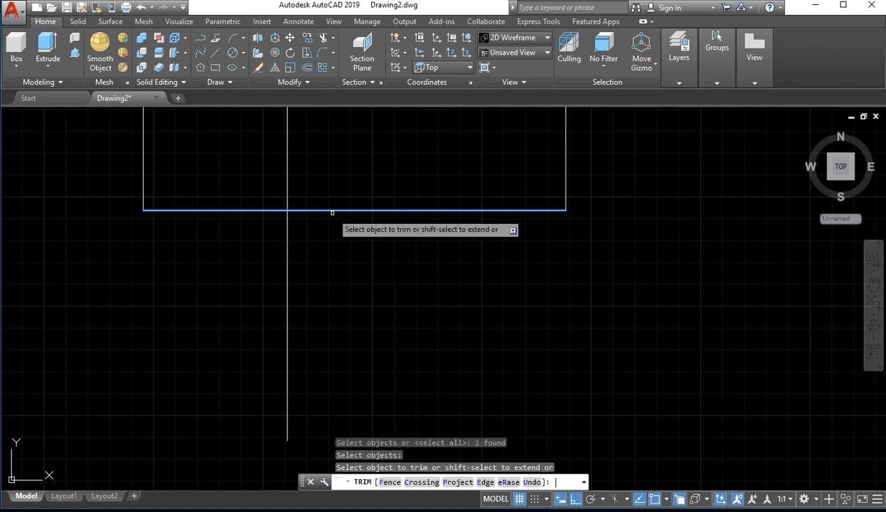
left_click(288, 239)
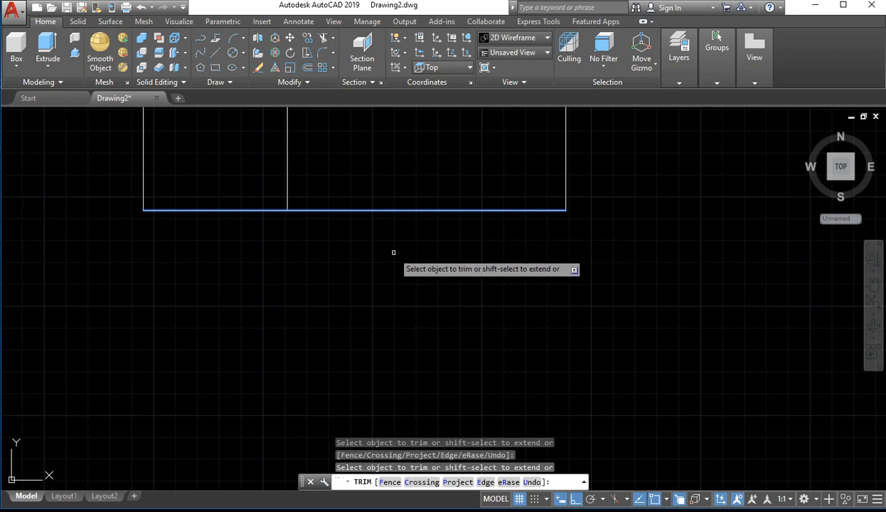
key("Escape")
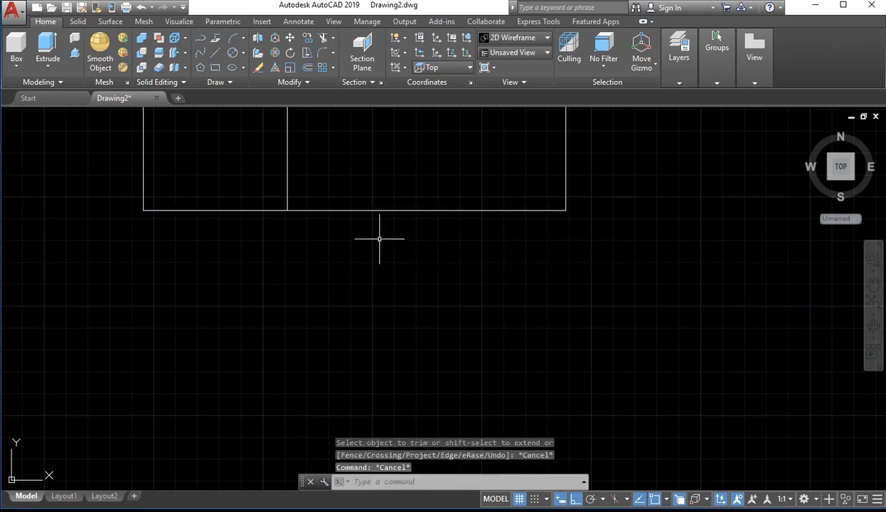
Draw two separate vertical lines crossing the outline's bottom edge, right of the trimmed line
left_click(364, 158)
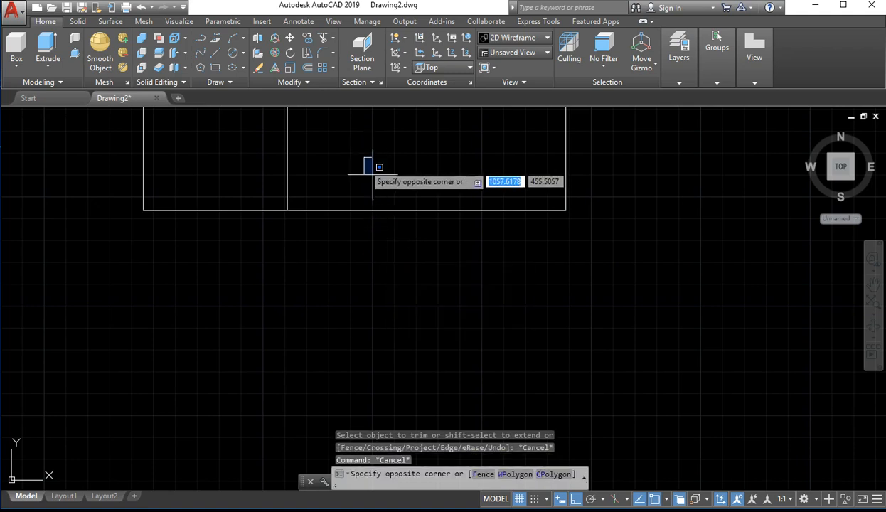
key("Escape")
type("l")
key("Return")
left_click(342, 158)
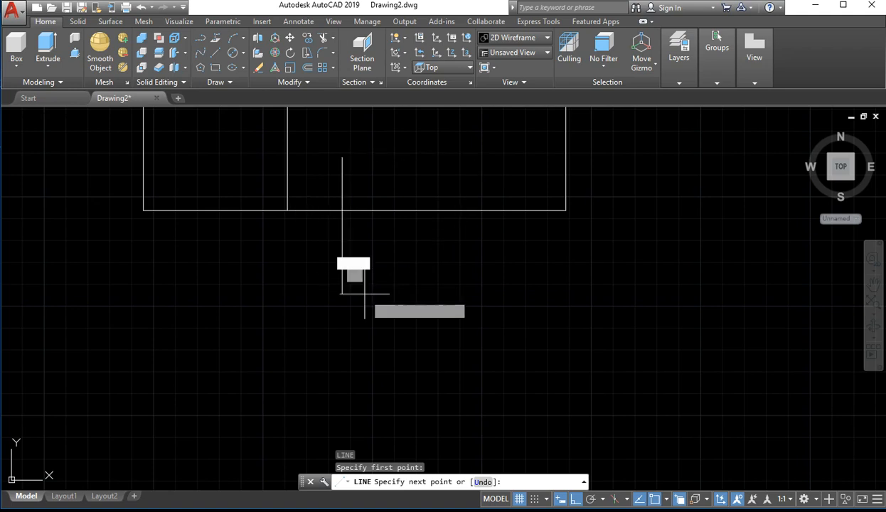
left_click(364, 293)
key("Return")
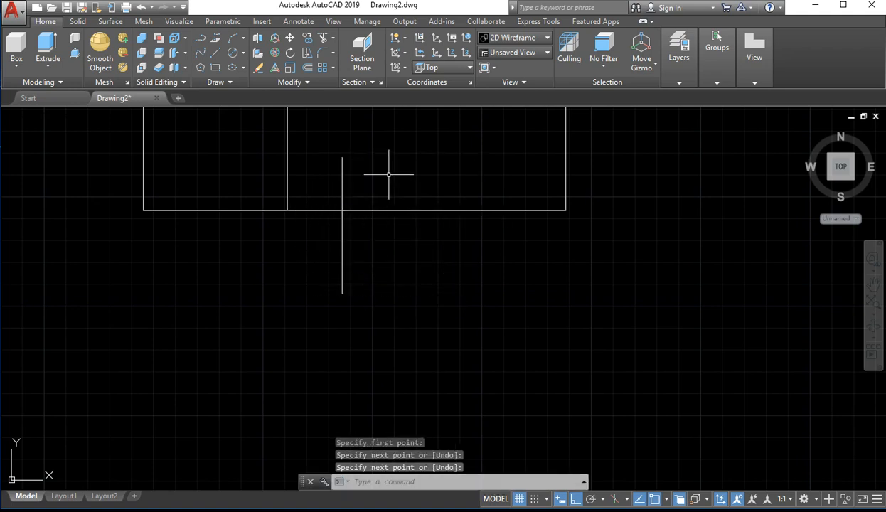
key("Return")
left_click(386, 170)
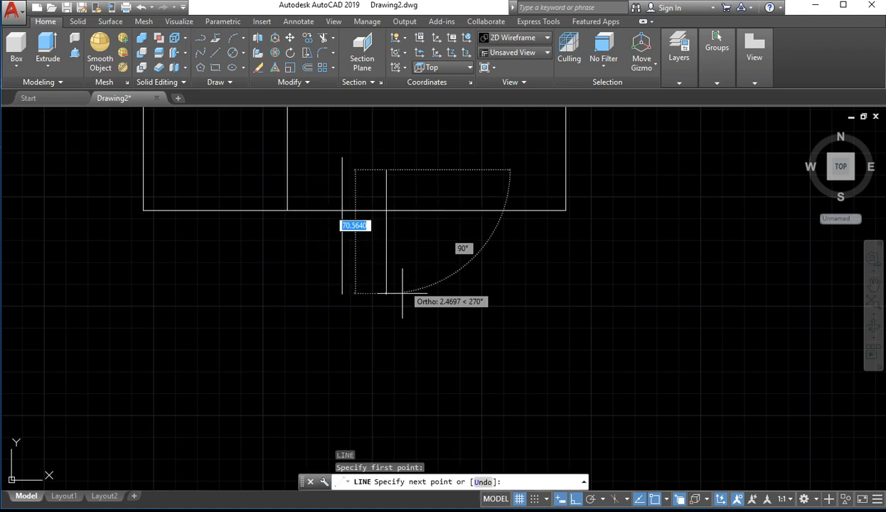
key("Return")
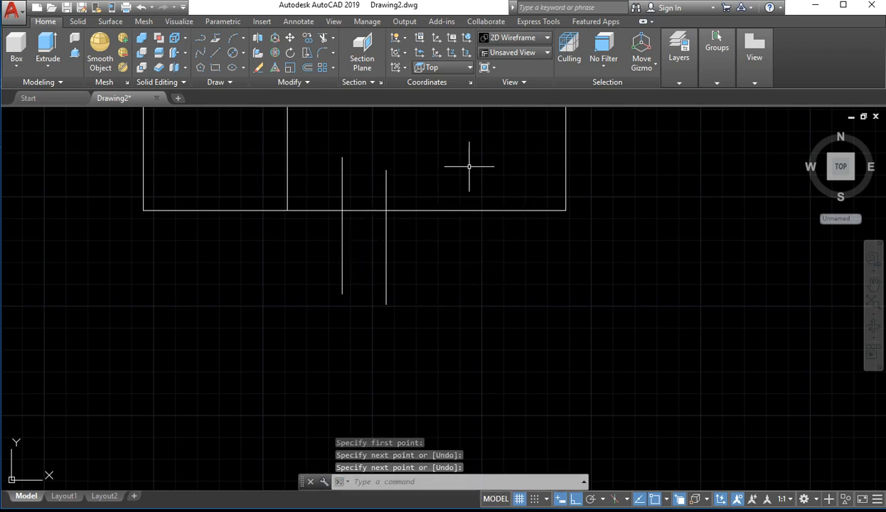
Draw a third vertical line crossing the outline's bottom edge, right of the other two crossing lines
left_click(455, 150)
left_click(442, 156)
type("l")
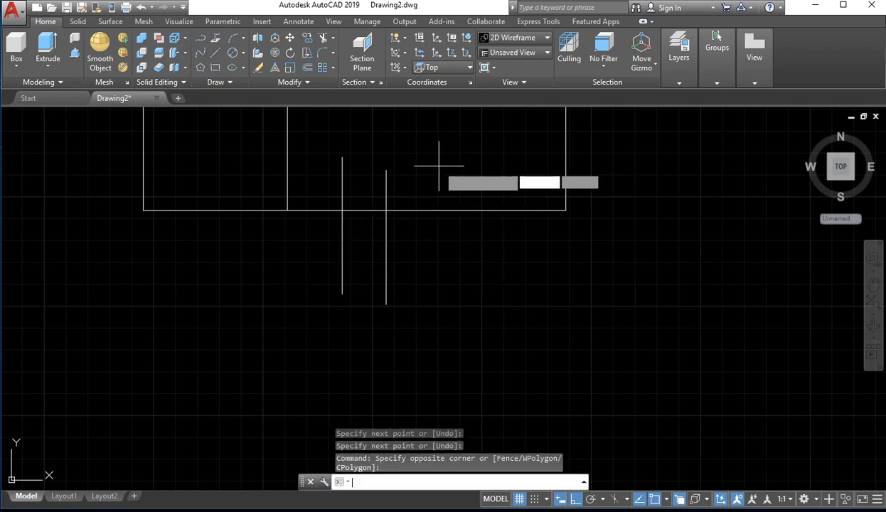
key("Return")
left_click(433, 169)
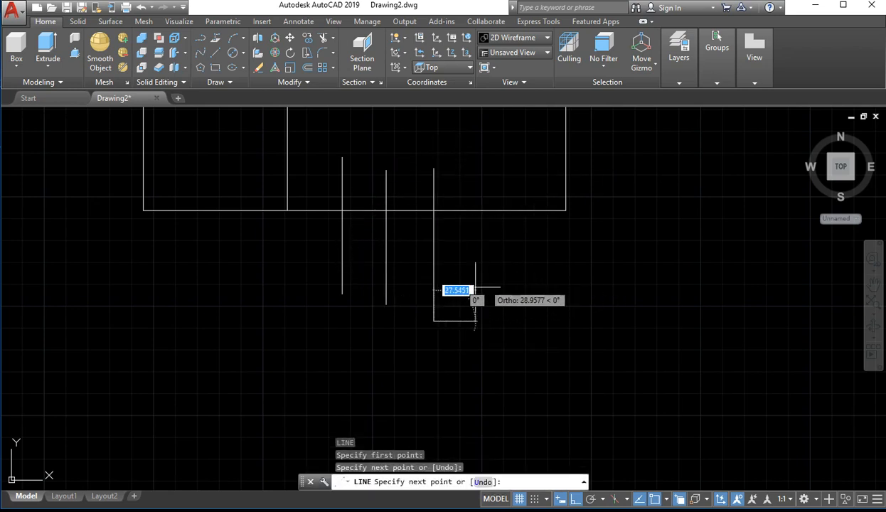
left_click(419, 317)
key("Escape")
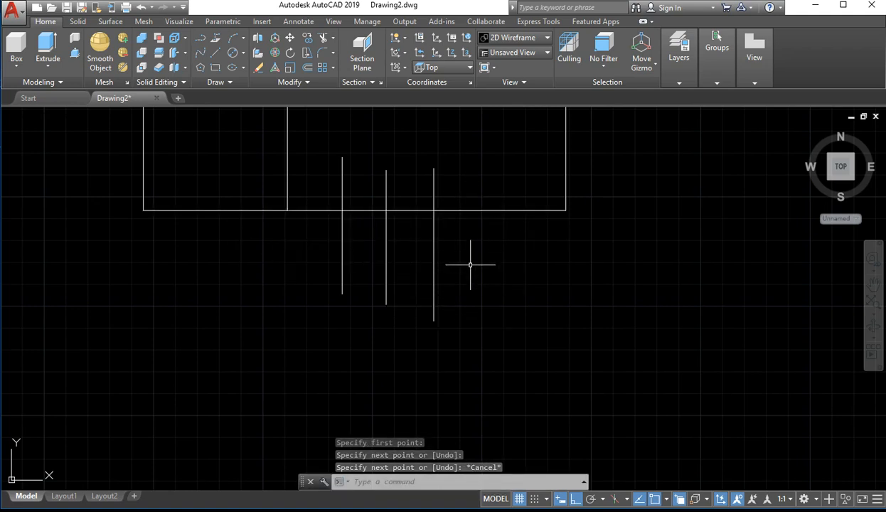
Trim off the parts of the three vertical crossing lines below the outline, using the outline's bottom edge as the cutting edge
type("tr")
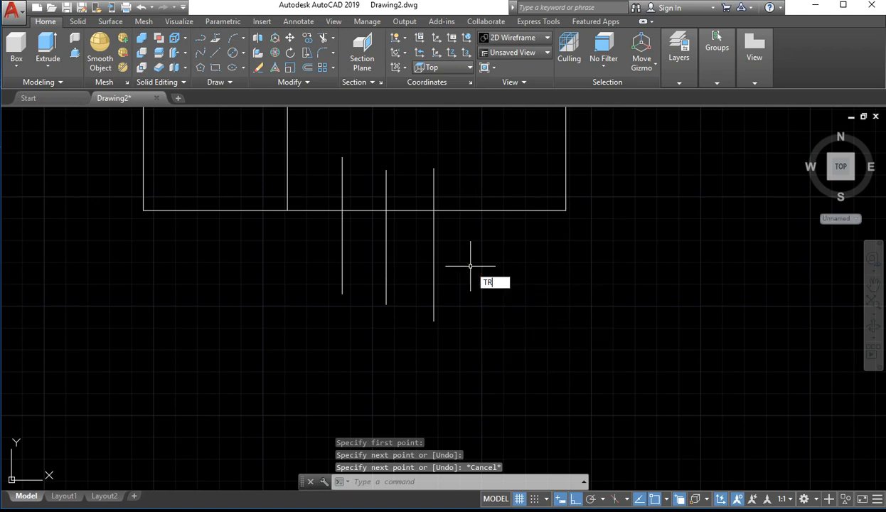
key("Return")
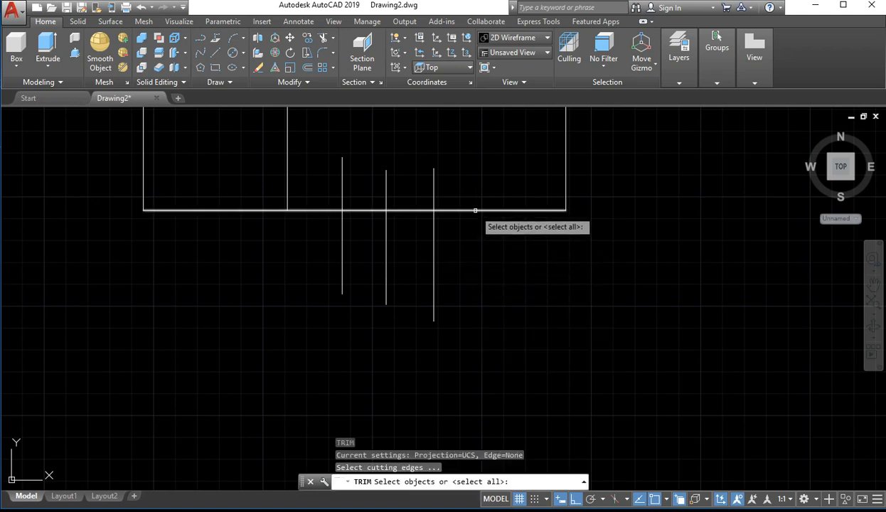
left_click(475, 209)
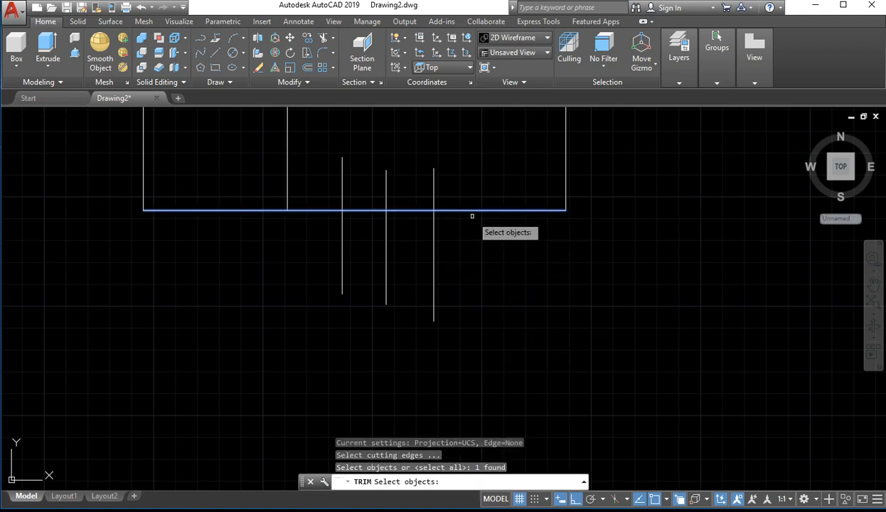
key("Return")
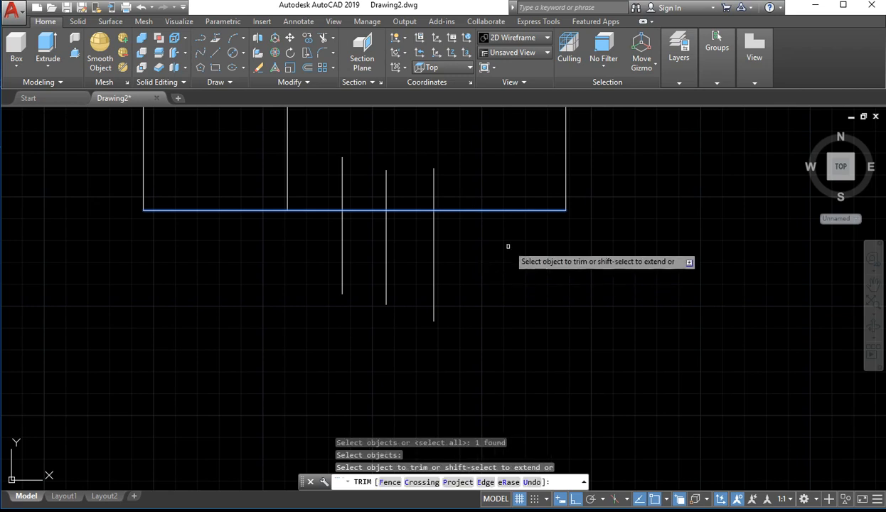
left_click(502, 234)
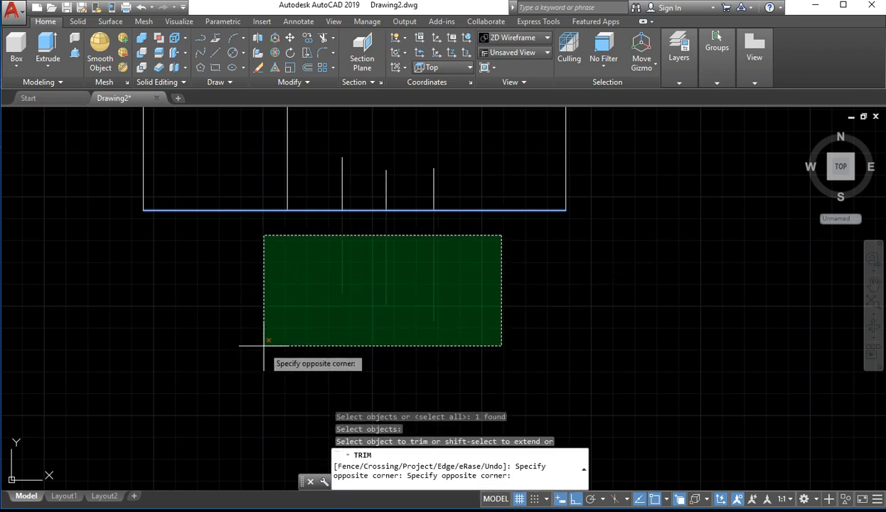
left_click(265, 337)
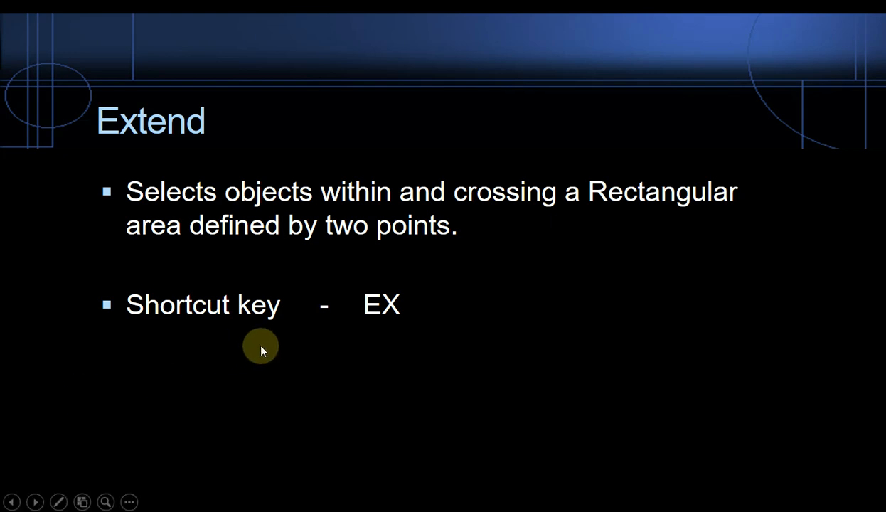
left_click(231, 377)
left_click(220, 380)
key("Left")
left_click(226, 376)
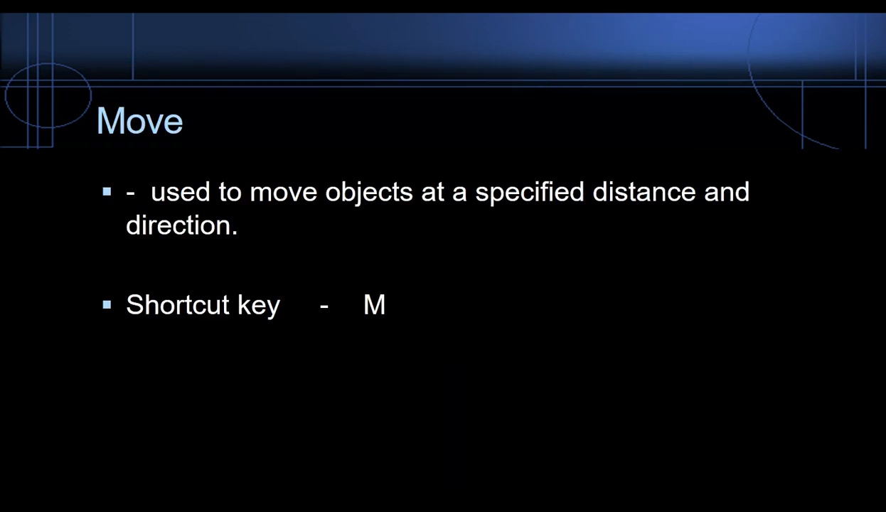
key("Left")
key("Left")
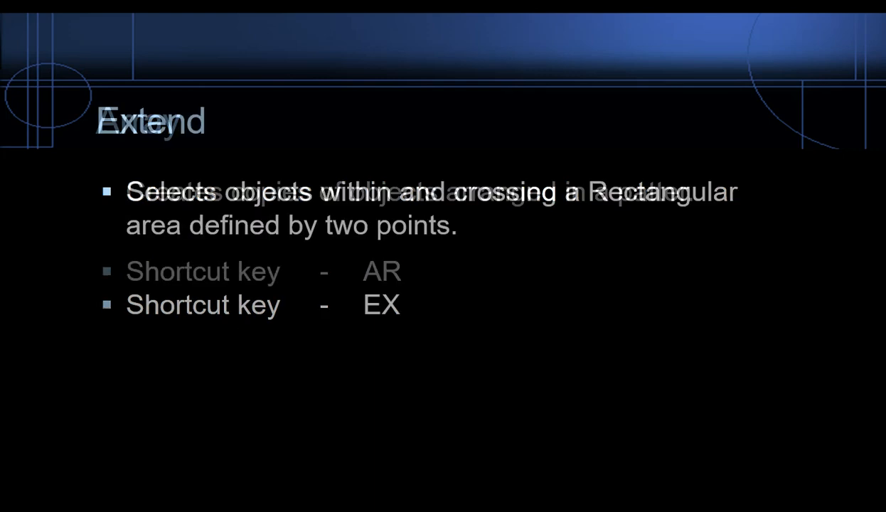
key("Right")
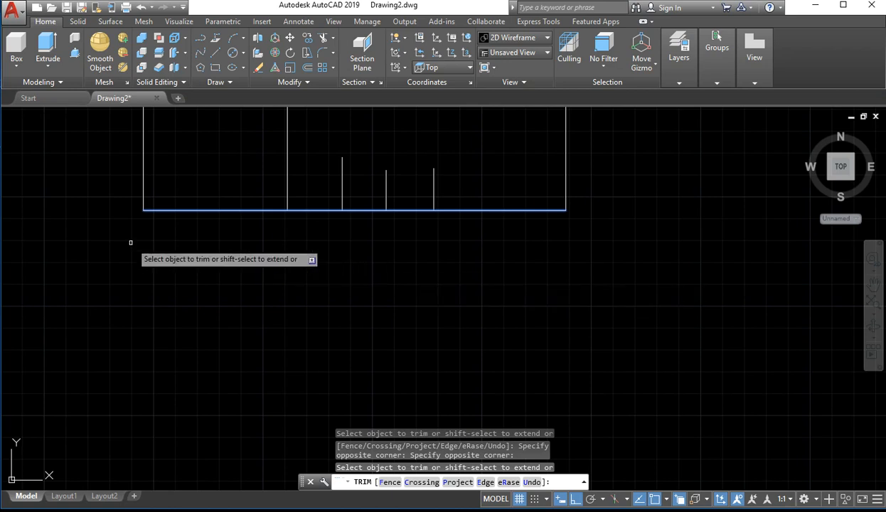
End the Trim command and draw a separate horizontal line in the empty space right of the outline's right edge
mouse_move(356, 235)
middle_mouse_down()
mouse_move(466, 355)
mouse_move(679, 404)
middle_mouse_up()
mouse_move(605, 343)
middle_mouse_down()
mouse_move(538, 352)
mouse_move(44, 340)
mouse_move(72, 333)
middle_mouse_up()
left_click(699, 275)
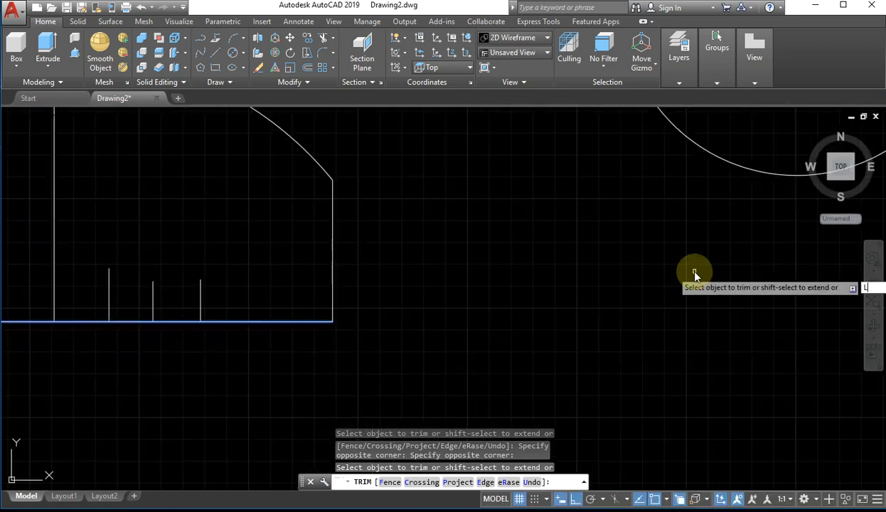
key("Escape")
key("Escape")
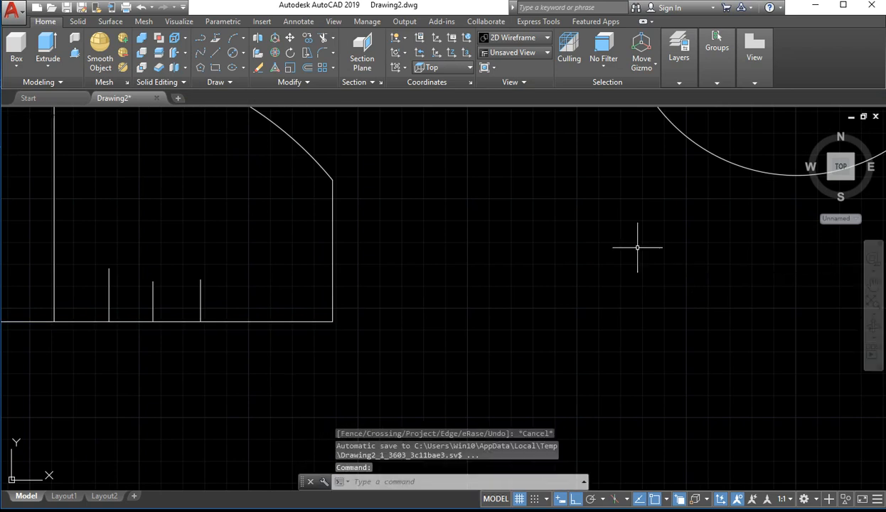
type("l")
key("Return")
left_click(632, 259)
left_click(427, 259)
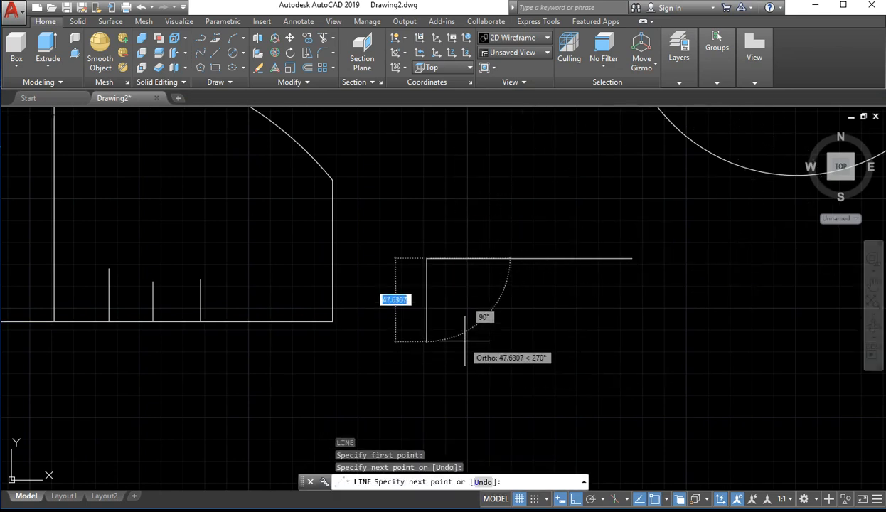
key("Return")
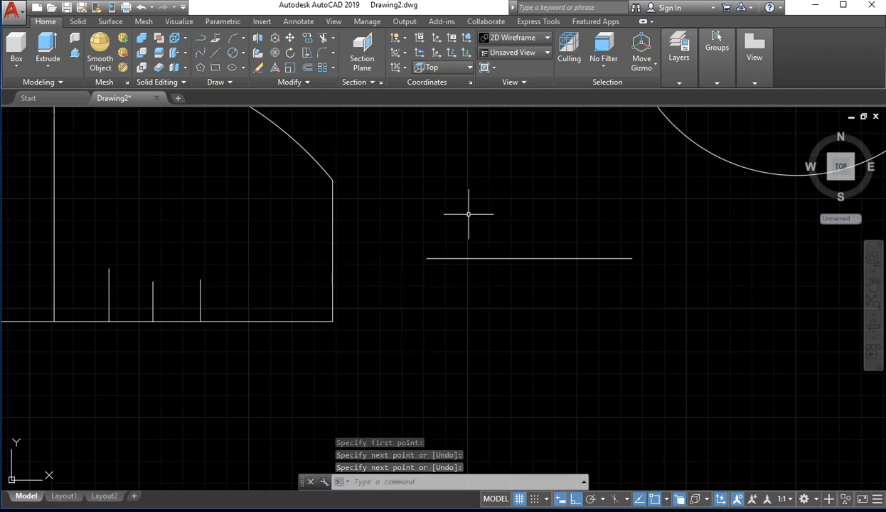
Try to extend the outline's right edge with the Extend command, using the separate horizontal line as the boundary edge
type("el")
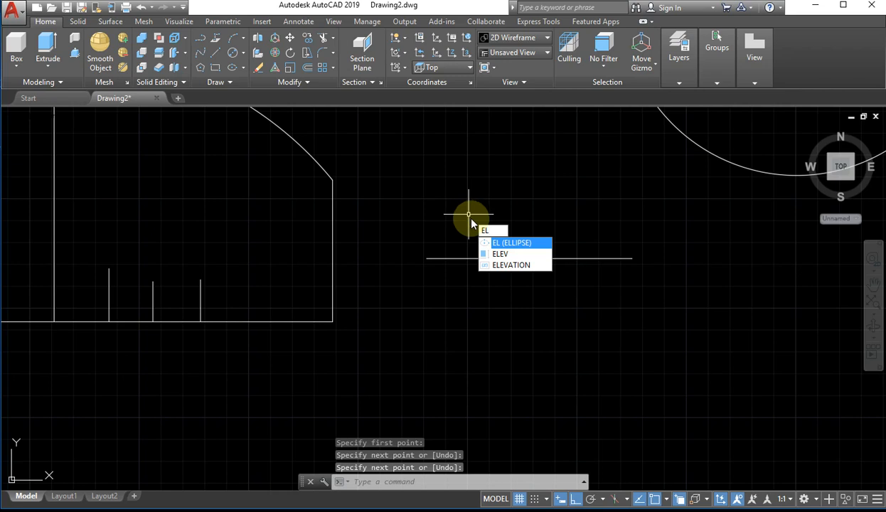
key("BackSpace")
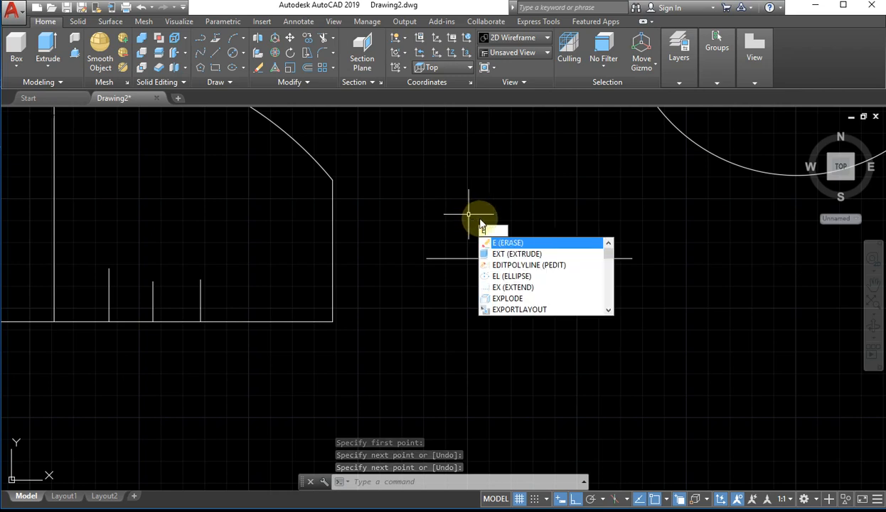
type("x")
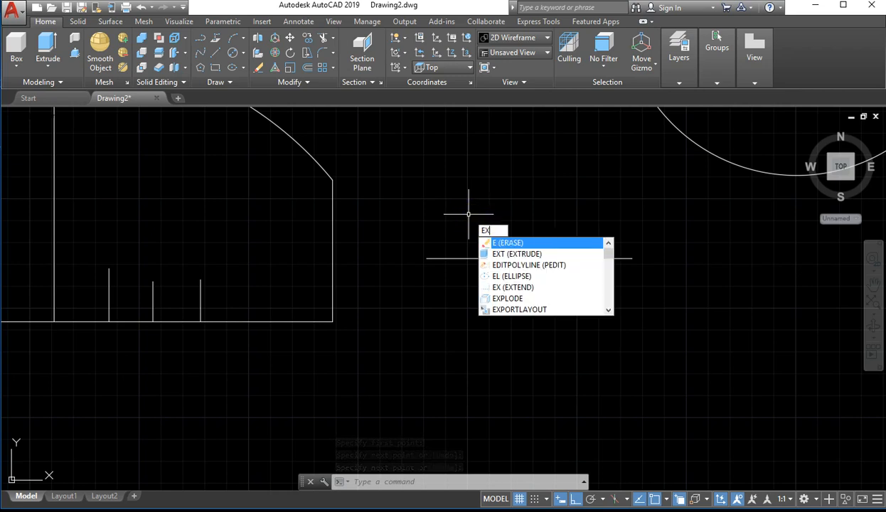
key("Return")
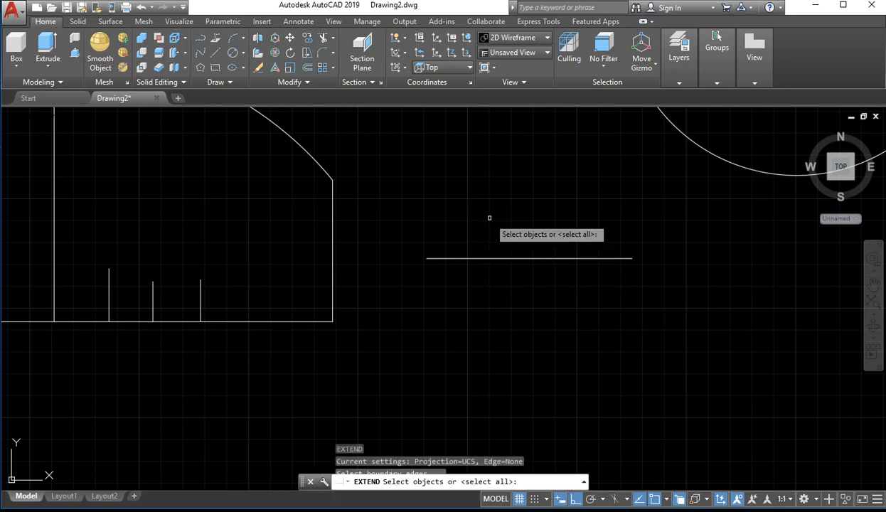
left_click(445, 257)
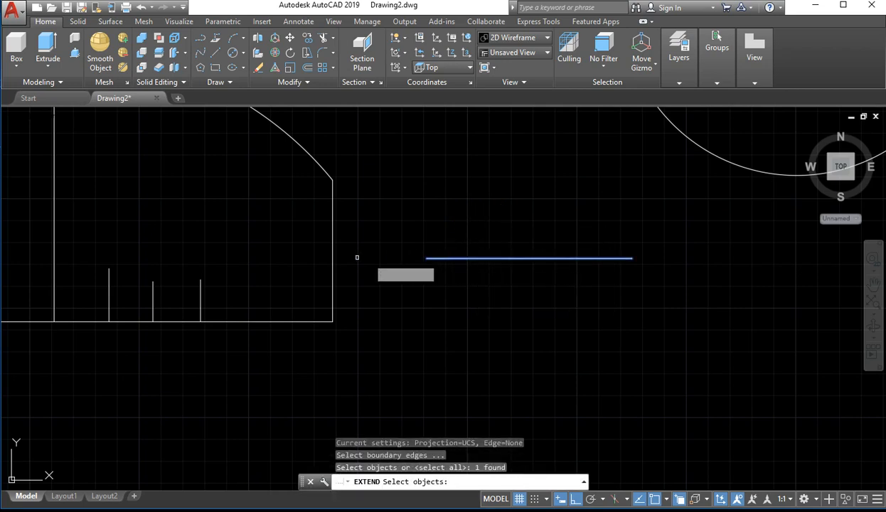
key("Return")
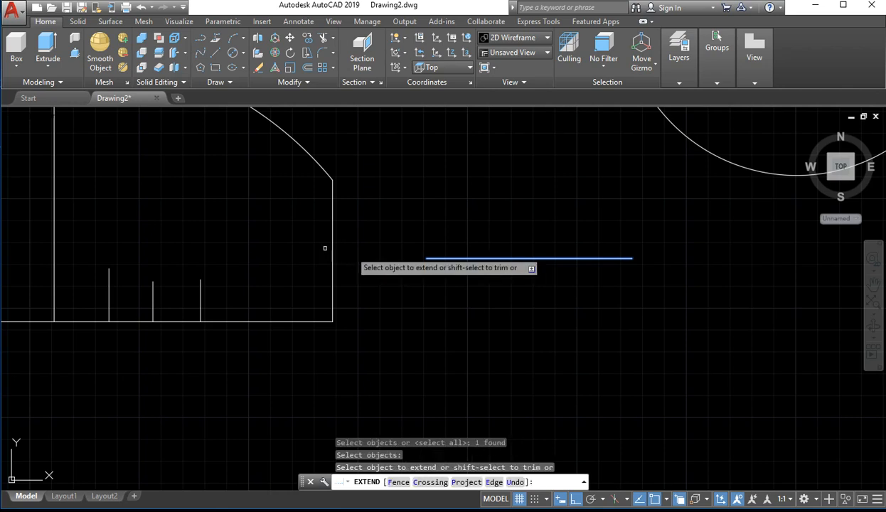
left_click(331, 249)
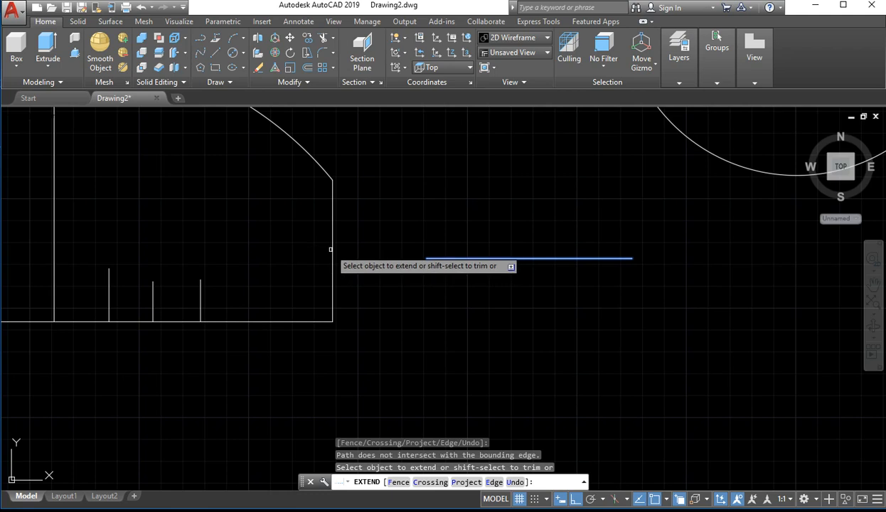
left_click(329, 247)
left_click(333, 263)
left_click(336, 253)
left_click(297, 273)
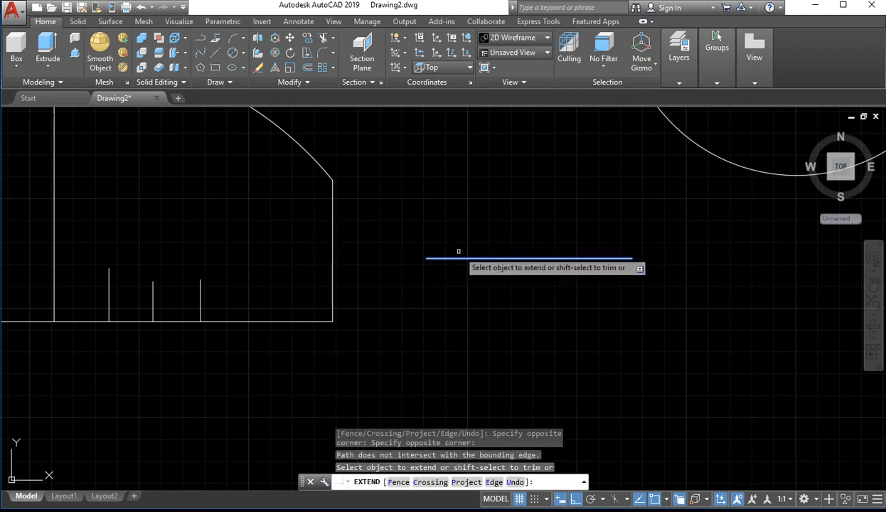
left_click(328, 260)
left_click(374, 243)
key("Escape")
key("Escape")
key("Escape")
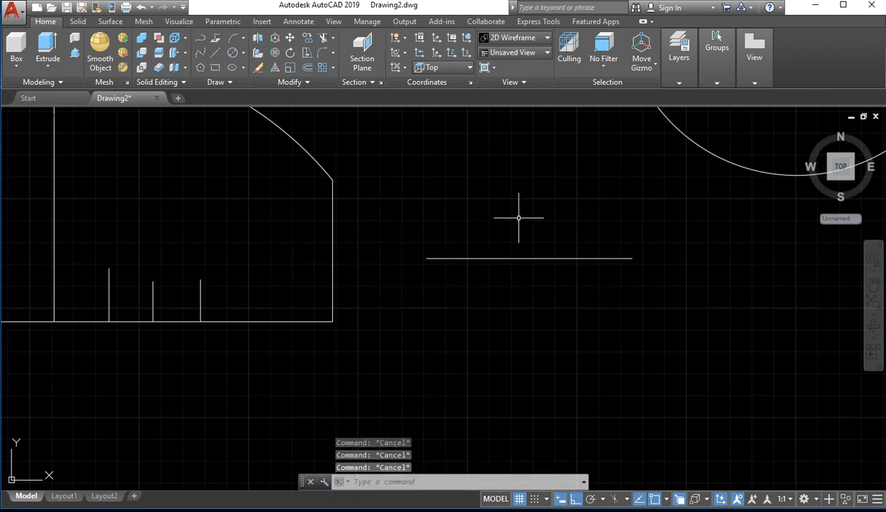
Stretch the horizontal line's left endpoint until it meets the outline's right edge
left_click(530, 221)
left_click(398, 291)
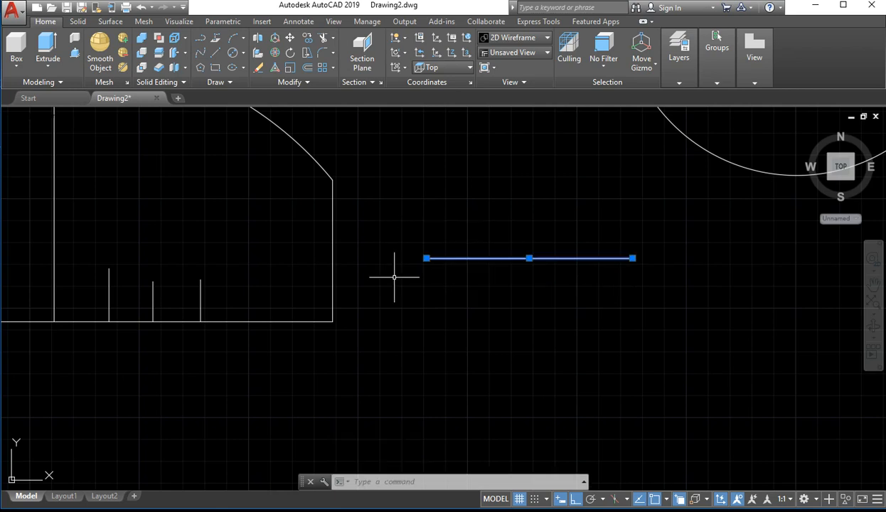
left_click(426, 258)
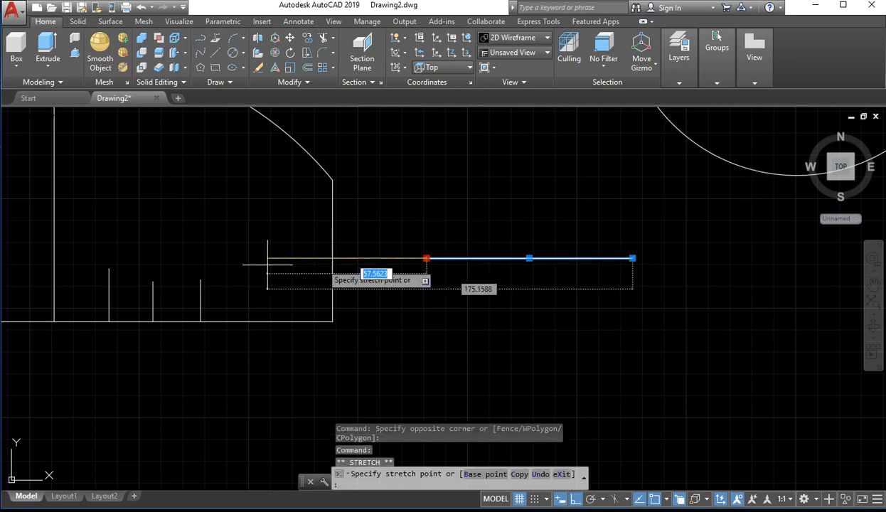
left_click(332, 259)
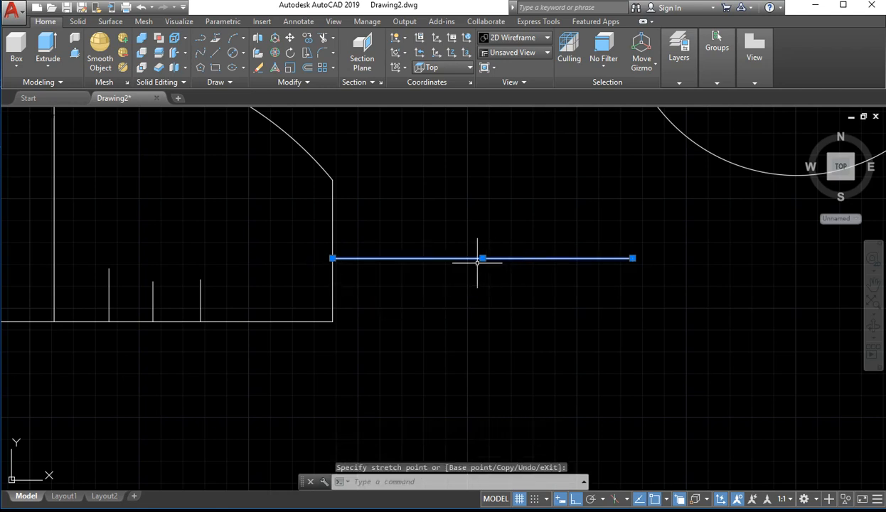
key("Escape")
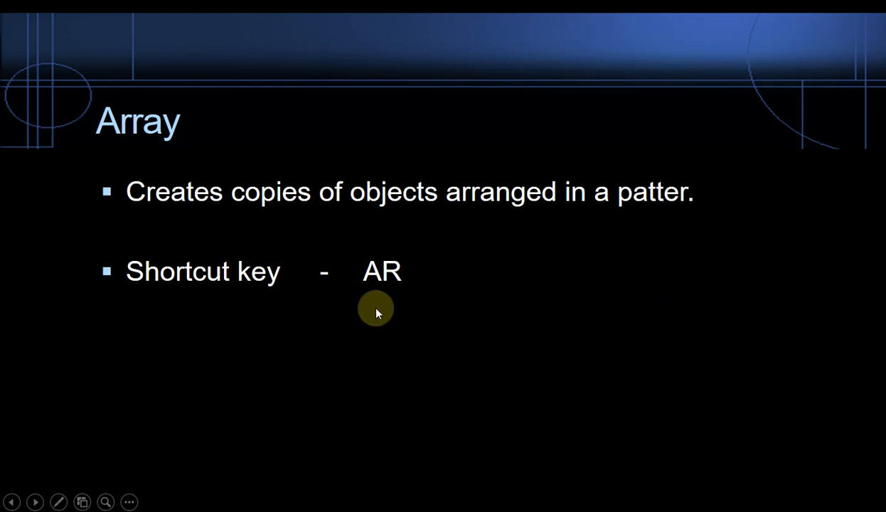
Switch to AutoCAD and create a polar array of the small circle around a center point to its right
key("alt+Tab")
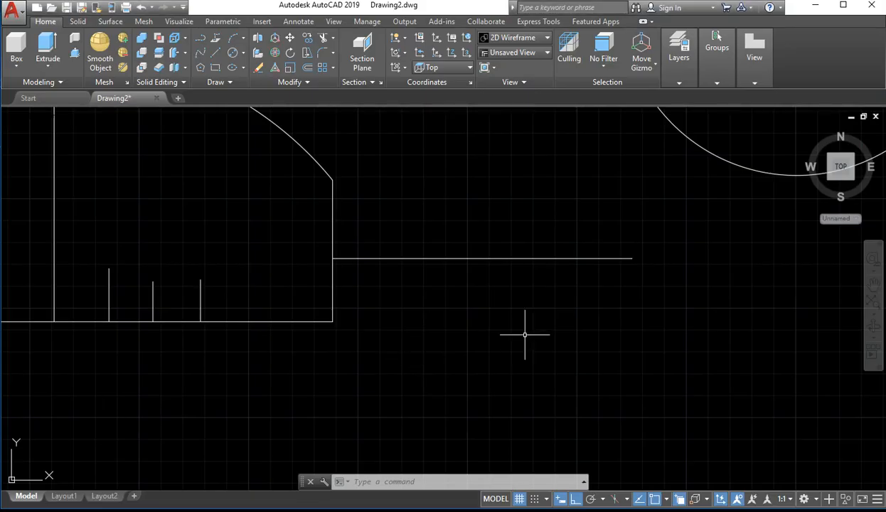
scroll(568, 316, "down", 3)
middle_click_drag(619, 301, 221, 415)
scroll(562, 319, "up", 4)
middle_click_drag(535, 330, 441, 328)
scroll(407, 299, "down", 4)
left_click(442, 268)
left_click(327, 334)
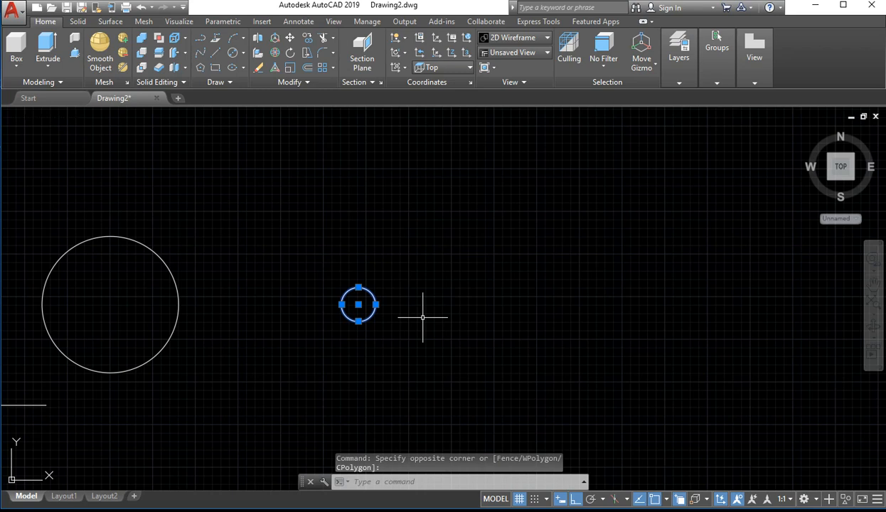
type("ar")
key("Return")
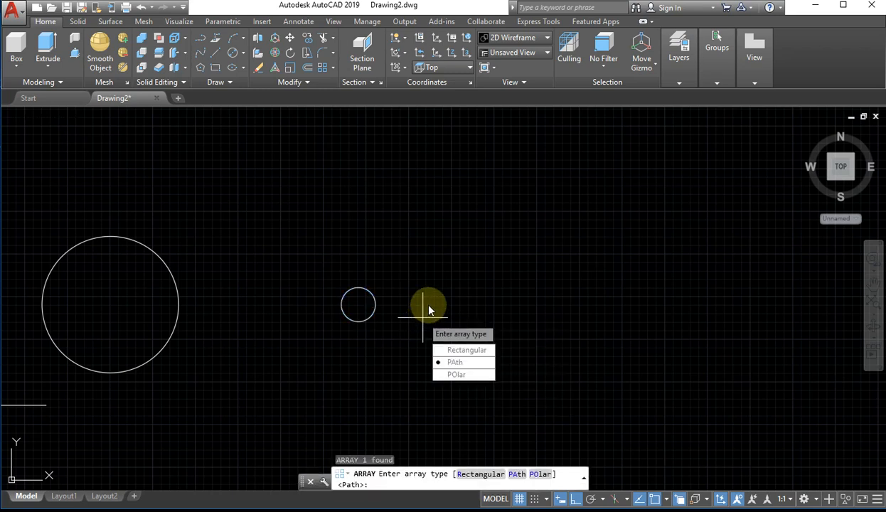
left_click(458, 374)
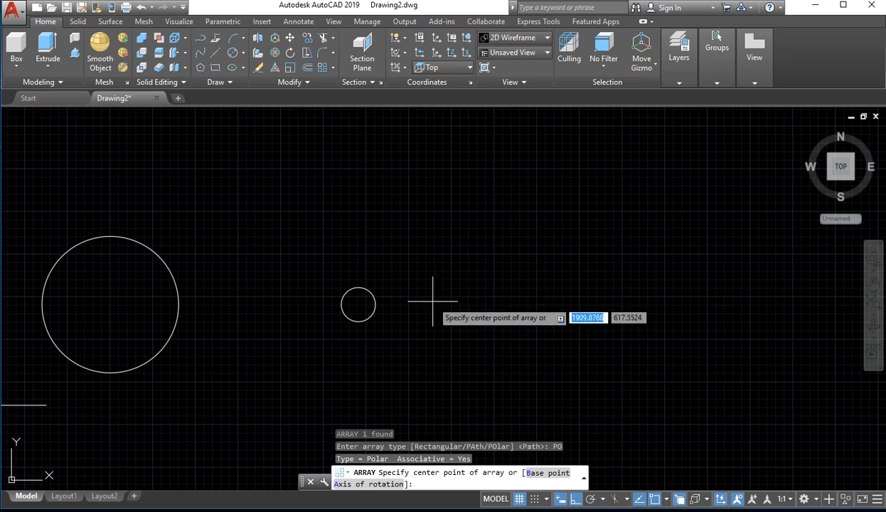
left_click(429, 305)
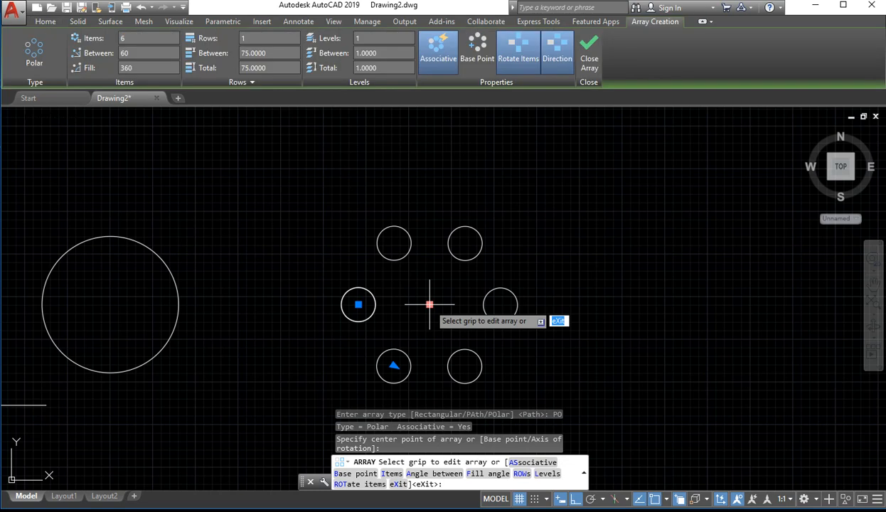
Set the polar array's item count to 4 and finish the array
left_click(430, 304)
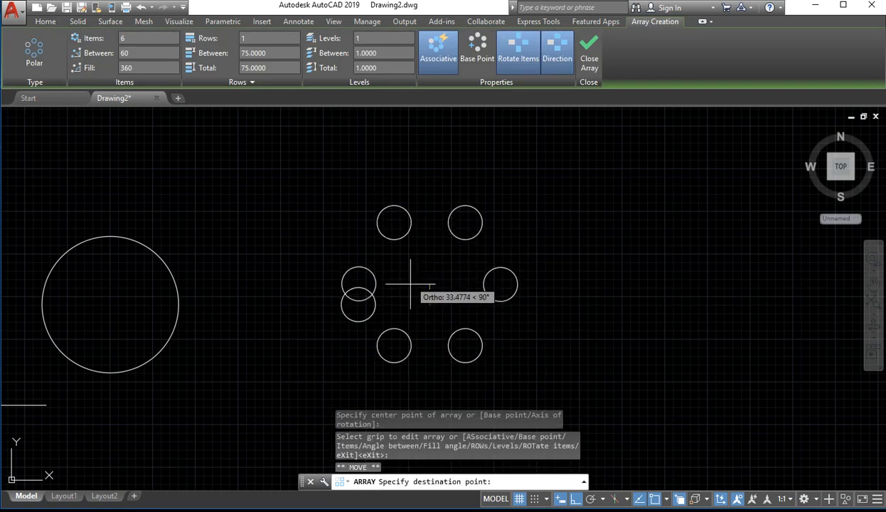
key("Escape")
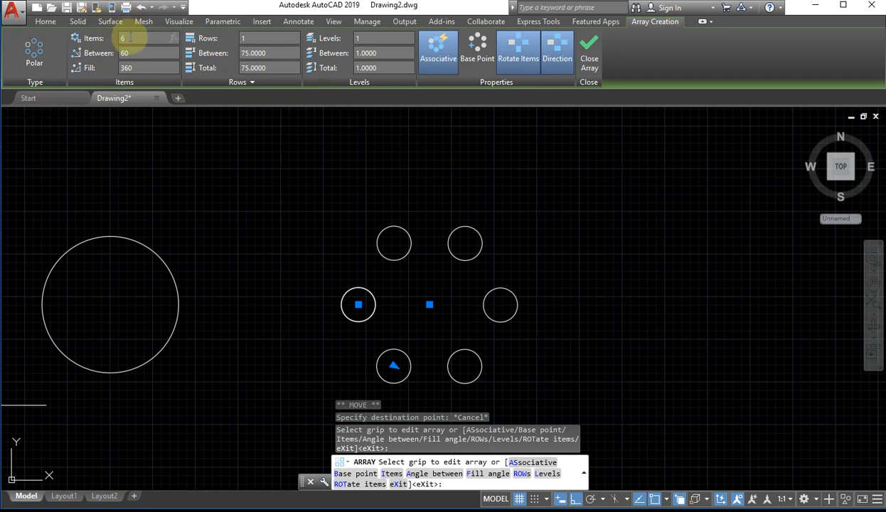
type("4")
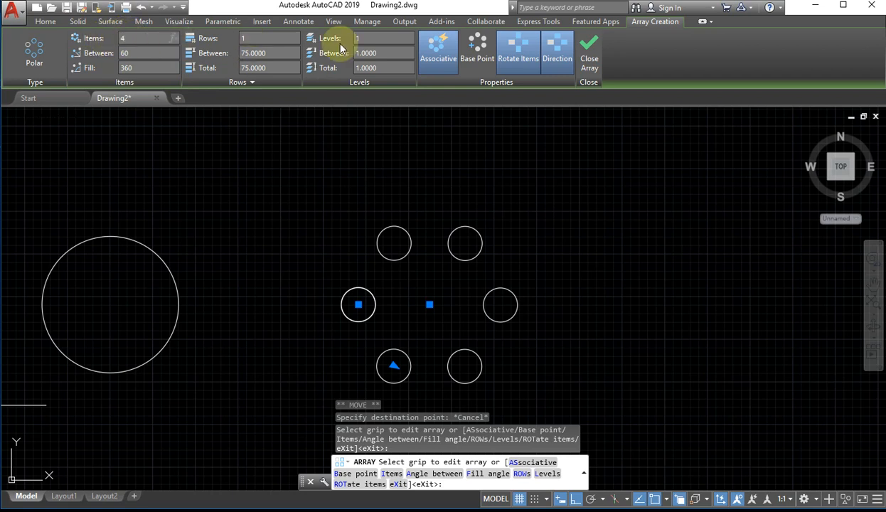
left_click(468, 248)
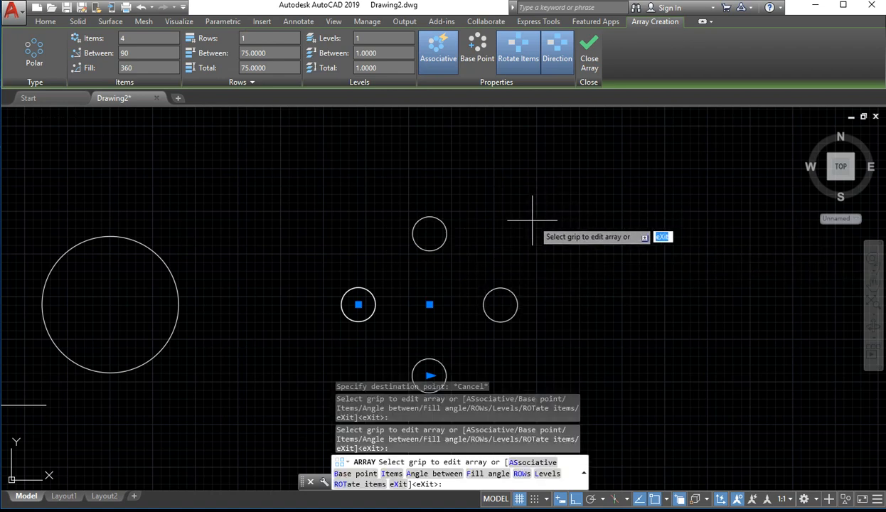
key("Return")
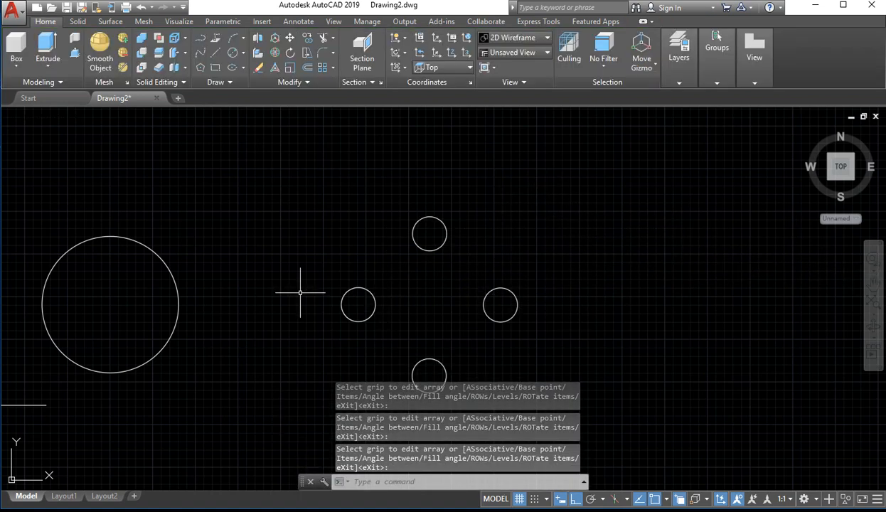